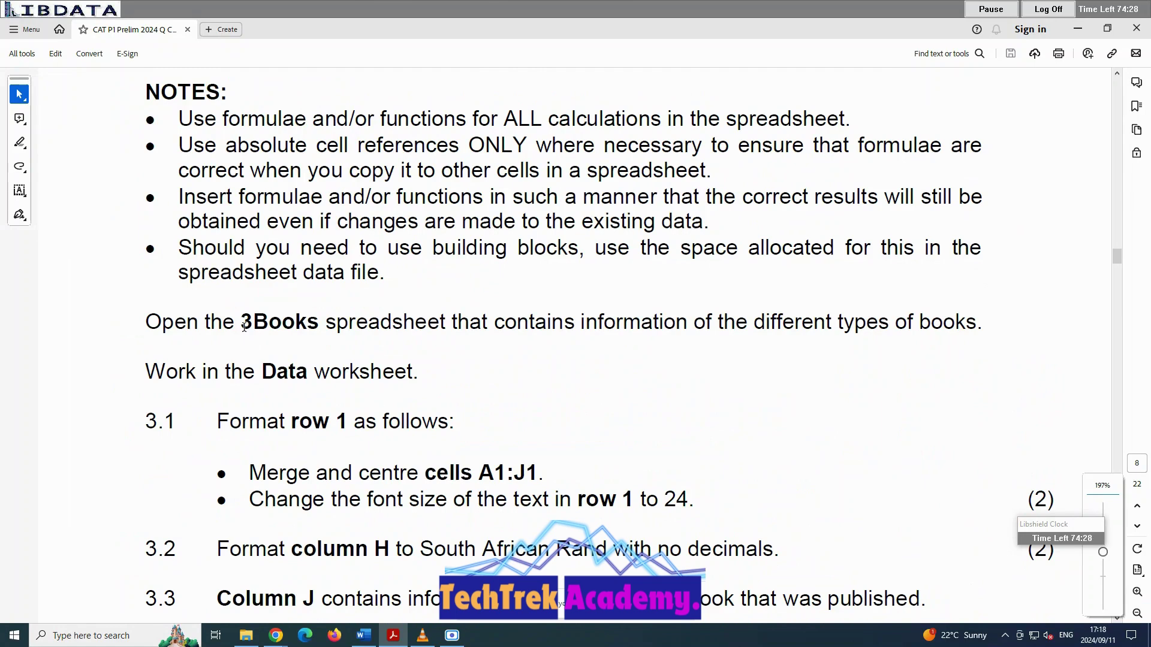
Open the 3Books spreadsheet from the CAT P1 Prelim 2024 DATA folder in File Explorer.
{"action": "left_click_drag", "start_coordinate": [244, 327], "coordinate": [324, 334]}
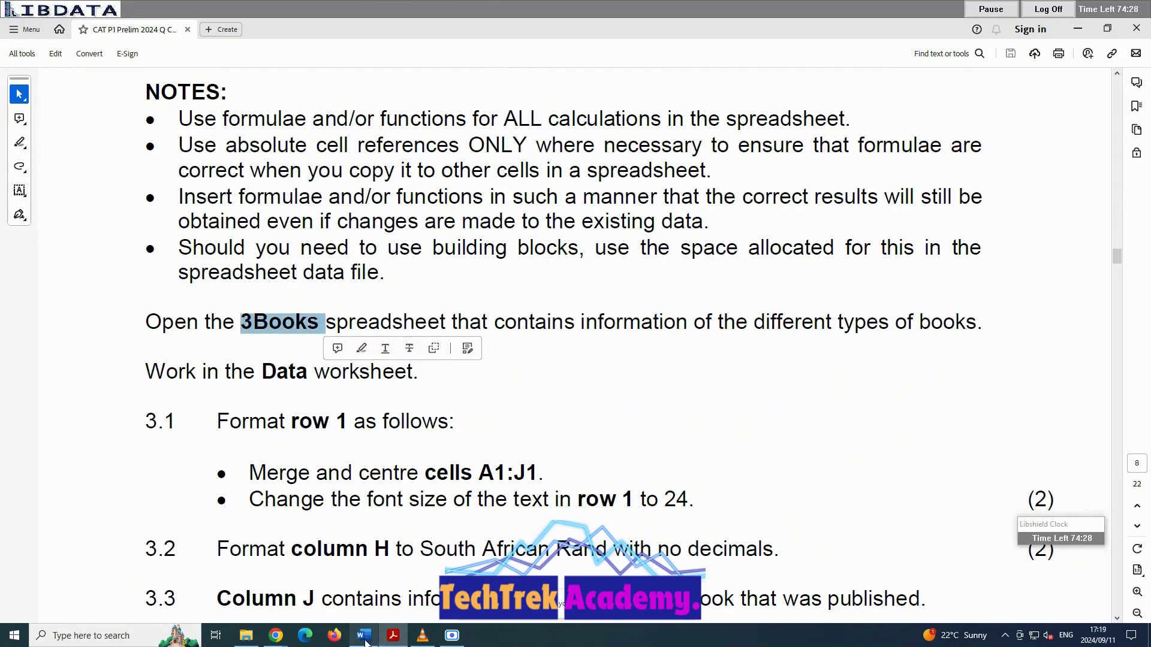
{"action": "left_click", "coordinate": [251, 642]}
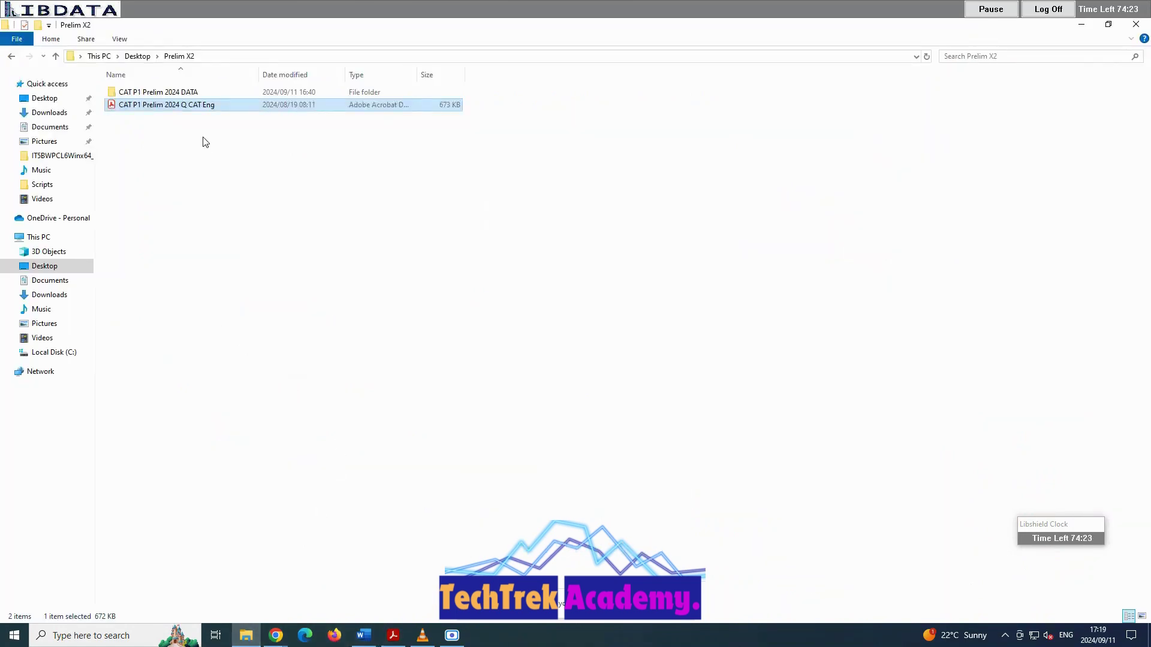
{"action": "double_click", "coordinate": [180, 94]}
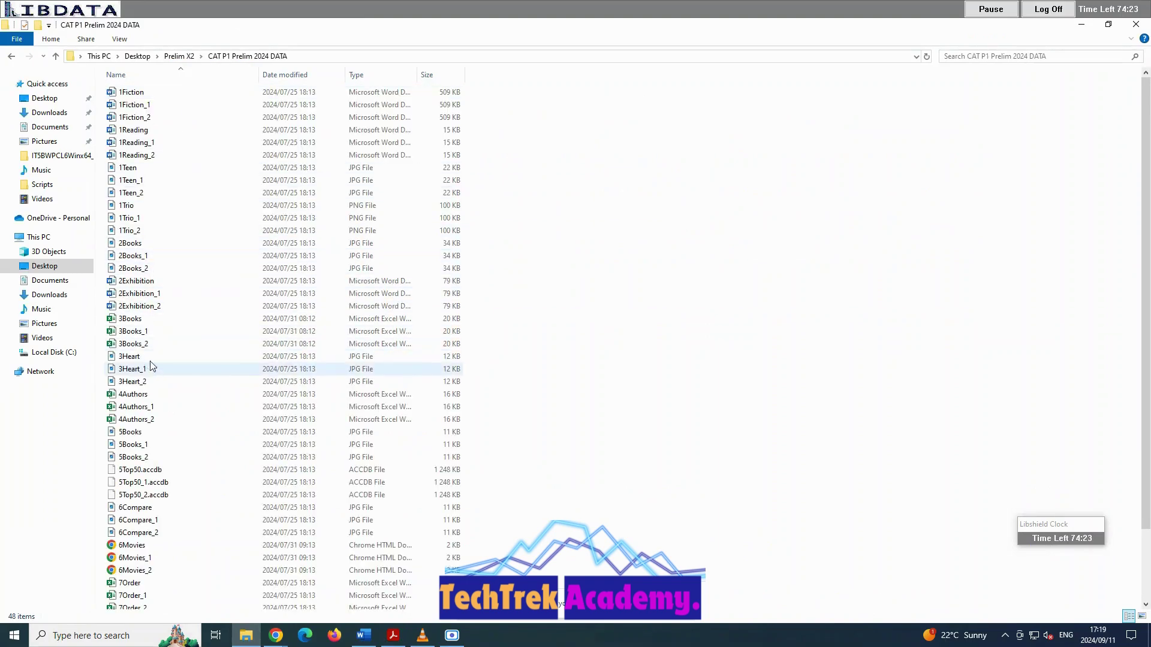
{"action": "left_click", "coordinate": [145, 321]}
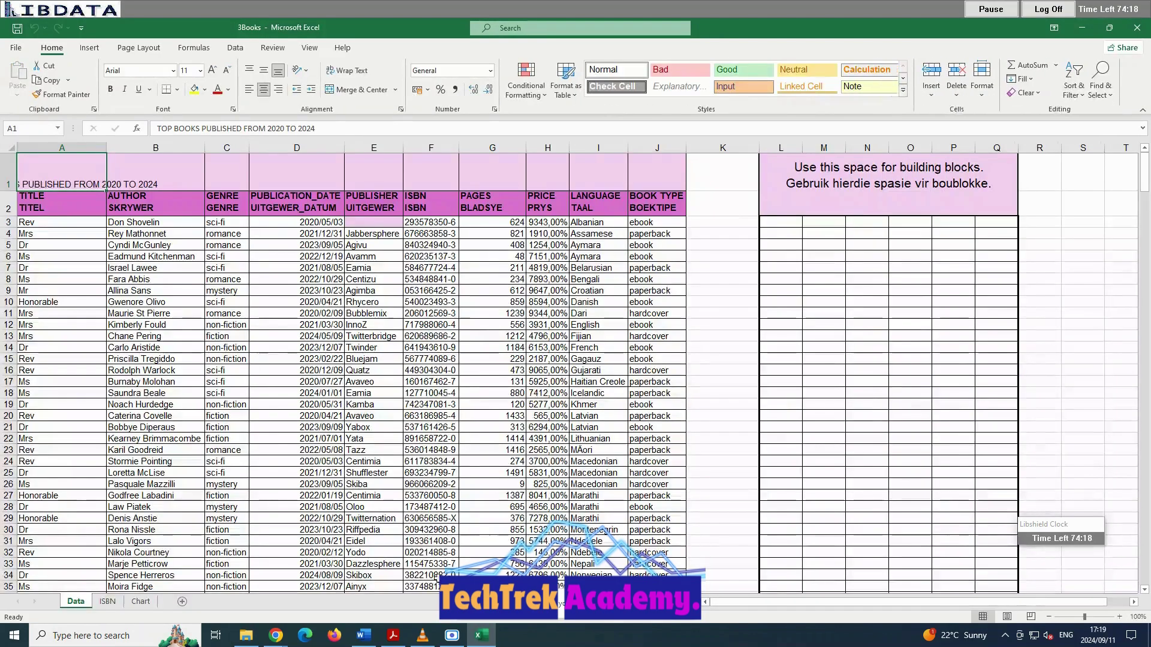
{"action": "left_click", "coordinate": [1120, 618]}
{"action": "left_click", "coordinate": [1120, 617]}
{"action": "left_click", "coordinate": [1120, 618]}
{"action": "left_click", "coordinate": [1120, 618]}
{"action": "left_click", "coordinate": [1120, 618]}
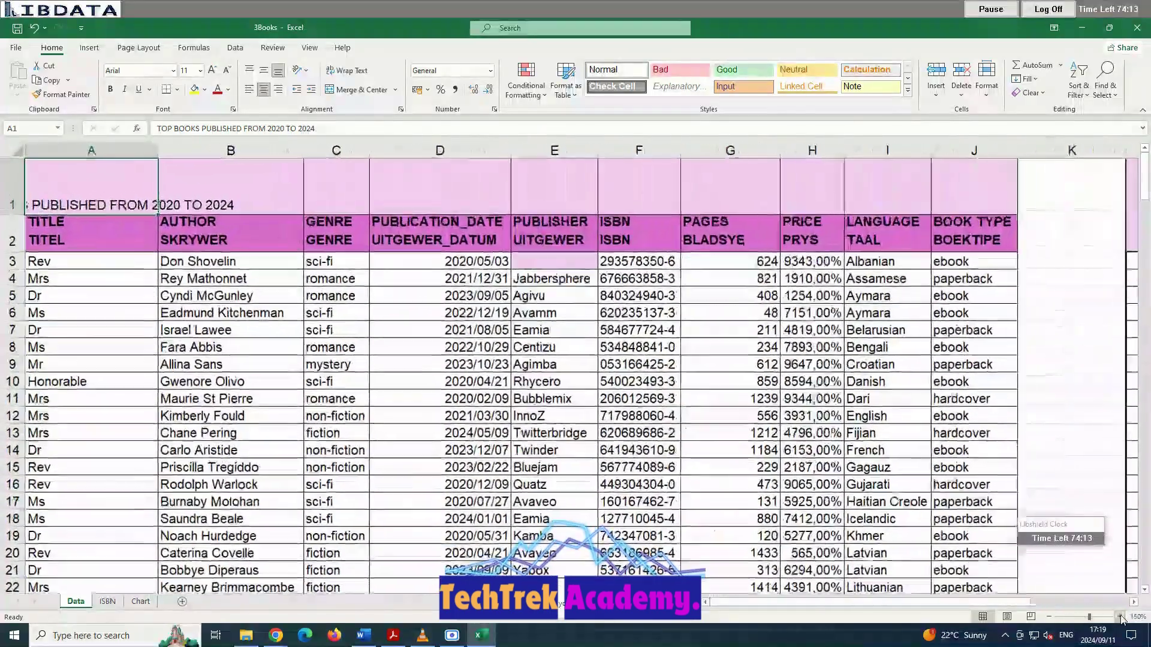
{"action": "left_click", "coordinate": [1119, 617]}
{"action": "left_click", "coordinate": [1120, 617]}
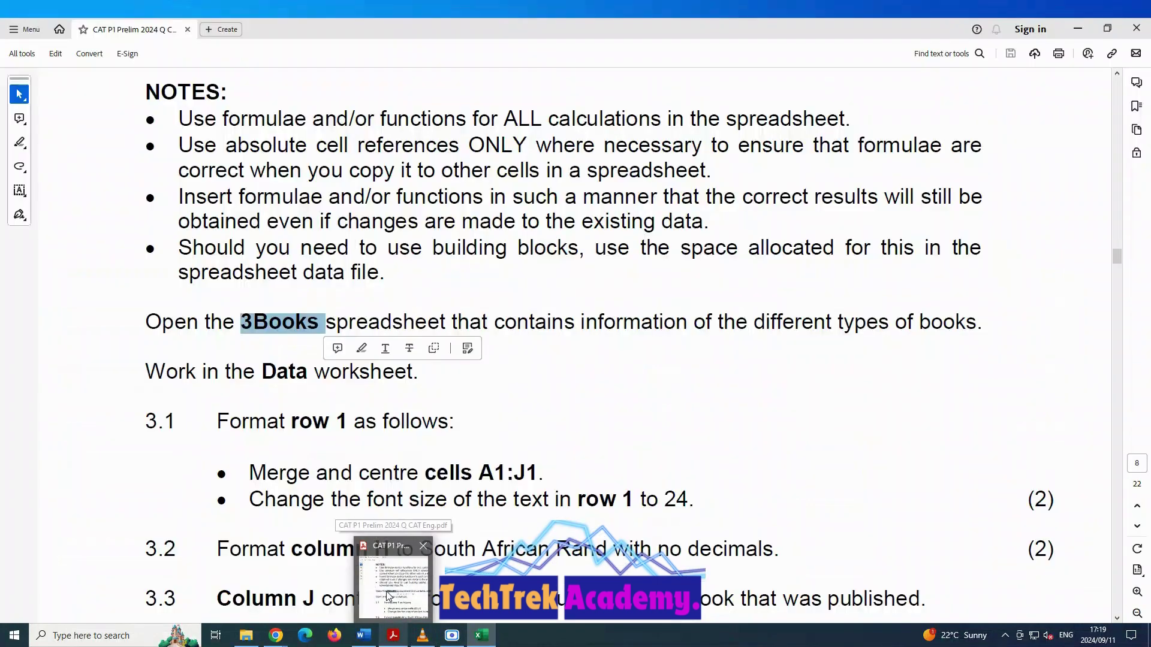
Following question 3.1 in the exam PDF, merge and centre cells A1:J1 in Excel and set the row's font size to 24.
{"action": "left_click", "coordinate": [385, 590]}
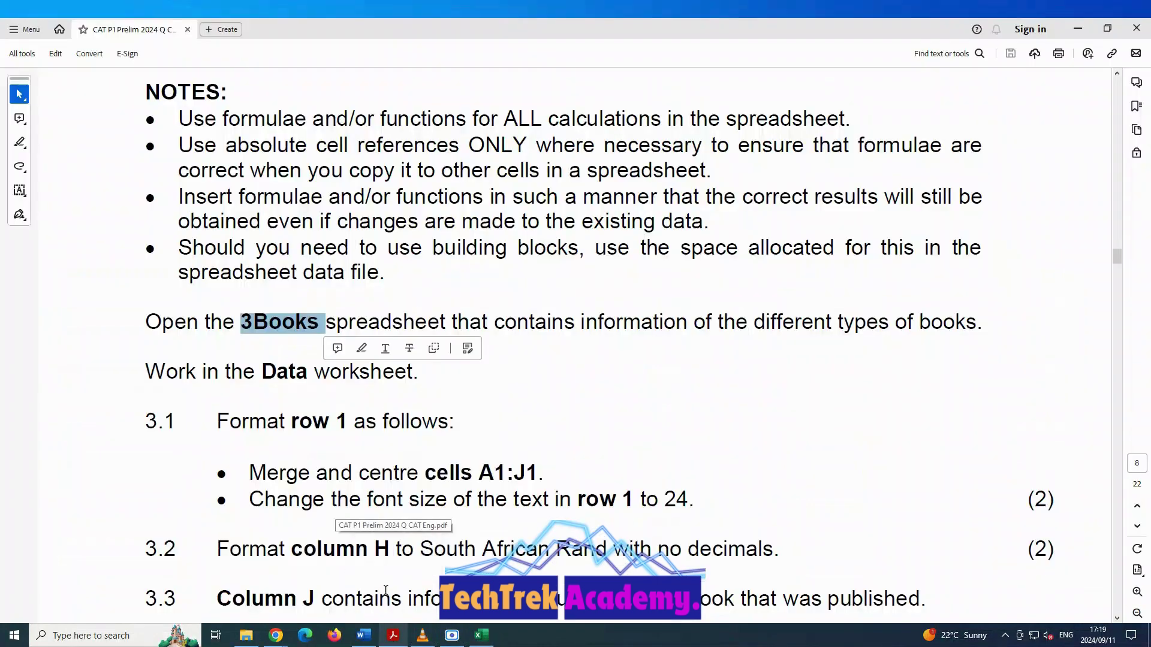
{"action": "left_click_drag", "start_coordinate": [215, 422], "coordinate": [708, 515]}
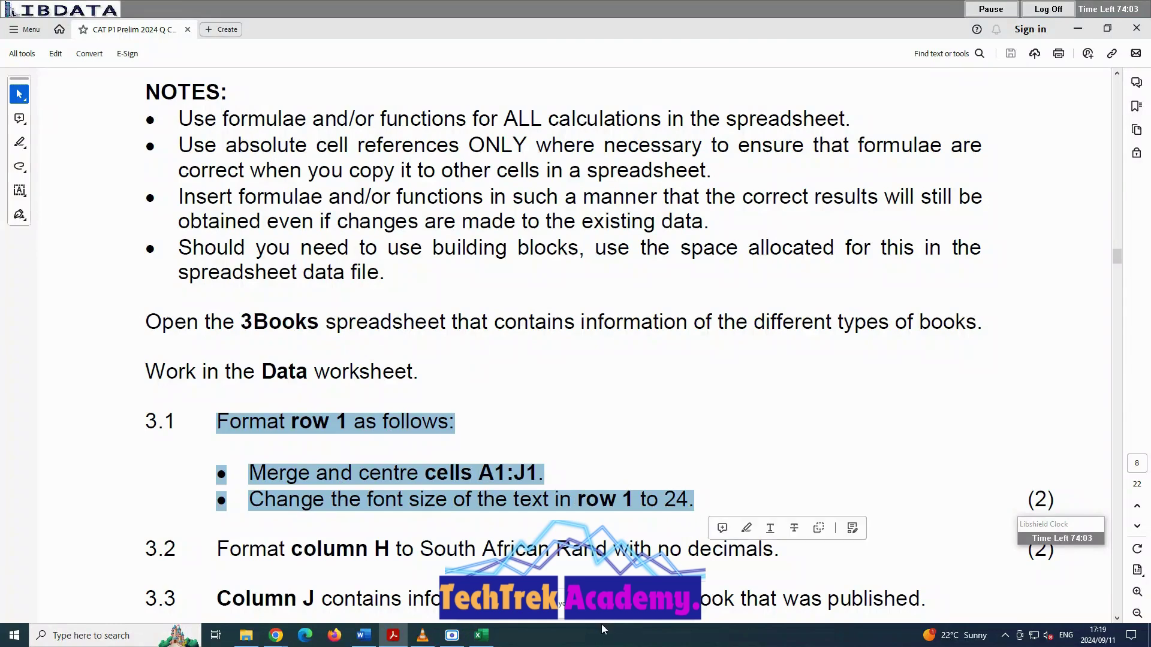
{"action": "scroll", "coordinate": [804, 485], "scroll_direction": "down", "scroll_amount": 4}
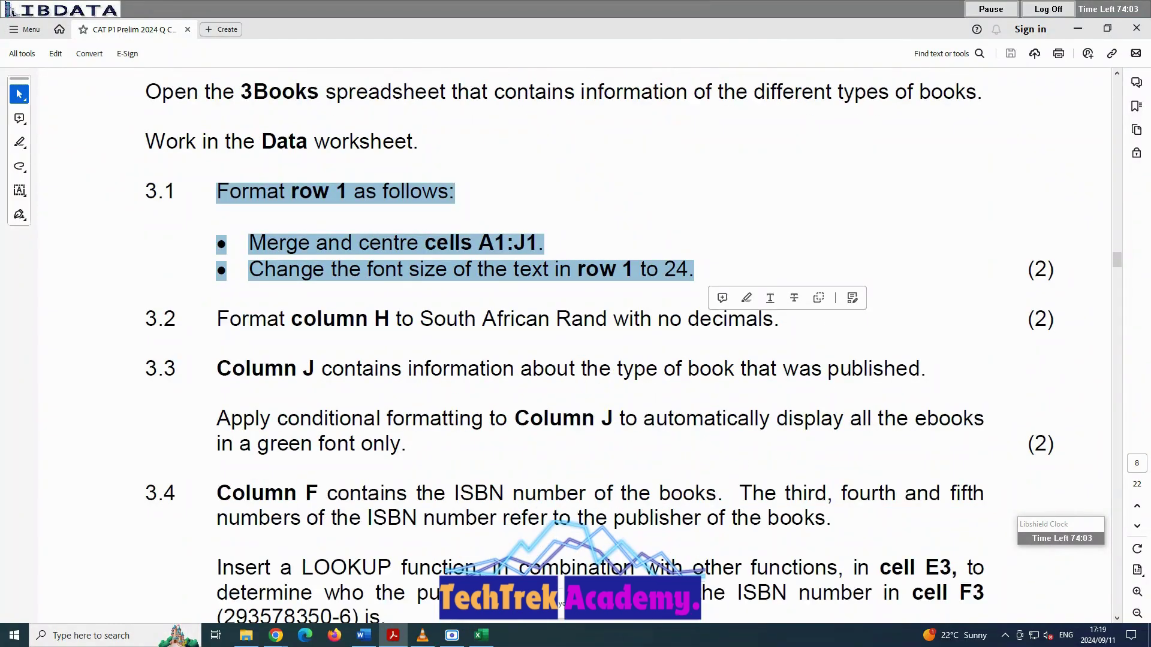
{"action": "left_click", "coordinate": [481, 635]}
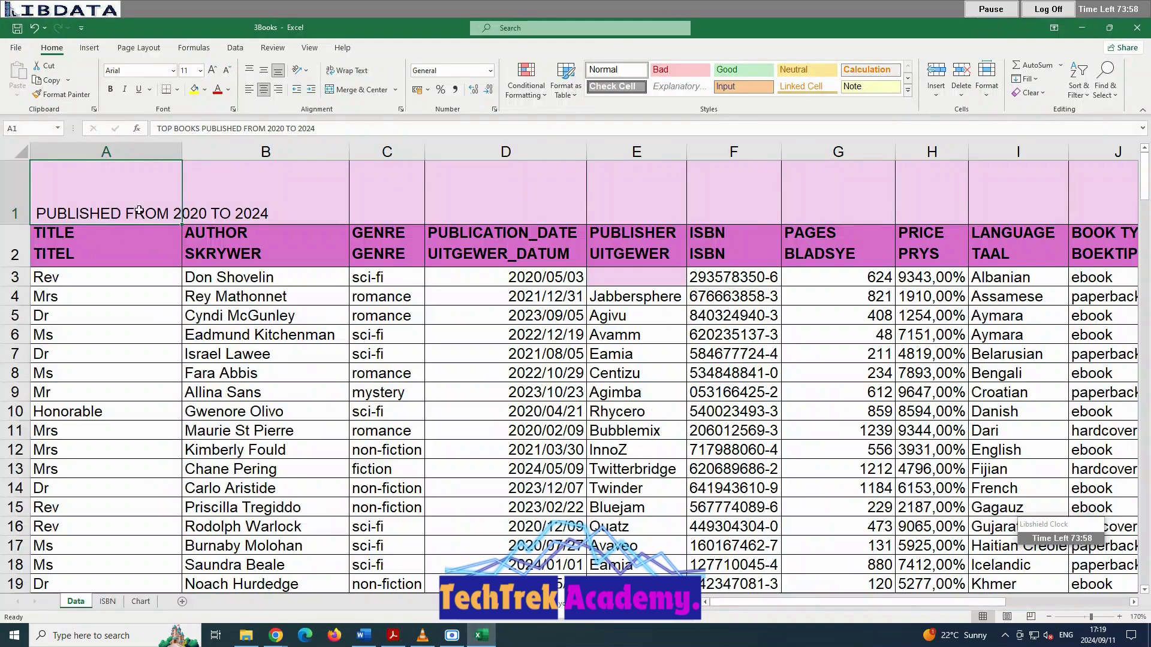
{"action": "left_click_drag", "start_coordinate": [139, 209], "coordinate": [1093, 192]}
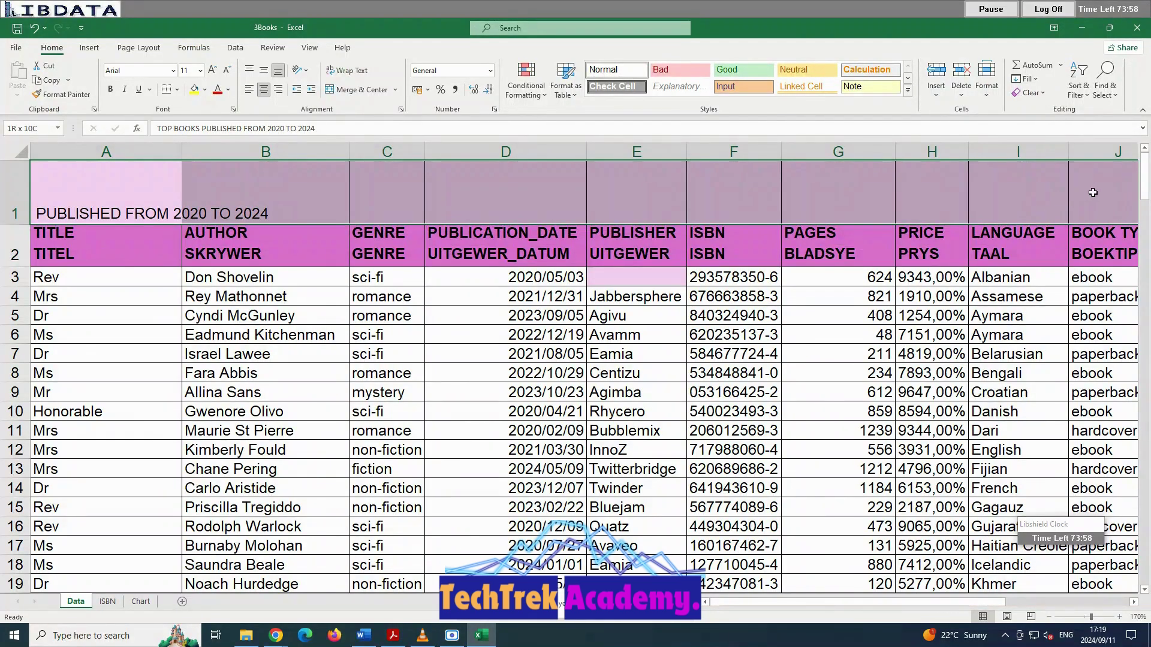
{"action": "left_click", "coordinate": [355, 90]}
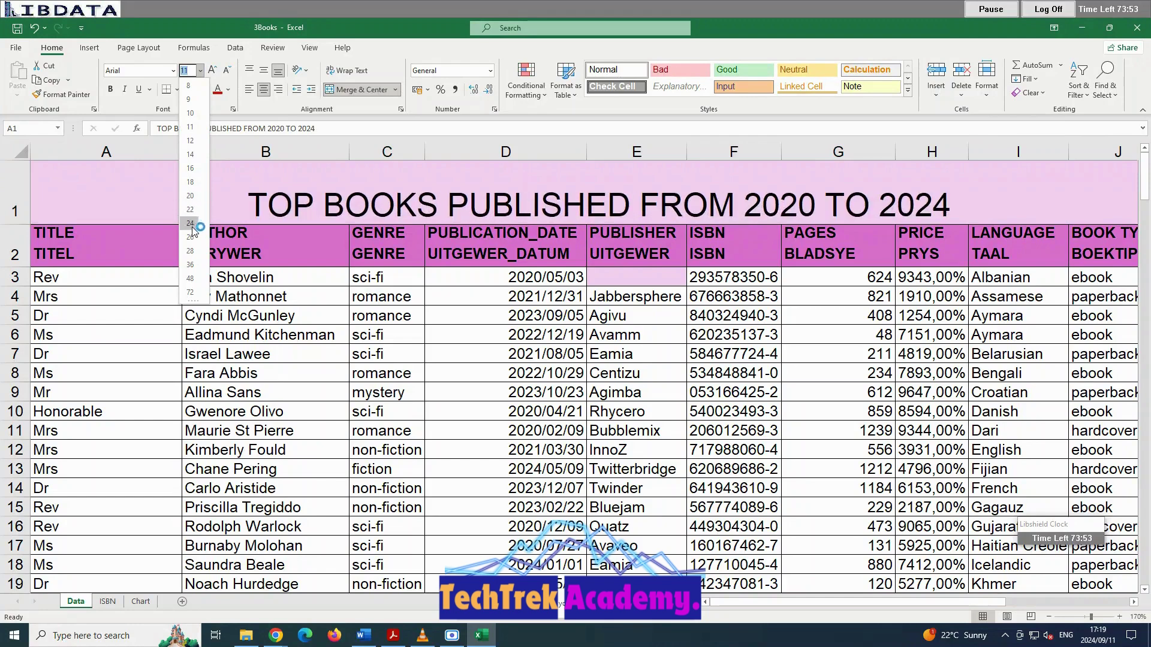
{"action": "left_click", "coordinate": [194, 227]}
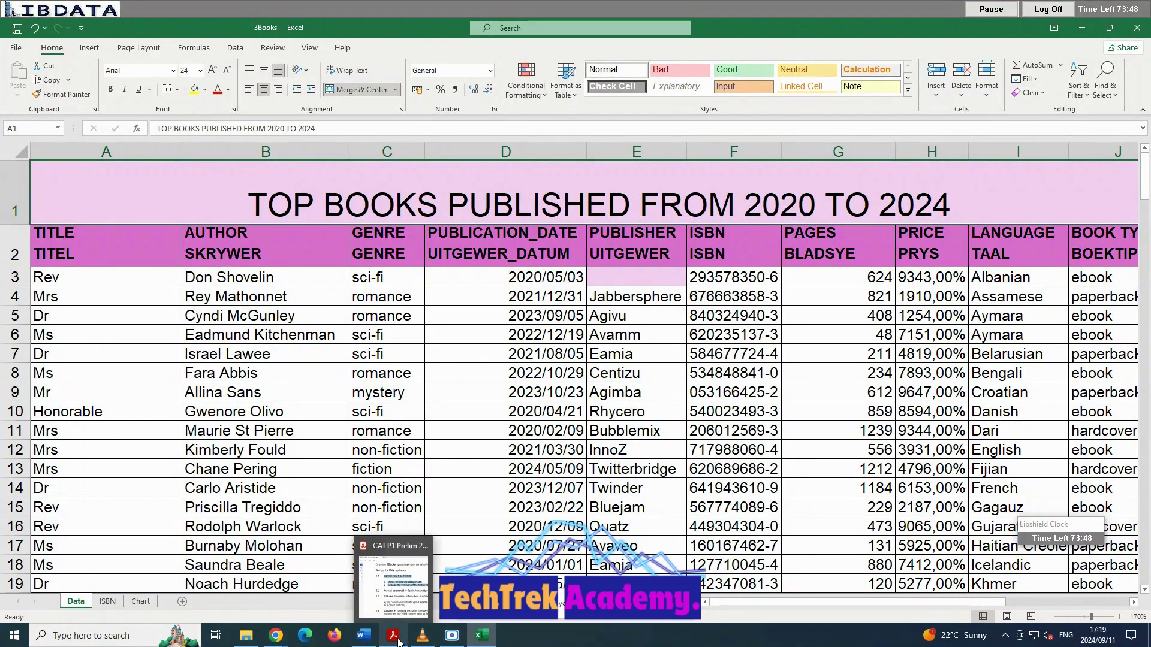
Following question 3.2 in the exam PDF, format column H in Excel as South African Rand currency with no decimals.
{"action": "left_click", "coordinate": [402, 610]}
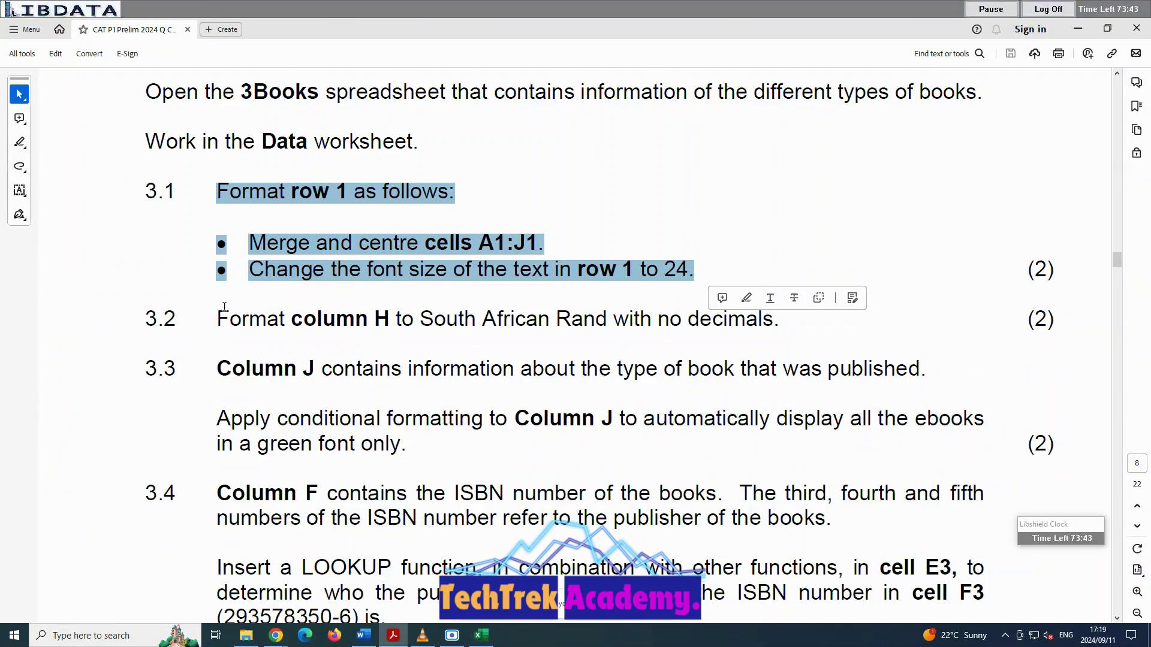
{"action": "mouse_move", "coordinate": [214, 322]}
{"action": "left_mouse_down"}
{"action": "mouse_move", "coordinate": [773, 327]}
{"action": "mouse_move", "coordinate": [751, 336]}
{"action": "left_mouse_up"}
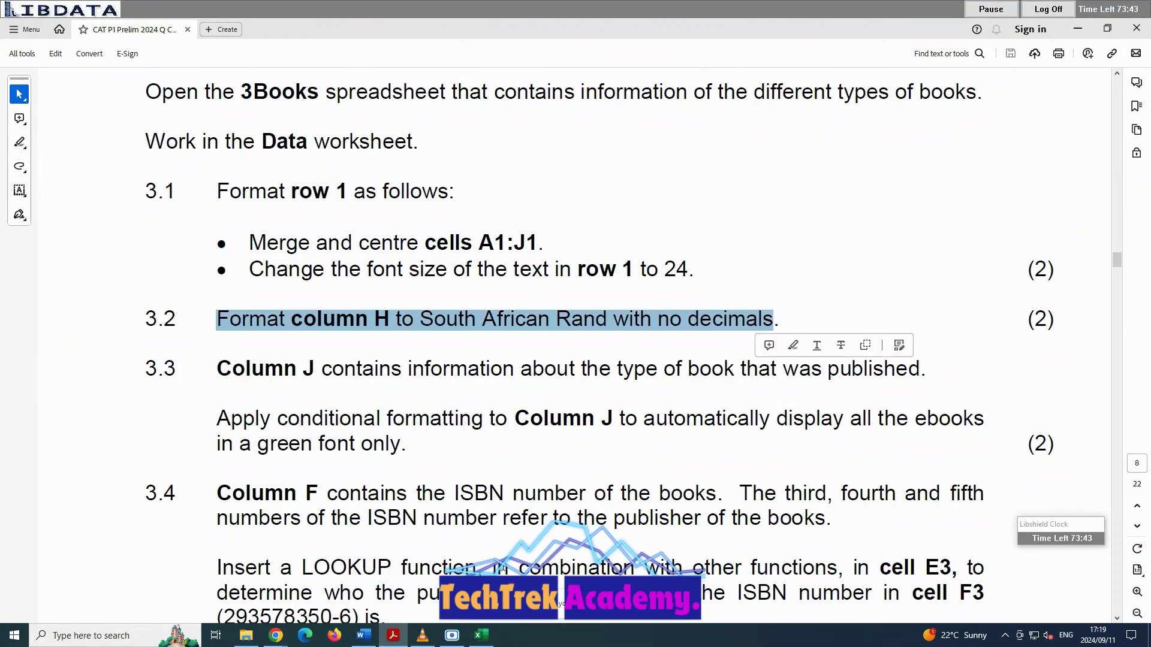
{"action": "left_click", "coordinate": [480, 638]}
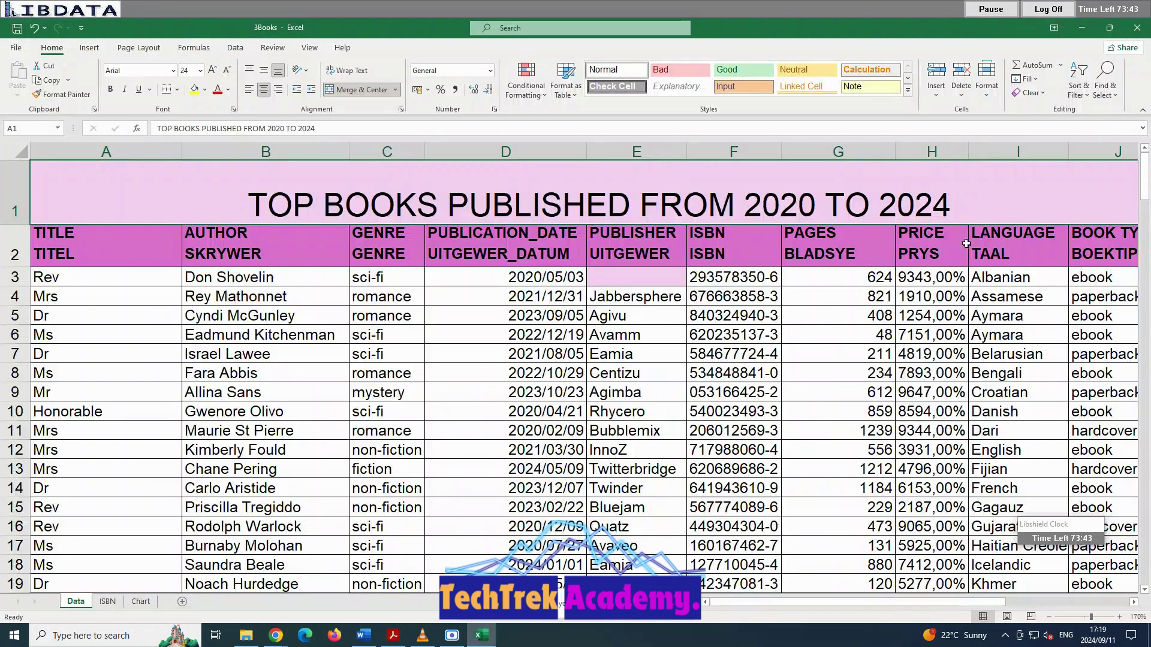
{"action": "left_click", "coordinate": [932, 152]}
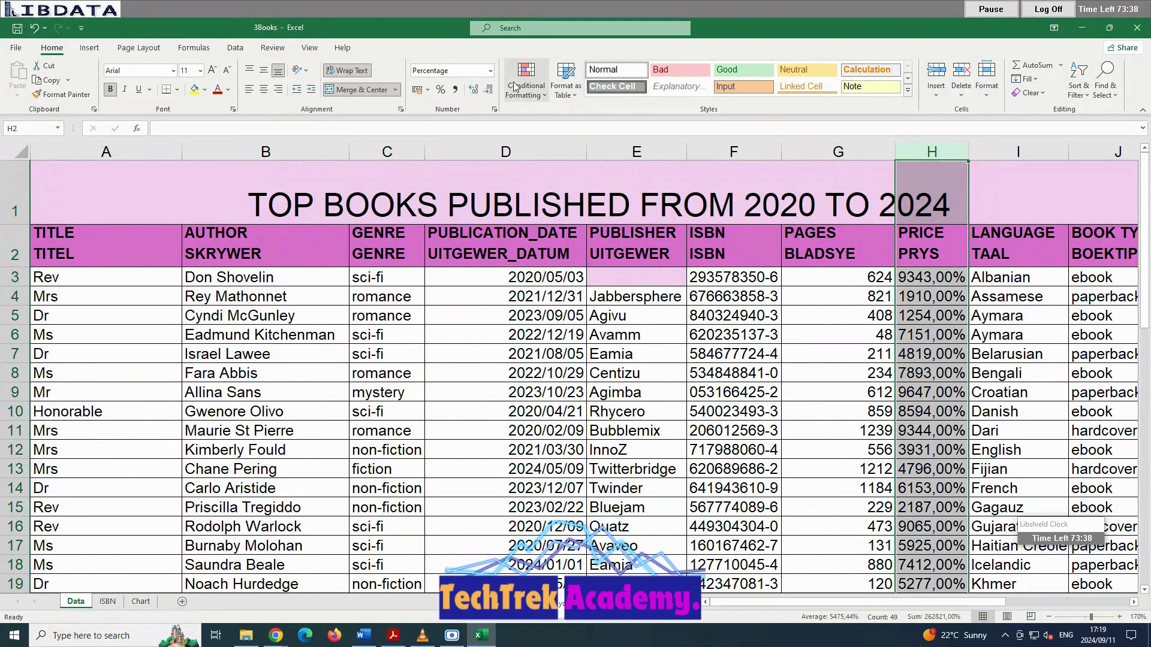
{"action": "left_click", "coordinate": [490, 70]}
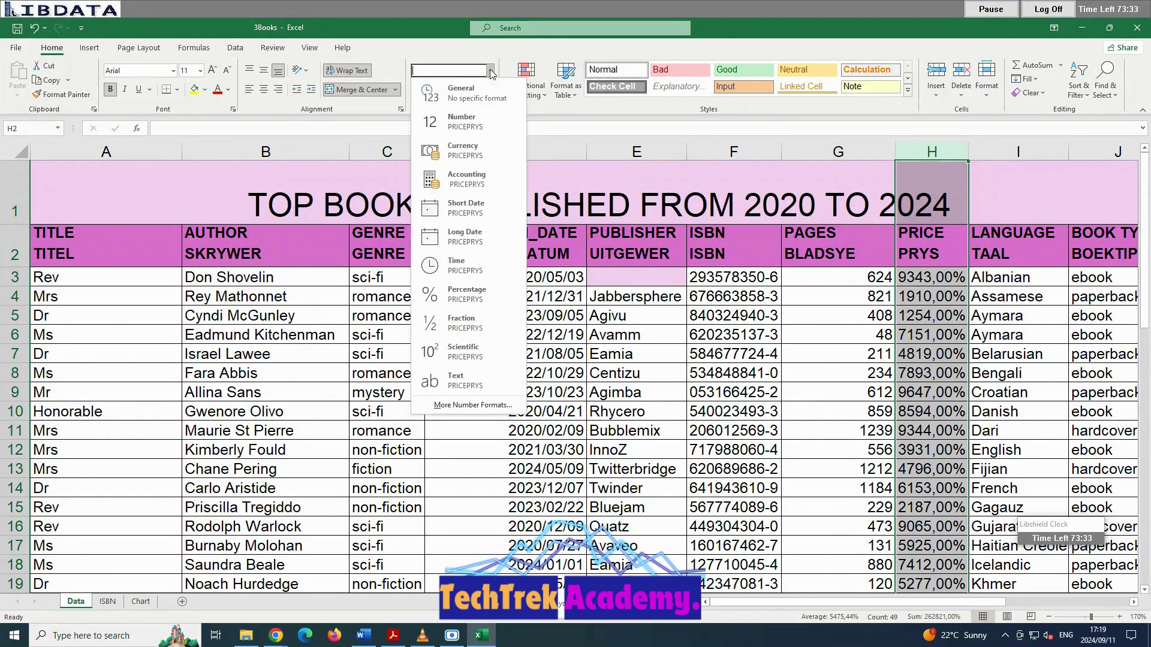
{"action": "left_click", "coordinate": [465, 150]}
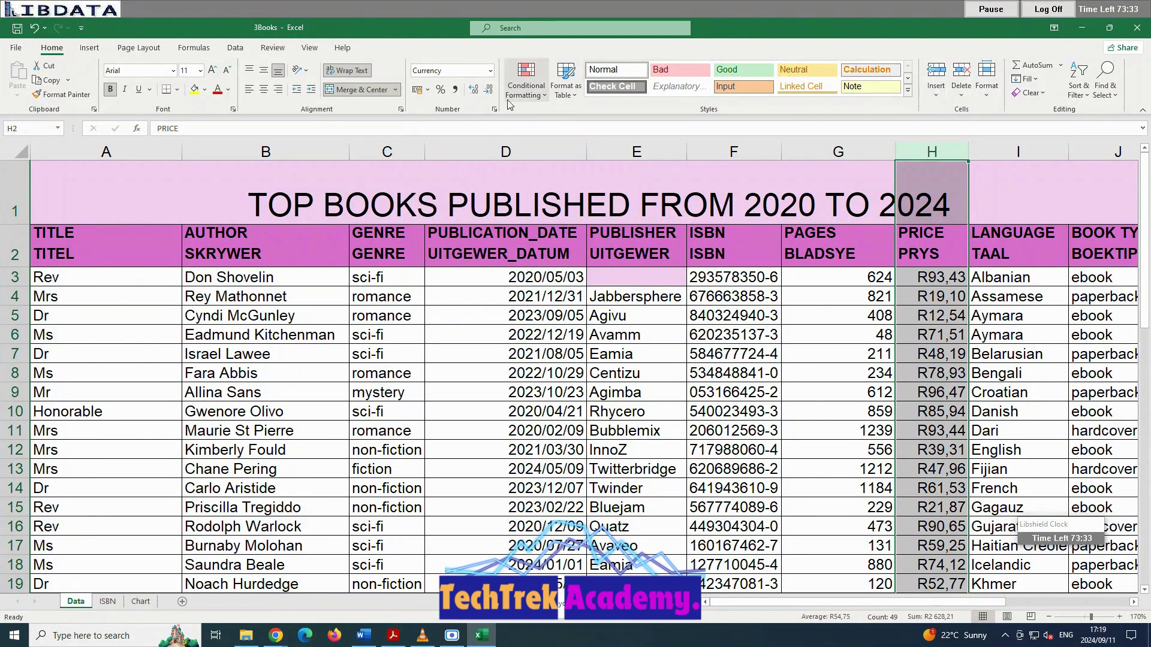
{"action": "left_click", "coordinate": [488, 90]}
{"action": "left_click", "coordinate": [489, 89]}
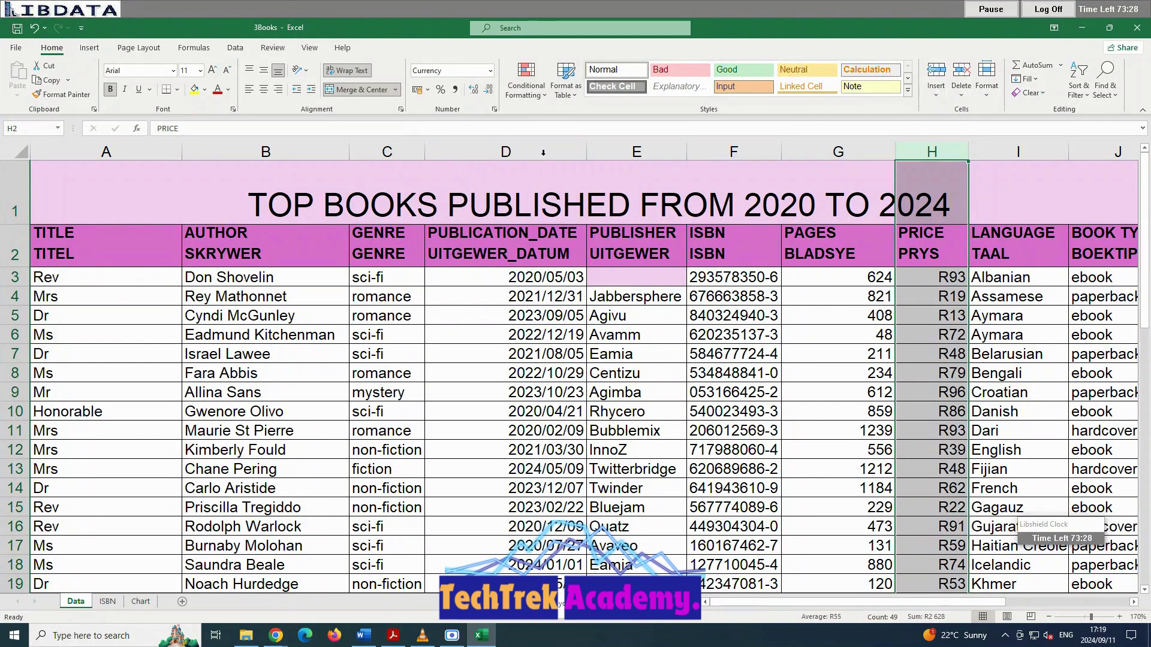
Check the currency format down the PRICE column and select cell H3 to compare its stored value.
{"action": "left_click", "coordinate": [782, 333]}
{"action": "scroll", "coordinate": [802, 339], "scroll_direction": "down", "scroll_amount": 5}
{"action": "scroll", "coordinate": [802, 339], "scroll_direction": "up", "scroll_amount": 2}
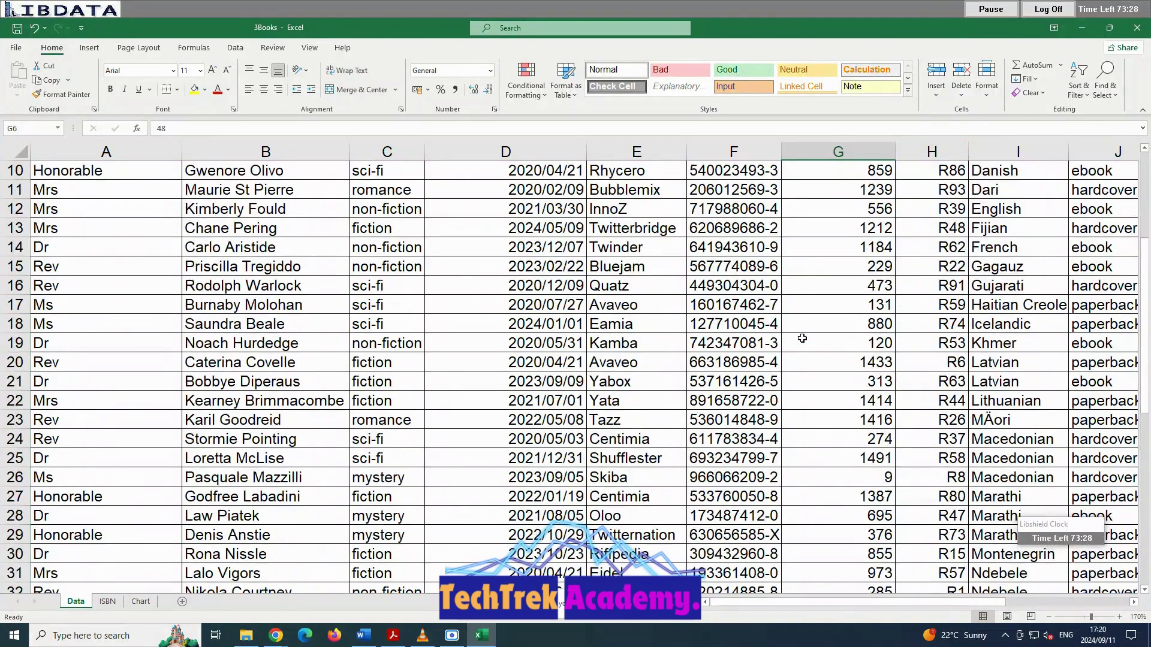
{"action": "left_click_drag", "start_coordinate": [797, 601], "coordinate": [872, 599]}
{"action": "scroll", "coordinate": [667, 433], "scroll_direction": "up", "scroll_amount": 3}
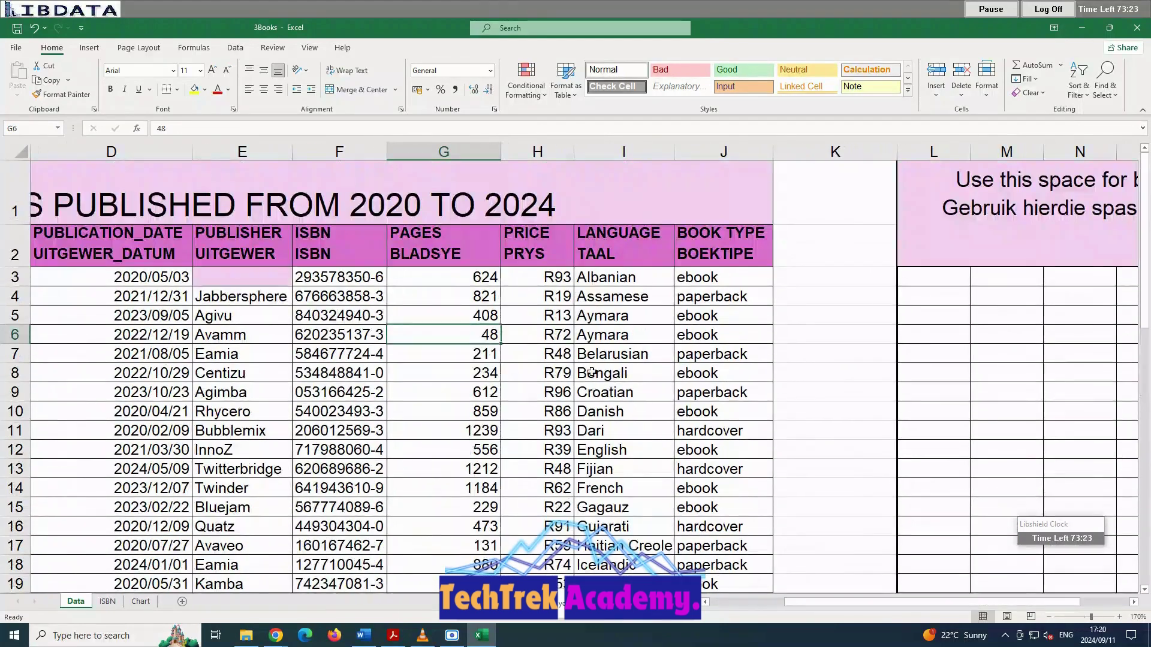
{"action": "left_click", "coordinate": [547, 276]}
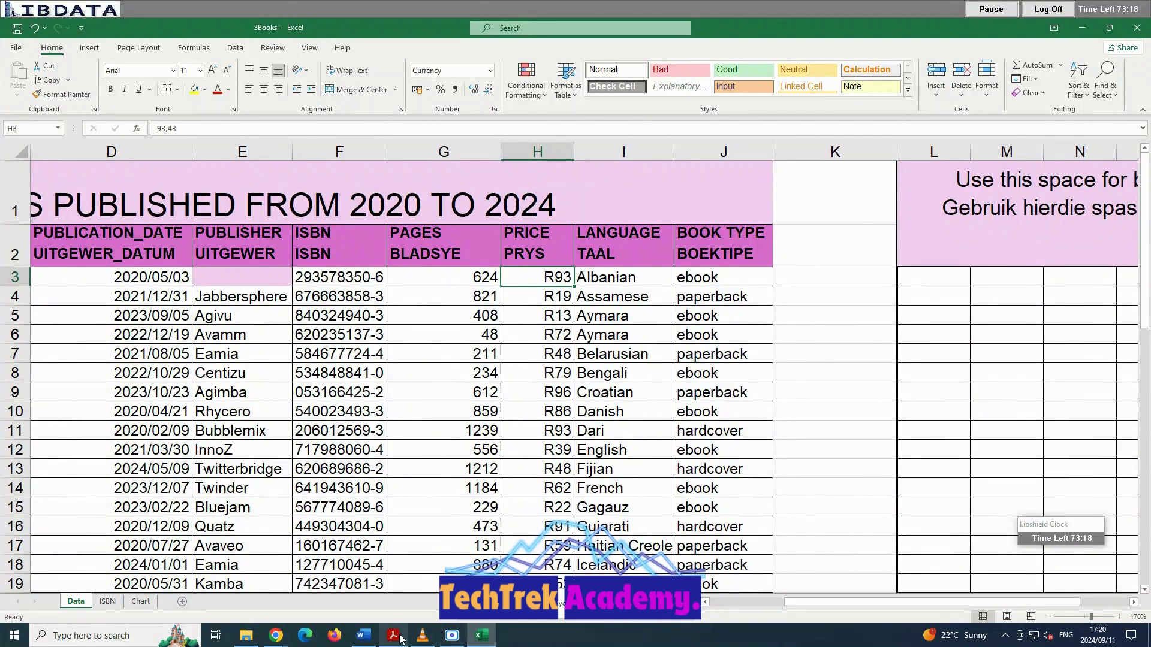
Switch to the exam PDF and read question 3.3 about conditional formatting for Column J, highlighting its key phrases.
{"action": "left_click", "coordinate": [401, 596]}
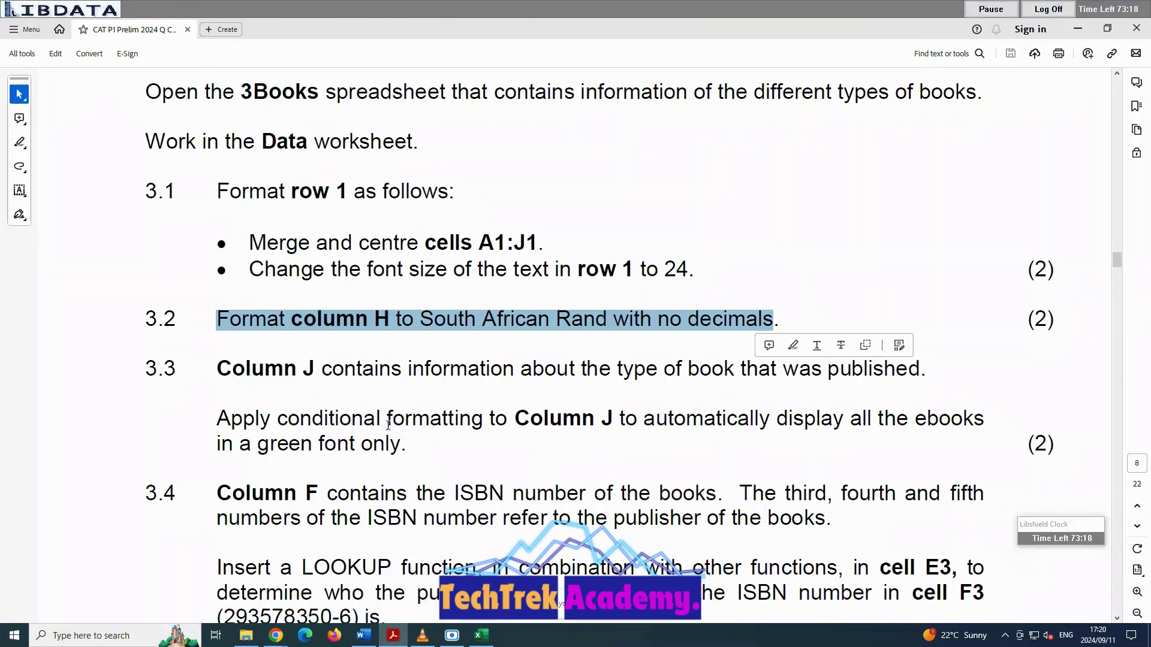
{"action": "scroll", "coordinate": [387, 423], "scroll_direction": "down", "scroll_amount": 4}
{"action": "scroll", "coordinate": [387, 422], "scroll_direction": "down", "scroll_amount": 1}
{"action": "left_click", "coordinate": [415, 241]}
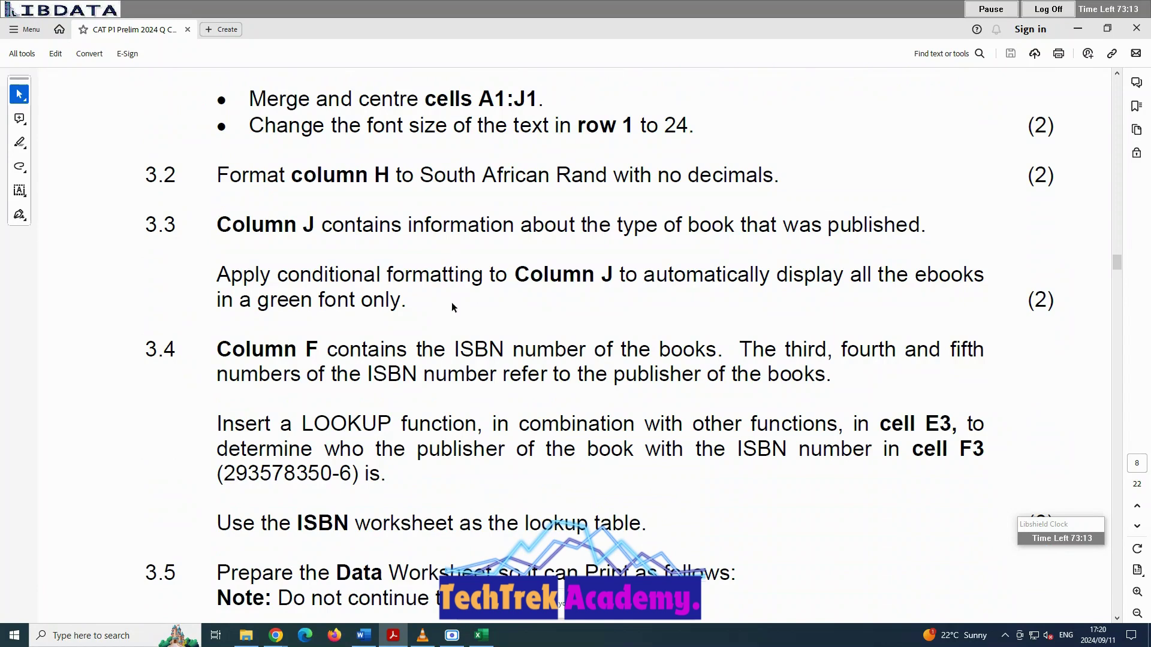
{"action": "left_click_drag", "start_coordinate": [277, 279], "coordinate": [635, 280]}
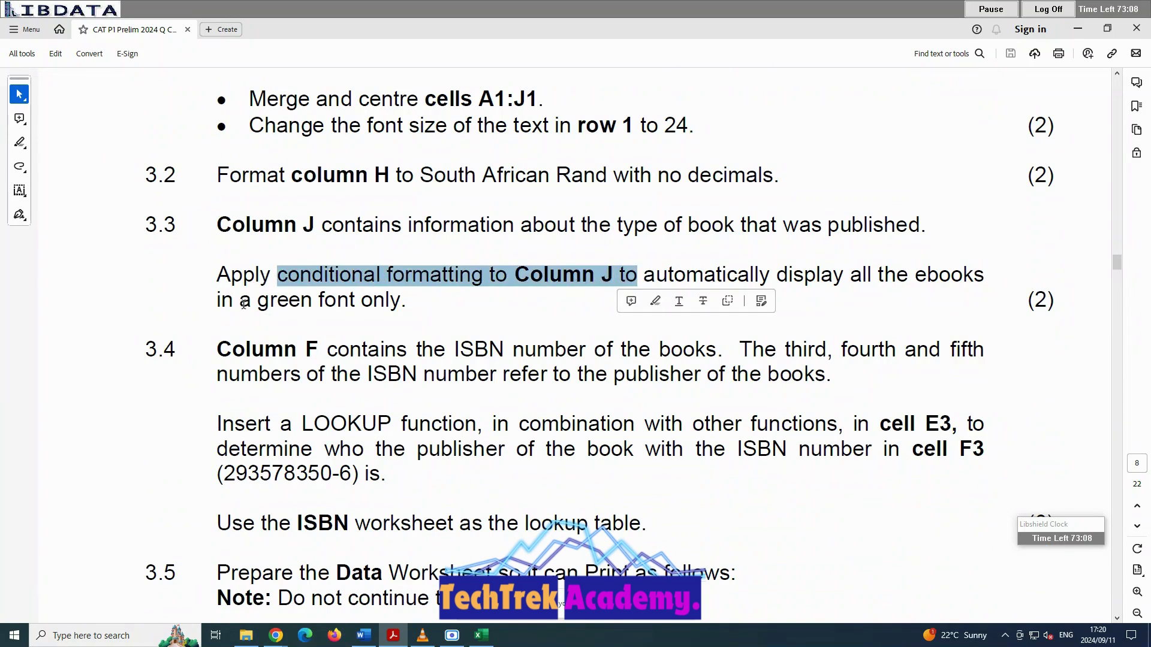
{"action": "left_click_drag", "start_coordinate": [244, 304], "coordinate": [408, 303]}
{"action": "left_click", "coordinate": [506, 477]}
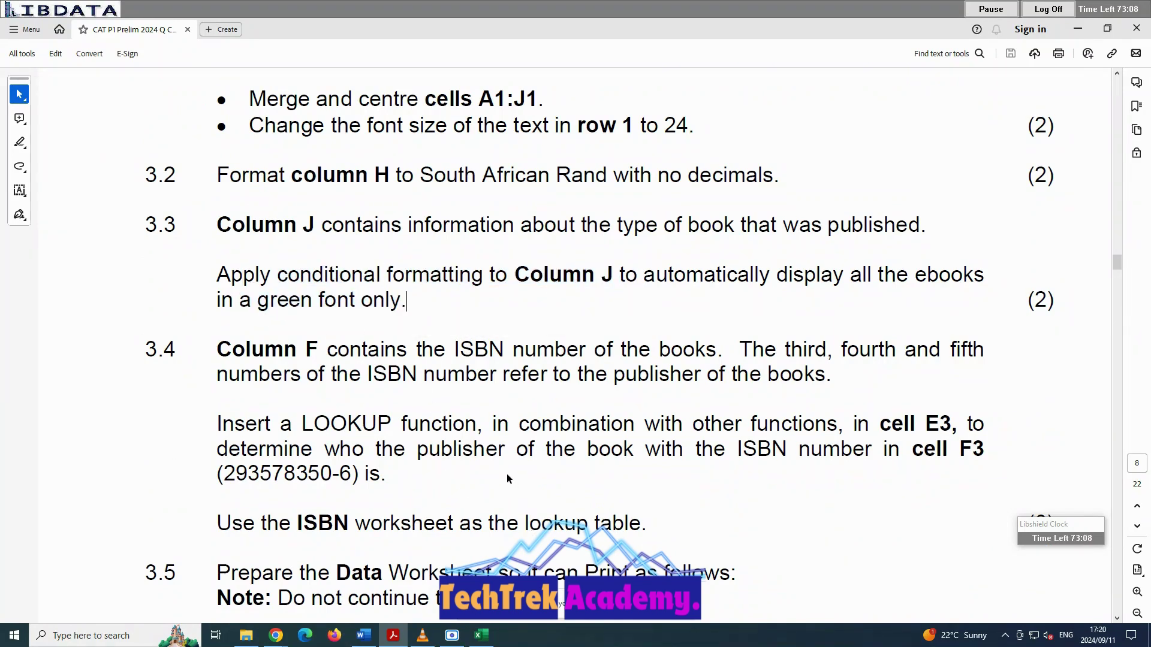
{"action": "scroll", "coordinate": [507, 479], "scroll_direction": "down", "scroll_amount": 3}
Switch to Excel and start a conditional formatting rule for J3:J50, formatting cells with specific text containing =$J$39.
{"action": "left_click", "coordinate": [482, 636]}
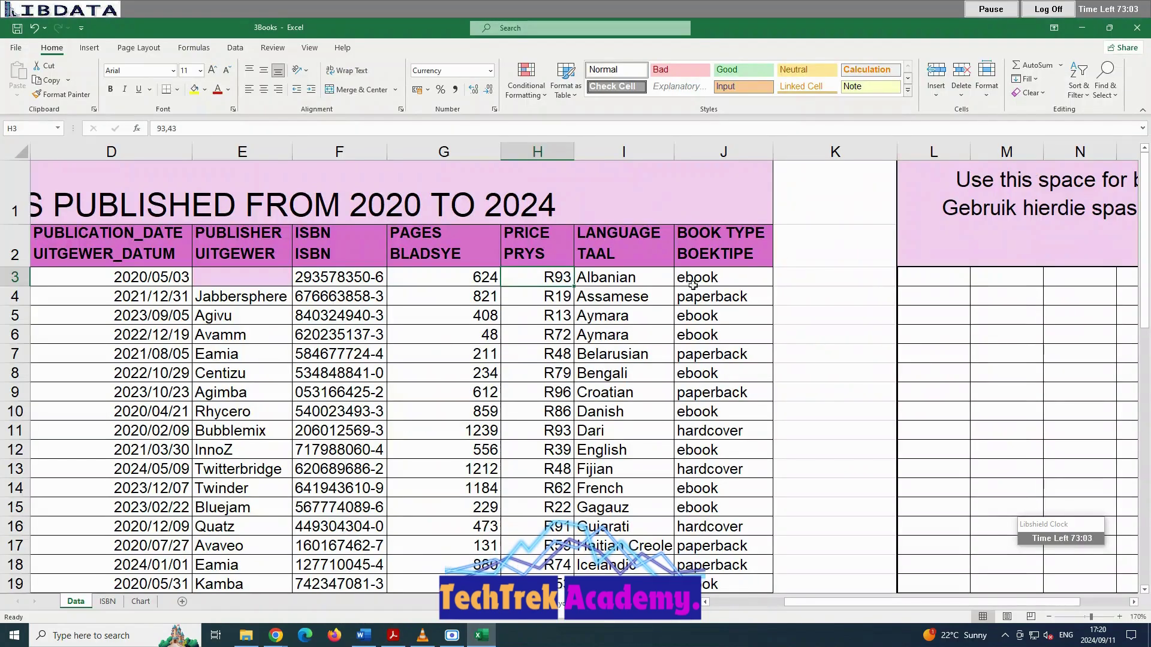
{"action": "left_click_drag", "start_coordinate": [693, 285], "coordinate": [697, 555]}
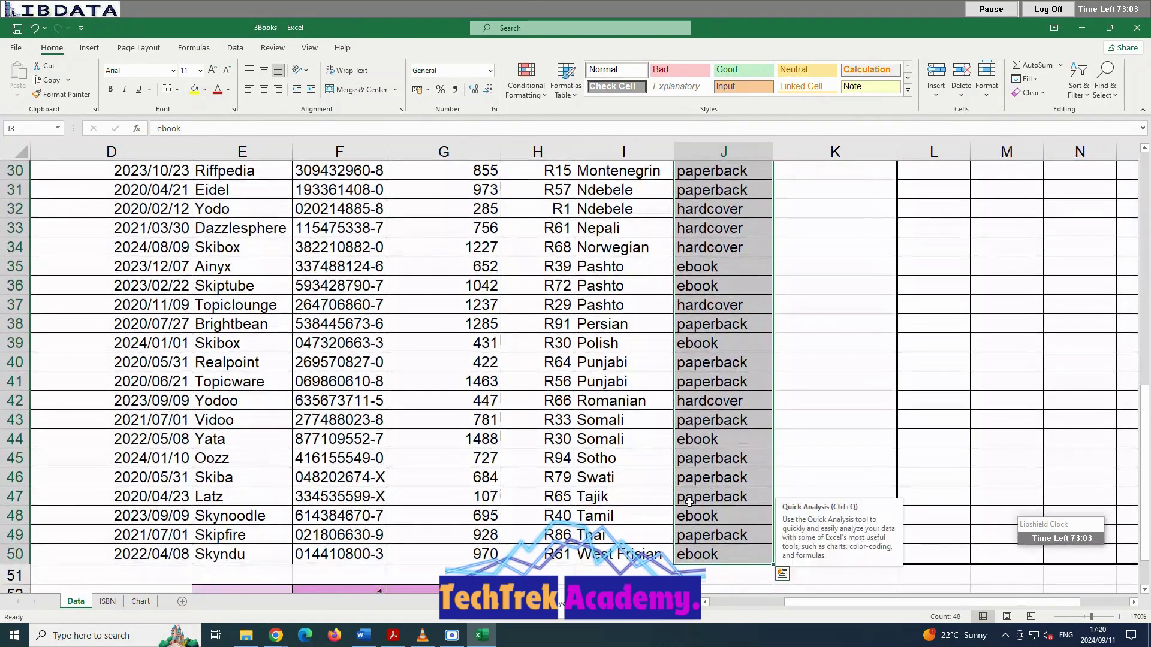
{"action": "left_click", "coordinate": [526, 81]}
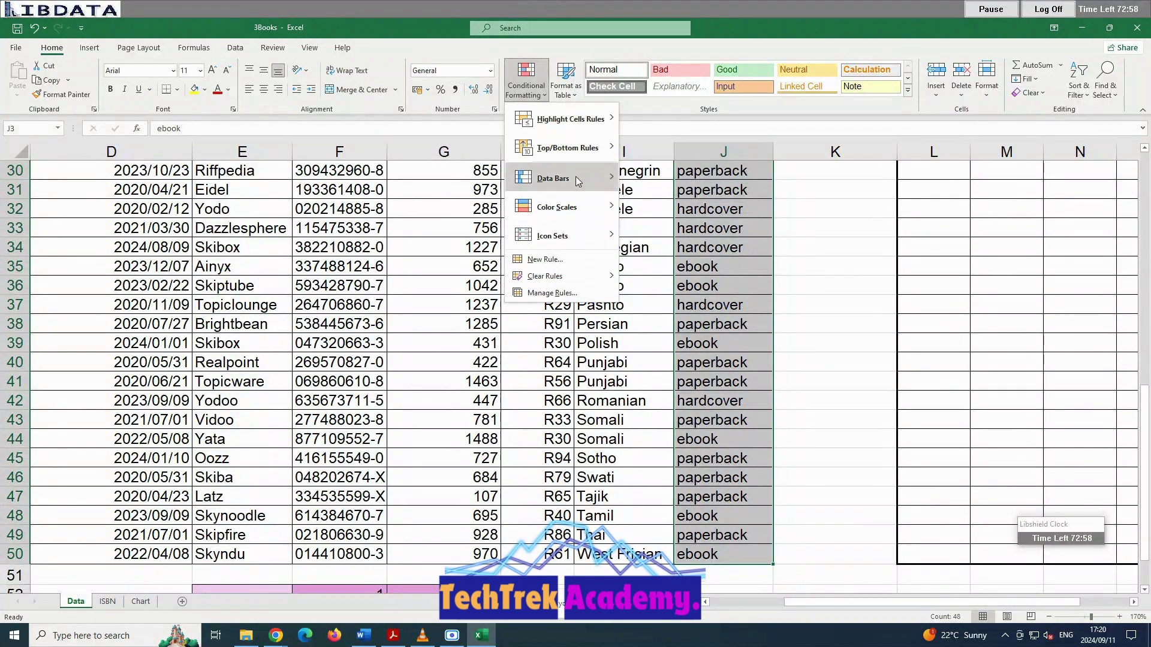
{"action": "left_click", "coordinate": [545, 260]}
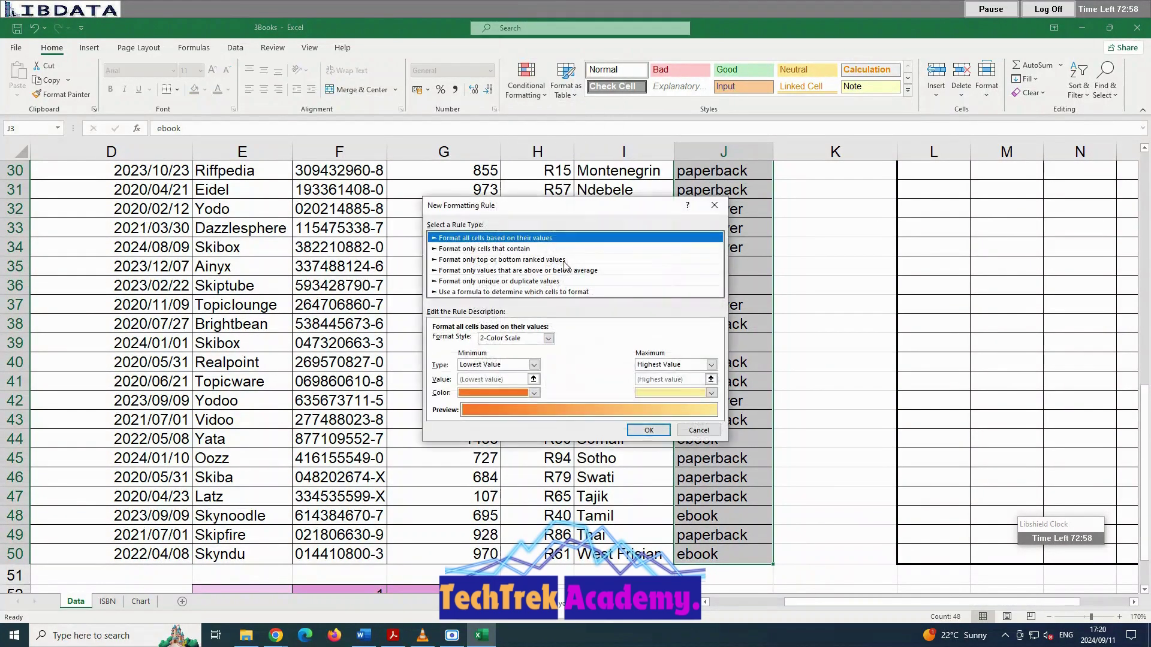
{"action": "left_click", "coordinate": [471, 248]}
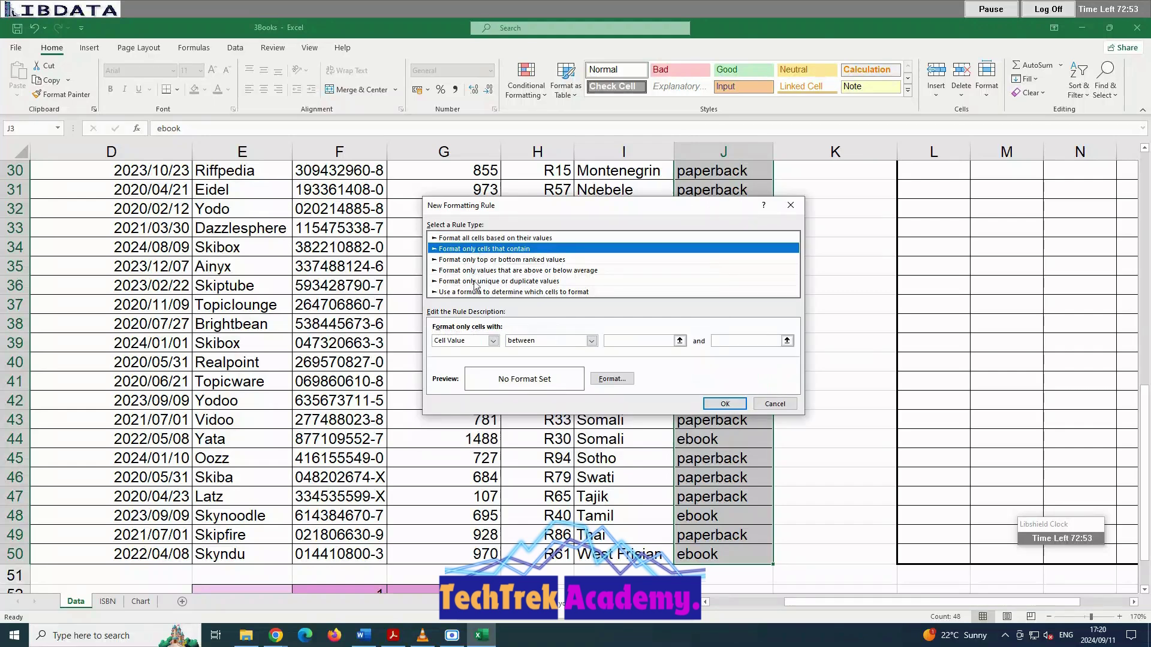
{"action": "left_click", "coordinate": [493, 341]}
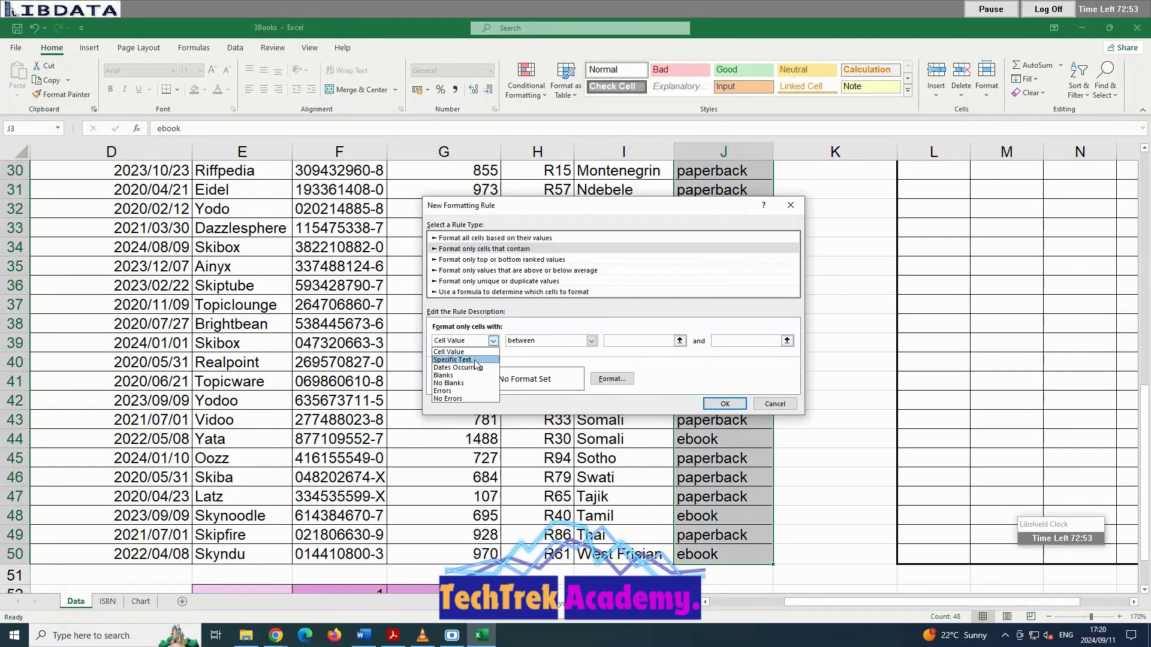
{"action": "left_click", "coordinate": [475, 361]}
{"action": "left_click", "coordinate": [699, 341]}
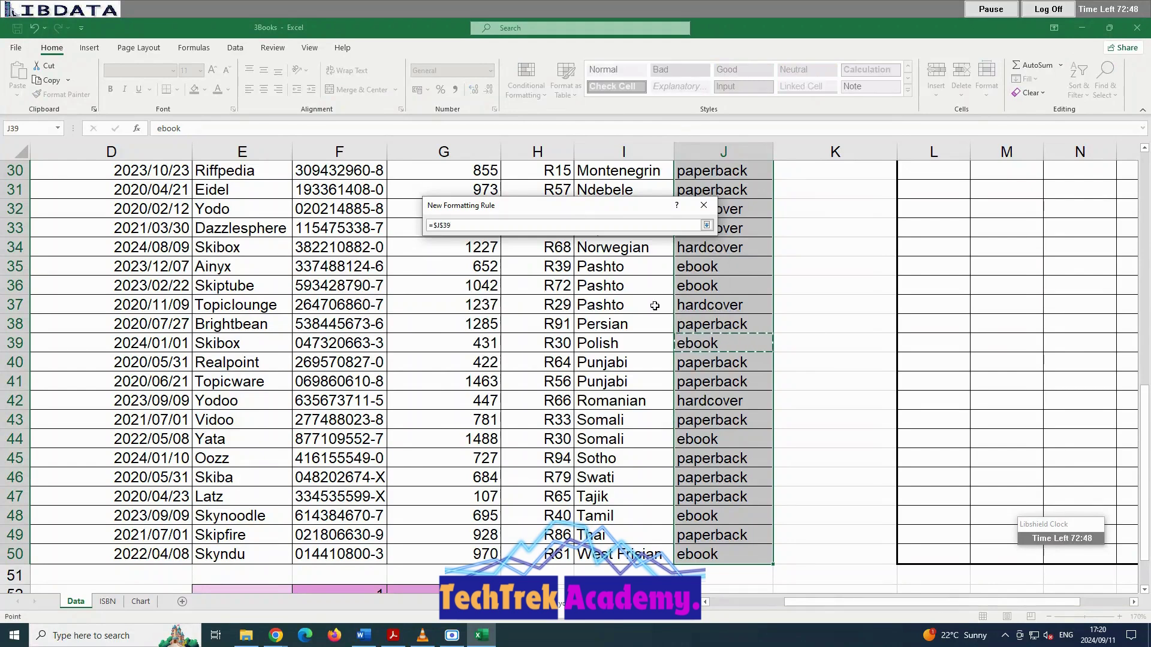
{"action": "left_click", "coordinate": [707, 225]}
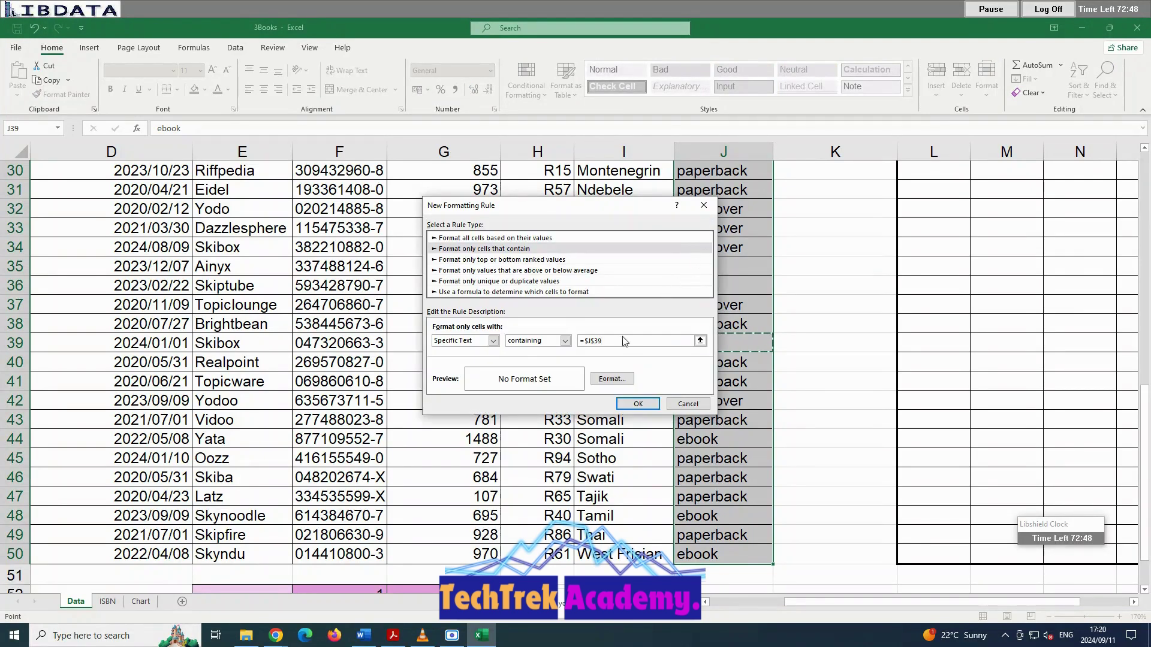
Set the rule's font colour to green, apply it and check the ebook entries in column J.
{"action": "left_click", "coordinate": [610, 378]}
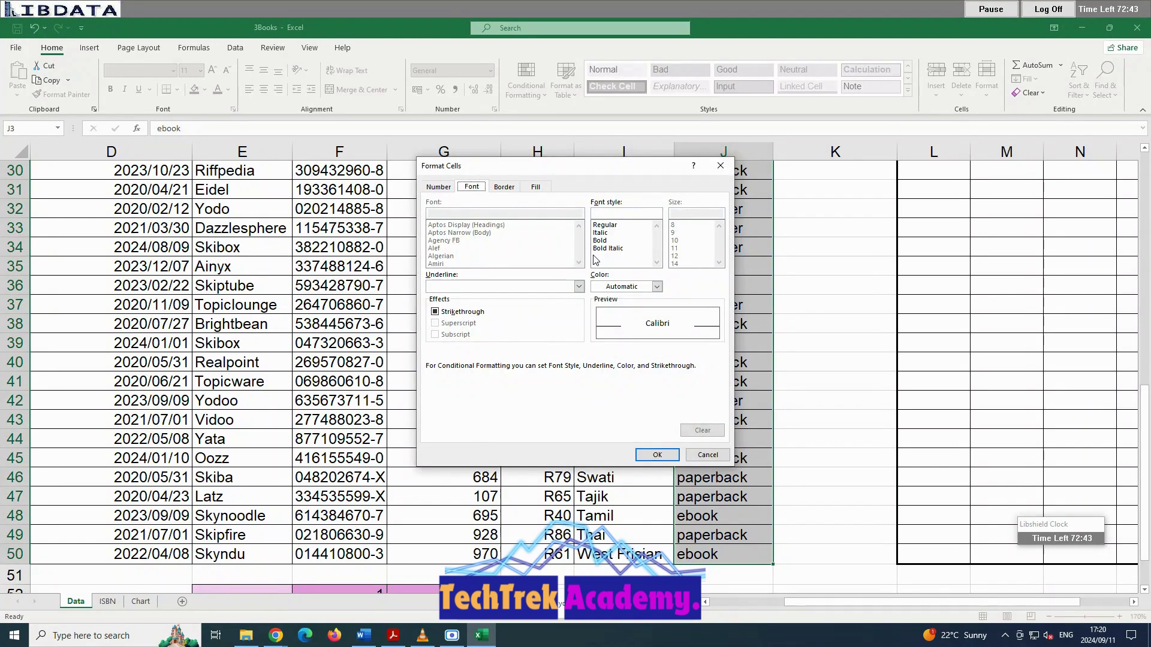
{"action": "left_click", "coordinate": [659, 287]}
{"action": "left_click", "coordinate": [688, 335]}
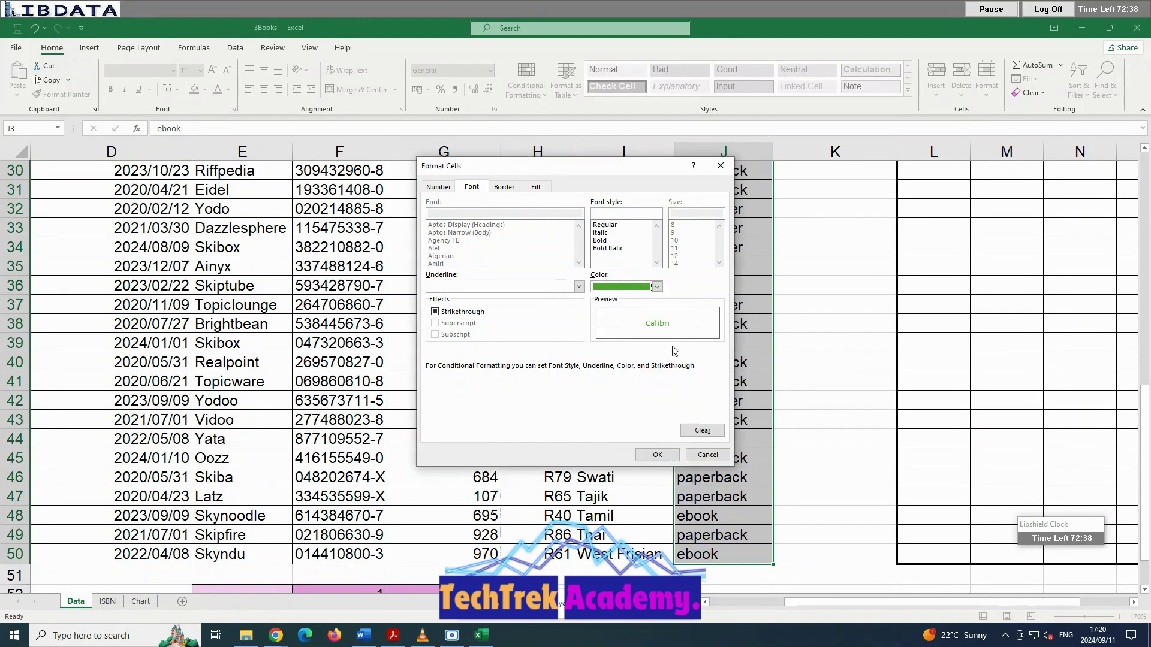
{"action": "left_click", "coordinate": [658, 455]}
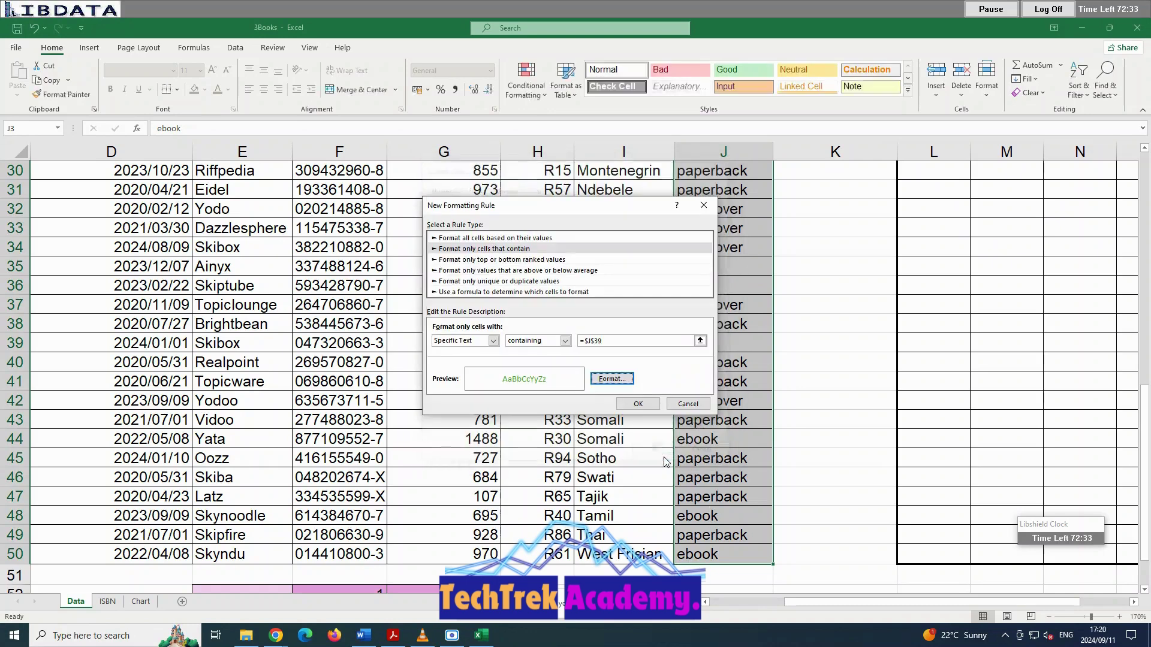
{"action": "left_click", "coordinate": [639, 404]}
{"action": "left_click", "coordinate": [792, 423]}
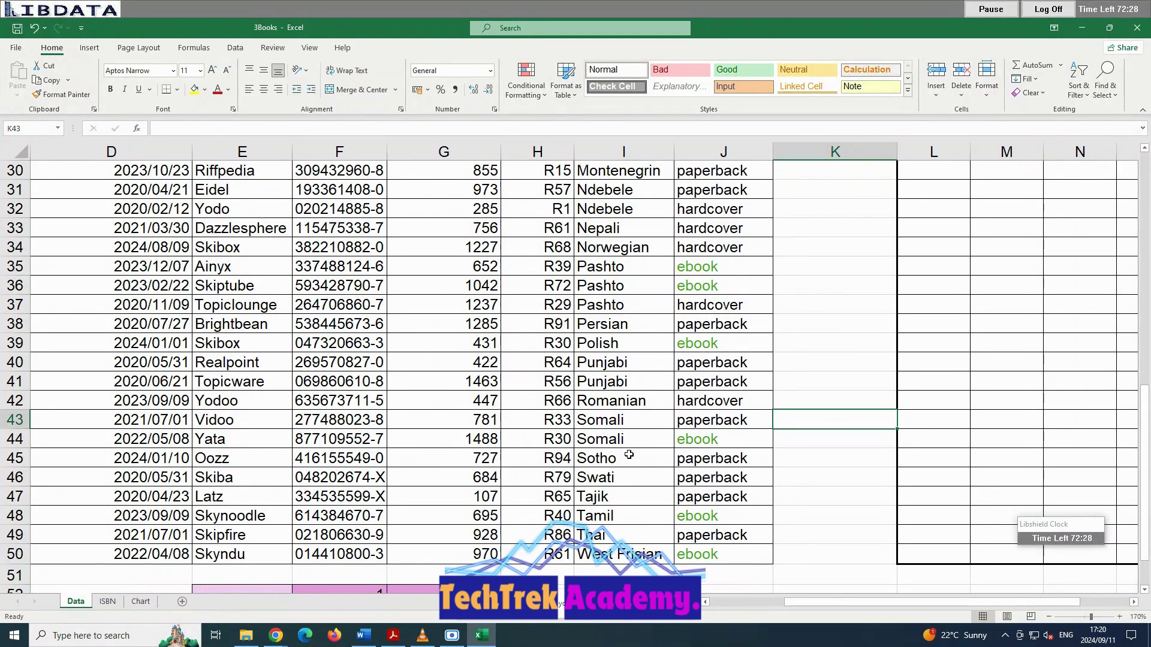
{"action": "scroll", "coordinate": [628, 459], "scroll_direction": "down", "scroll_amount": 3}
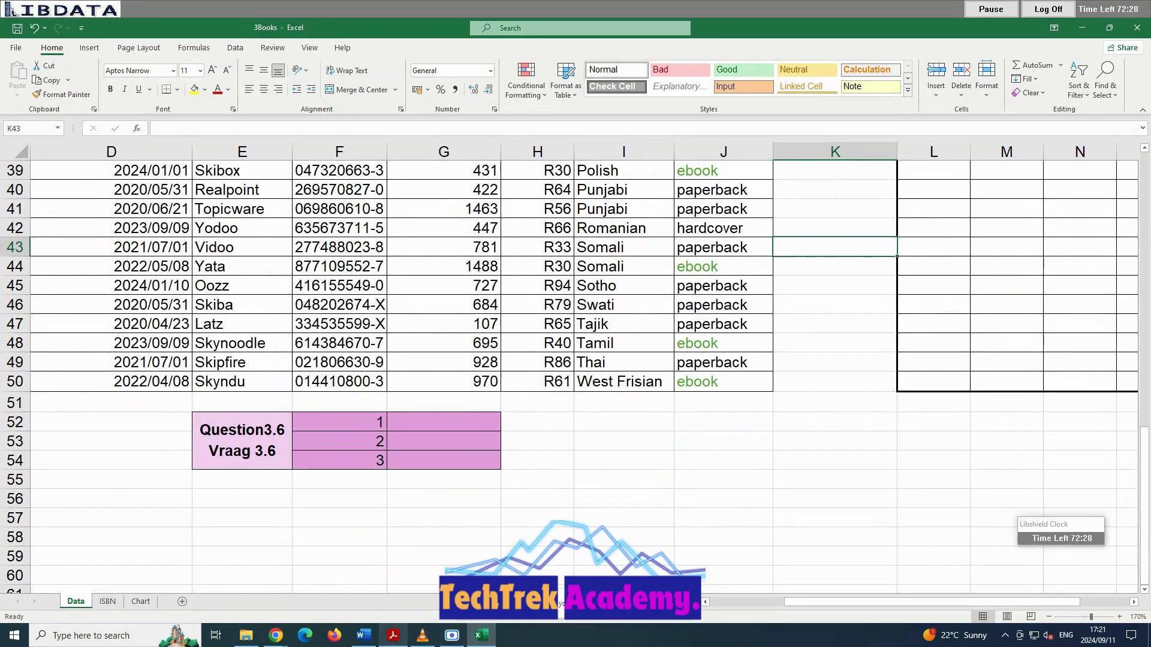
Switch to the exam PDF and read question 3.4 about the LOOKUP function in cell E3, highlighting its key phrases.
{"action": "left_click", "coordinate": [393, 635]}
{"action": "scroll", "coordinate": [507, 435], "scroll_direction": "down", "scroll_amount": 1}
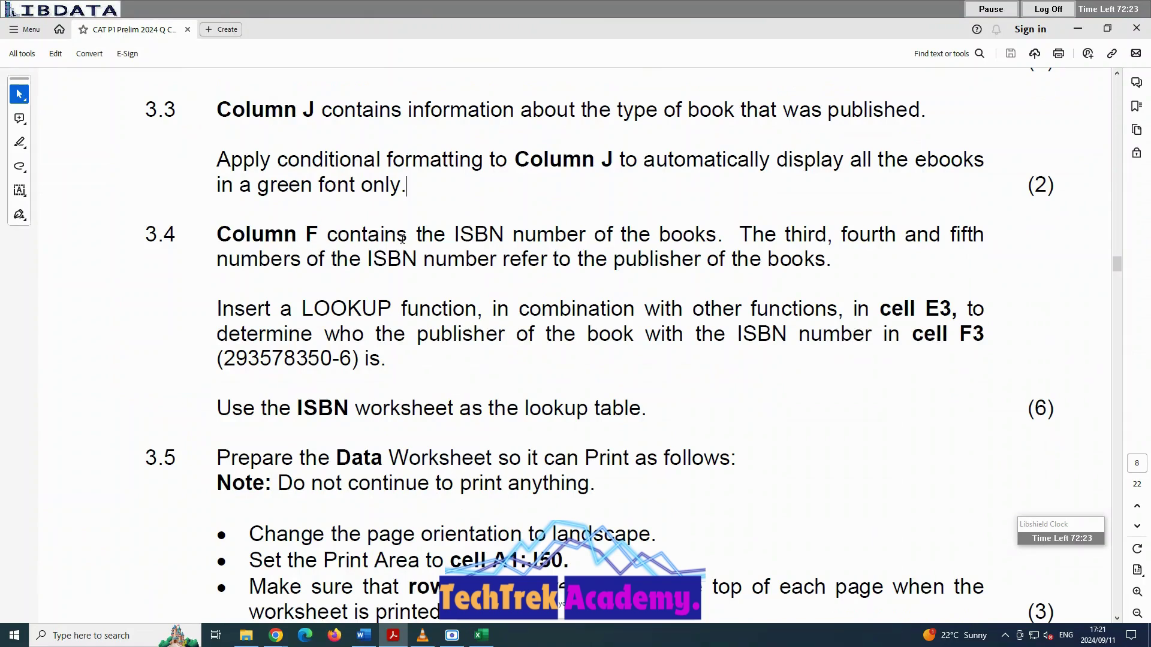
{"action": "left_click_drag", "start_coordinate": [459, 240], "coordinate": [717, 240]}
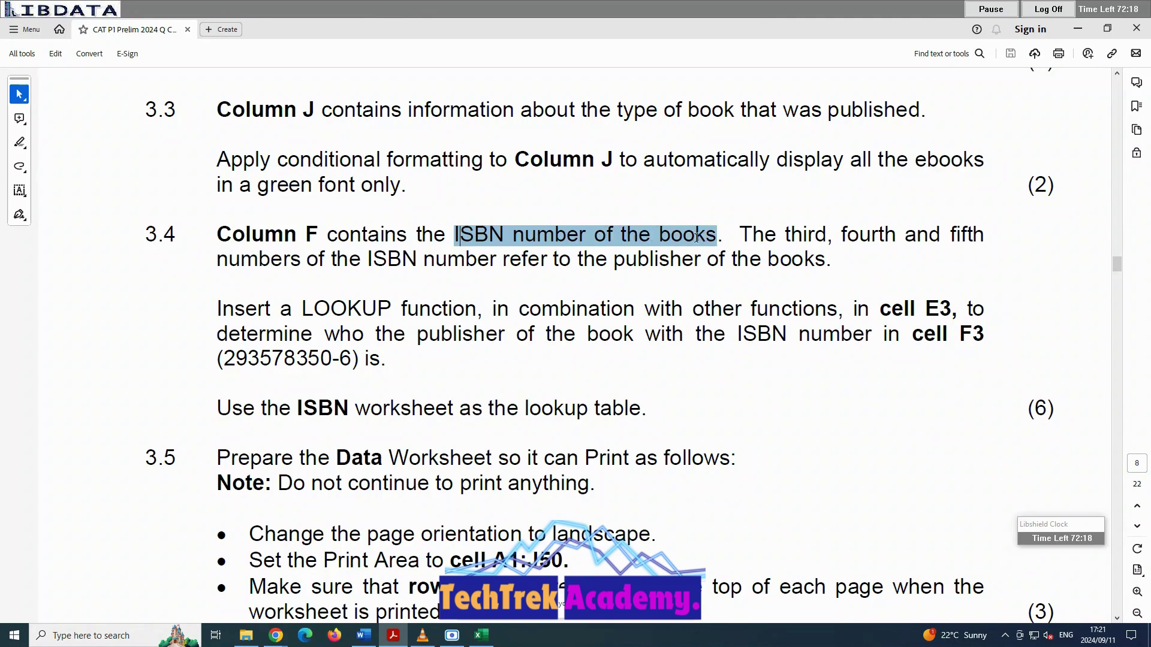
{"action": "left_click", "coordinate": [666, 312]}
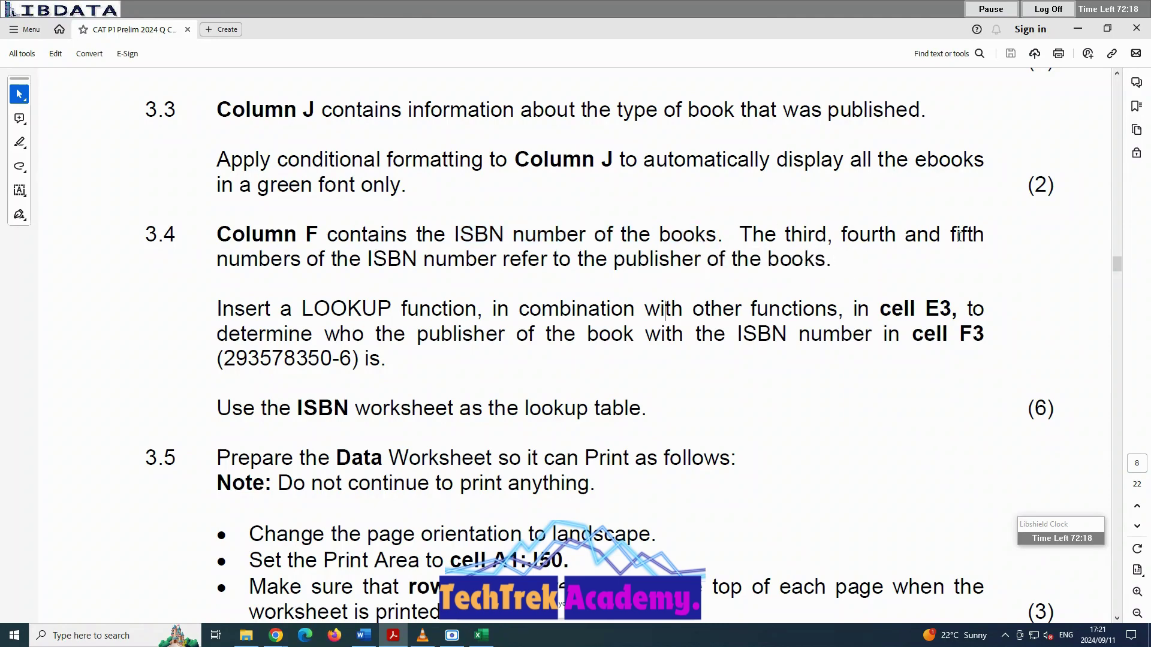
{"action": "left_click_drag", "start_coordinate": [786, 236], "coordinate": [985, 237]}
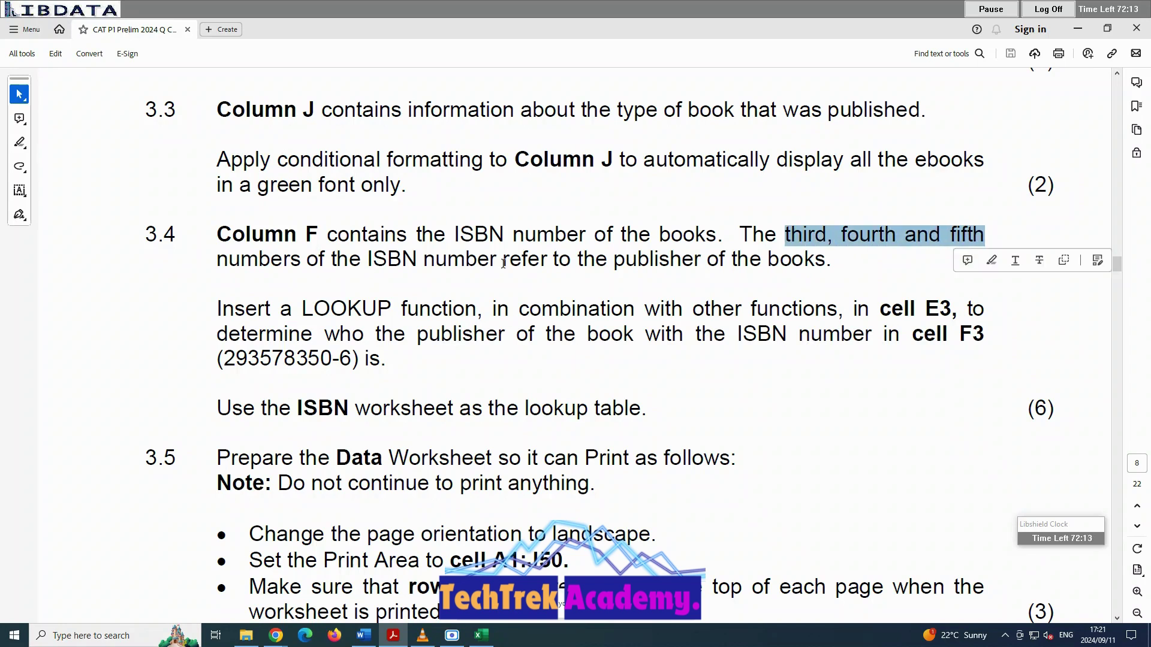
{"action": "left_click_drag", "start_coordinate": [503, 262], "coordinate": [827, 262]}
{"action": "left_click", "coordinate": [619, 307]}
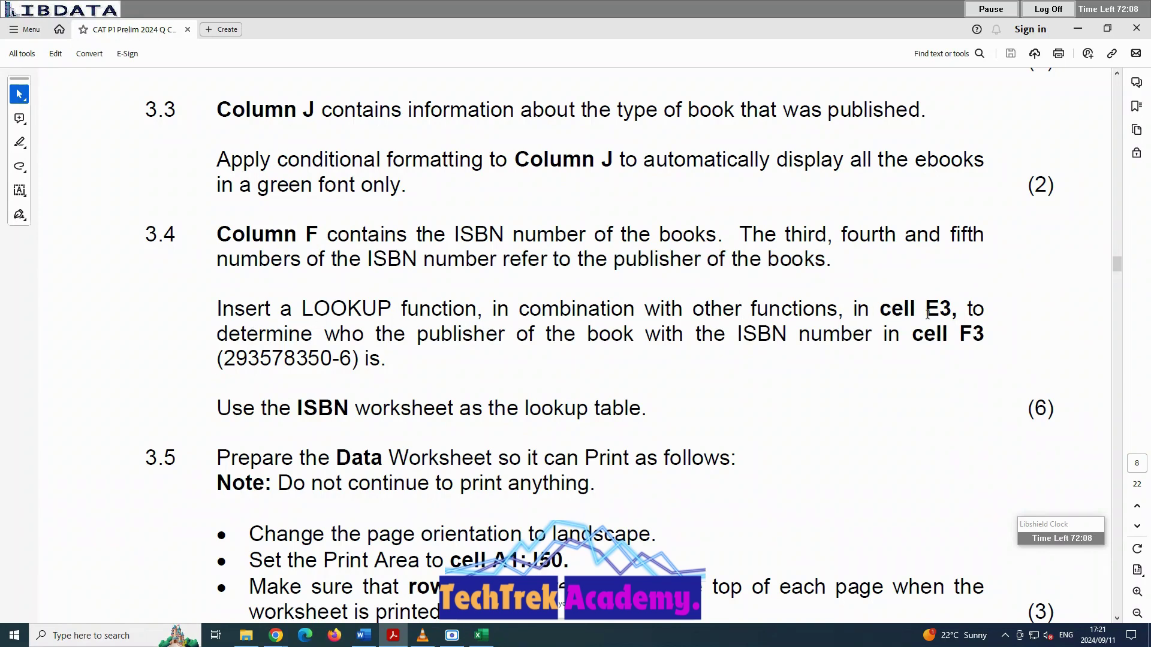
{"action": "left_click_drag", "start_coordinate": [327, 309], "coordinate": [838, 310]}
{"action": "left_click", "coordinate": [757, 323]}
{"action": "left_click_drag", "start_coordinate": [218, 414], "coordinate": [536, 423]}
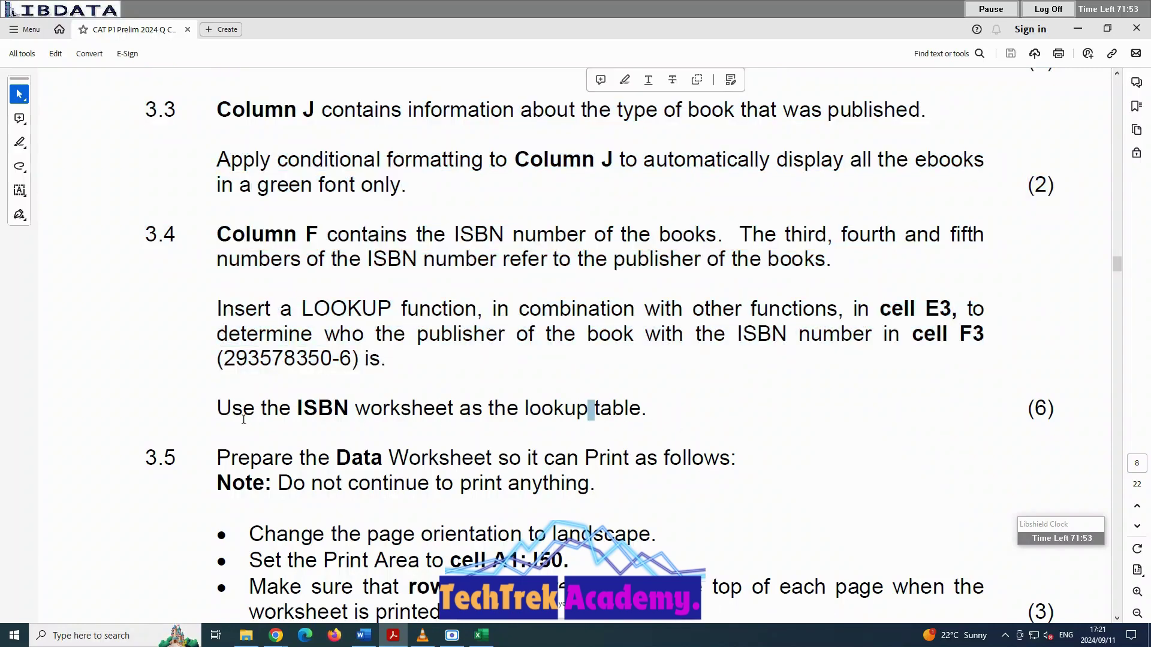
{"action": "left_click_drag", "start_coordinate": [218, 415], "coordinate": [647, 416]}
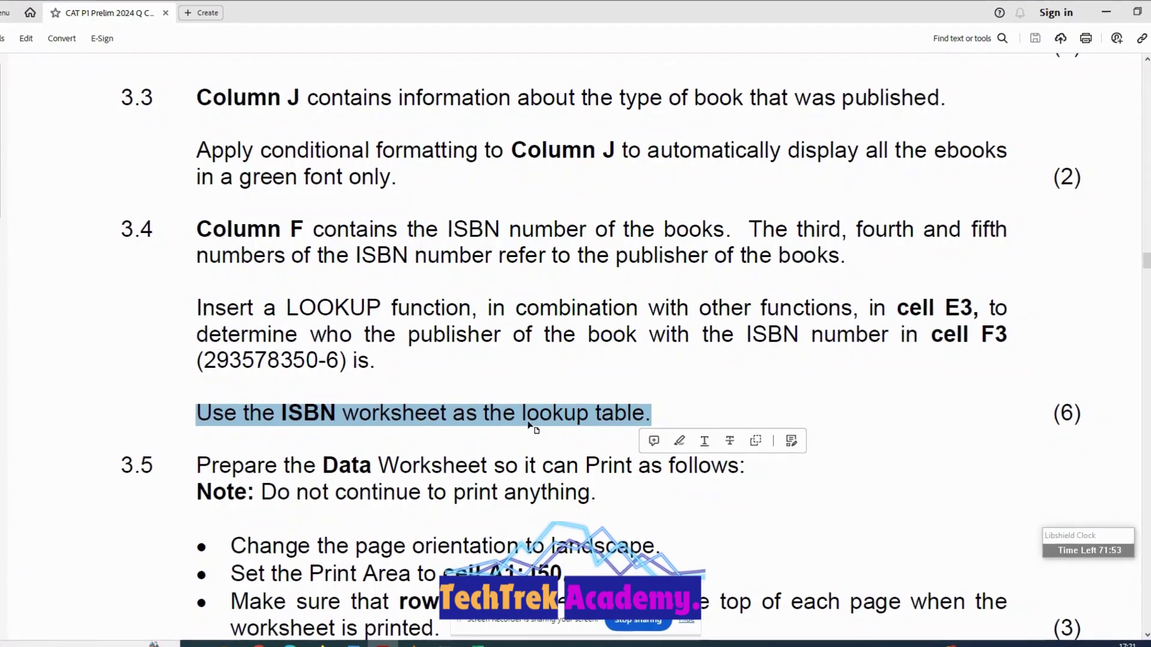
{"action": "left_click", "coordinate": [528, 423]}
{"action": "left_click_drag", "start_coordinate": [198, 414], "coordinate": [650, 416]}
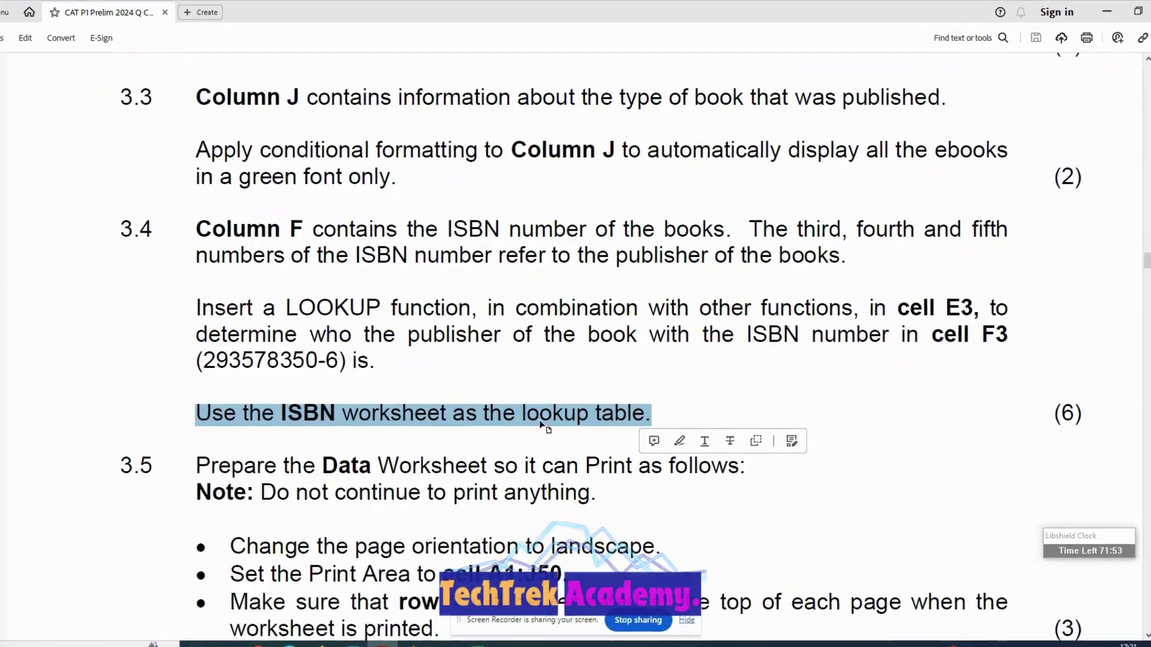
{"action": "triple_click", "coordinate": [523, 415]}
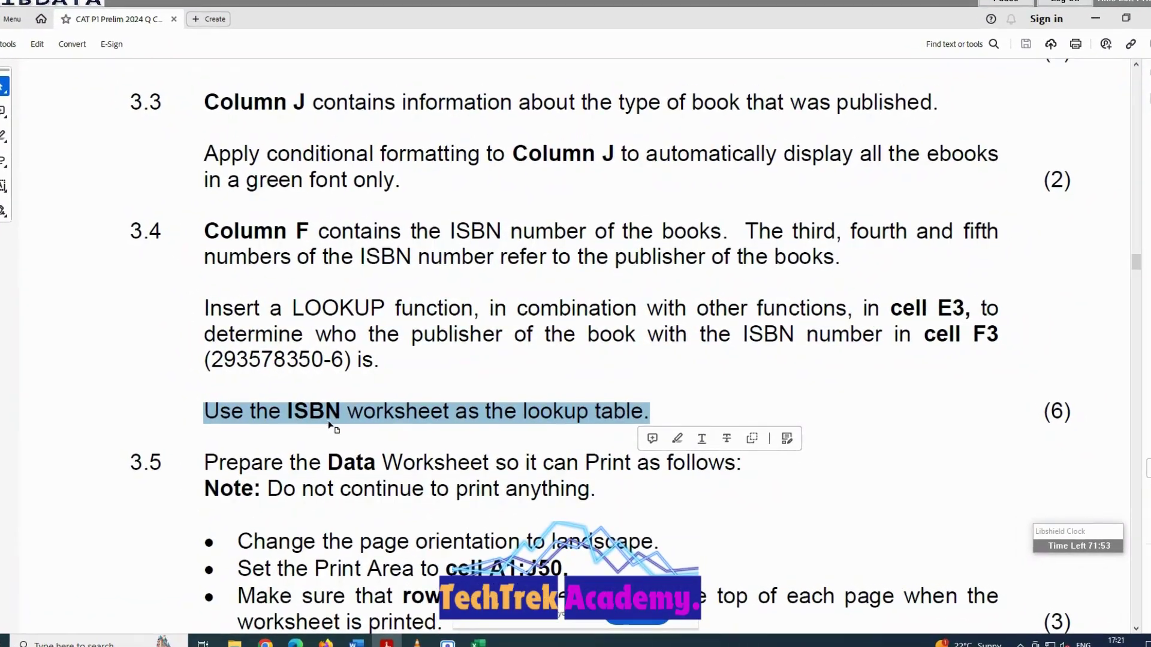
{"action": "left_click", "coordinate": [538, 416]}
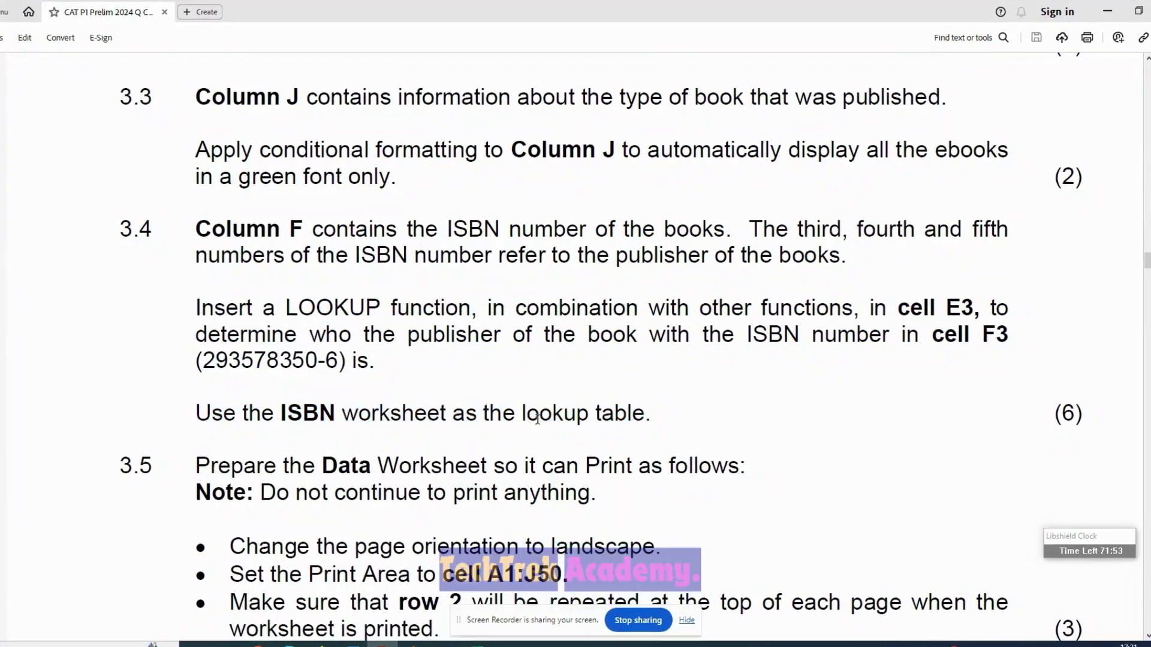
{"action": "triple_click", "coordinate": [537, 418]}
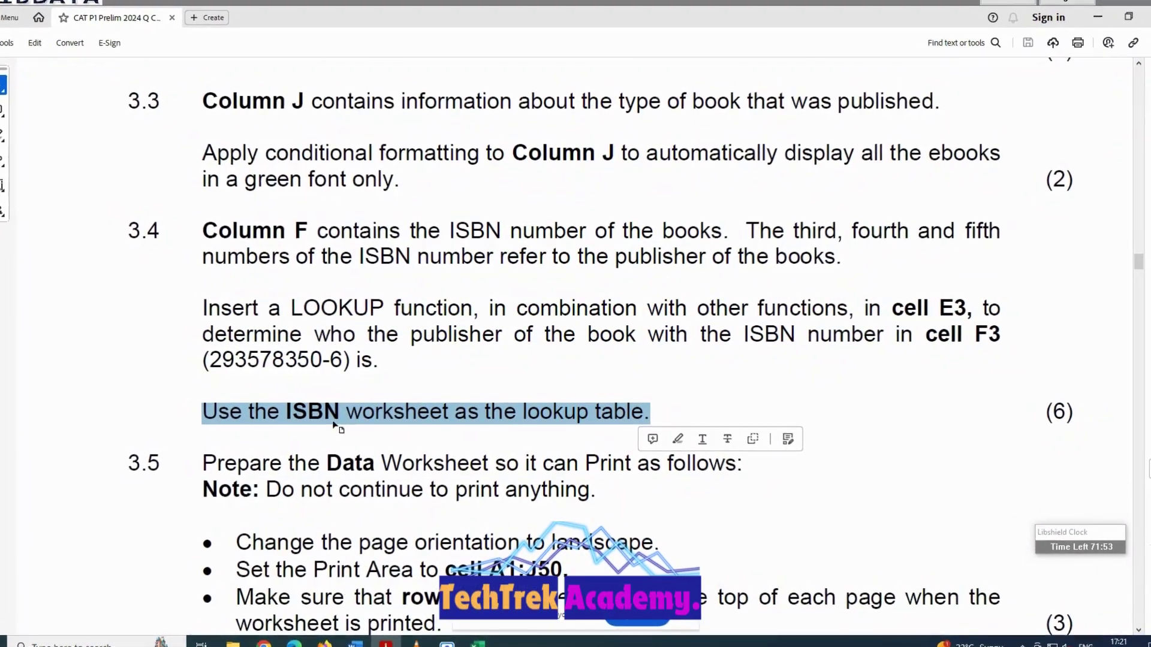
{"action": "left_click", "coordinate": [522, 415]}
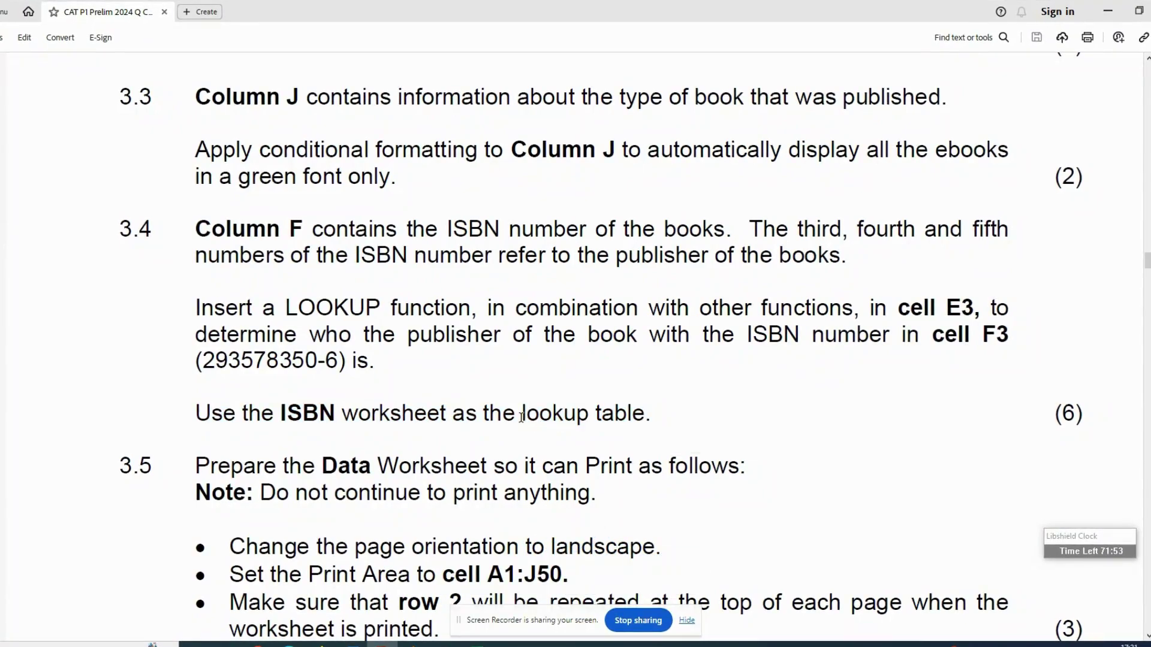
{"action": "triple_click", "coordinate": [522, 417]}
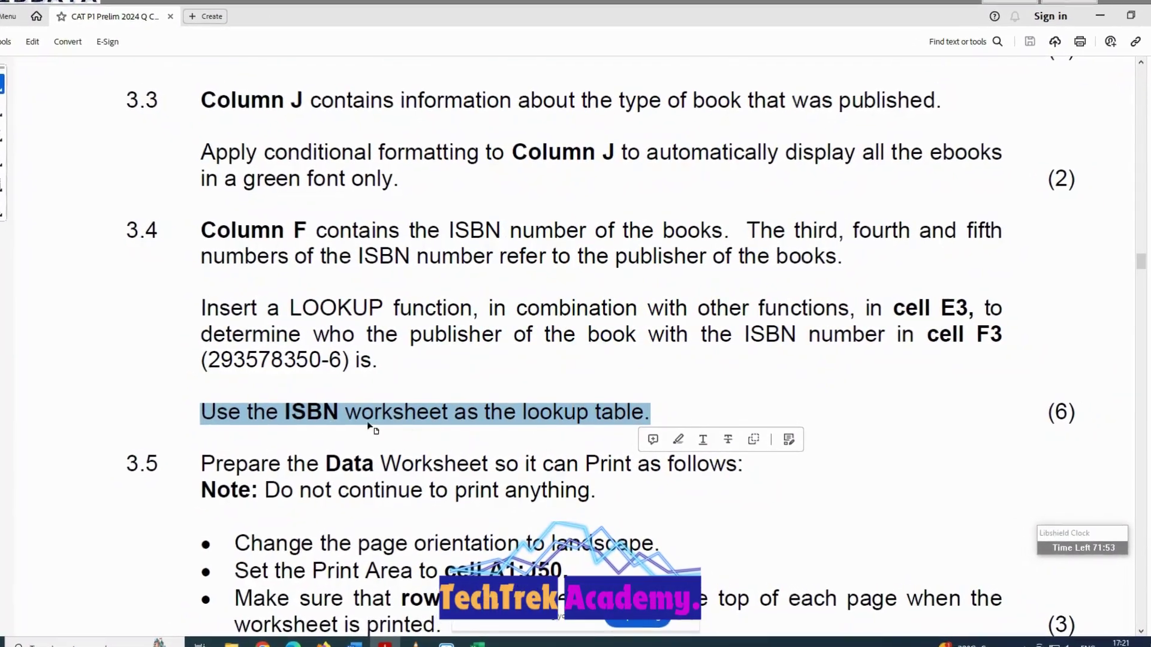
{"action": "left_click", "coordinate": [525, 416]}
{"action": "left_click_drag", "start_coordinate": [202, 415], "coordinate": [647, 414]}
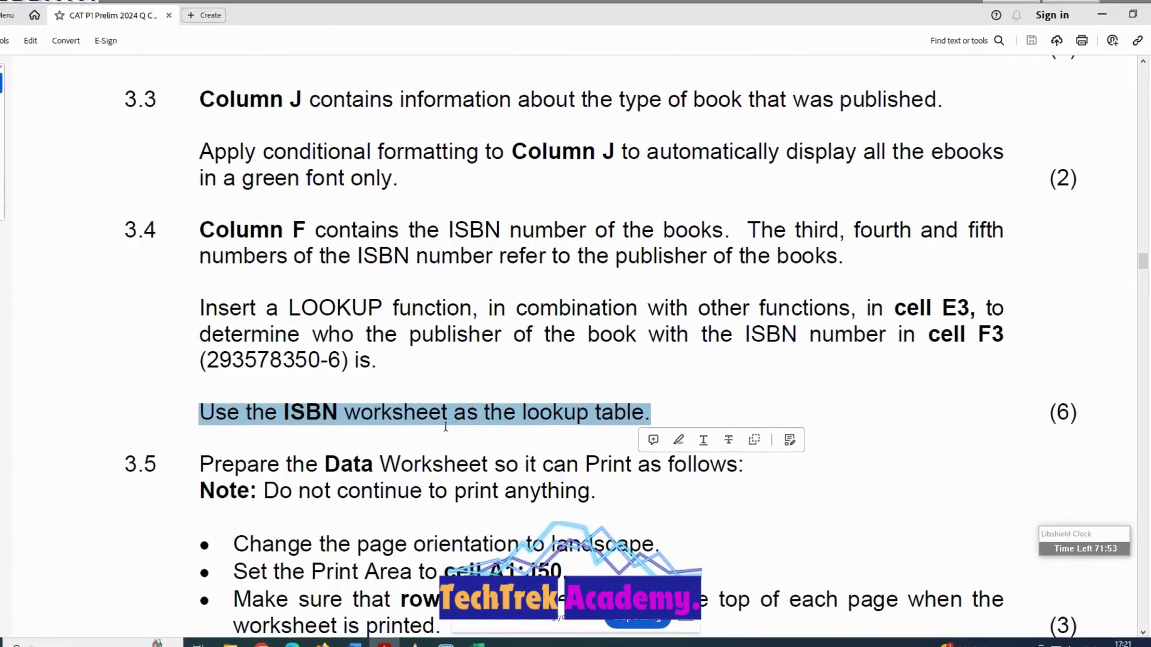
{"action": "left_click", "coordinate": [527, 419]}
{"action": "triple_click", "coordinate": [524, 413]}
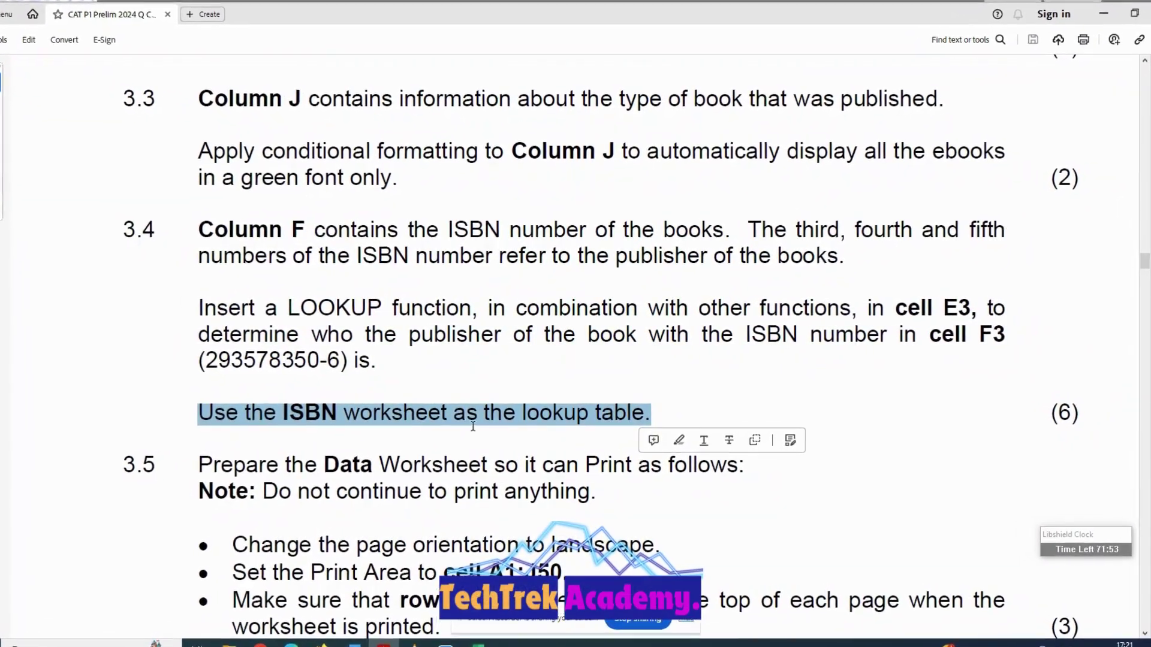
{"action": "triple_click", "coordinate": [523, 418]}
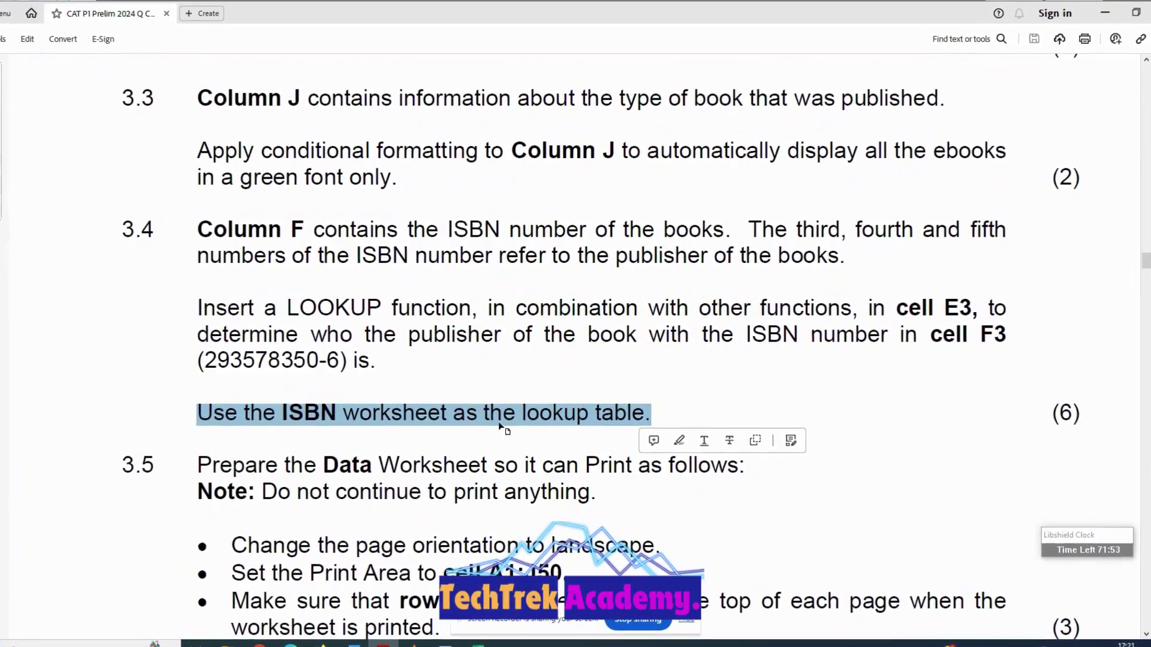
{"action": "triple_click", "coordinate": [524, 415]}
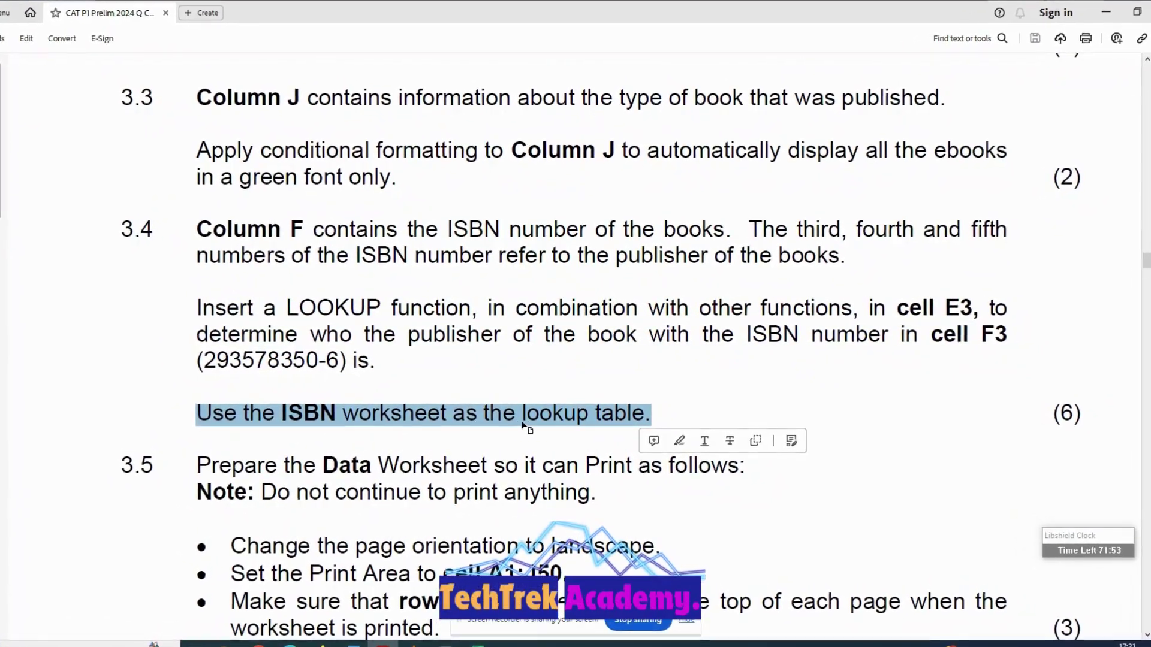
{"action": "triple_click", "coordinate": [542, 420]}
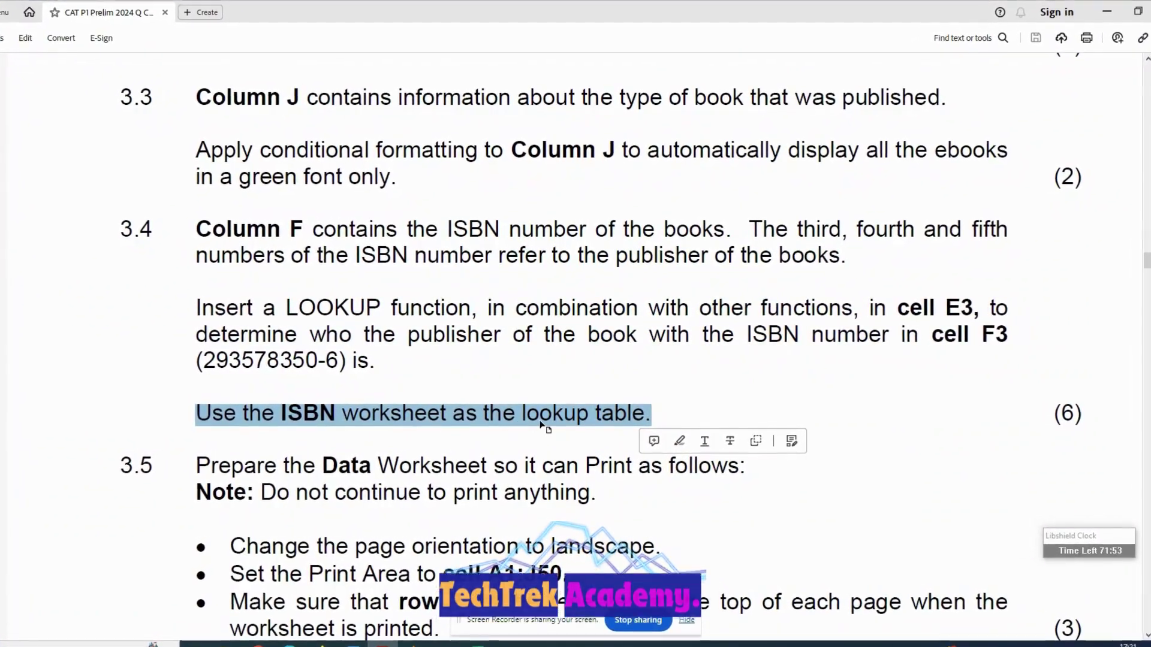
{"action": "triple_click", "coordinate": [524, 418]}
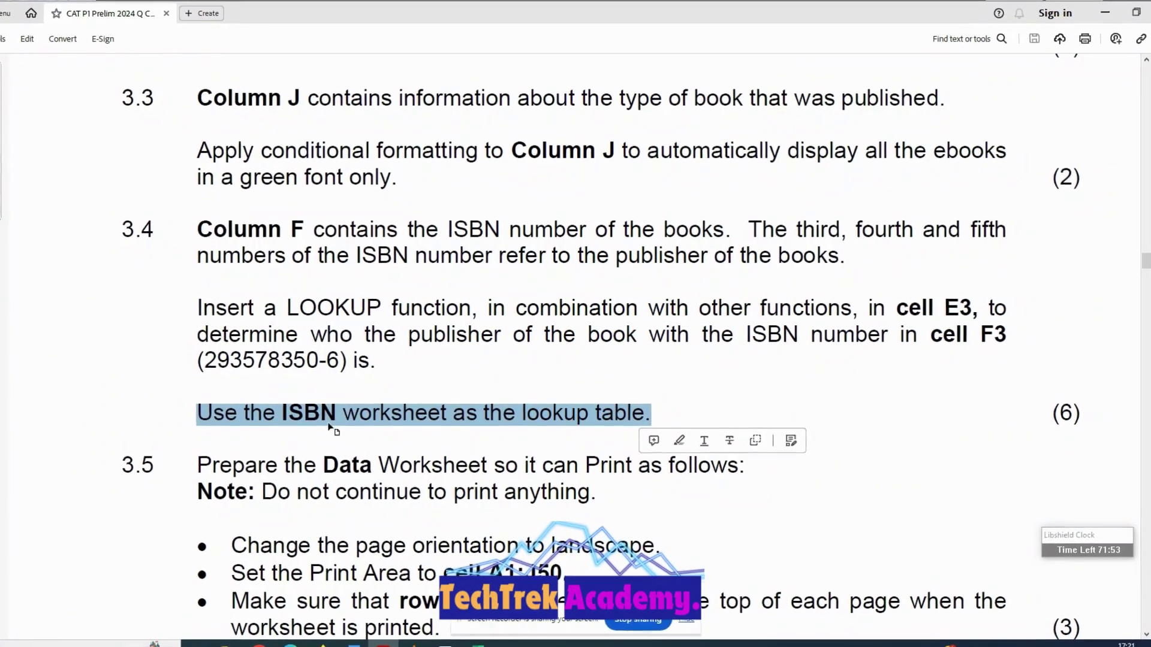
{"action": "left_click", "coordinate": [540, 420]}
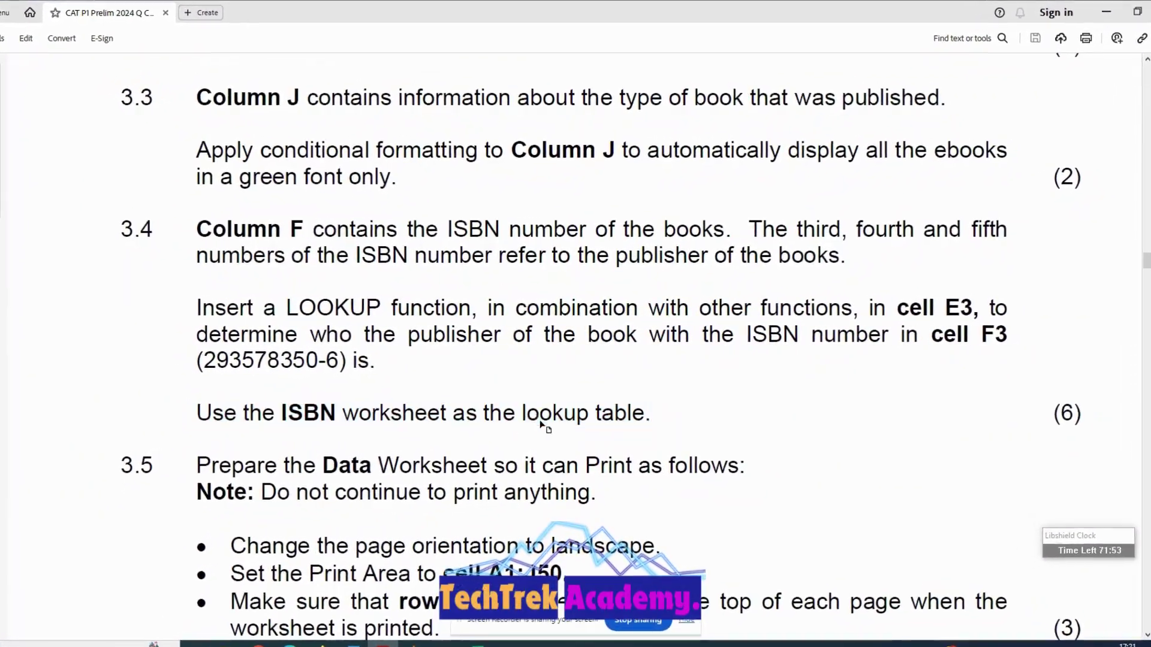
{"action": "triple_click", "coordinate": [540, 421]}
{"action": "left_click", "coordinate": [527, 417]}
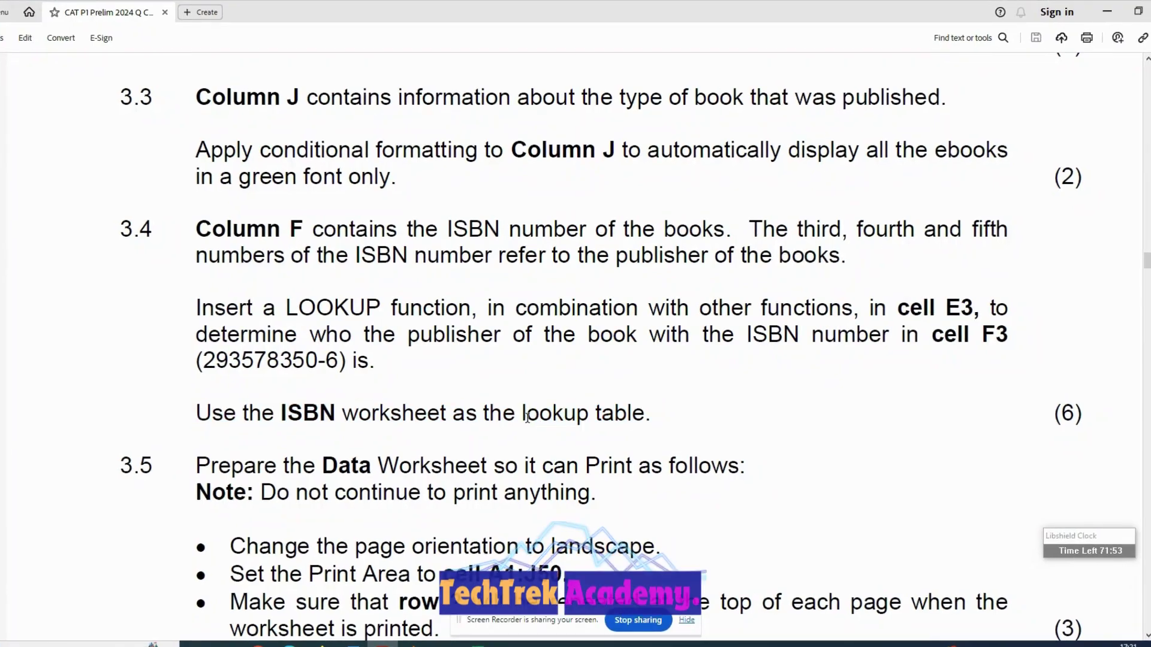
{"action": "left_click_drag", "start_coordinate": [527, 418], "coordinate": [651, 419]}
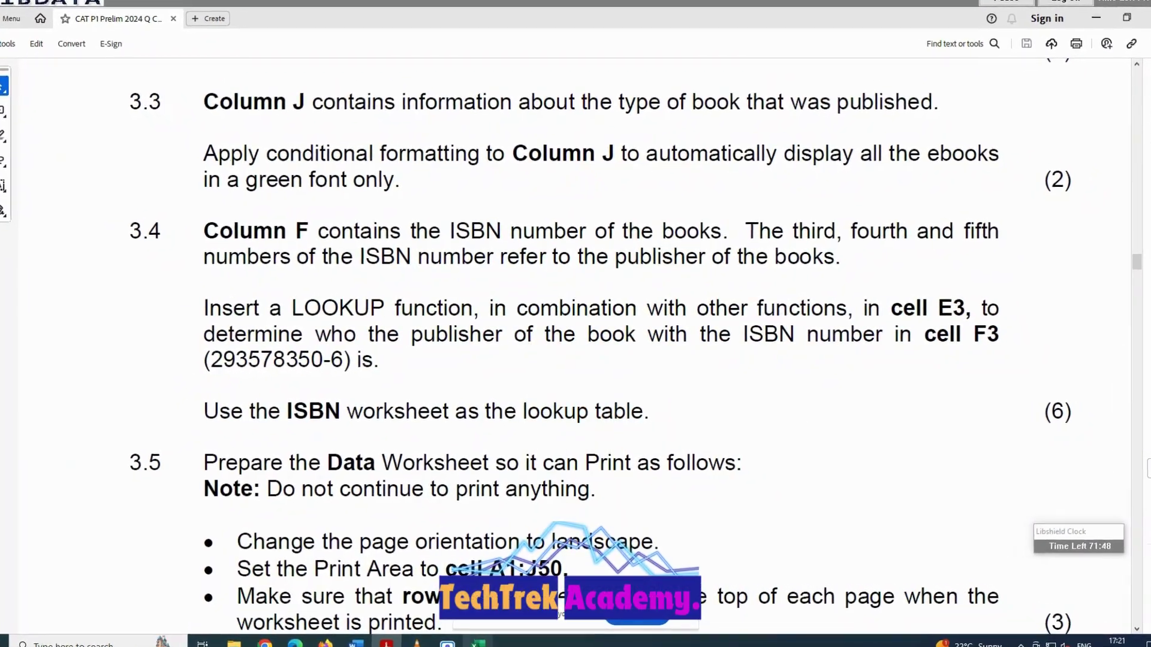
Switch to Excel and start a VLOOKUP function in cell E3 of the Data worksheet.
{"action": "key", "text": "alt+Tab"}
{"action": "scroll", "coordinate": [473, 405], "scroll_direction": "up", "scroll_amount": 5}
{"action": "scroll", "coordinate": [473, 405], "scroll_direction": "up", "scroll_amount": 8}
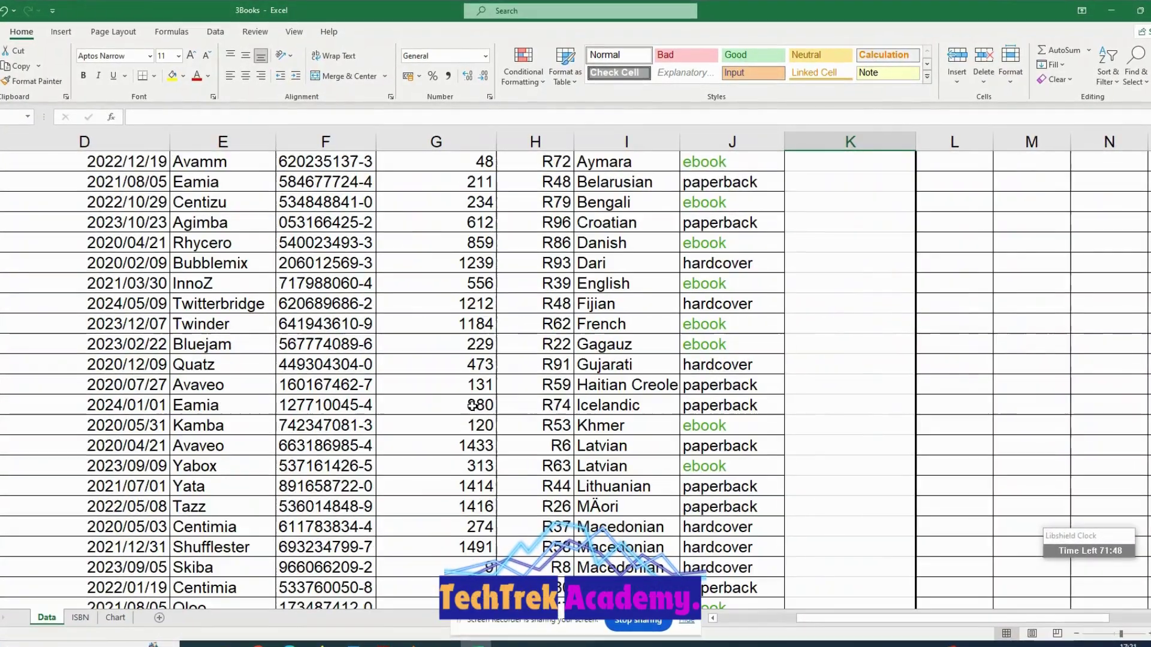
{"action": "left_click", "coordinate": [232, 275]}
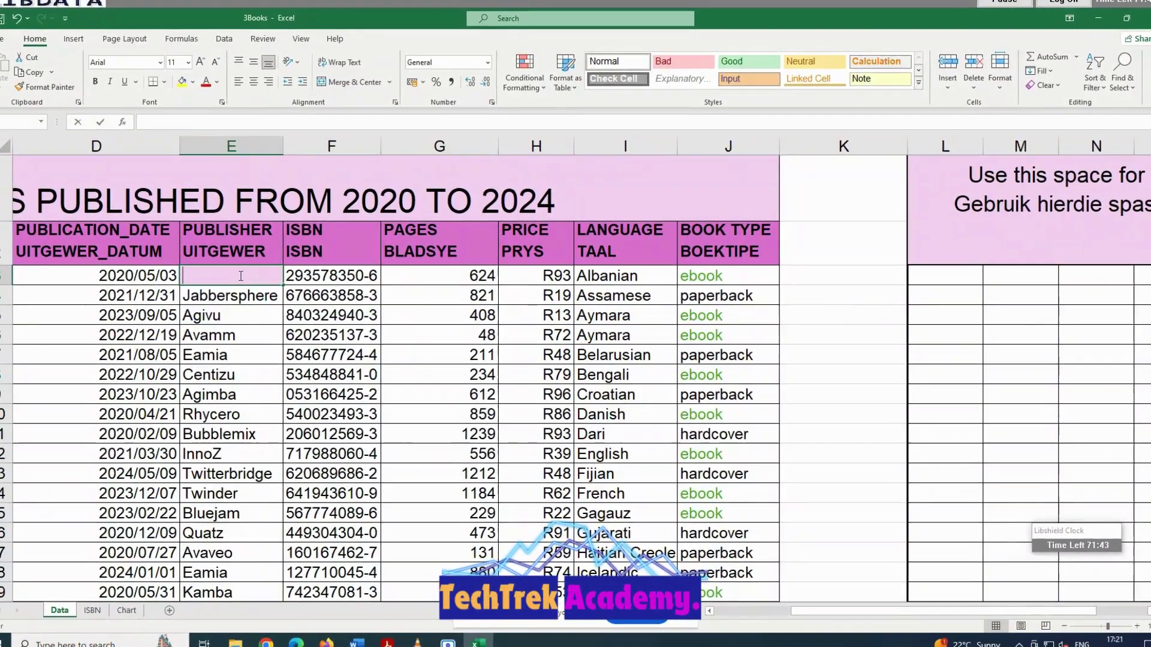
{"action": "type", "text": "="}
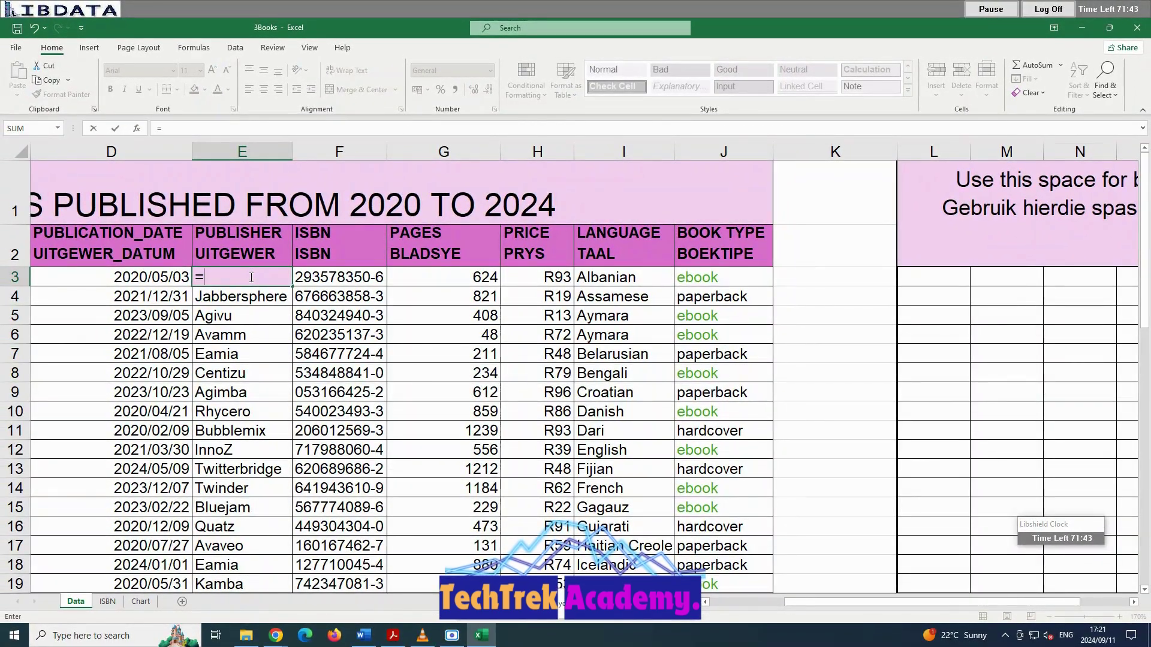
{"action": "type", "text": "VLO"}
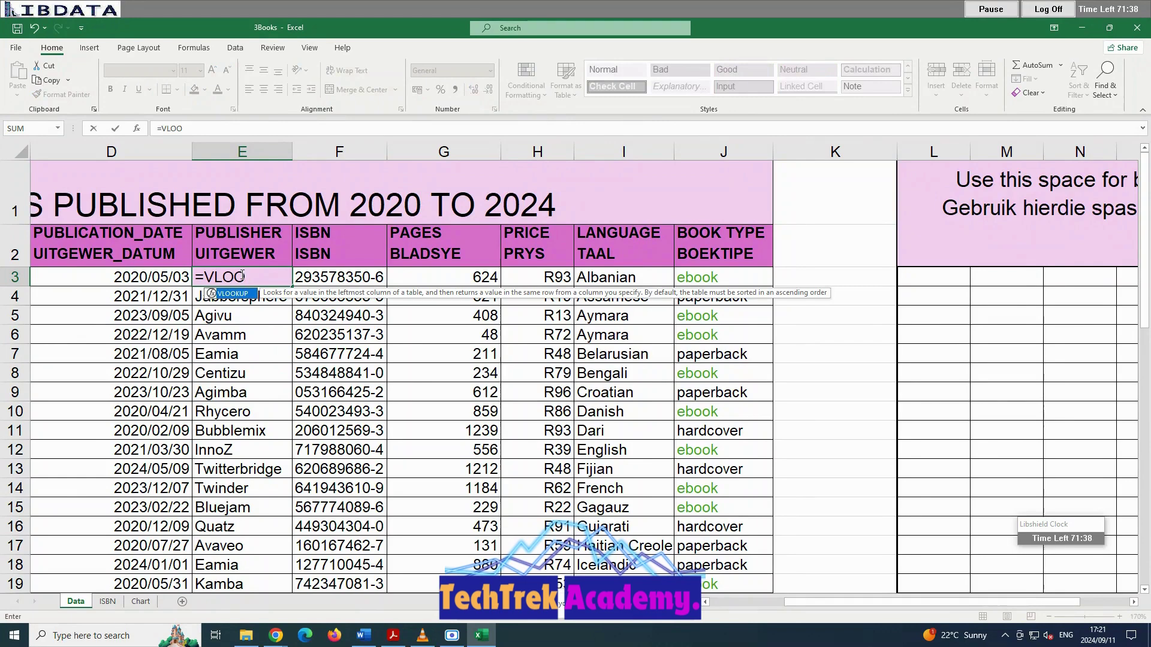
{"action": "type", "text": "O"}
{"action": "double_click", "coordinate": [243, 293]}
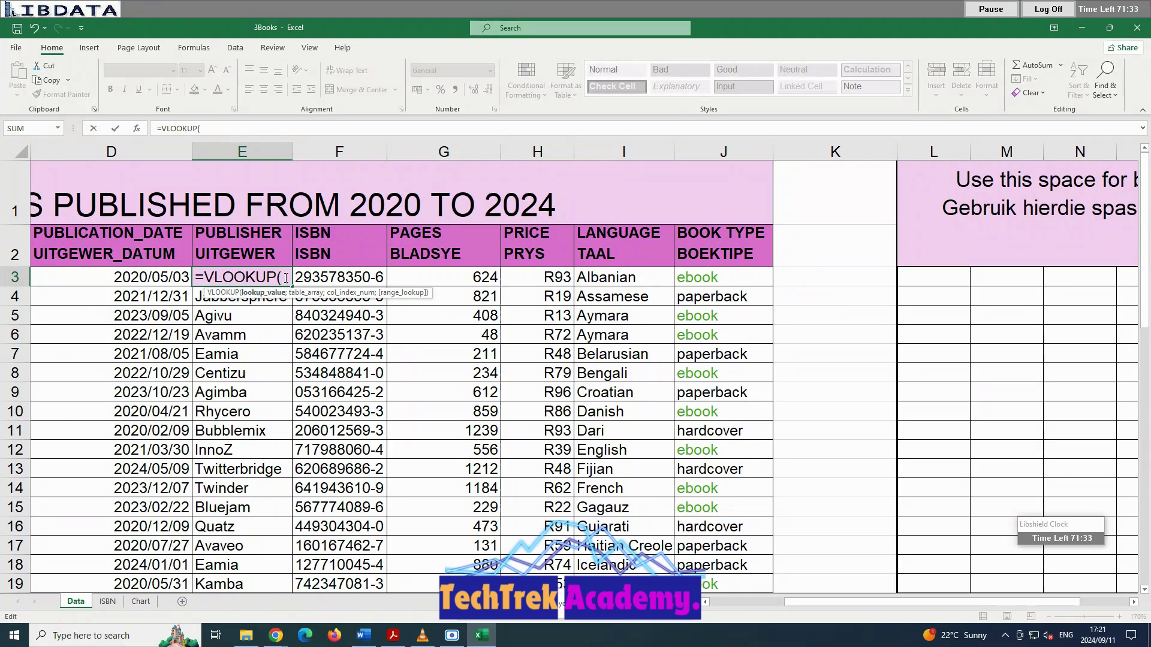
Enter MID(F3;3;3) as the VLOOKUP's lookup value to extract the publisher digits from the ISBN number.
{"action": "type", "text": "MID"}
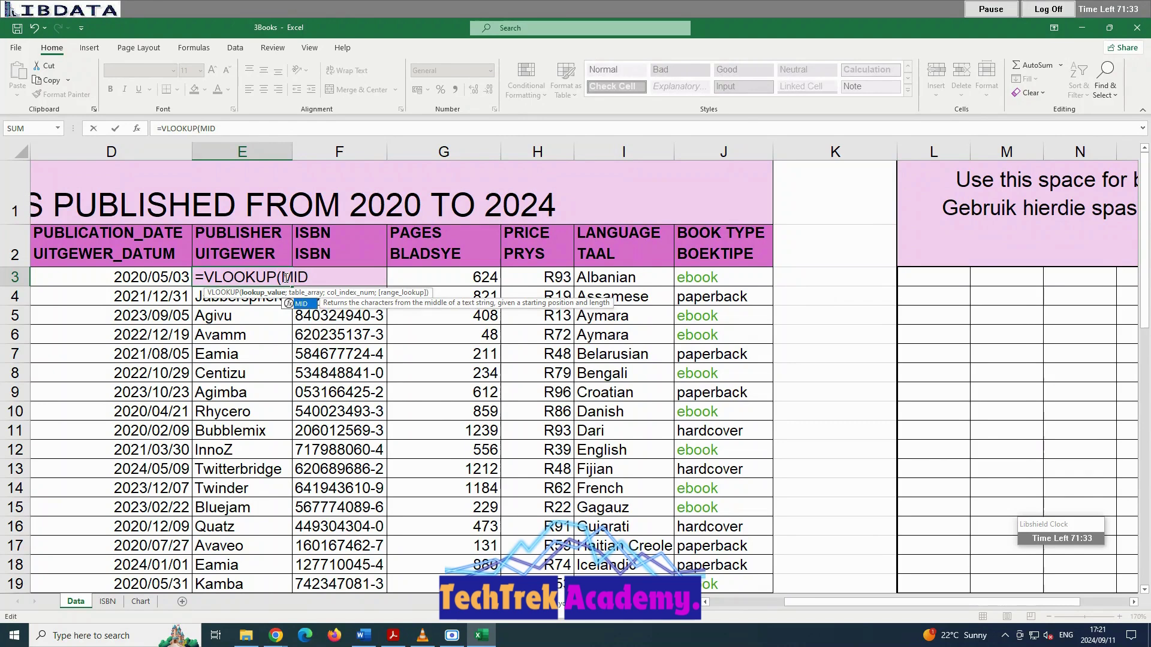
{"action": "type", "text": "("}
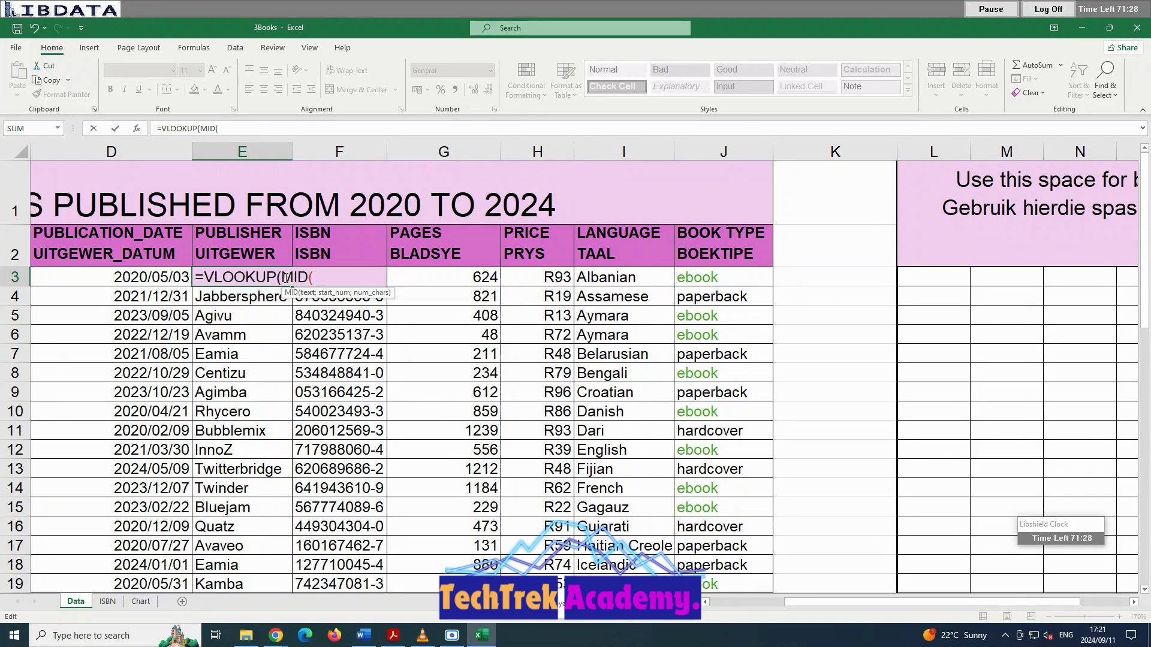
{"action": "left_click", "coordinate": [363, 276]}
{"action": "type", "text": ";"}
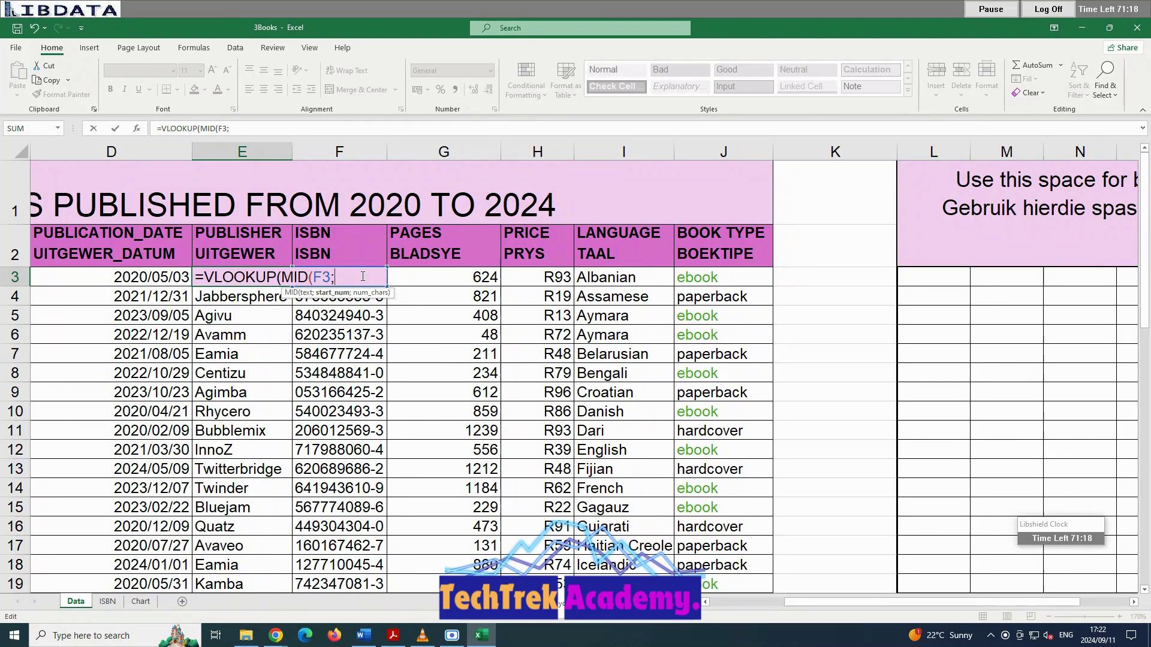
{"action": "type", "text": "3;3)"}
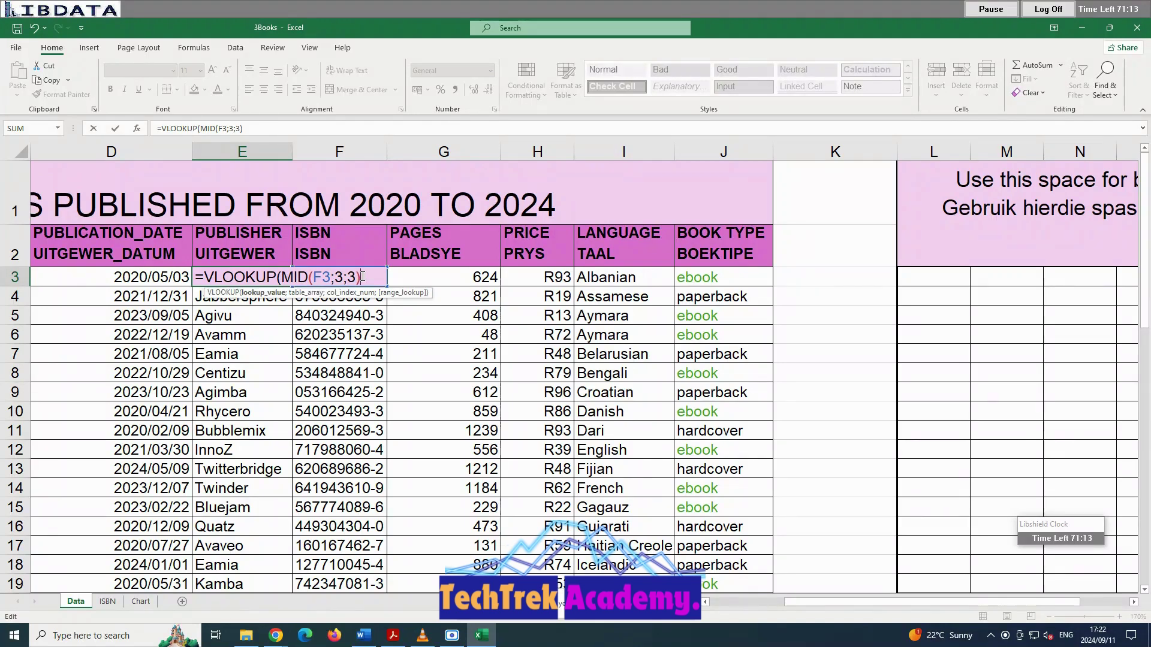
{"action": "type", "text": ";"}
Set the VLOOKUP's table array to the range A2:B49 on the ISBN worksheet.
{"action": "left_click", "coordinate": [108, 601]}
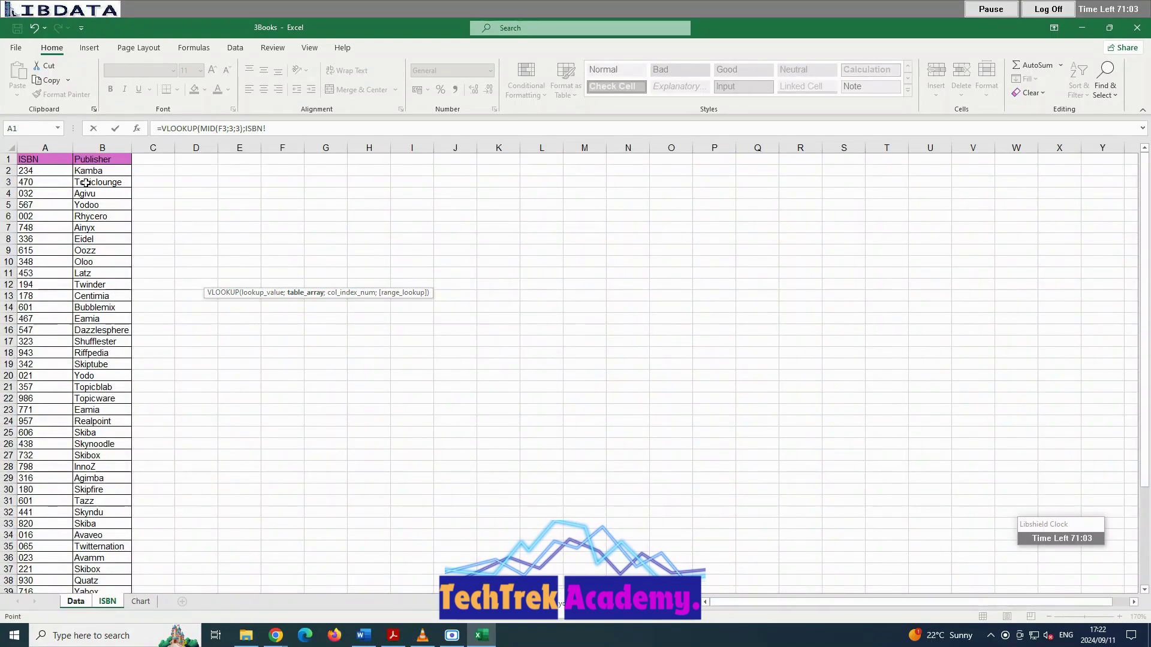
{"action": "left_click_drag", "start_coordinate": [36, 160], "coordinate": [102, 227]}
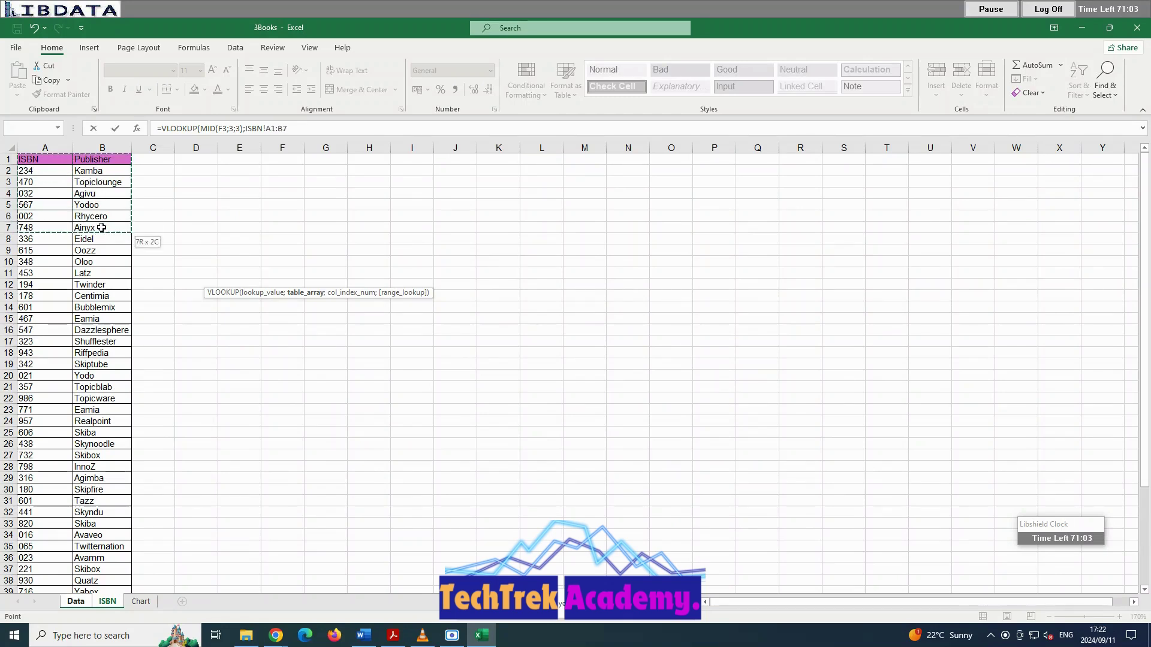
{"action": "left_click_drag", "start_coordinate": [102, 482], "coordinate": [80, 570]}
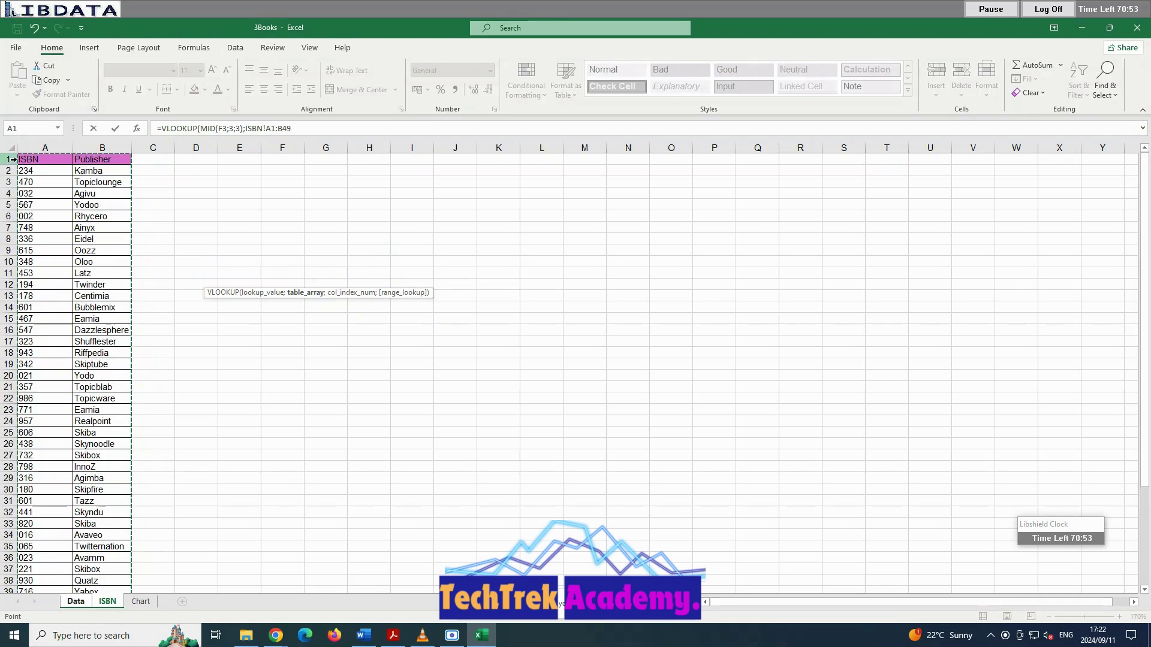
{"action": "left_click_drag", "start_coordinate": [28, 171], "coordinate": [90, 526]}
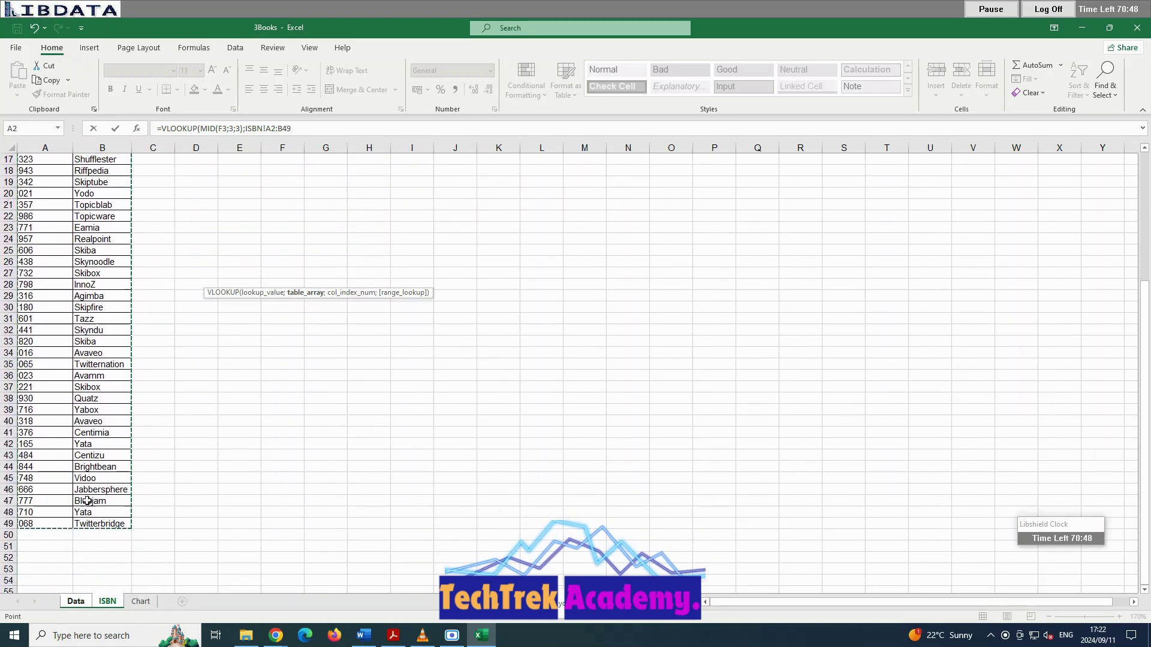
{"action": "scroll", "coordinate": [89, 526], "scroll_direction": "up", "scroll_amount": 5}
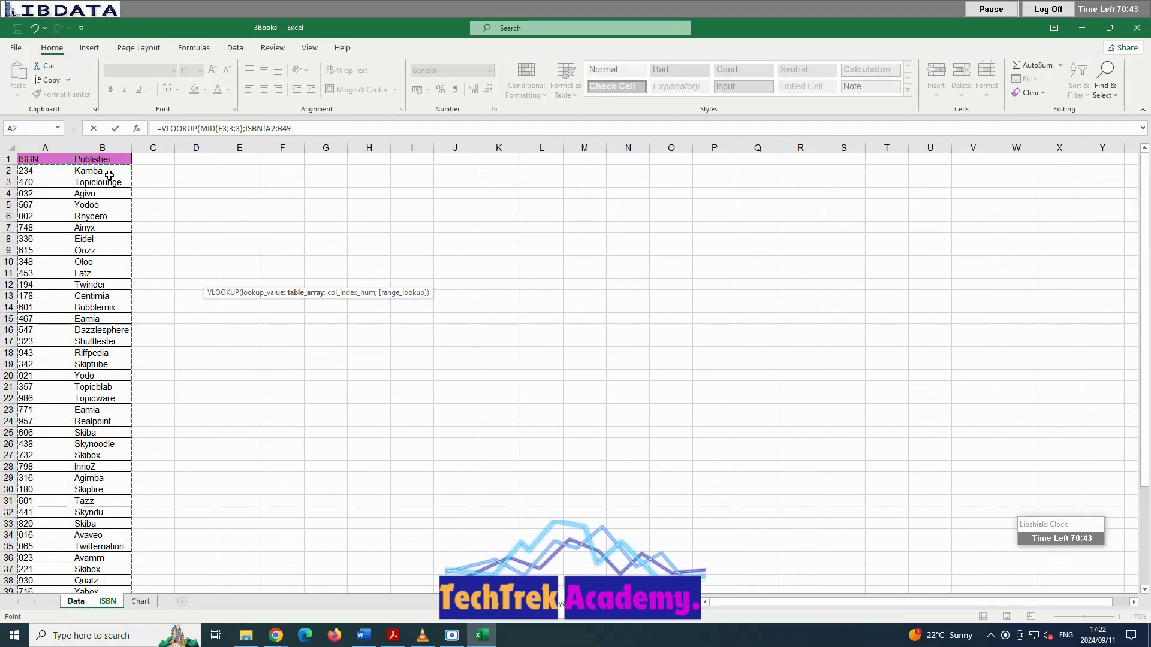
Complete the VLOOKUP with column index 2 and FALSE for an exact match, and enter the formula.
{"action": "left_click", "coordinate": [300, 129]}
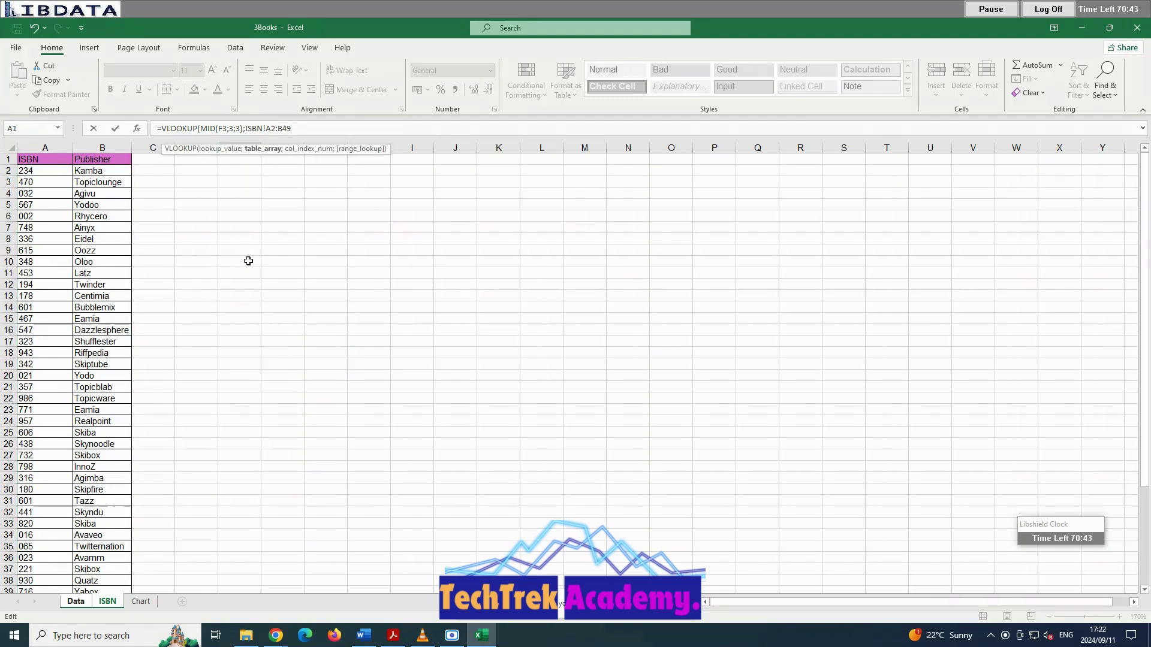
{"action": "type", "text": ";2;"}
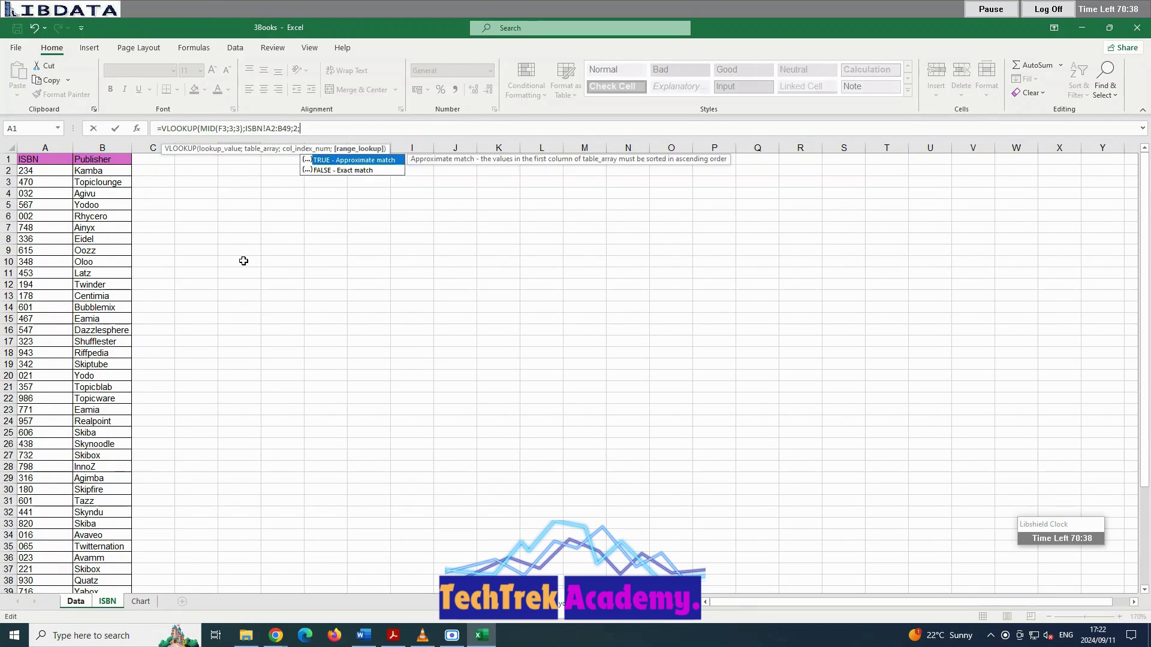
{"action": "double_click", "coordinate": [355, 171]}
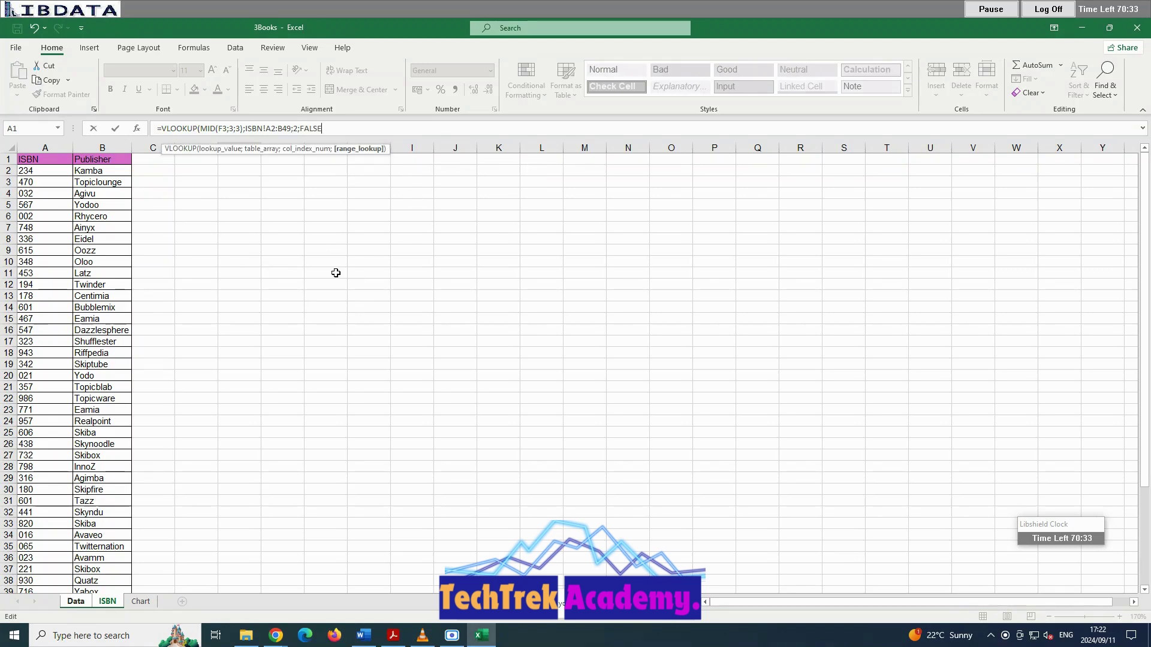
{"action": "type", "text": ")"}
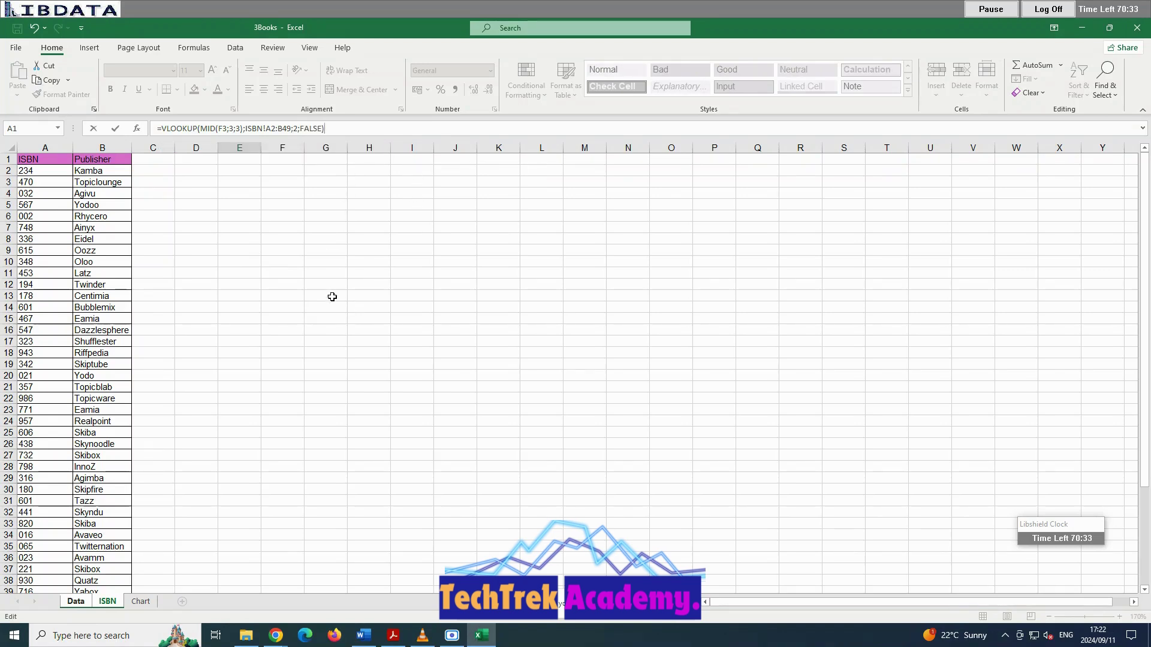
{"action": "key", "text": "Return"}
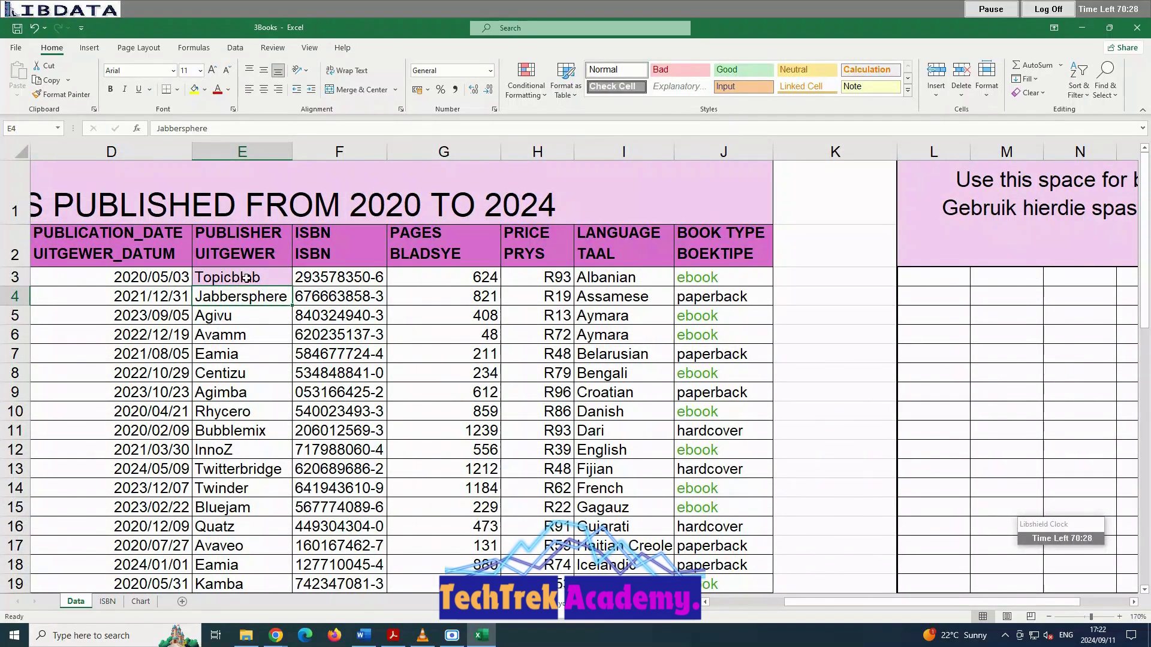
Switch to the exam PDF and read question 3.5 on print preparation, highlighting the print area and repeated row requirements.
{"action": "left_click", "coordinate": [393, 635]}
{"action": "scroll", "coordinate": [503, 451], "scroll_direction": "down", "scroll_amount": 4}
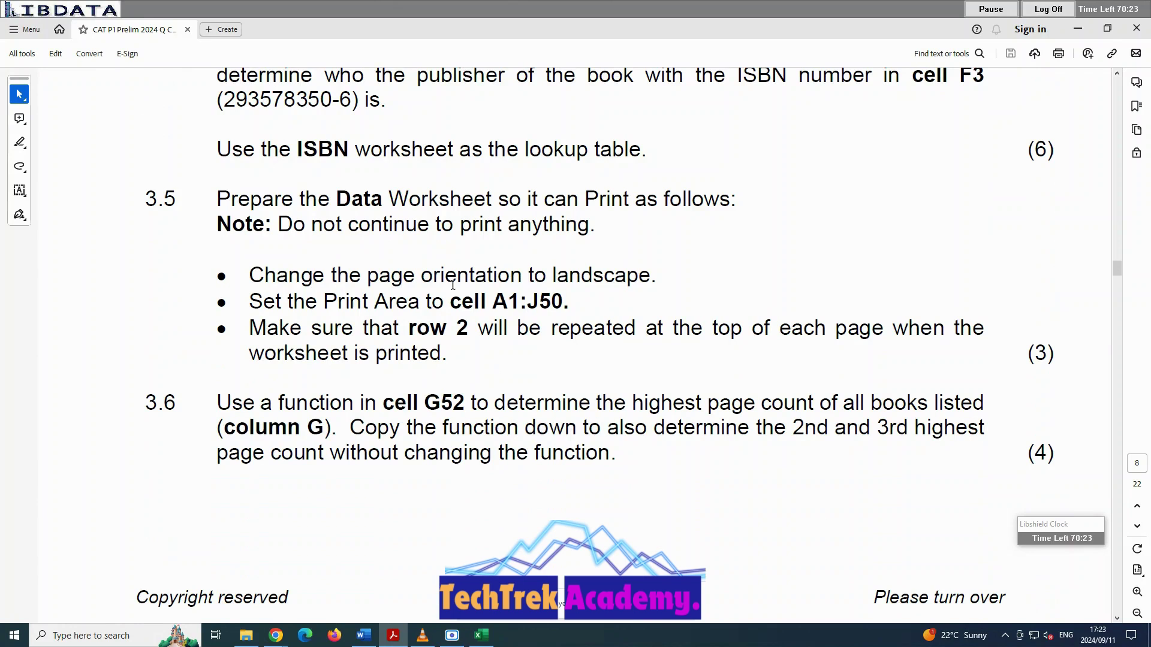
{"action": "left_click_drag", "start_coordinate": [451, 303], "coordinate": [634, 329]}
{"action": "left_click", "coordinate": [571, 309]}
{"action": "left_click_drag", "start_coordinate": [453, 303], "coordinate": [578, 303]}
{"action": "left_click_drag", "start_coordinate": [410, 328], "coordinate": [720, 333]}
{"action": "left_click", "coordinate": [744, 330]}
Switch to Excel and display the Data worksheet in Page Layout view to check its pages.
{"action": "left_click", "coordinate": [481, 635]}
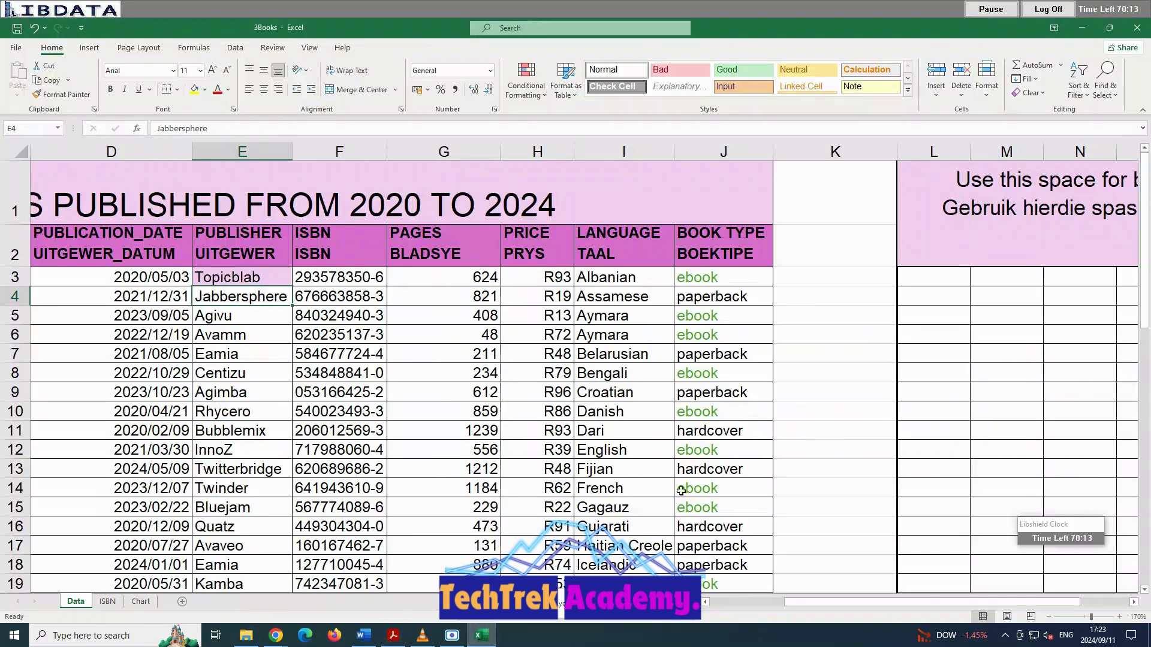
{"action": "left_click", "coordinate": [1007, 616]}
{"action": "scroll", "coordinate": [504, 279], "scroll_direction": "down", "scroll_amount": 15}
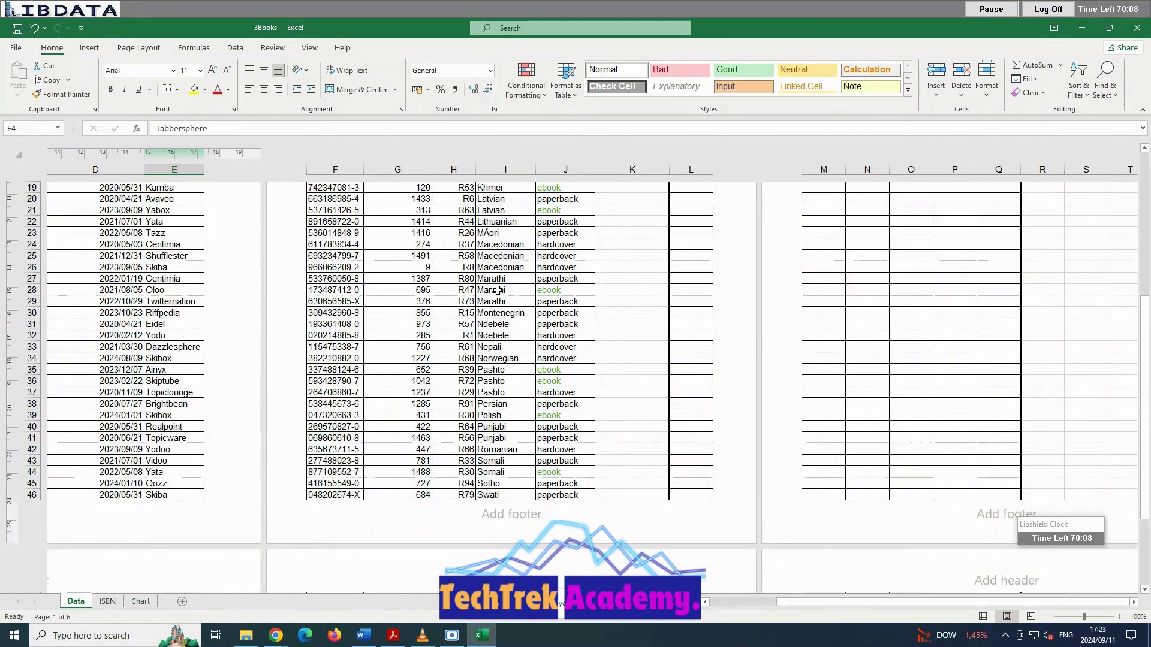
{"action": "scroll", "coordinate": [496, 290], "scroll_direction": "up", "scroll_amount": 7}
{"action": "scroll", "coordinate": [493, 288], "scroll_direction": "up", "scroll_amount": 10}
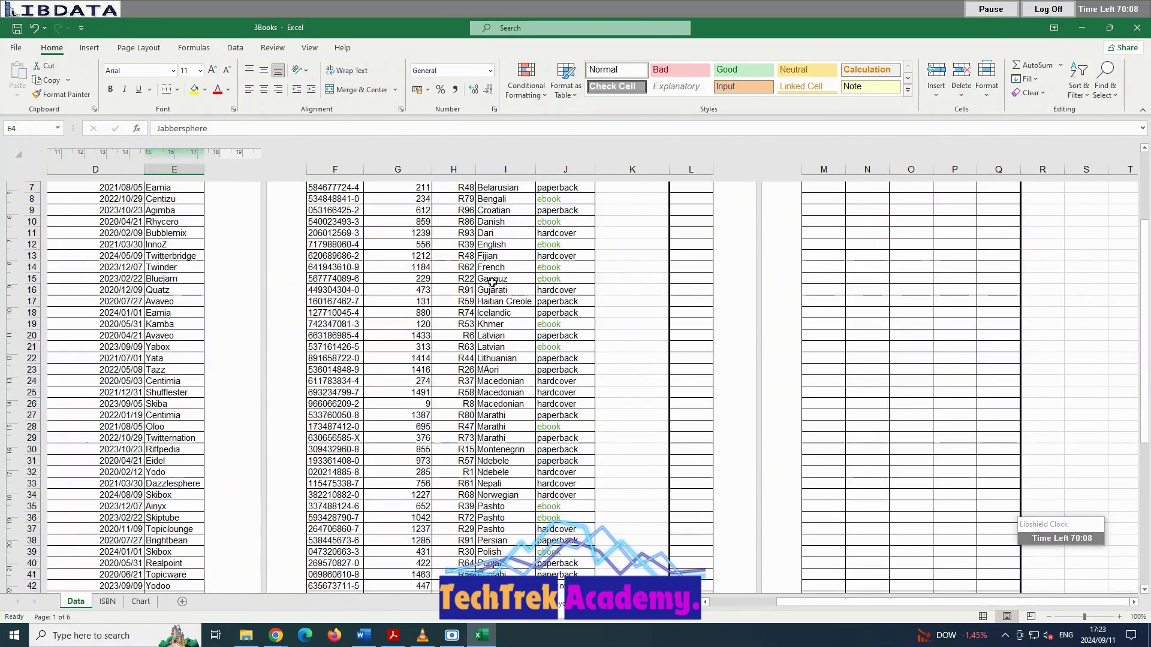
Change the Data worksheet's page orientation to landscape and check how its columns and rows split across pages.
{"action": "left_click", "coordinate": [138, 48]}
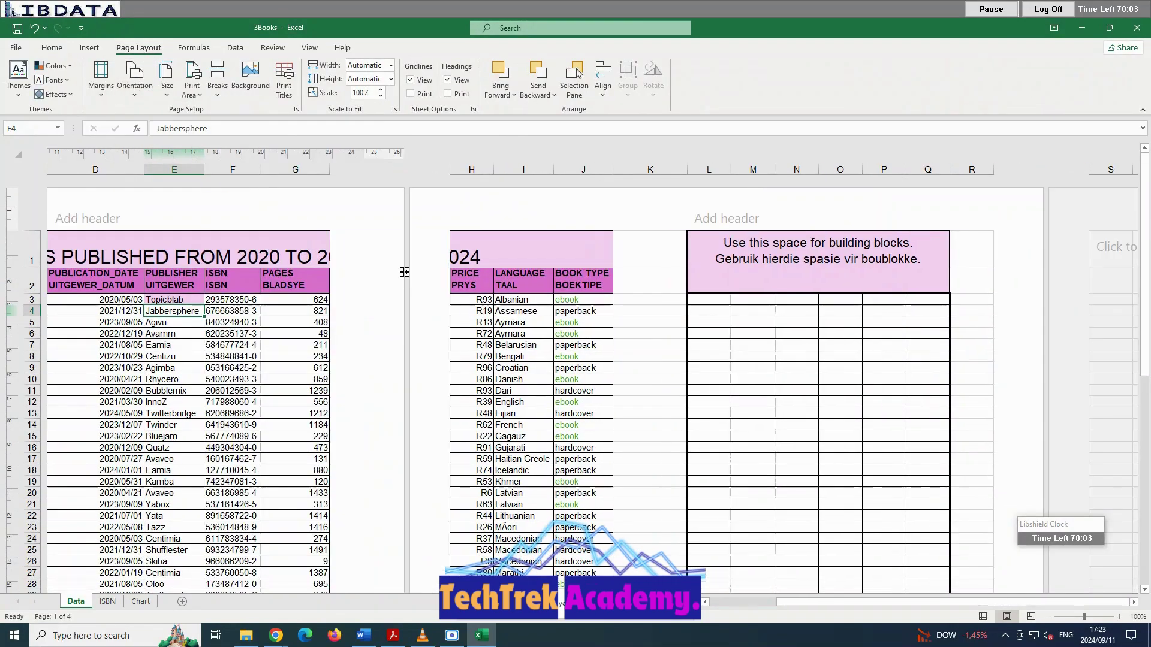
{"action": "scroll", "coordinate": [383, 286], "scroll_direction": "down", "scroll_amount": 5}
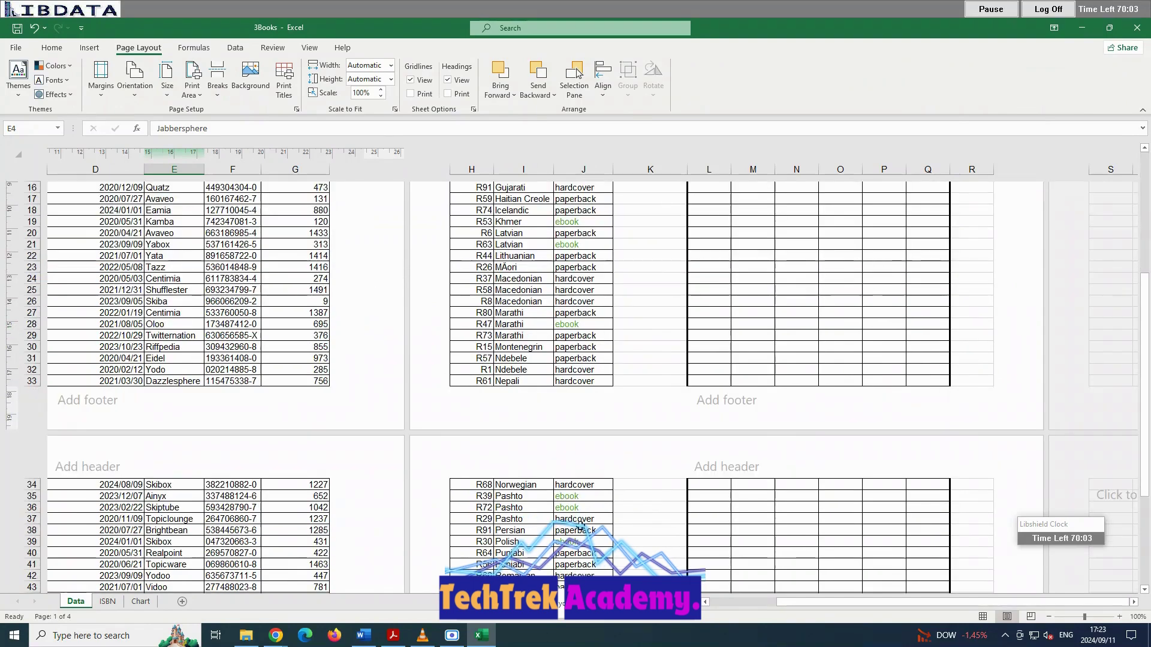
{"action": "left_click_drag", "start_coordinate": [785, 615], "coordinate": [717, 602]}
{"action": "scroll", "coordinate": [344, 364], "scroll_direction": "up", "scroll_amount": 5}
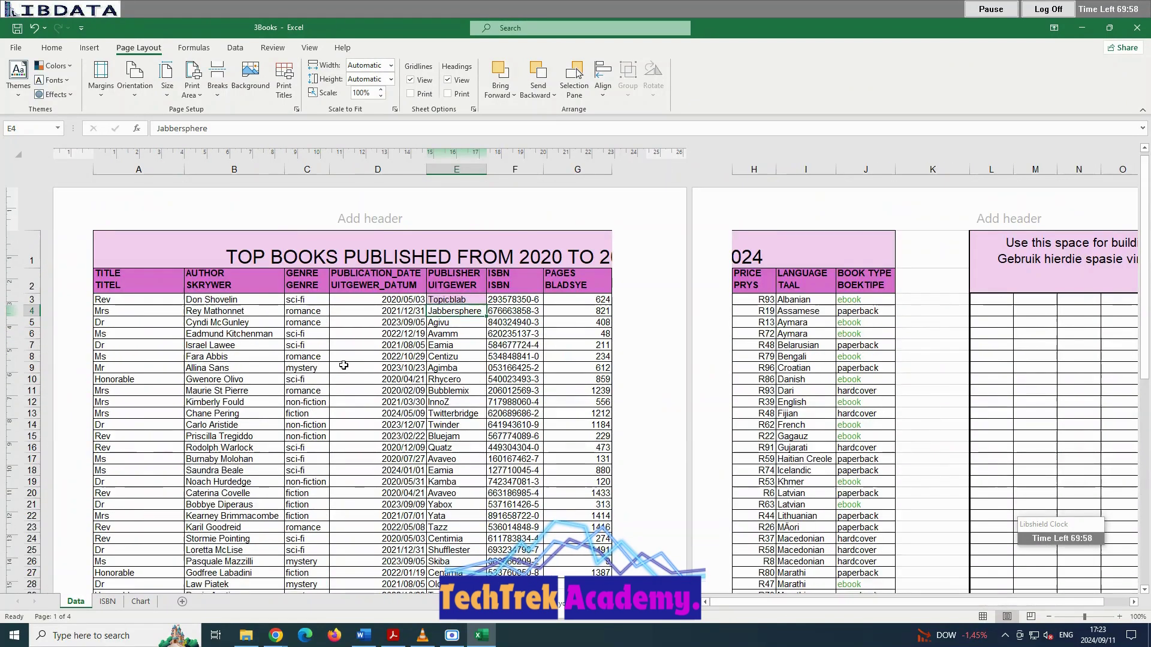
{"action": "scroll", "coordinate": [343, 365], "scroll_direction": "down", "scroll_amount": 3}
{"action": "scroll", "coordinate": [343, 365], "scroll_direction": "up", "scroll_amount": 3}
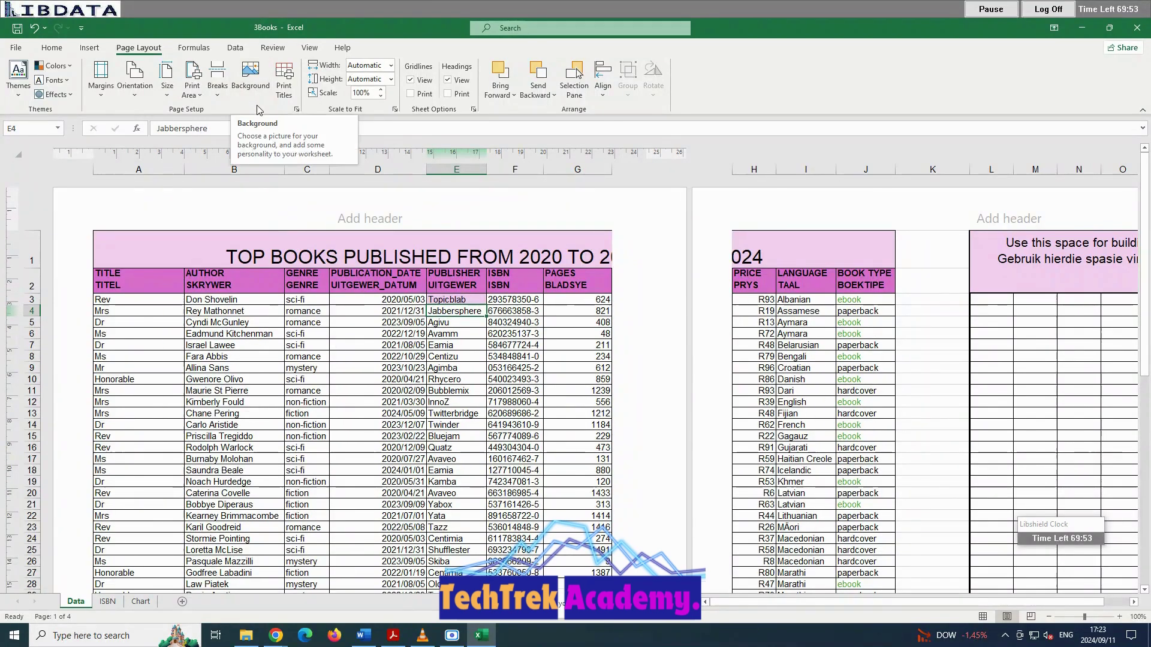
Open the Data worksheet's print titles settings and set the print area to A1:J50.
{"action": "left_click", "coordinate": [286, 93]}
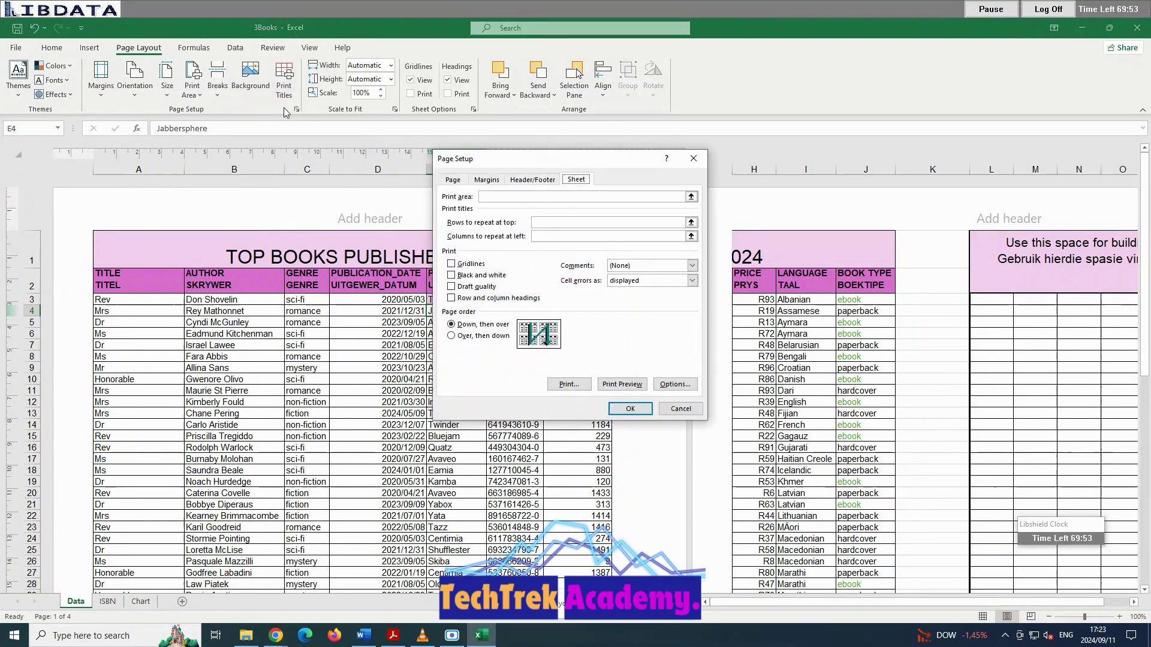
{"action": "left_click", "coordinate": [692, 197]}
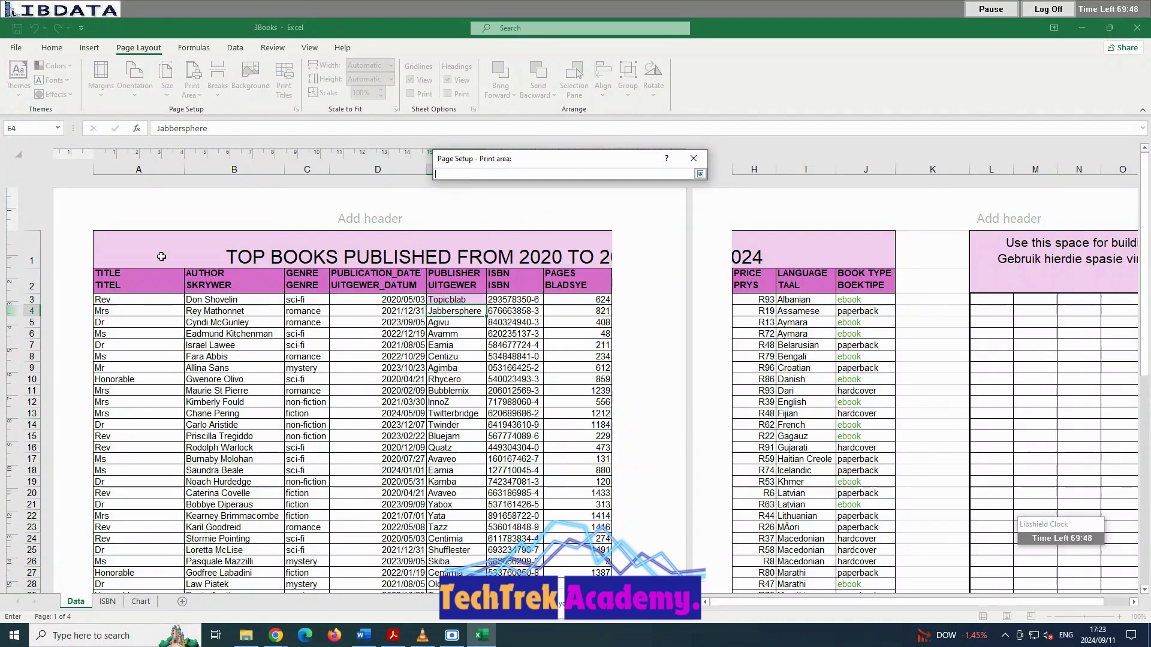
{"action": "left_click_drag", "start_coordinate": [162, 257], "coordinate": [887, 582]}
{"action": "left_click_drag", "start_coordinate": [388, 646], "coordinate": [355, 551]}
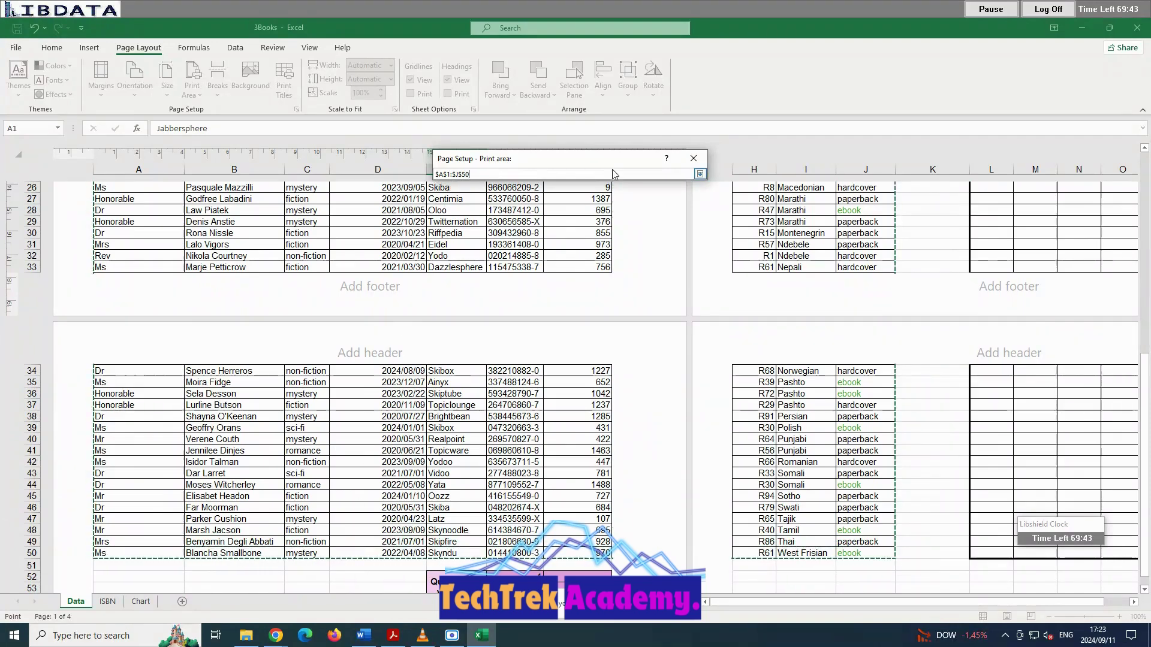
{"action": "left_click", "coordinate": [700, 174]}
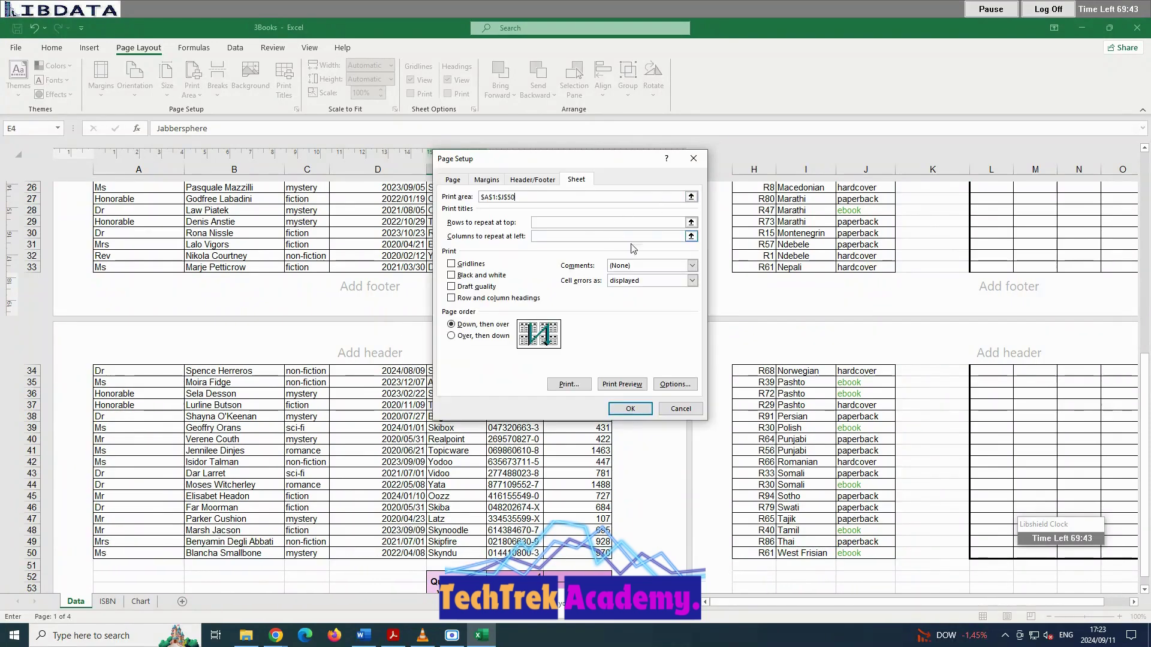
Set row 2 ($2:$2) to repeat at the top of each printed page and apply the page setup.
{"action": "left_click", "coordinate": [691, 223]}
{"action": "scroll", "coordinate": [354, 282], "scroll_direction": "up", "scroll_amount": 5}
{"action": "scroll", "coordinate": [351, 282], "scroll_direction": "up", "scroll_amount": 4}
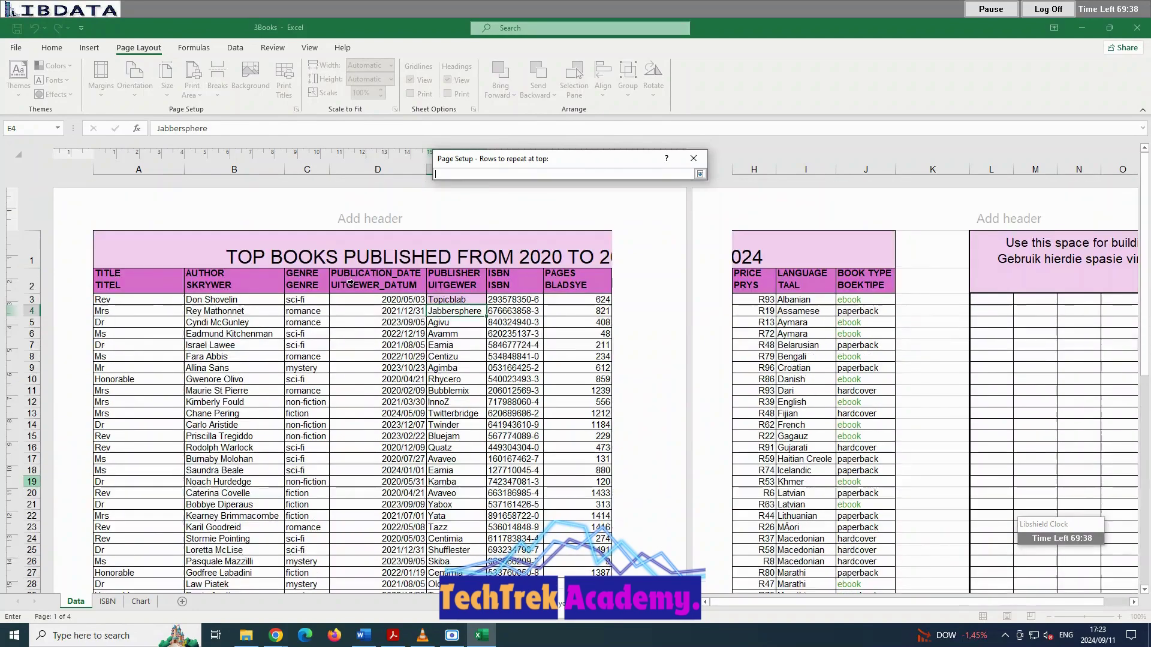
{"action": "left_click", "coordinate": [352, 282]}
{"action": "scroll", "coordinate": [356, 304], "scroll_direction": "down", "scroll_amount": 3}
{"action": "scroll", "coordinate": [356, 304], "scroll_direction": "down", "scroll_amount": 1}
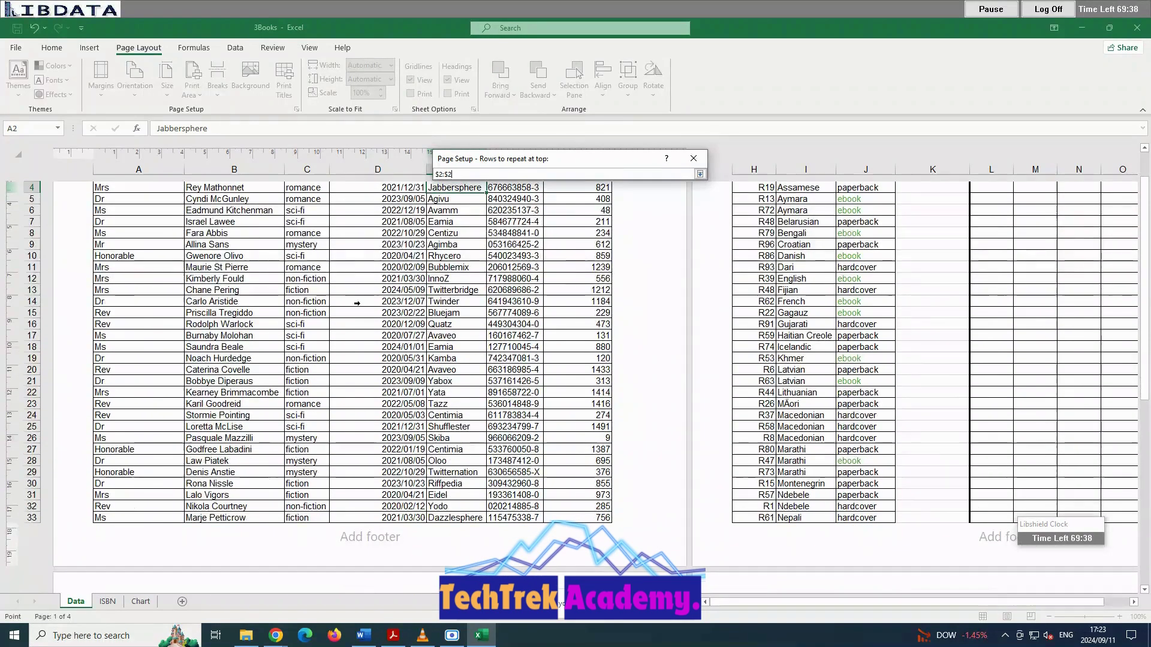
{"action": "left_click", "coordinate": [699, 174]}
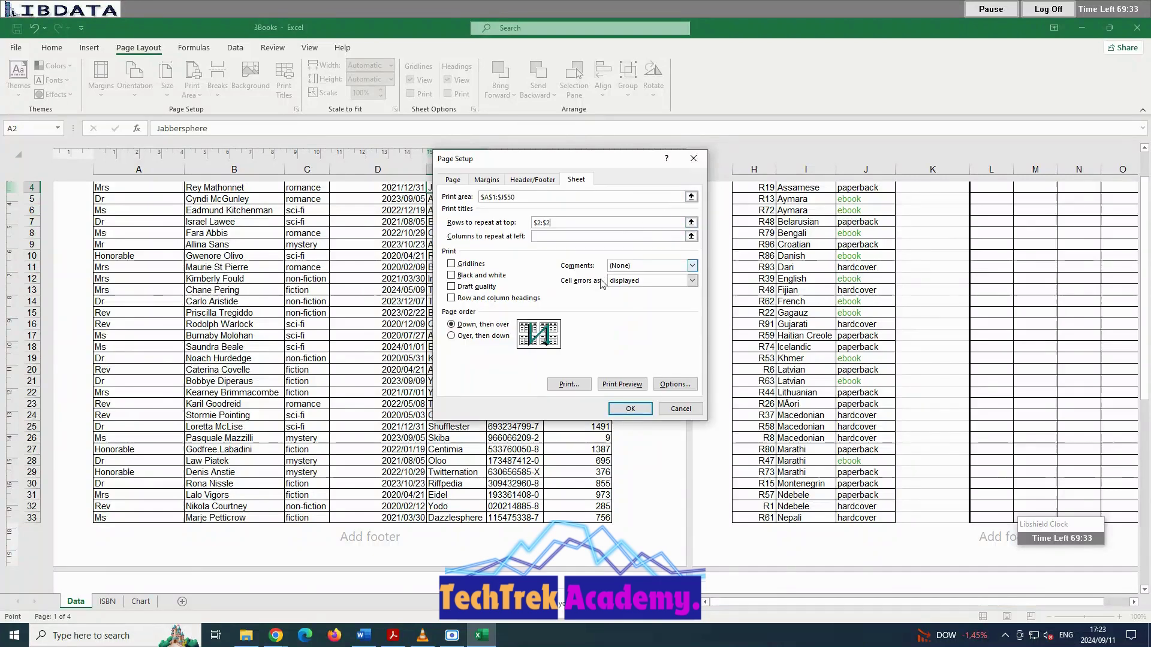
{"action": "left_click", "coordinate": [625, 406]}
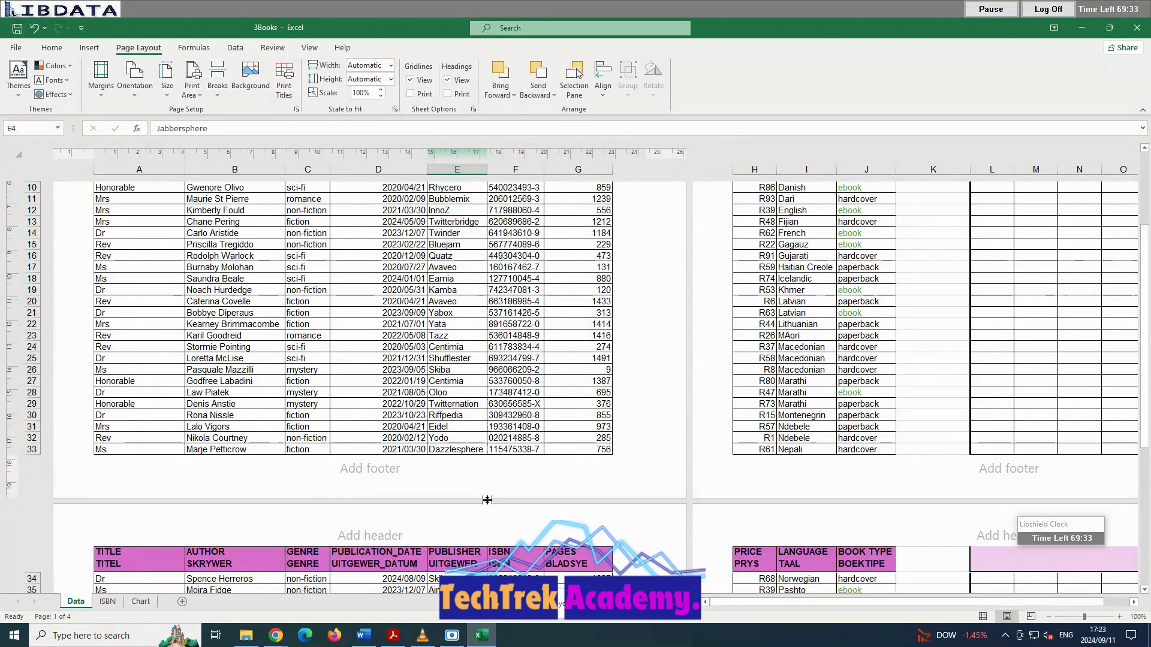
Check that row 2 repeats on the Data worksheet's pages and return to Normal view at 130% zoom.
{"action": "scroll", "coordinate": [388, 472], "scroll_direction": "up", "scroll_amount": 6}
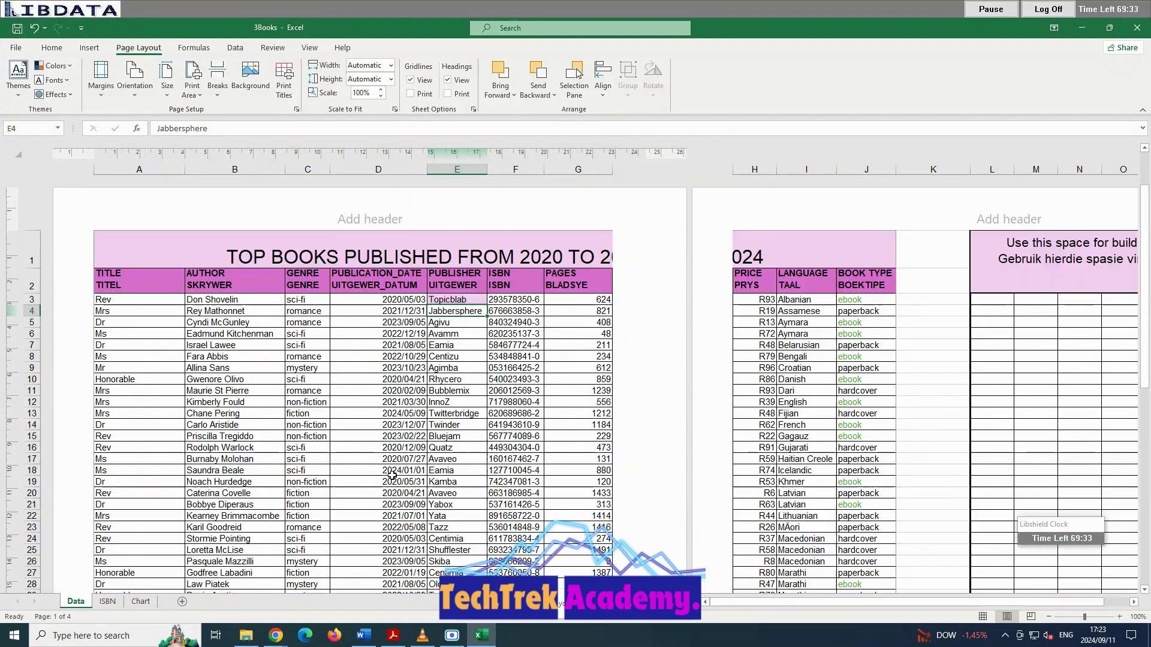
{"action": "scroll", "coordinate": [385, 470], "scroll_direction": "down", "scroll_amount": 8}
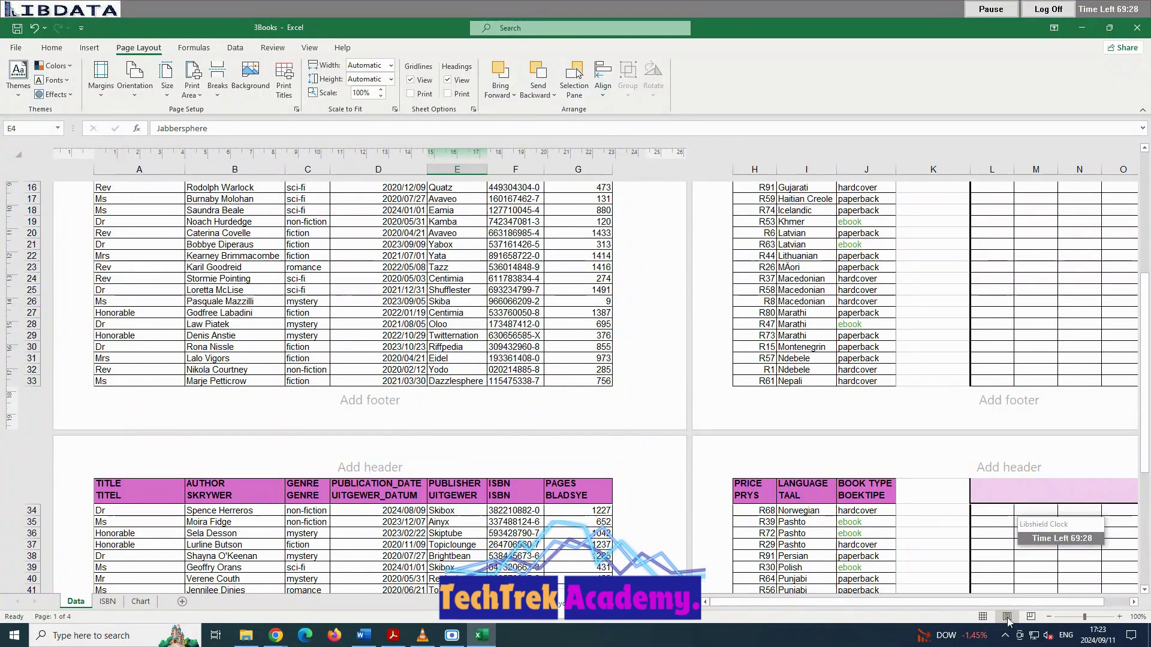
{"action": "left_click", "coordinate": [983, 617]}
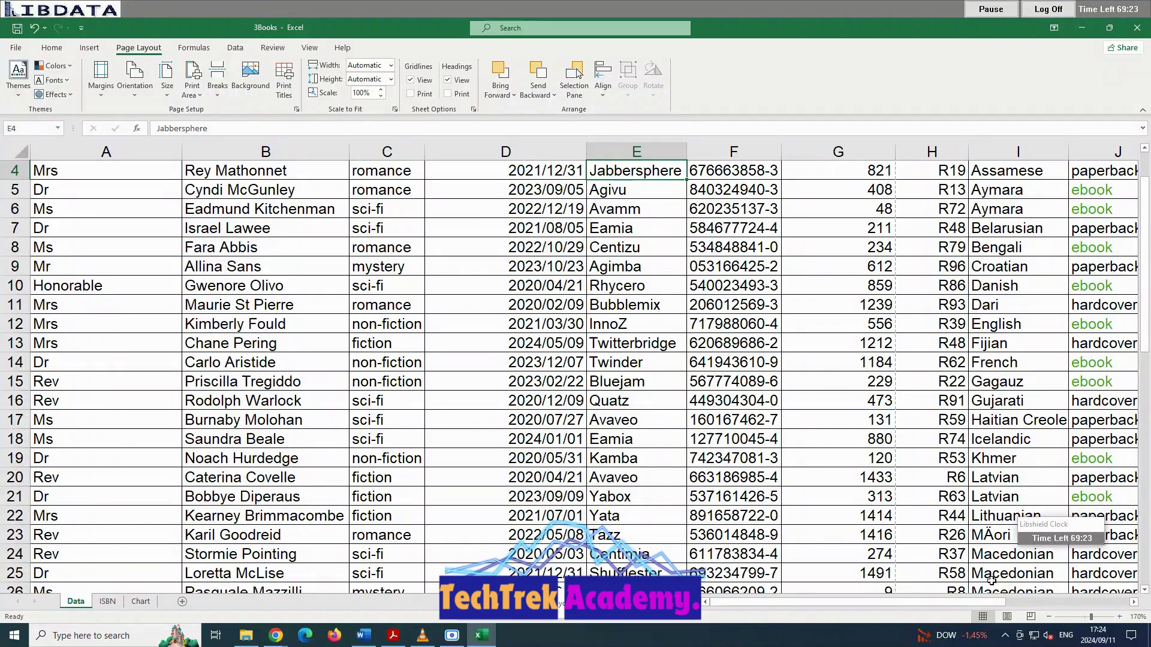
{"action": "left_click", "coordinate": [1049, 617]}
{"action": "left_click", "coordinate": [1049, 616]}
{"action": "left_click", "coordinate": [1048, 617]}
{"action": "left_click", "coordinate": [1047, 617]}
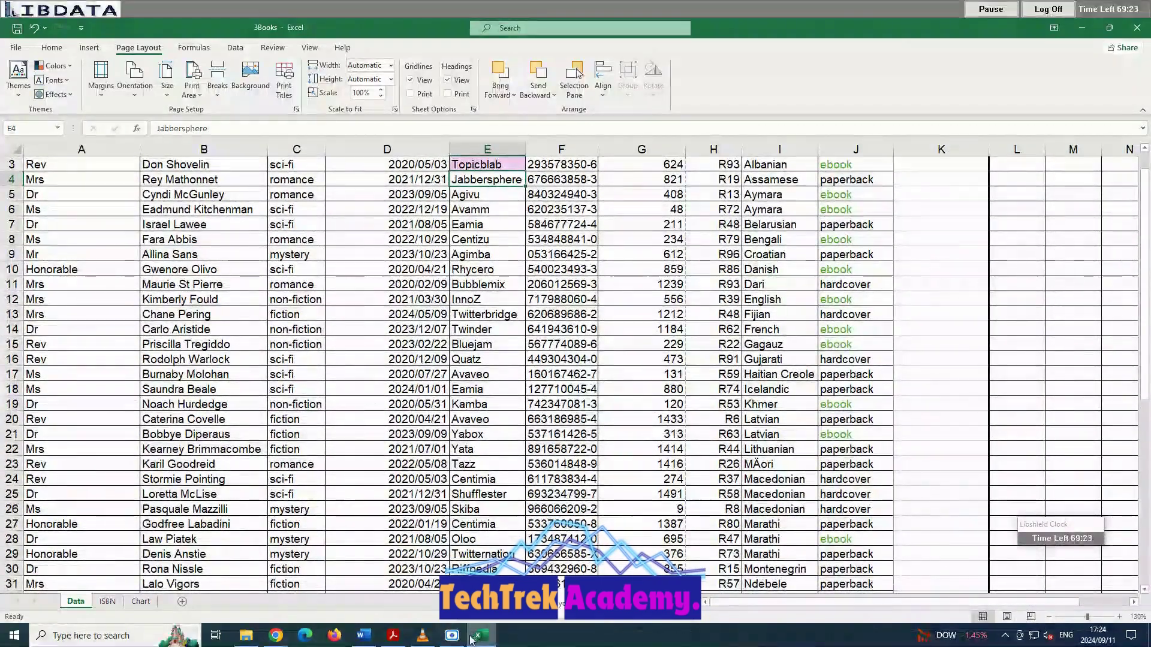
Switch to the exam PDF and read Question 3.6 on the highest page counts, highlighting its key phrases.
{"action": "mouse_move", "coordinate": [396, 636]}
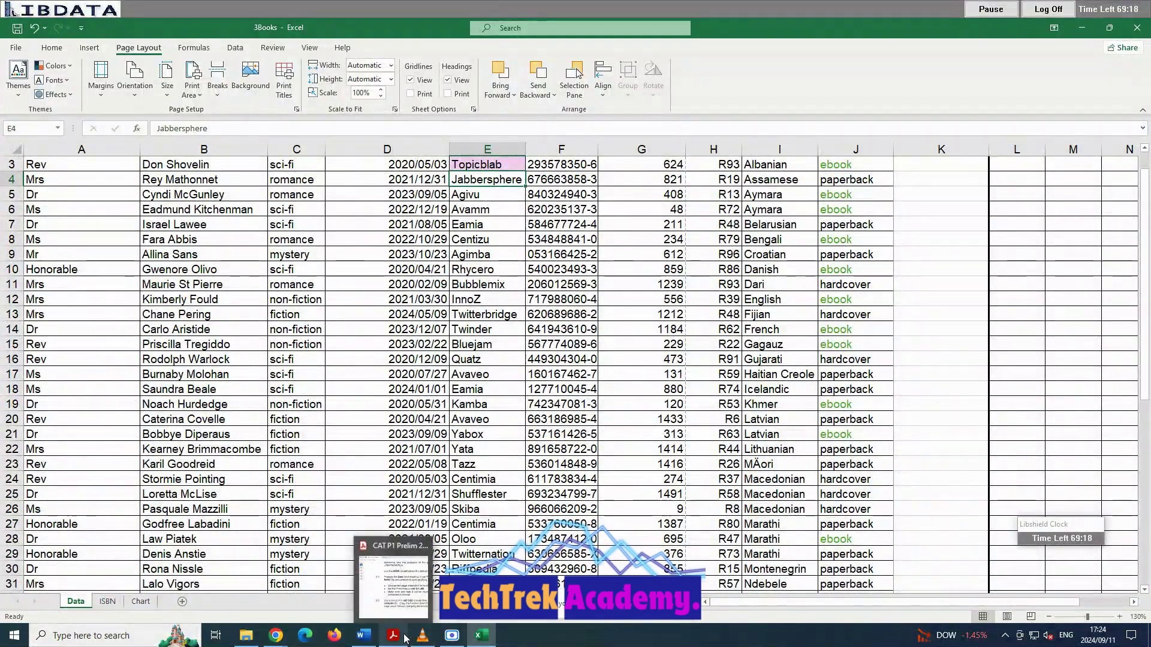
{"action": "left_click", "coordinate": [390, 588]}
{"action": "scroll", "coordinate": [373, 418], "scroll_direction": "down", "scroll_amount": 4}
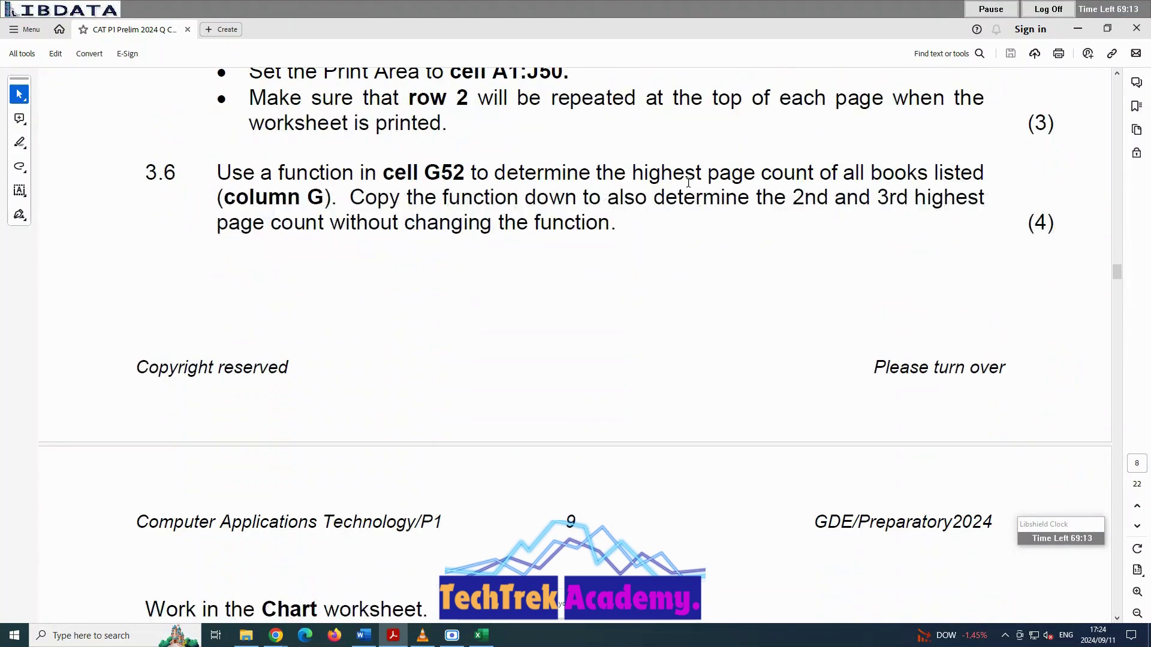
{"action": "left_click_drag", "start_coordinate": [632, 174], "coordinate": [913, 175]}
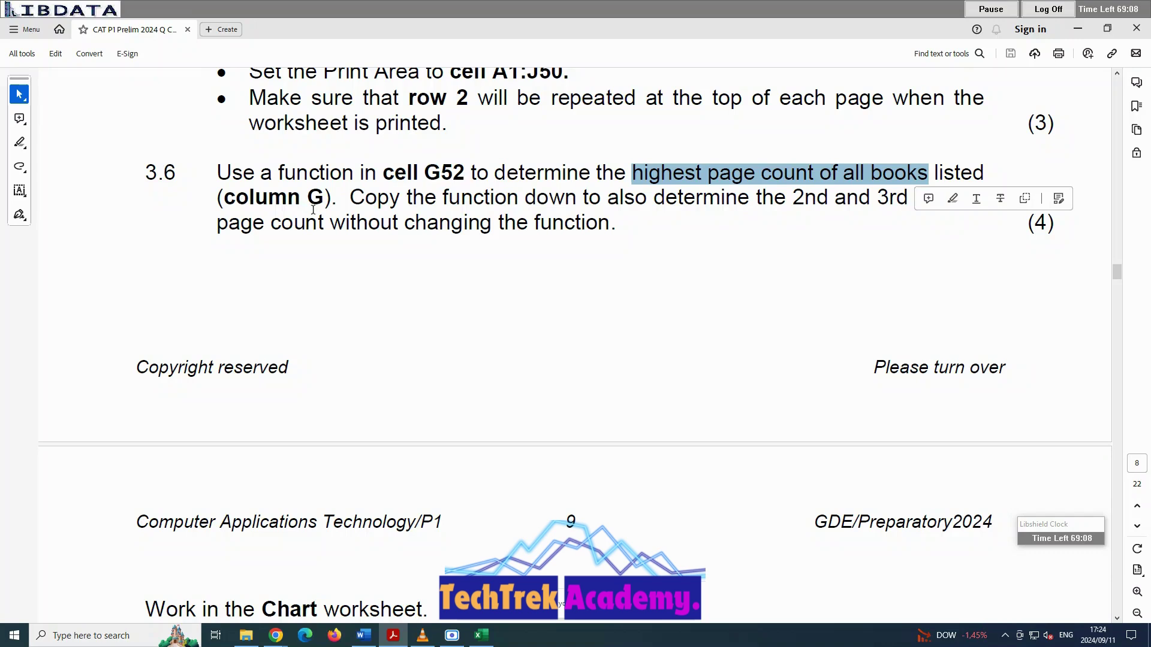
{"action": "scroll", "coordinate": [688, 231], "scroll_direction": "down", "scroll_amount": 1}
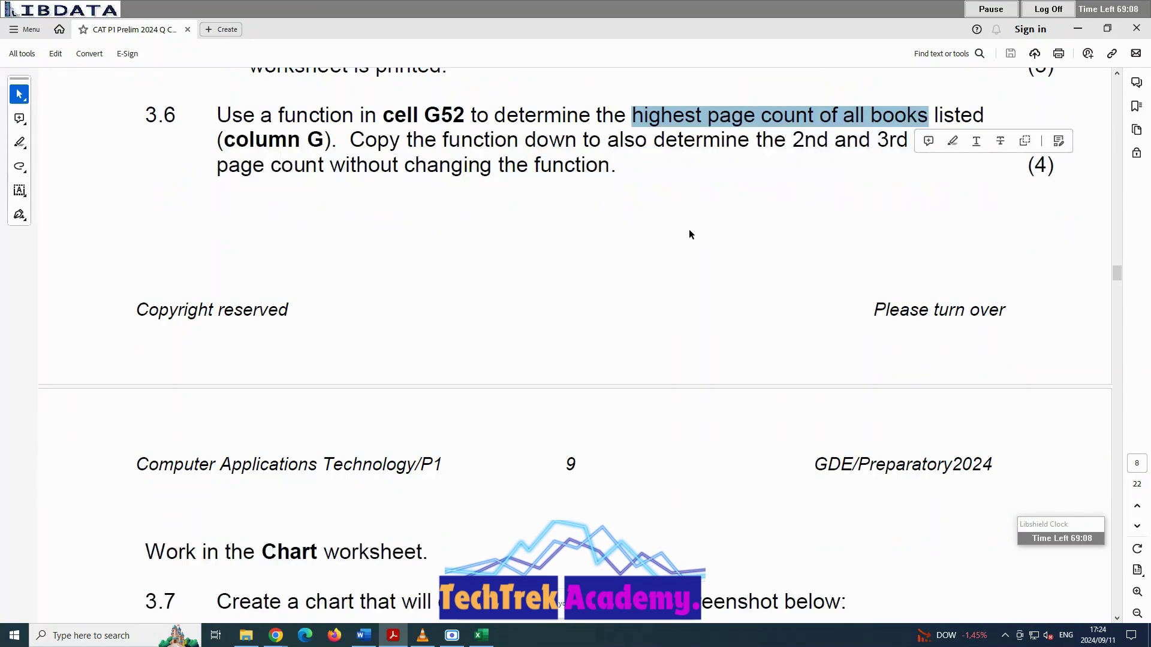
{"action": "left_click_drag", "start_coordinate": [792, 148], "coordinate": [986, 153]}
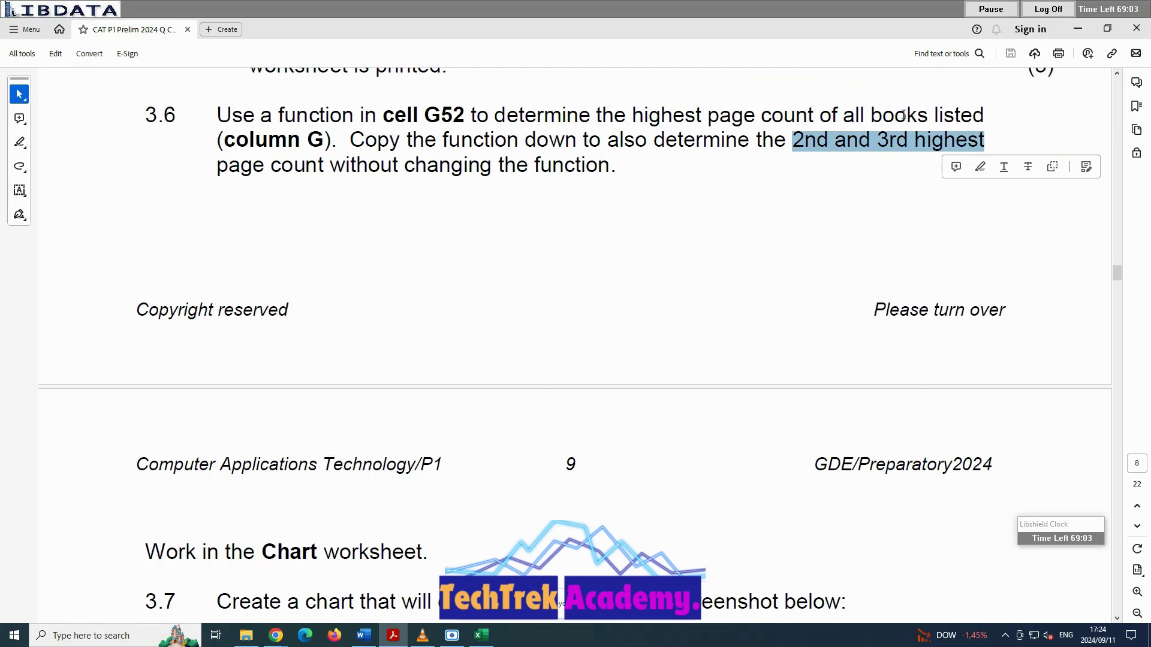
Switch to Excel and start a LARGE function in cell G52 of the Question 3.6 block on the Data worksheet.
{"action": "left_click", "coordinate": [481, 634]}
{"action": "scroll", "coordinate": [518, 525], "scroll_direction": "down", "scroll_amount": 3}
{"action": "scroll", "coordinate": [519, 525], "scroll_direction": "down", "scroll_amount": 10}
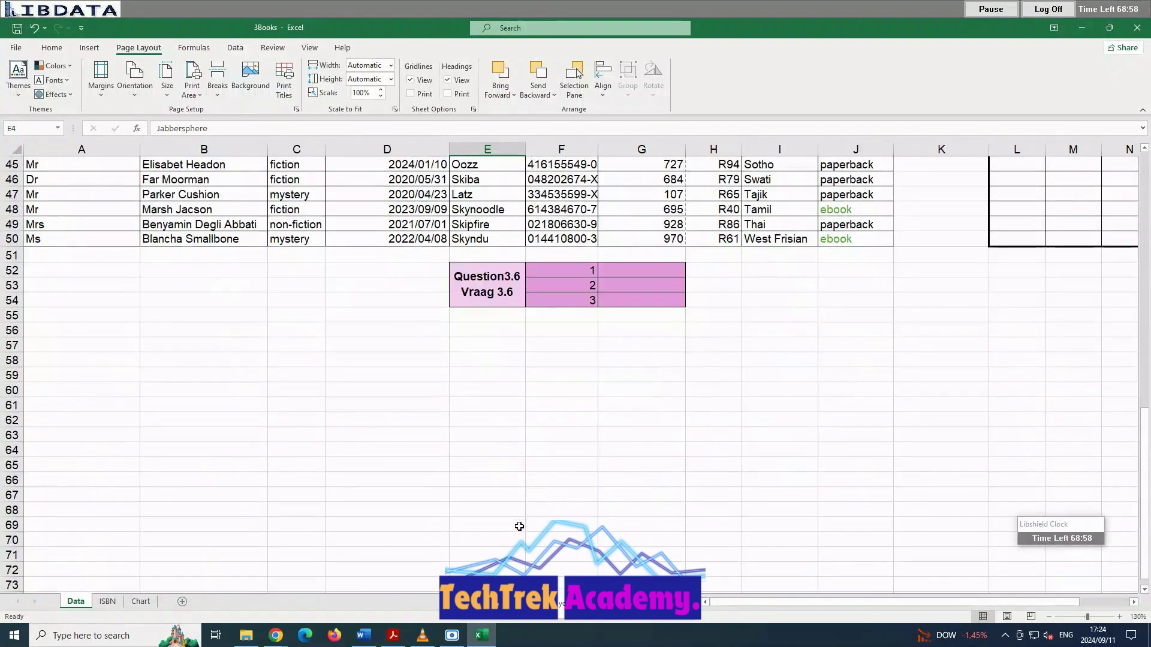
{"action": "left_click", "coordinate": [635, 275]}
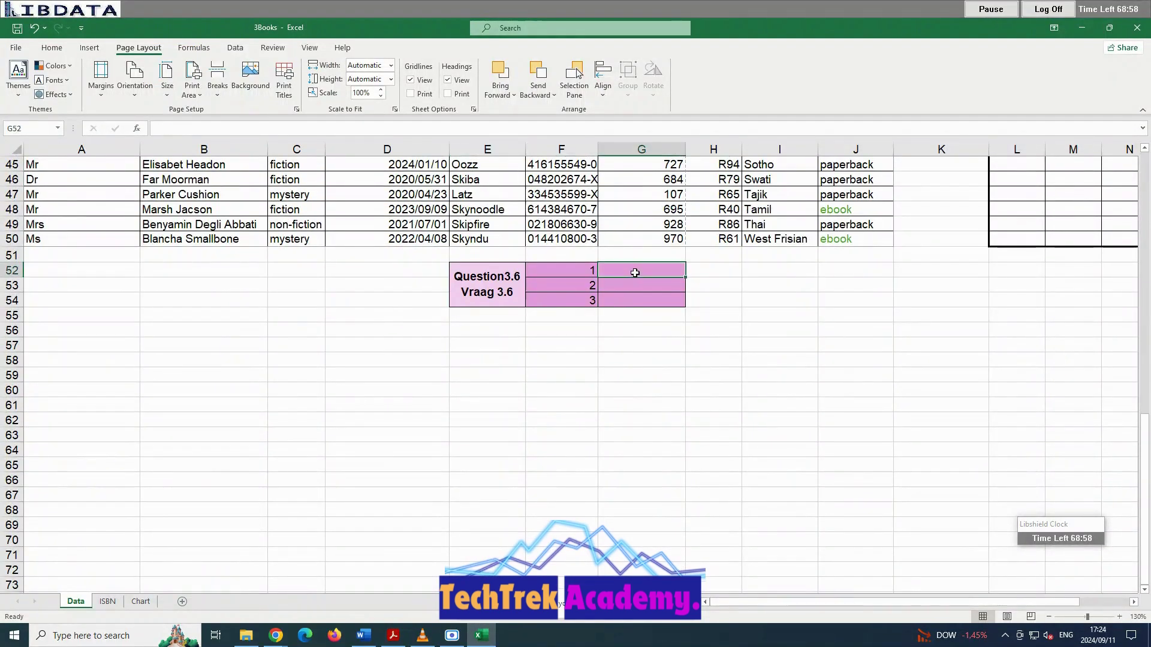
{"action": "scroll", "coordinate": [622, 304], "scroll_direction": "up", "scroll_amount": 5}
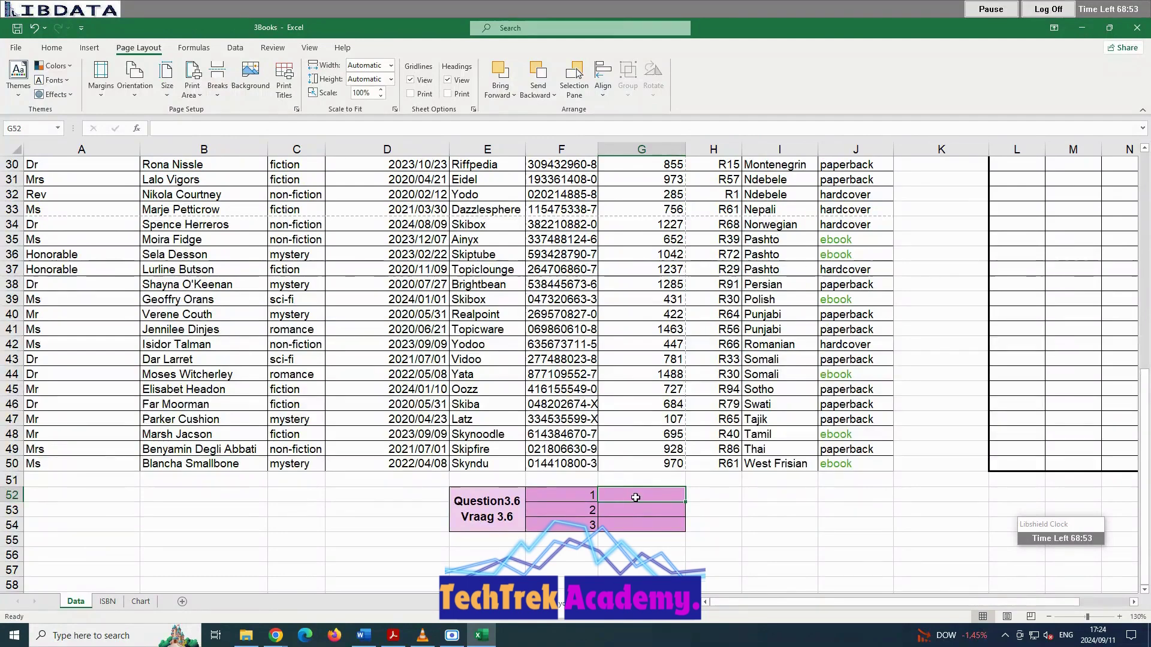
{"action": "double_click", "coordinate": [639, 500]}
{"action": "type", "text": "=LA"}
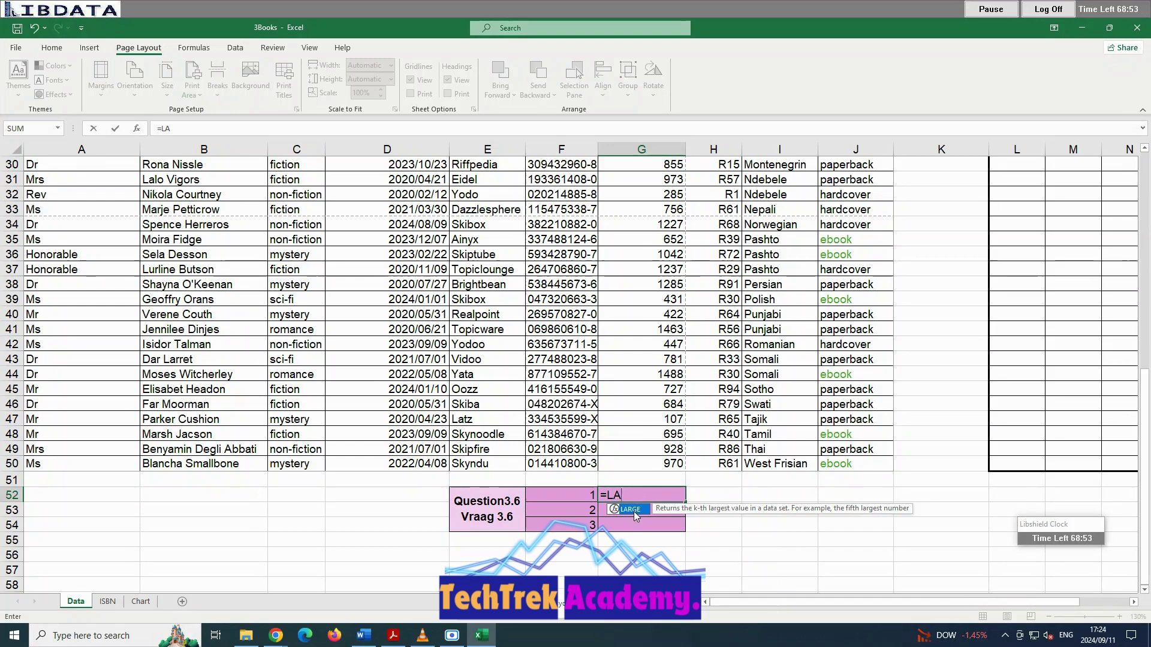
{"action": "double_click", "coordinate": [633, 510]}
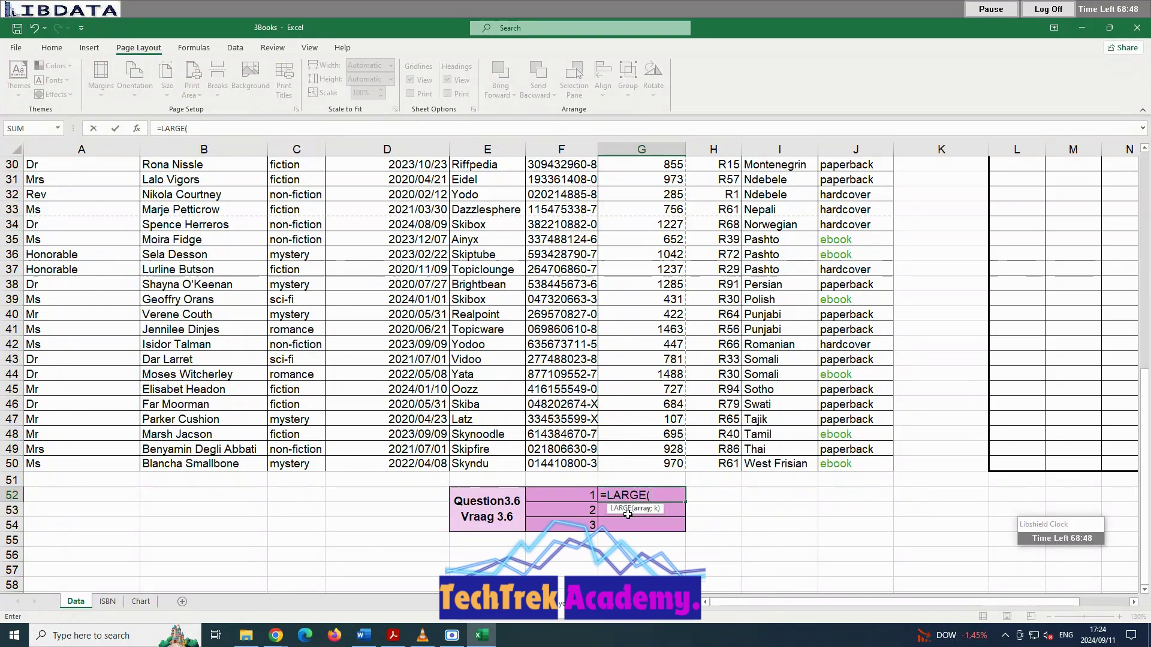
Complete the function in G52 as =LARGE(G3:G50;F52), using the PAGES column and the rank in F52.
{"action": "left_click_drag", "start_coordinate": [659, 470], "coordinate": [624, 247]}
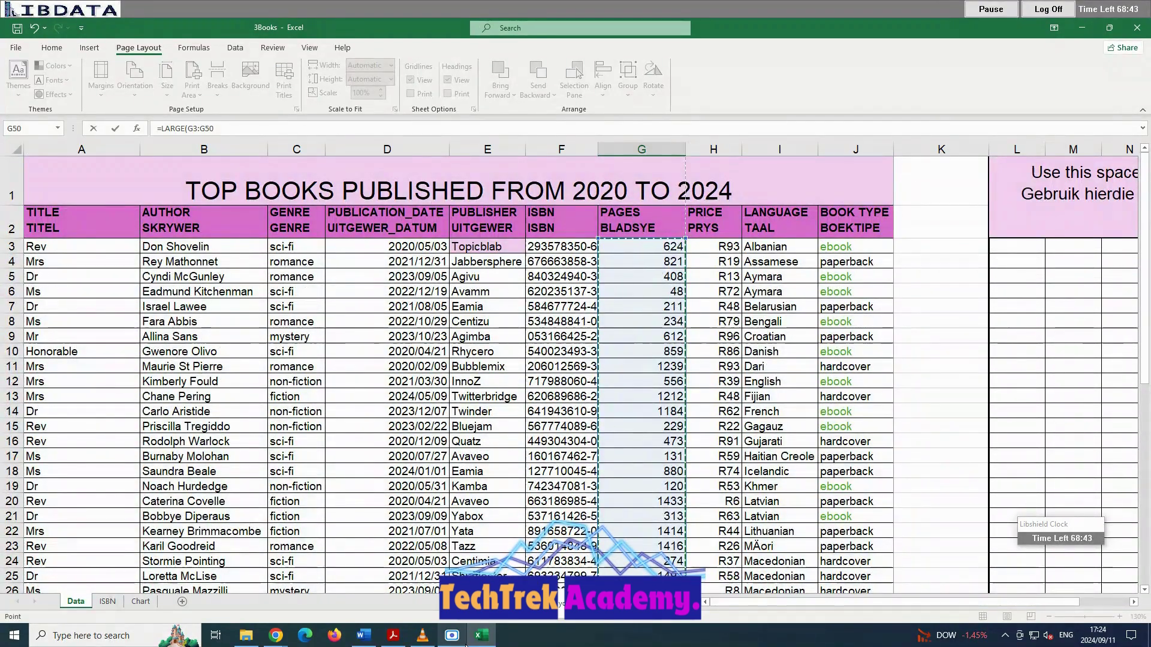
{"action": "mouse_move", "coordinate": [465, 645]}
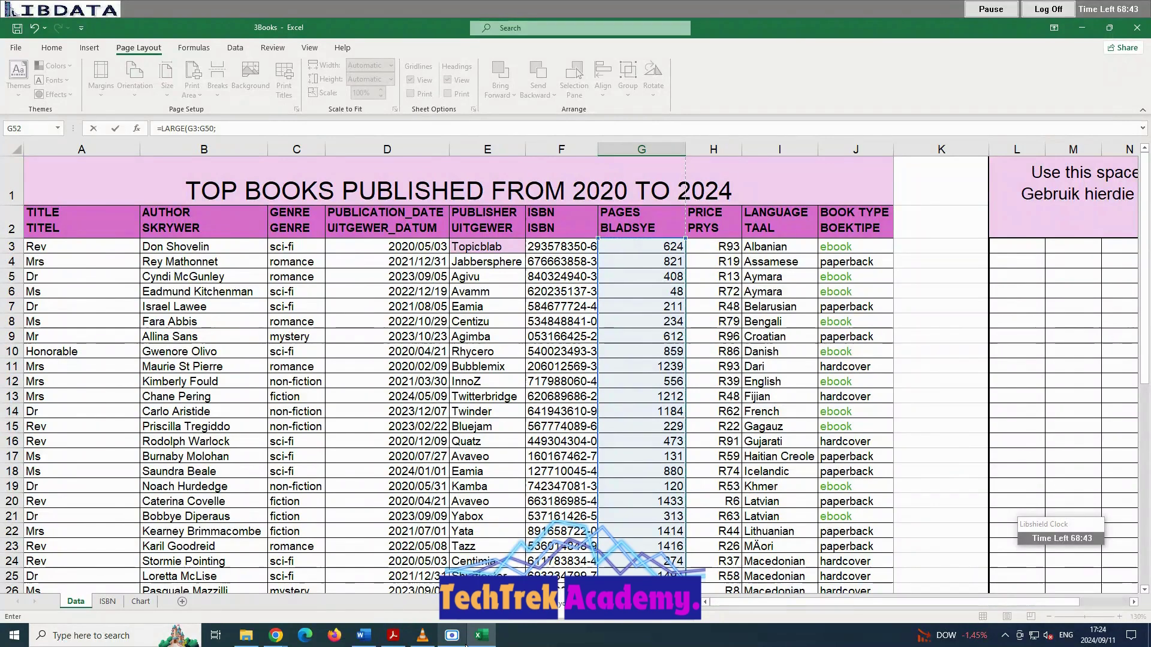
{"action": "type", "text": ";"}
{"action": "scroll", "coordinate": [630, 491], "scroll_direction": "down", "scroll_amount": 2}
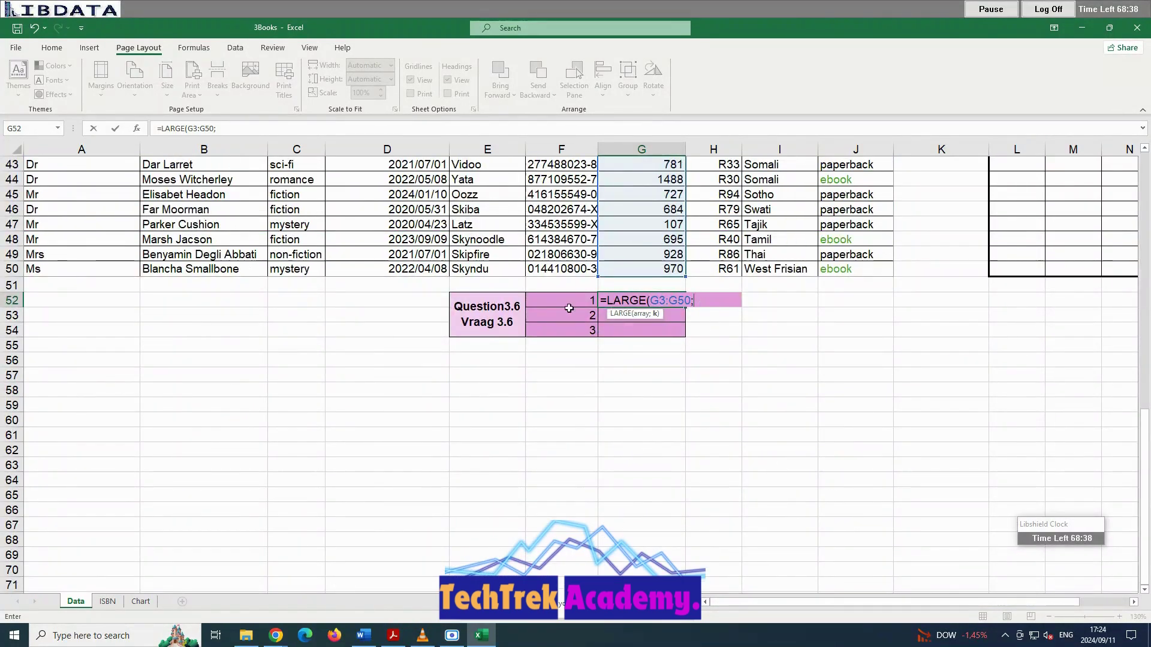
{"action": "left_click", "coordinate": [580, 301]}
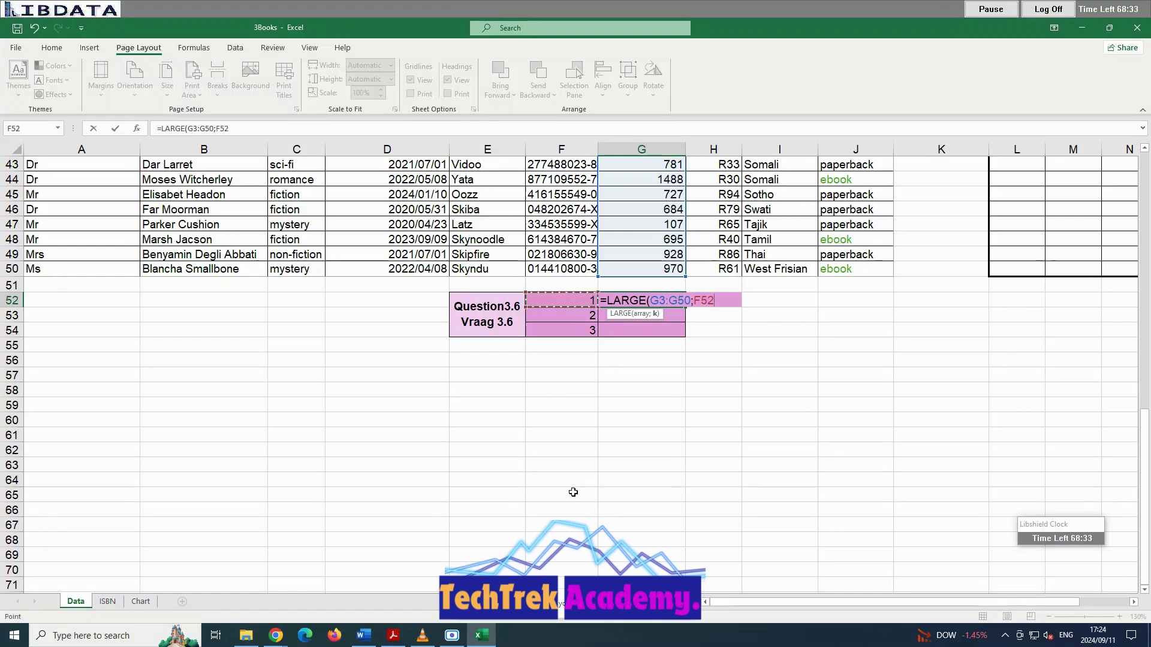
{"action": "type", "text": ")"}
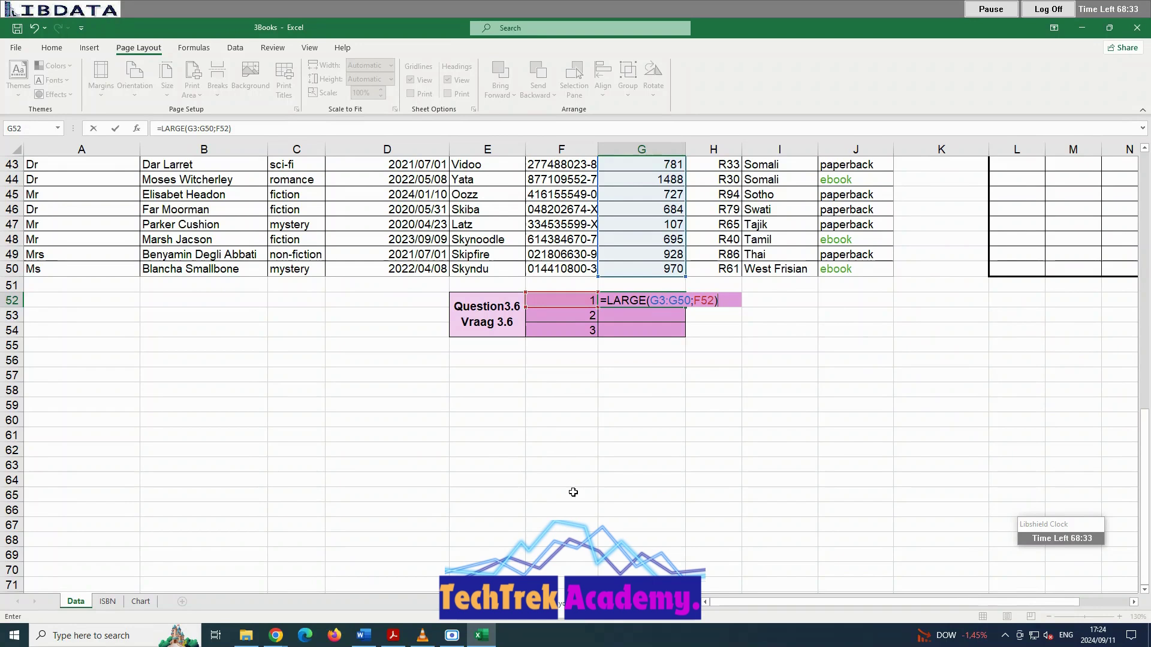
{"action": "key", "text": "Return"}
Copy the LARGE formula from G52 down to G54 and inspect the ranges used in G53 and G54.
{"action": "left_click", "coordinate": [640, 299]}
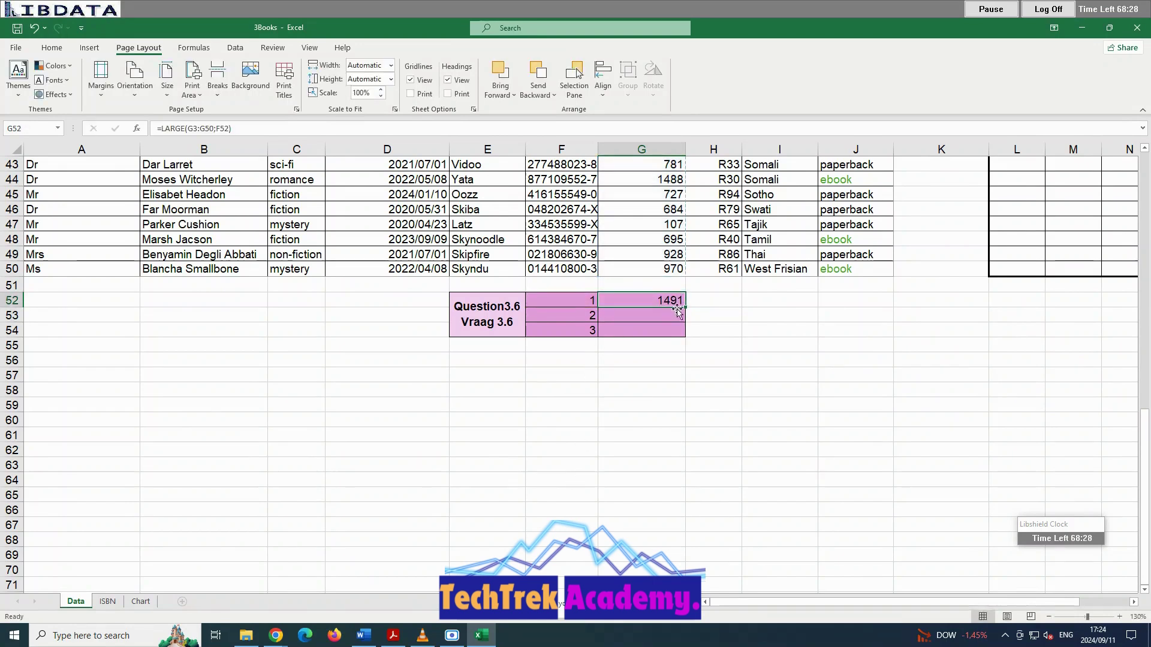
{"action": "left_click_drag", "start_coordinate": [685, 307], "coordinate": [684, 334]}
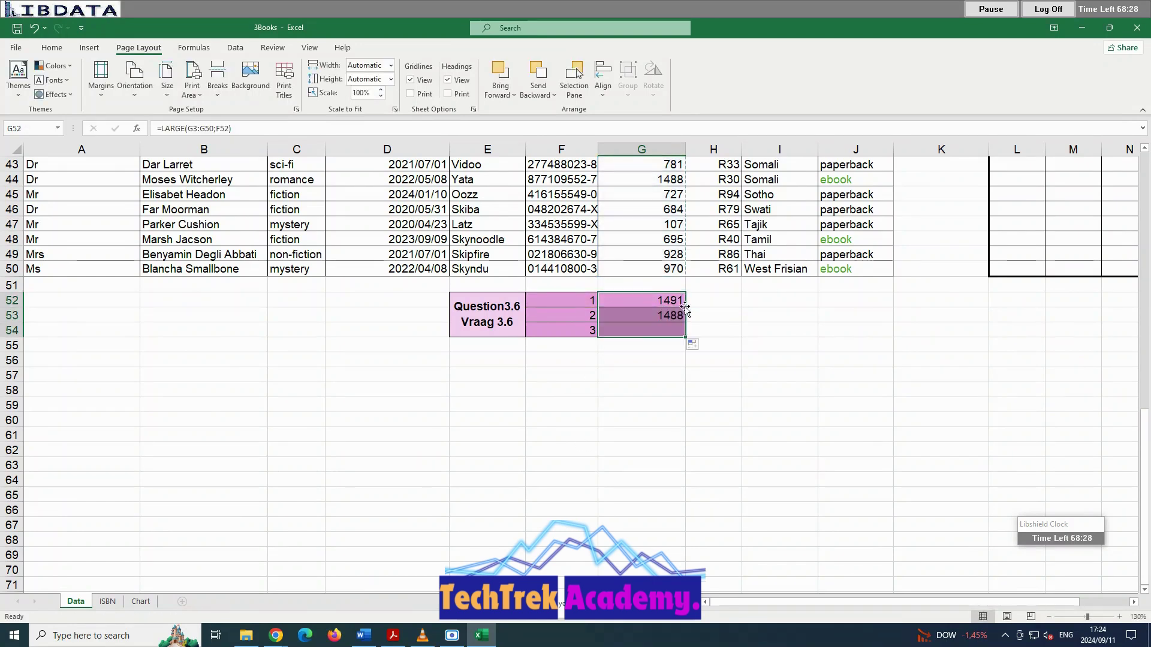
{"action": "left_click", "coordinate": [654, 318]}
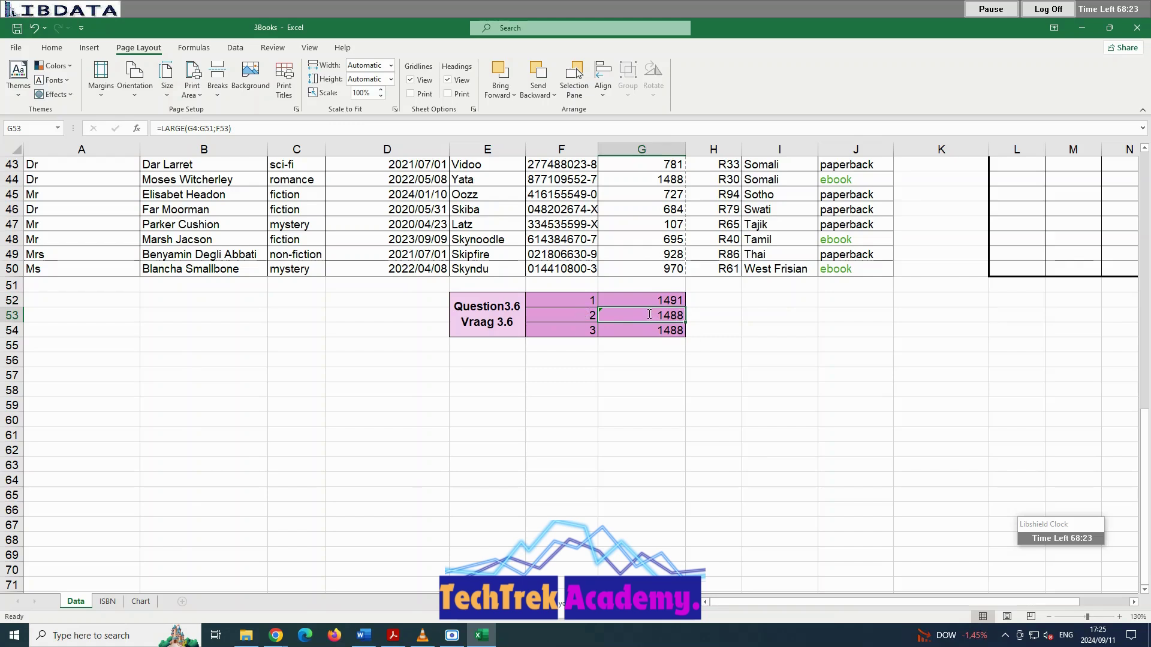
{"action": "double_click", "coordinate": [642, 316]}
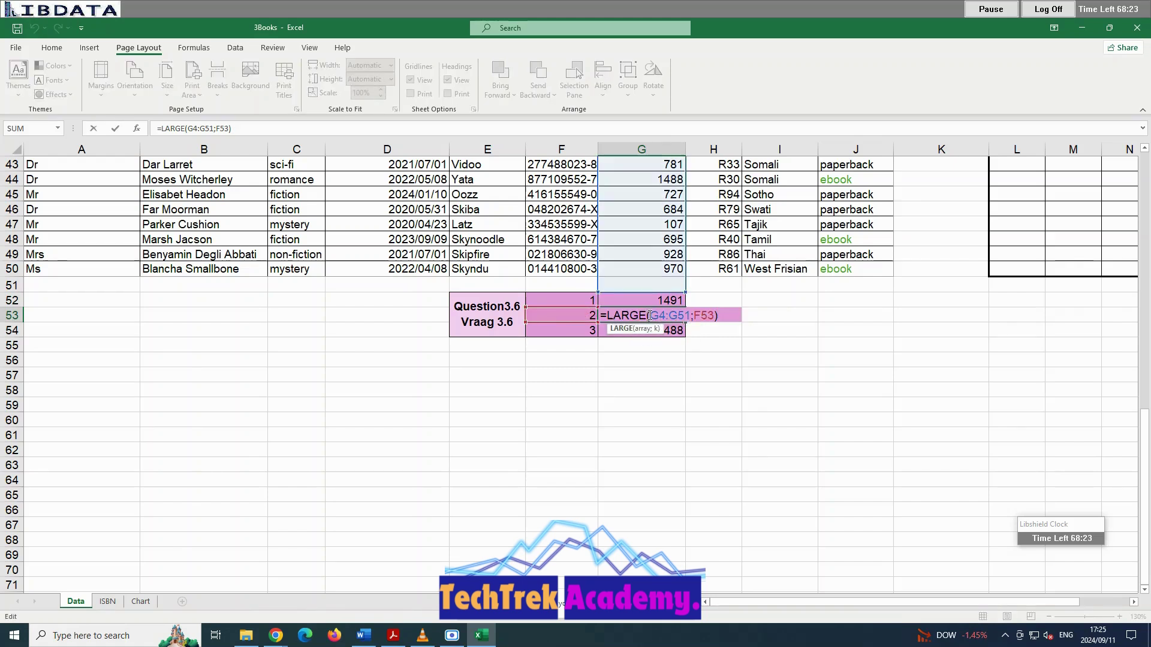
{"action": "left_click", "coordinate": [680, 316]}
{"action": "key", "text": "Return"}
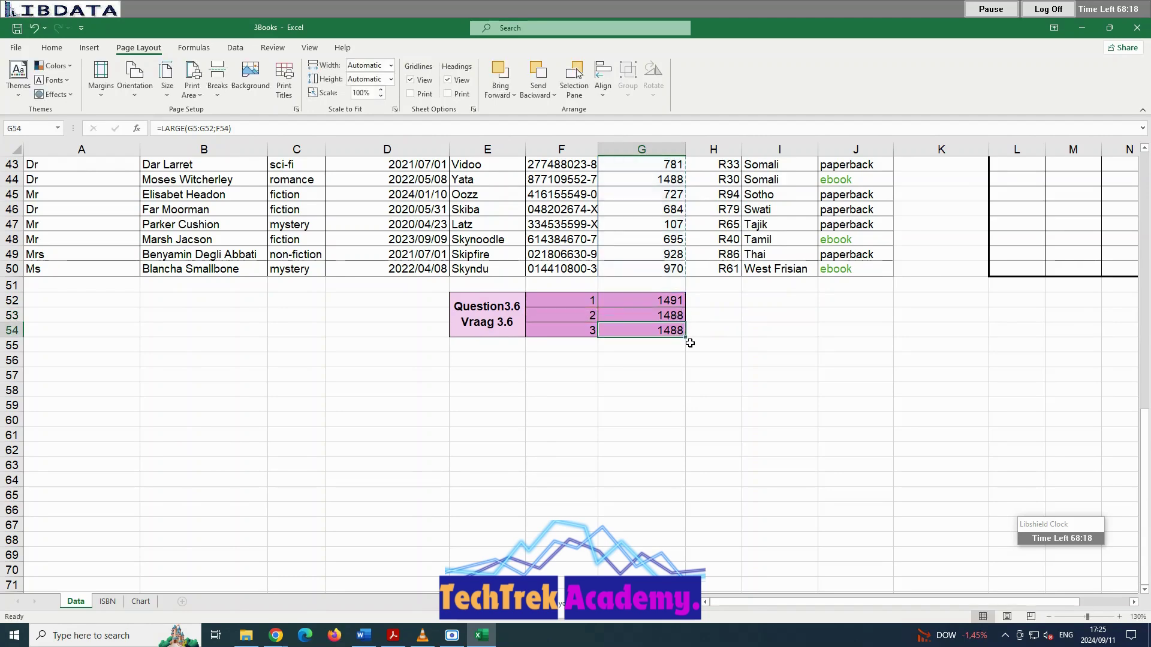
{"action": "double_click", "coordinate": [669, 330]}
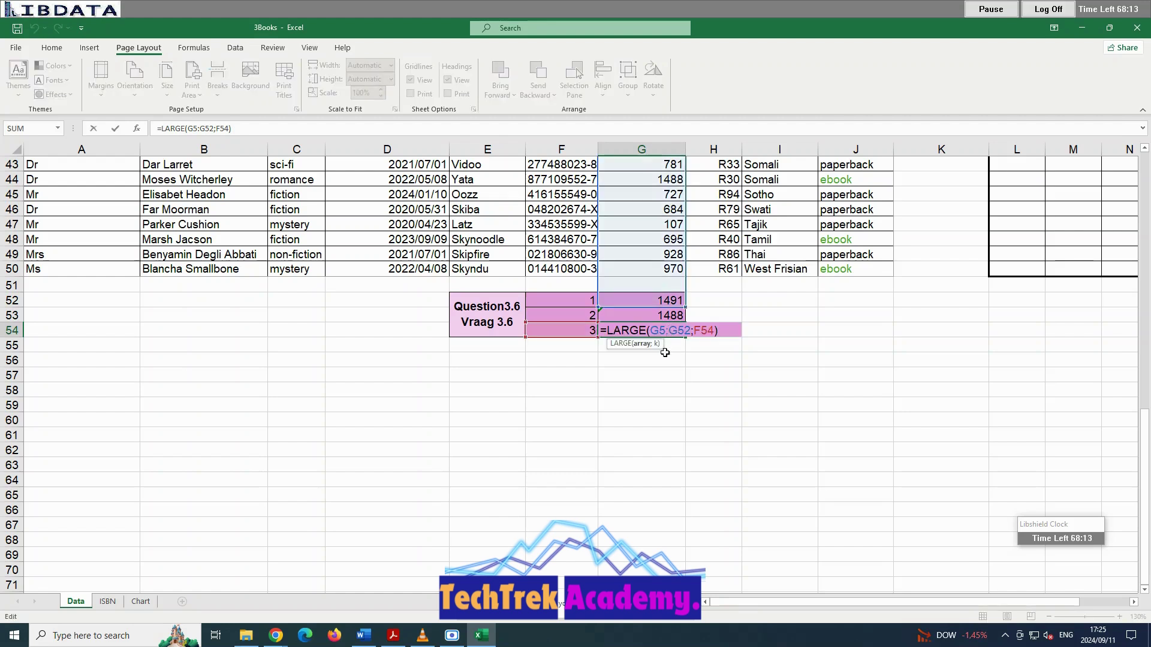
{"action": "key", "text": "Return"}
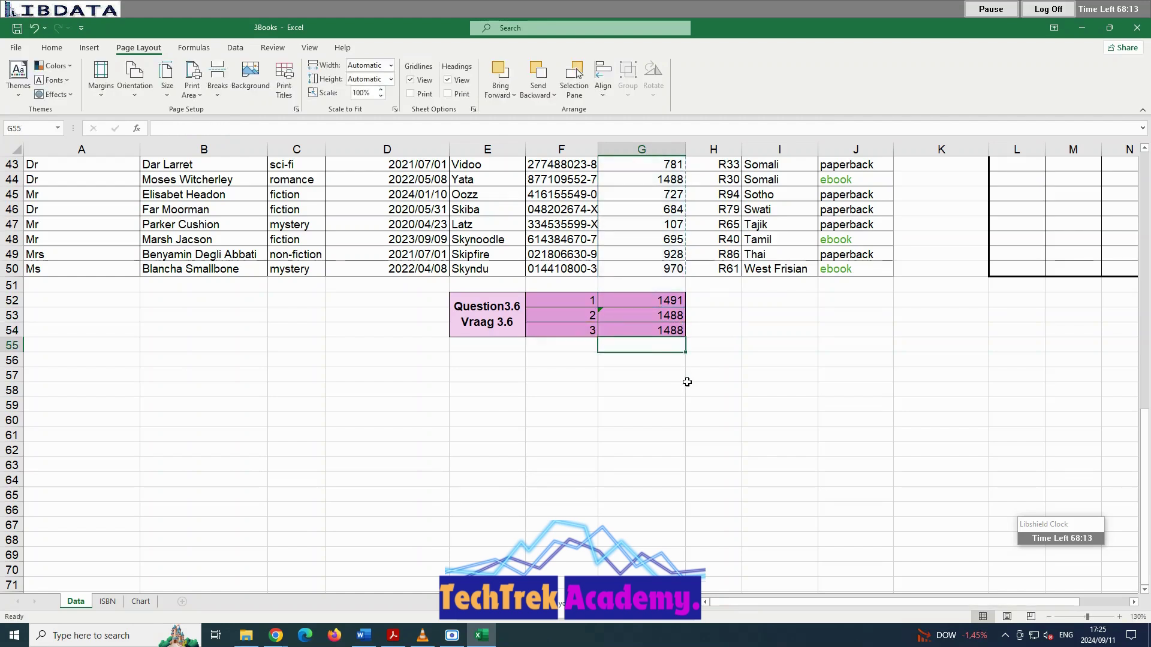
Make the page range in the G52 formula absolute so that it reads =LARGE($G$3:$G$50;F52).
{"action": "double_click", "coordinate": [649, 300]}
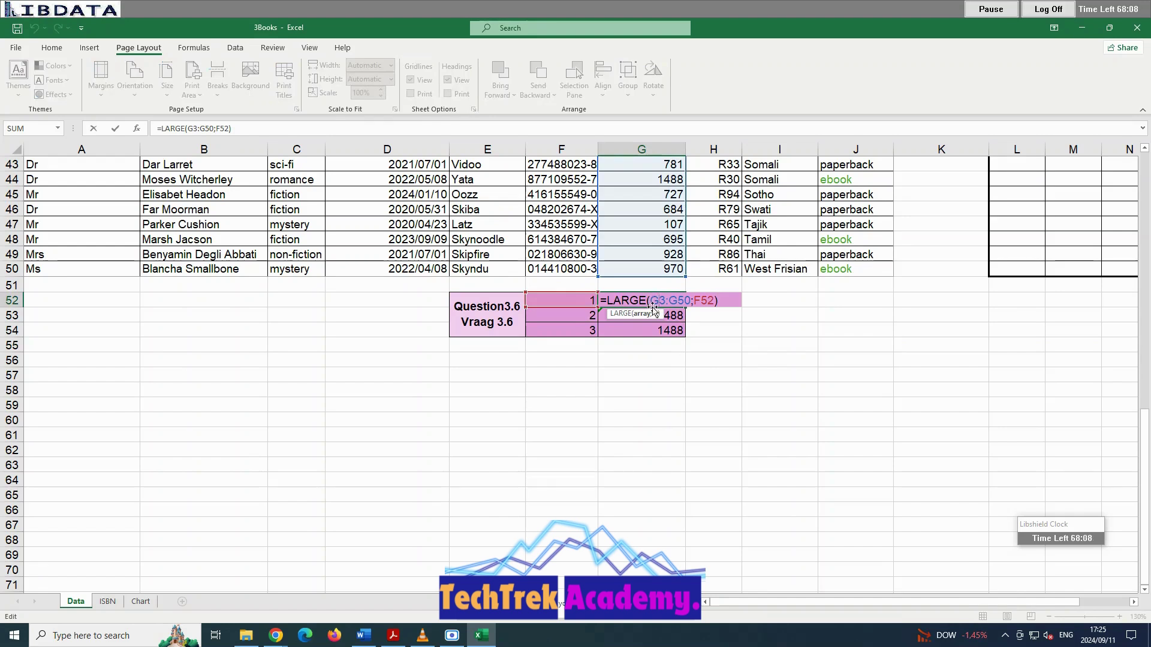
{"action": "key", "text": "F4"}
{"action": "key", "text": "F4"}
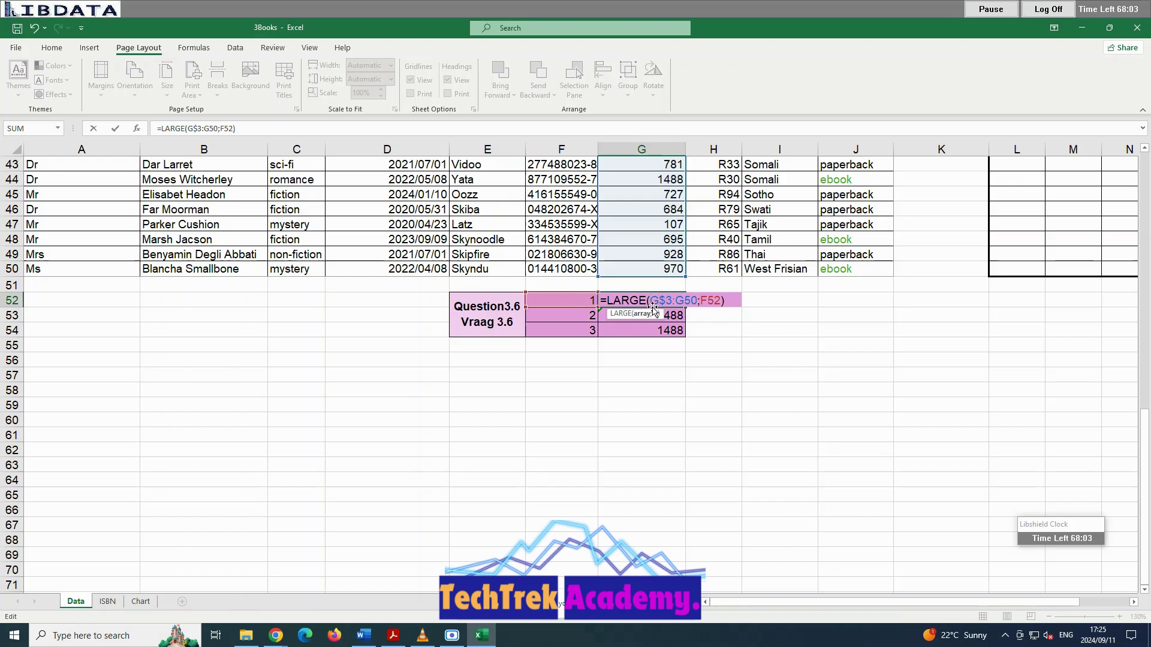
{"action": "type", "text": "&"}
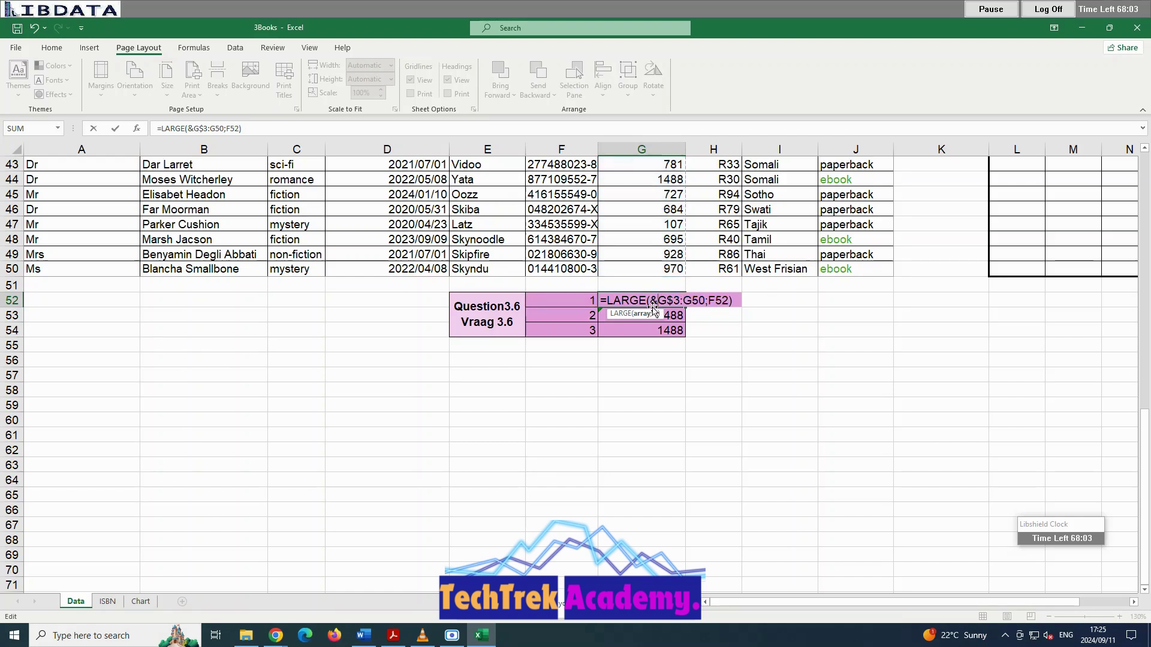
{"action": "key", "text": "BackSpace"}
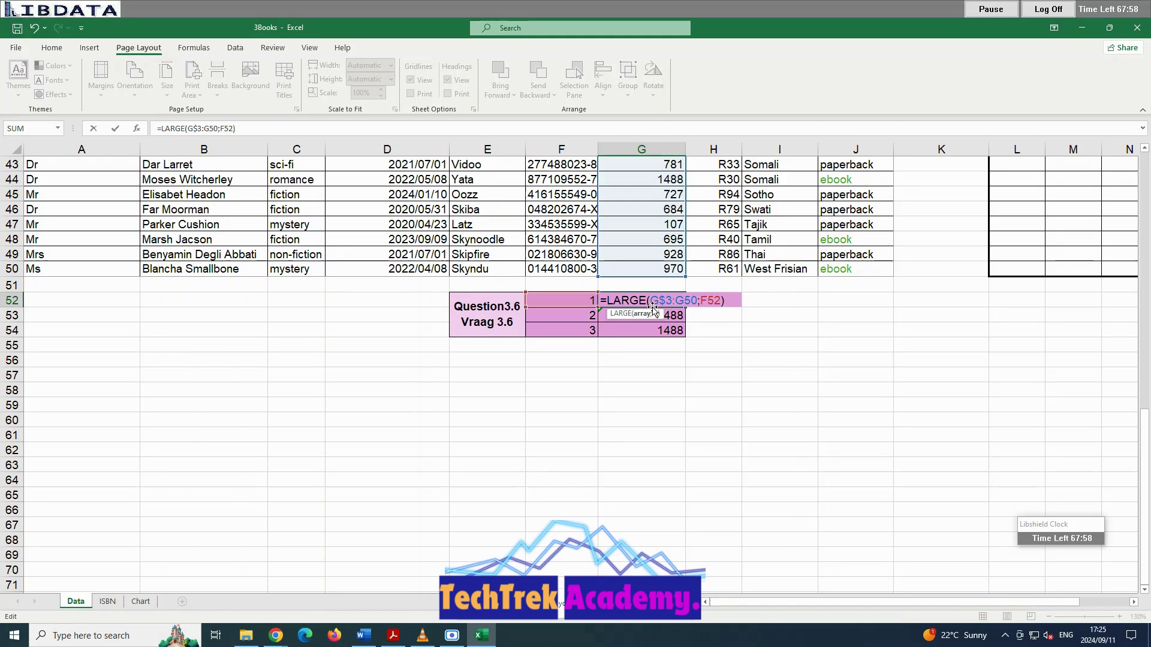
{"action": "type", "text": "$G"}
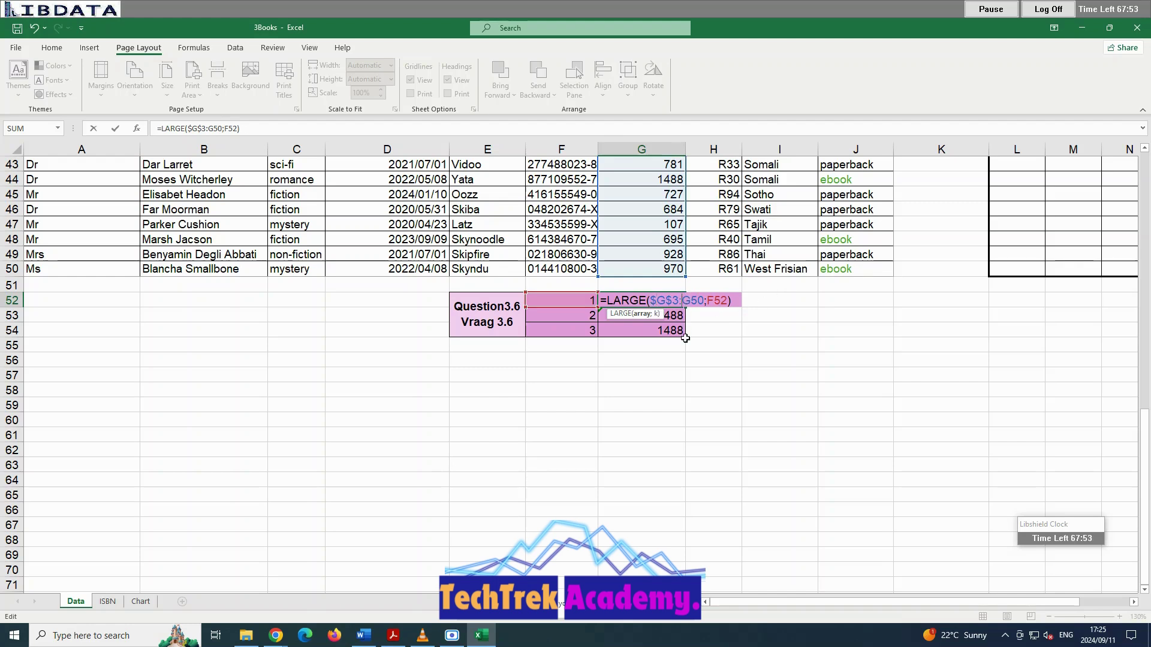
{"action": "type", "text": "$3:"}
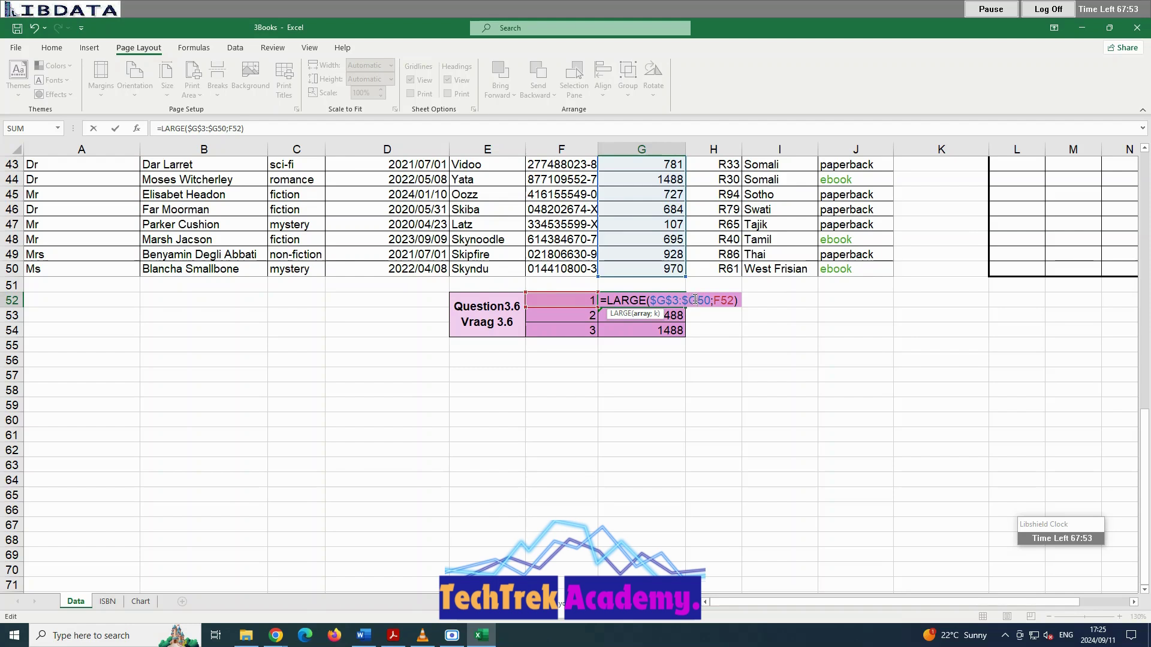
{"action": "type", "text": "$"}
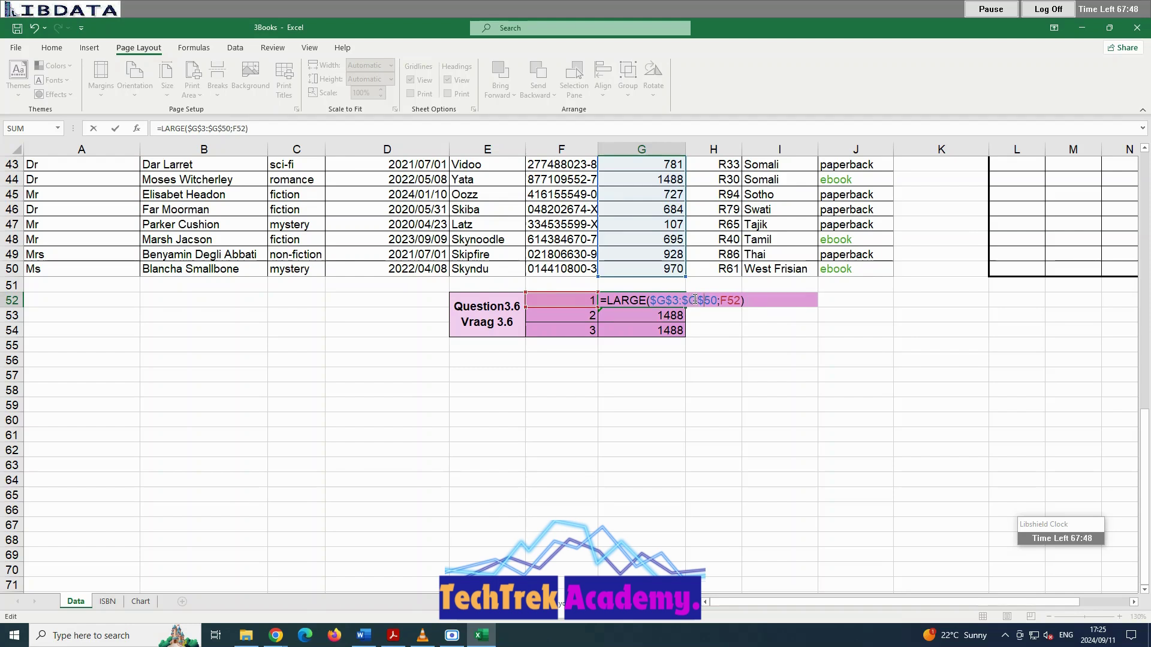
{"action": "key", "text": "Return"}
Copy the LARGE formula with the absolute range from G52 down to G53 and G54.
{"action": "left_click", "coordinate": [680, 303]}
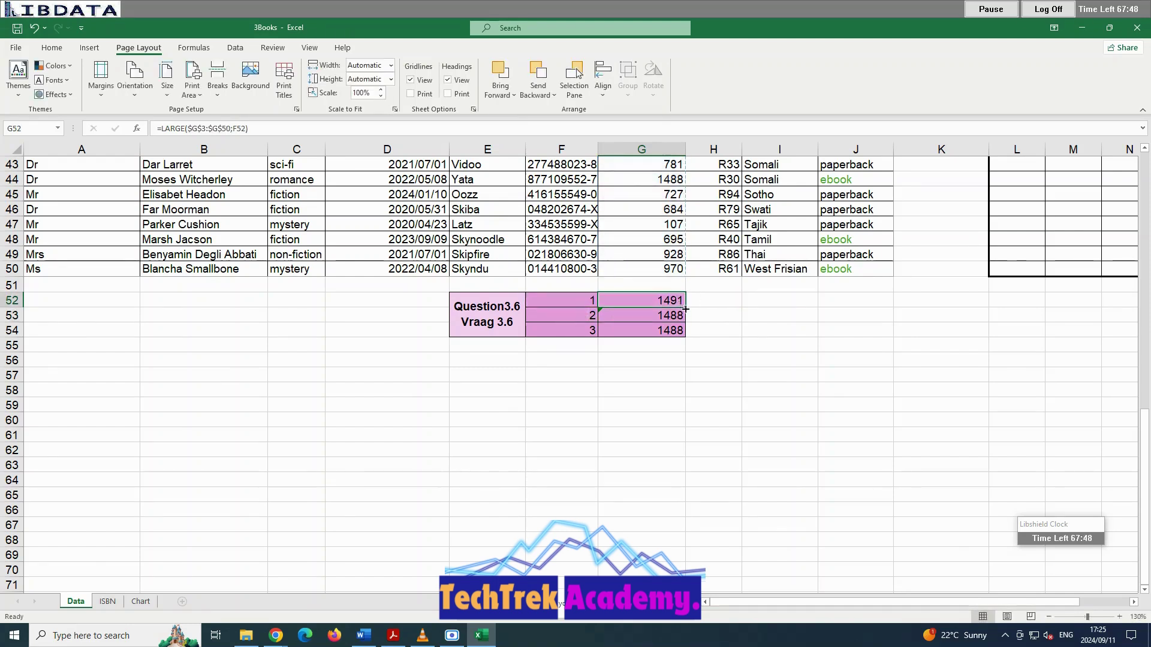
{"action": "double_click", "coordinate": [685, 309]}
{"action": "left_click", "coordinate": [718, 334]}
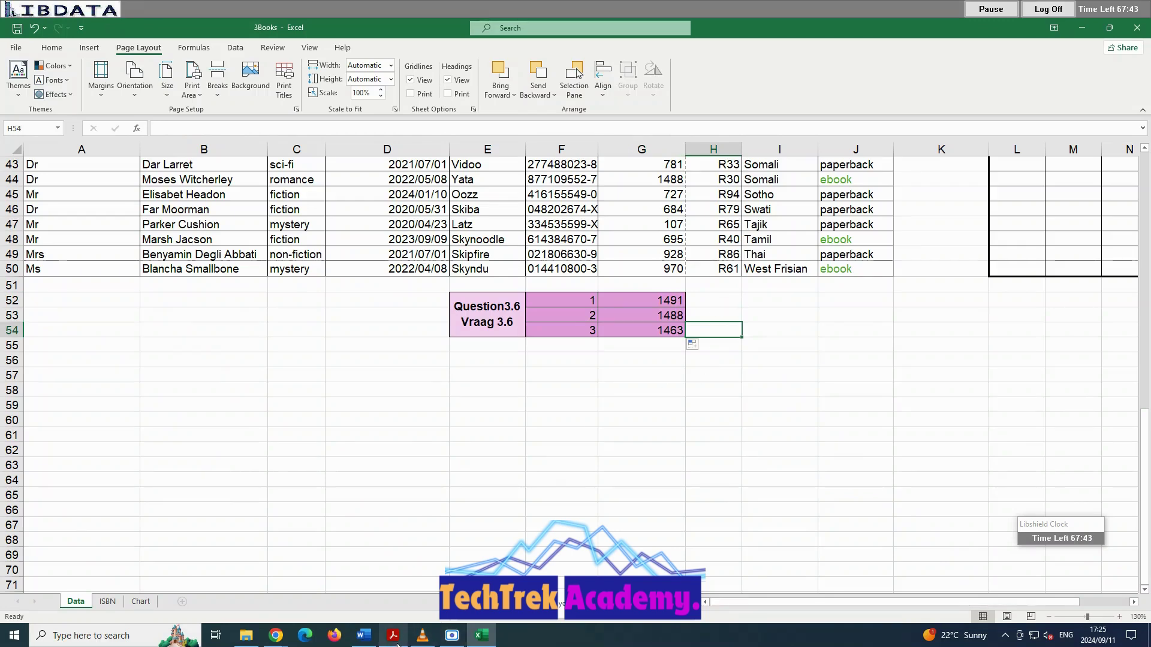
Switch to the exam paper PDF and read question 3.7 with its example Genre chart and the note about the 3Heart image.
{"action": "mouse_move", "coordinate": [393, 635]}
{"action": "left_click", "coordinate": [399, 599]}
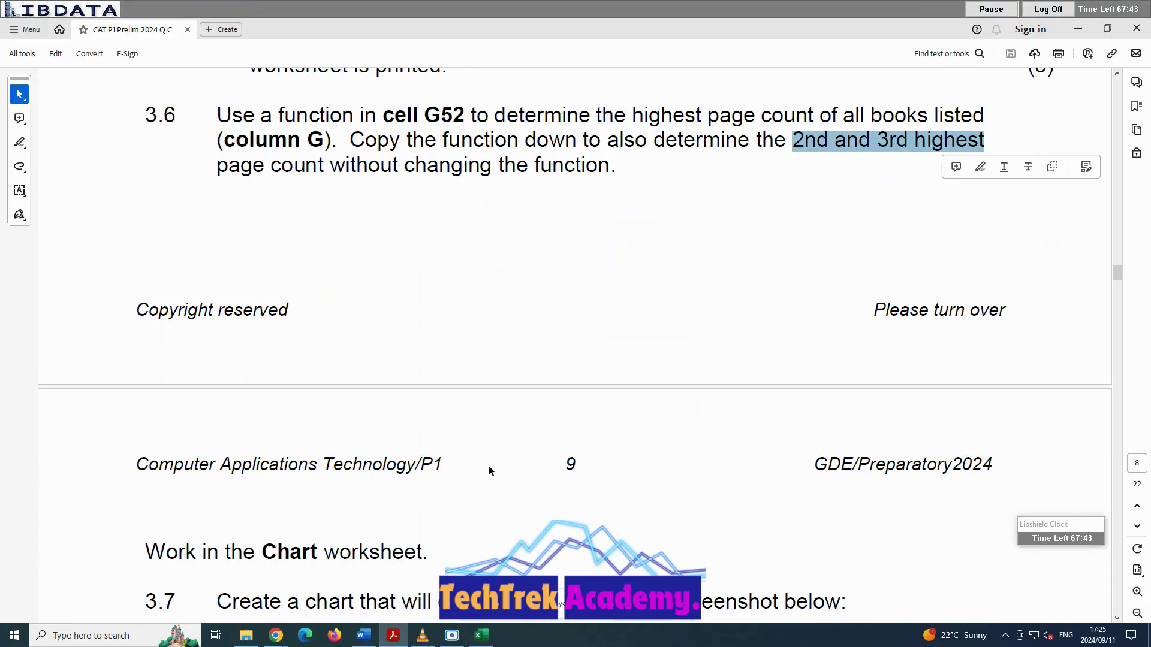
{"action": "scroll", "coordinate": [489, 471], "scroll_direction": "down", "scroll_amount": 3}
{"action": "scroll", "coordinate": [489, 469], "scroll_direction": "up", "scroll_amount": 3}
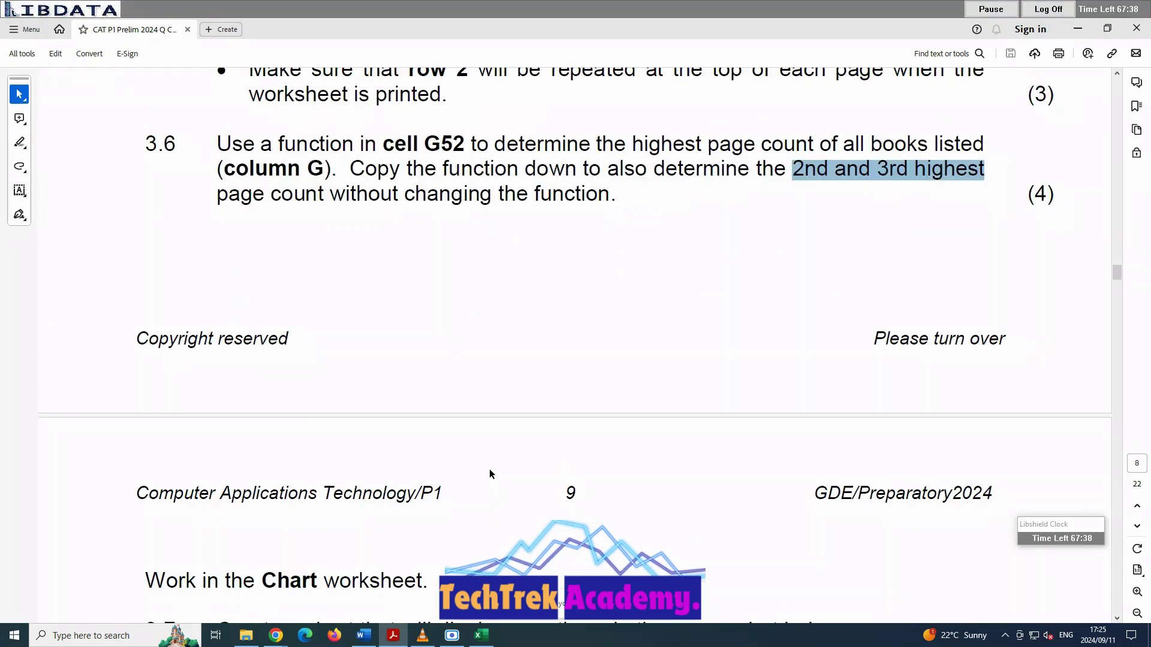
{"action": "scroll", "coordinate": [490, 468], "scroll_direction": "down", "scroll_amount": 10}
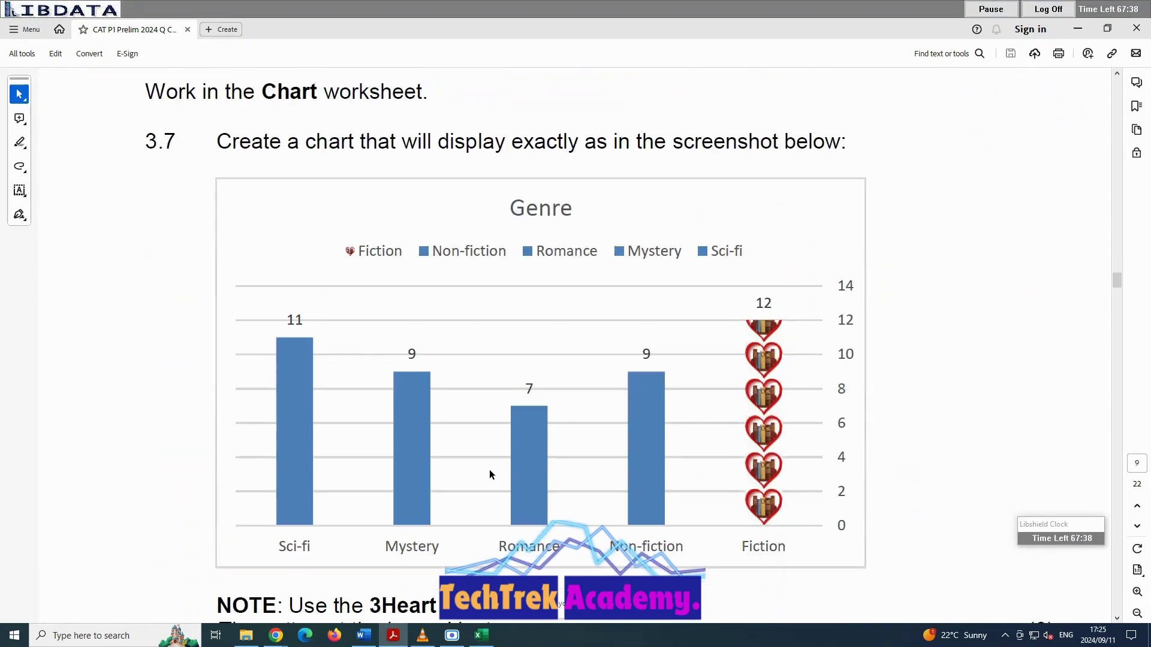
{"action": "scroll", "coordinate": [489, 474], "scroll_direction": "down", "scroll_amount": 1}
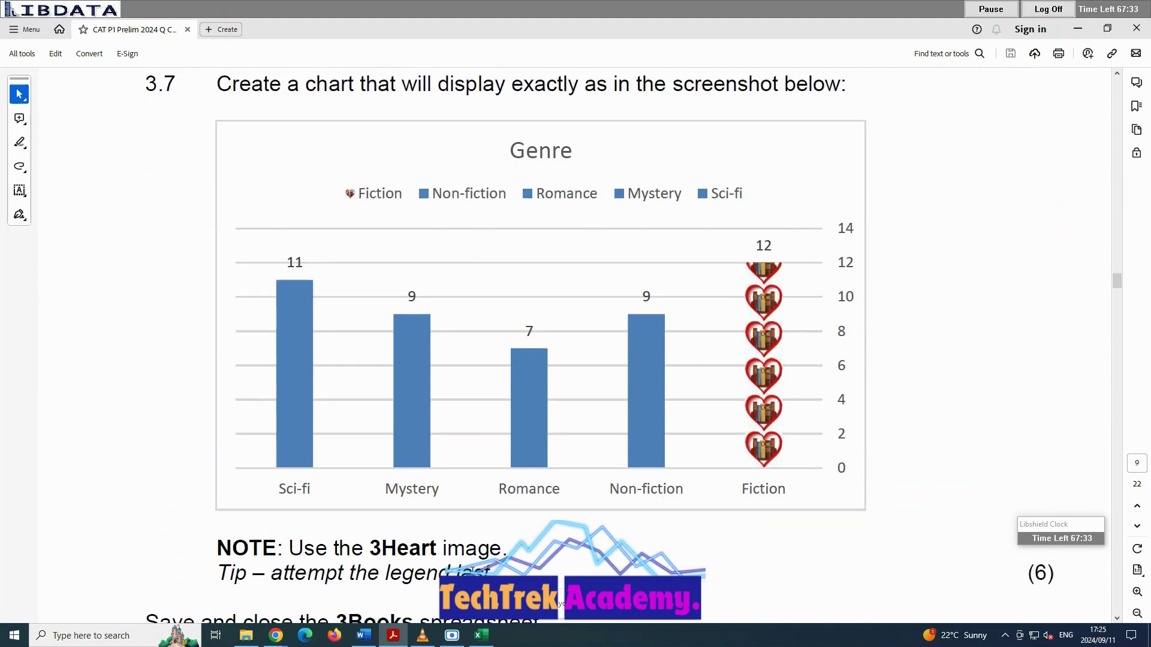
Return to the 3Books workbook and insert a 2-D clustered column chart from A1:B6 on the Chart worksheet.
{"action": "left_click", "coordinate": [481, 635]}
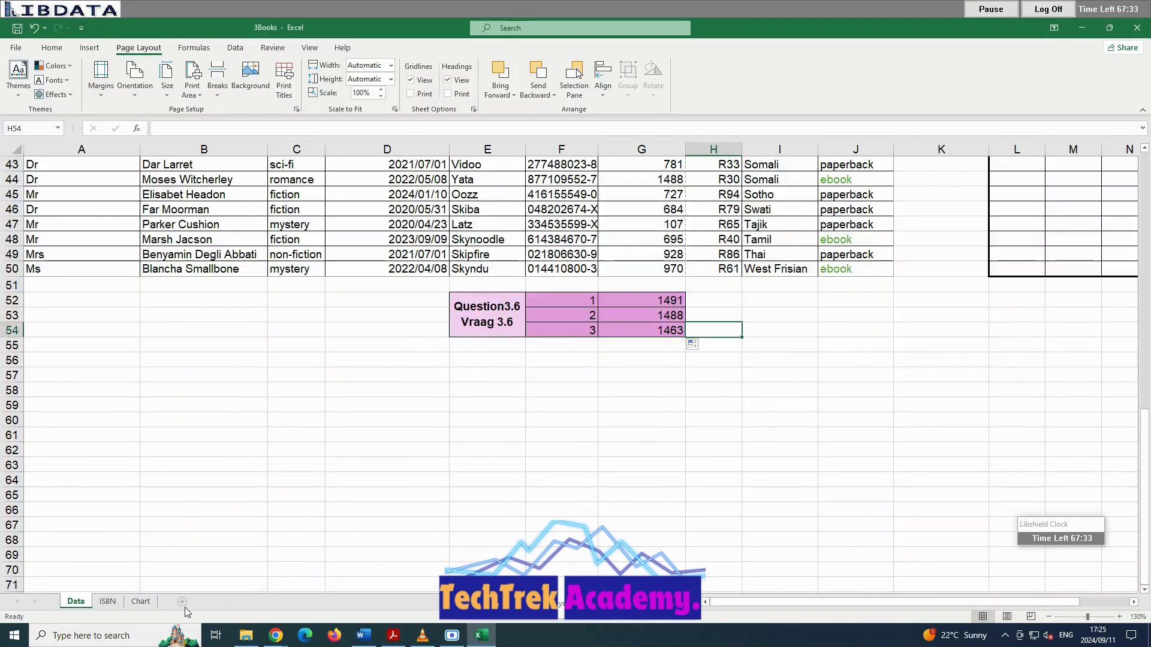
{"action": "left_click", "coordinate": [141, 601]}
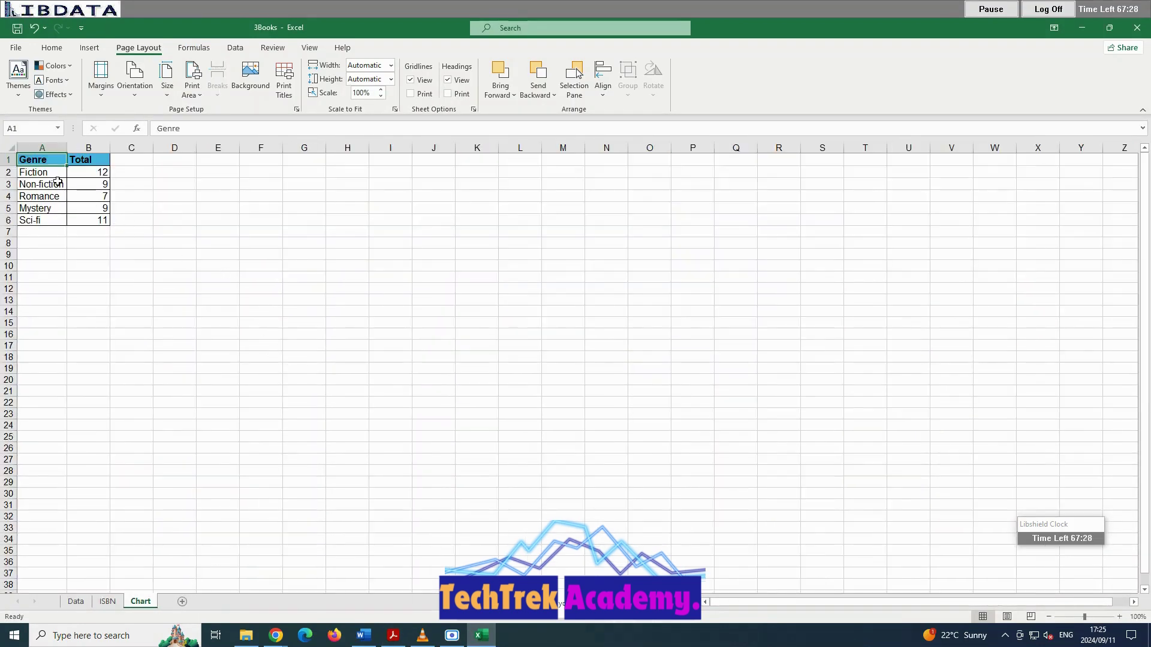
{"action": "left_click_drag", "start_coordinate": [47, 161], "coordinate": [103, 217]}
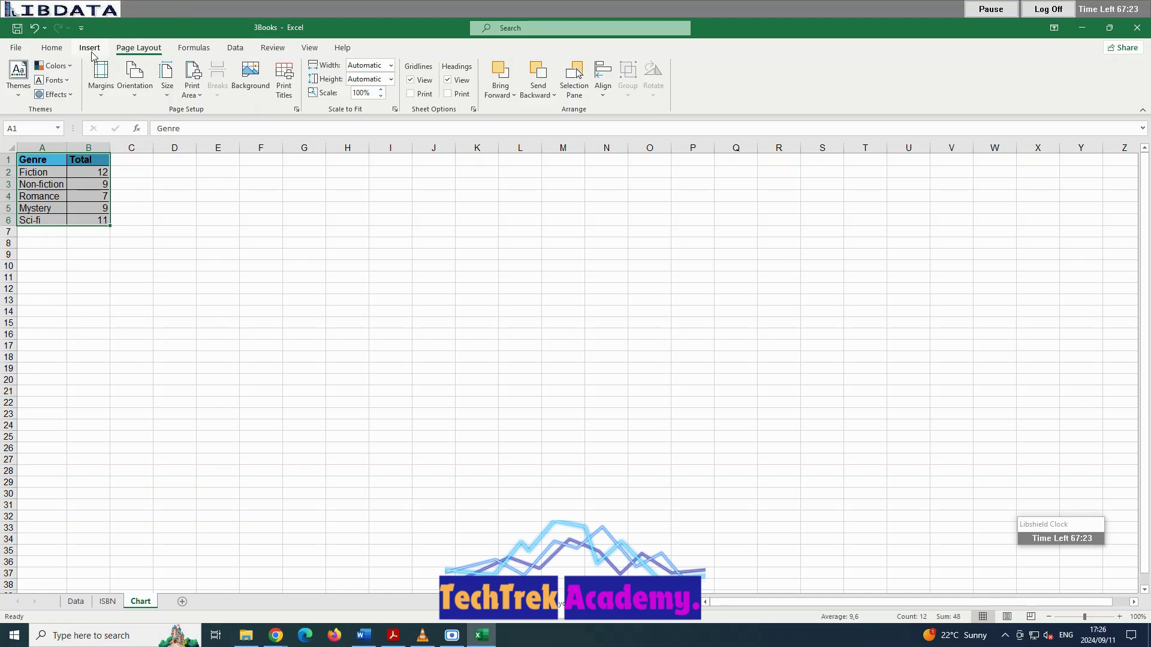
{"action": "left_click", "coordinate": [91, 51]}
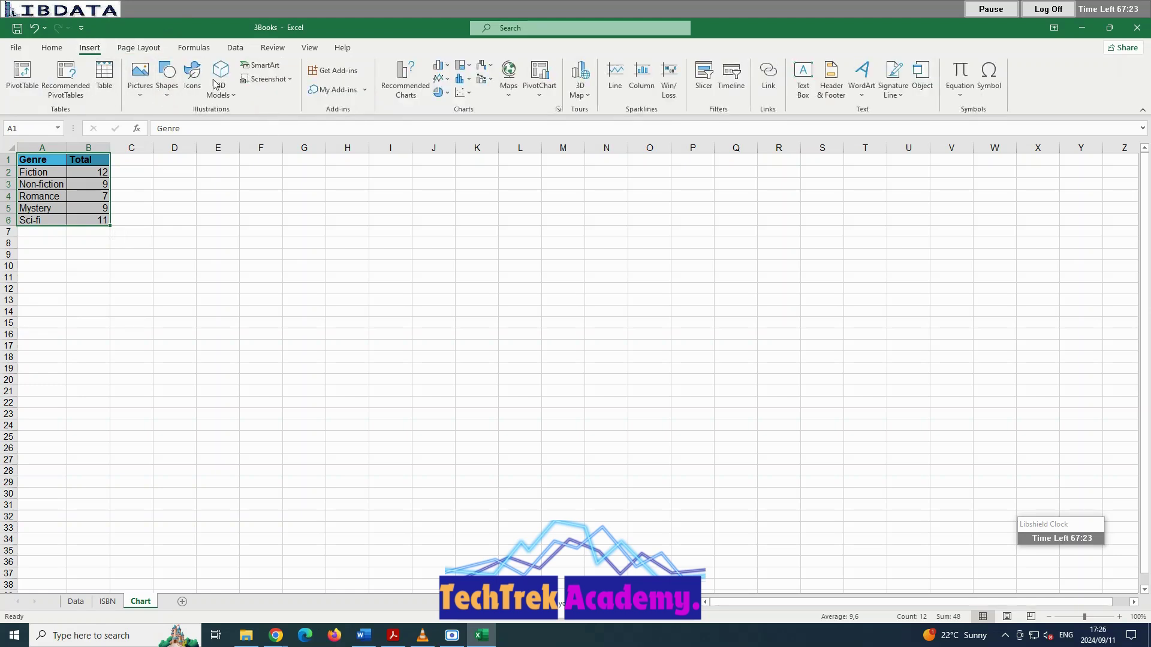
{"action": "left_click", "coordinate": [446, 70]}
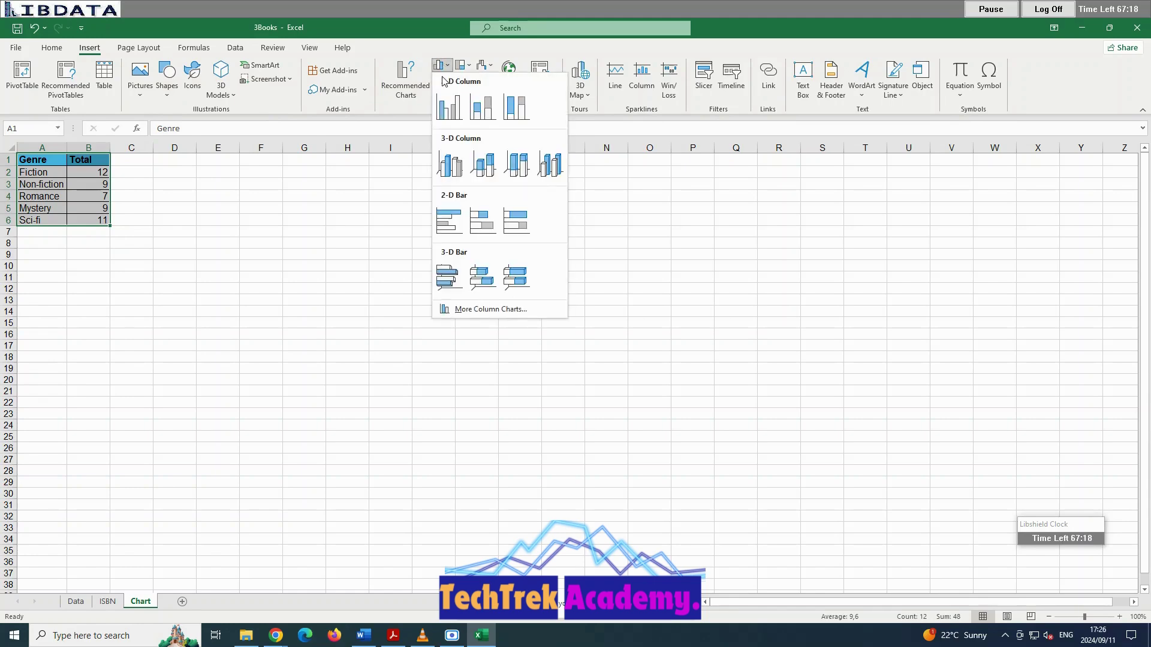
{"action": "left_click", "coordinate": [449, 107]}
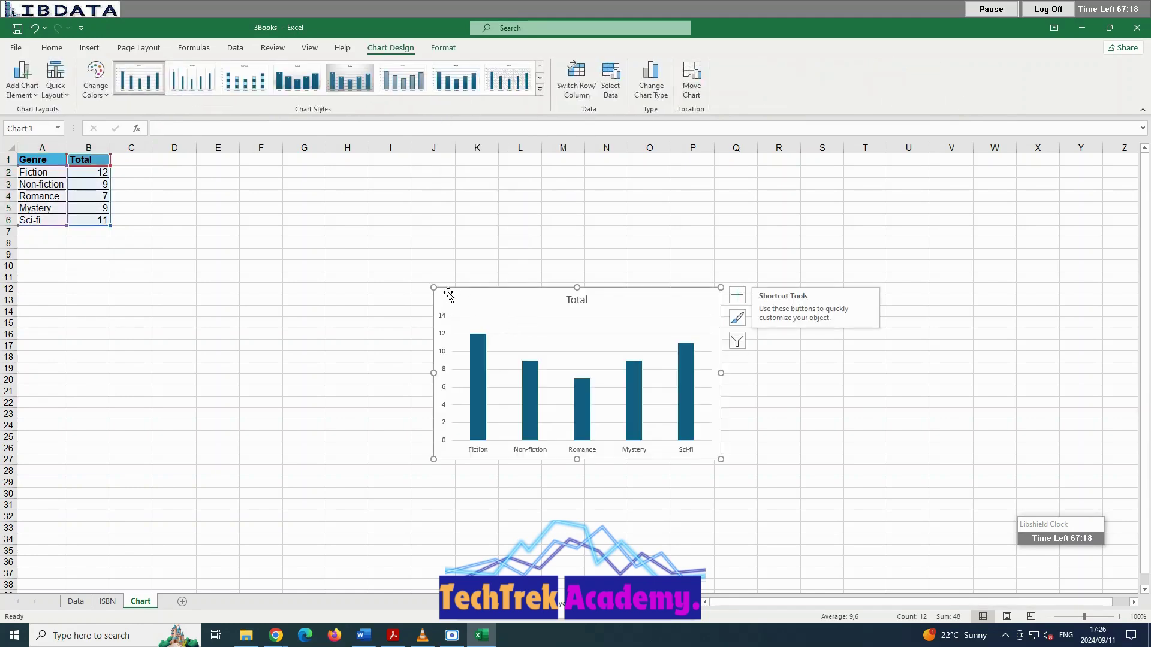
Enlarge the chart so that it spans about columns G to T and rows 4 to 31.
{"action": "left_click_drag", "start_coordinate": [433, 287], "coordinate": [227, 193]}
{"action": "left_click_drag", "start_coordinate": [722, 460], "coordinate": [906, 552]}
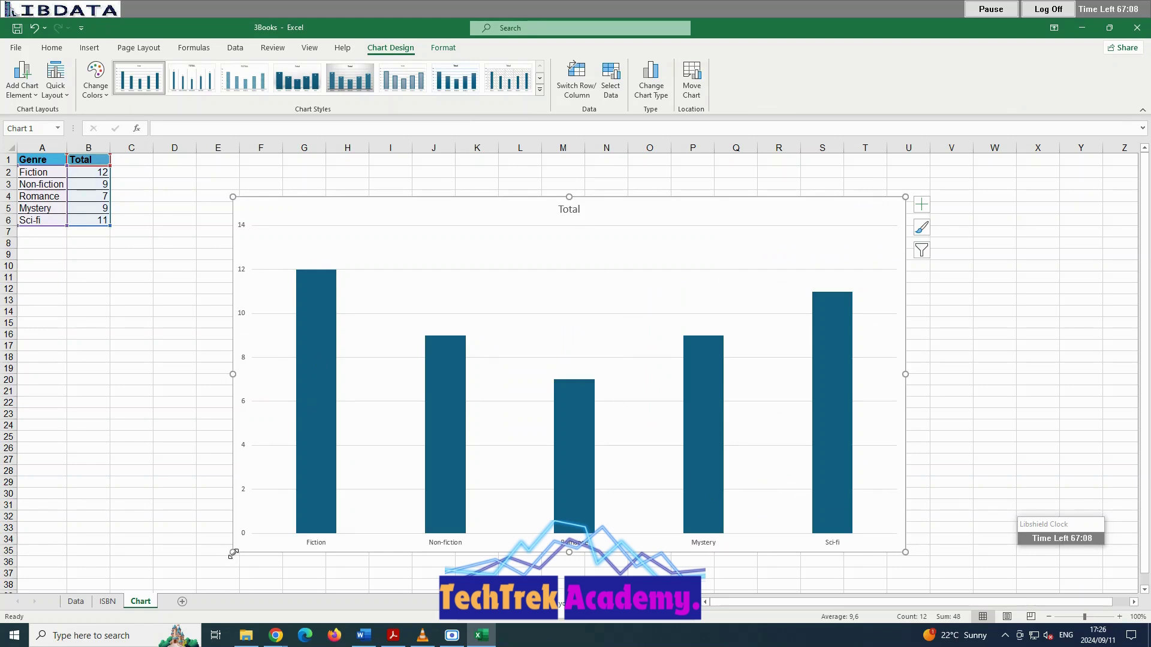
{"action": "left_click_drag", "start_coordinate": [233, 553], "coordinate": [306, 515]}
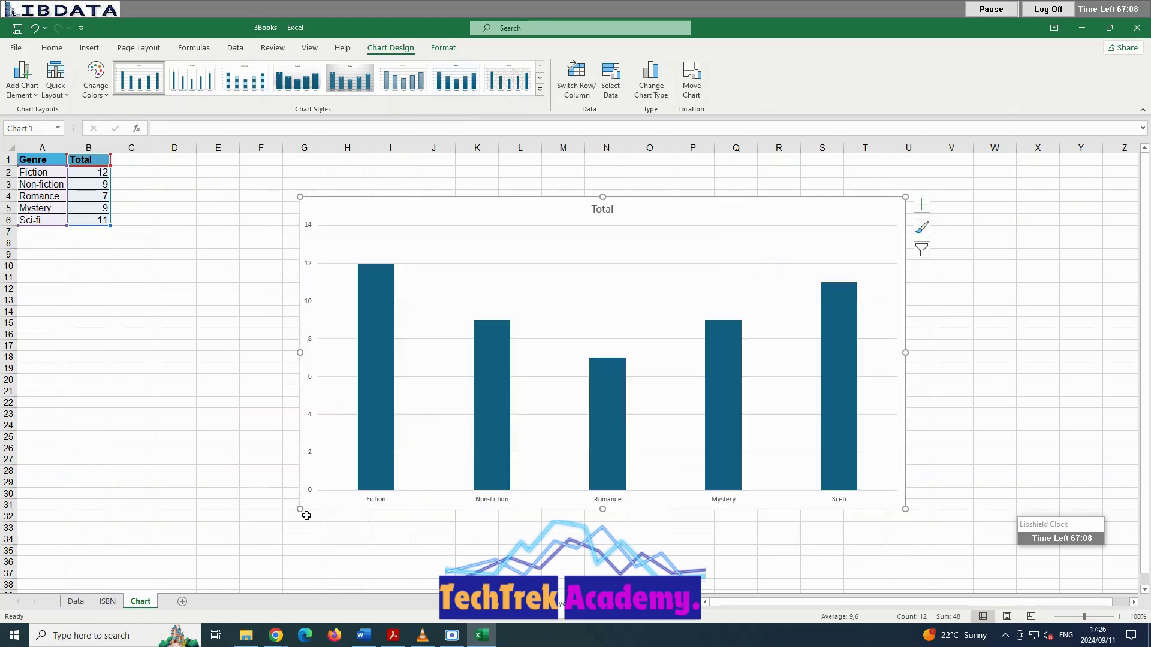
Change the chart title to Genre.
{"action": "double_click", "coordinate": [602, 208]}
{"action": "left_click", "coordinate": [614, 209]}
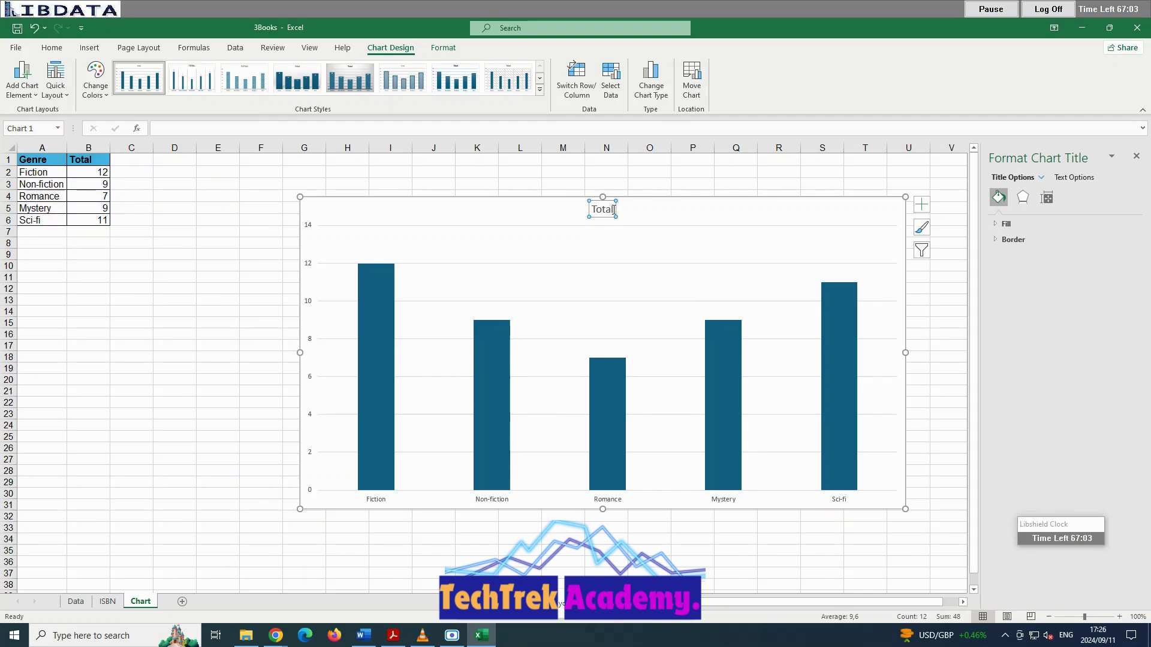
{"action": "double_click", "coordinate": [609, 210]}
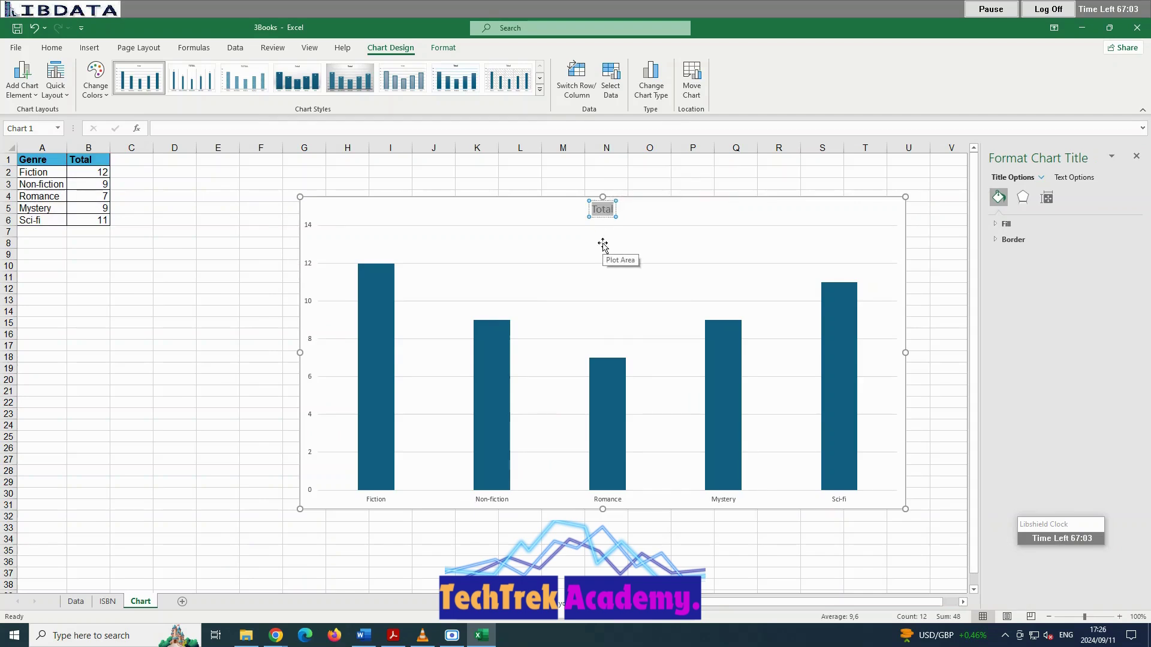
{"action": "type", "text": "gENRE"}
{"action": "key", "text": "BackSpace"}
{"action": "key", "text": "BackSpace"}
{"action": "key", "text": "BackSpace"}
{"action": "key", "text": "BackSpace"}
{"action": "key", "text": "BackSpace"}
{"action": "type", "text": "Genre"}
Add data labels to the columns of the Genre chart.
{"action": "left_click", "coordinate": [885, 207]}
{"action": "left_click", "coordinate": [921, 205]}
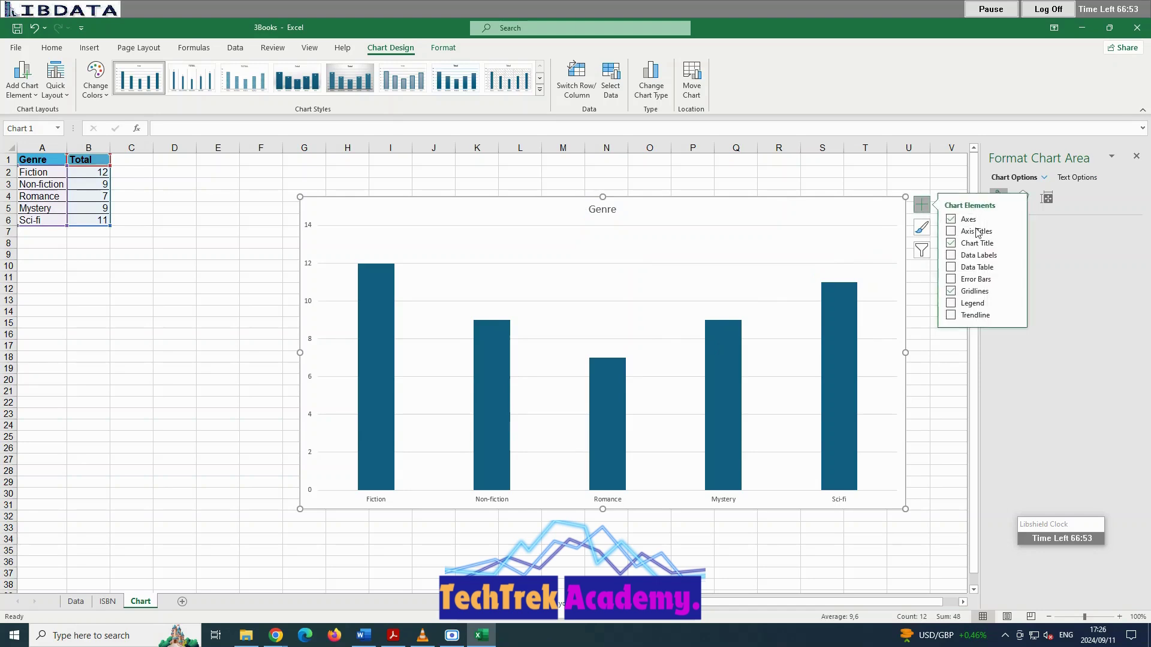
{"action": "left_click", "coordinate": [953, 256]}
{"action": "mouse_move", "coordinate": [838, 330]}
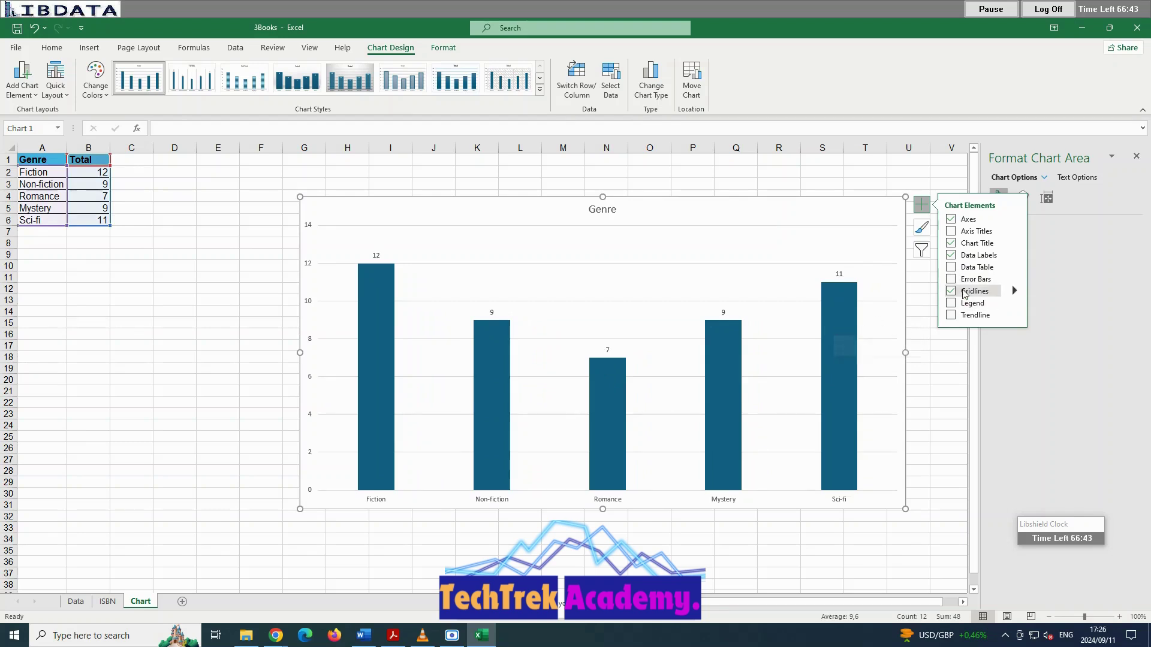
Select only the Fiction column in the chart and set its fill to Picture or texture fill.
{"action": "left_click", "coordinate": [373, 408]}
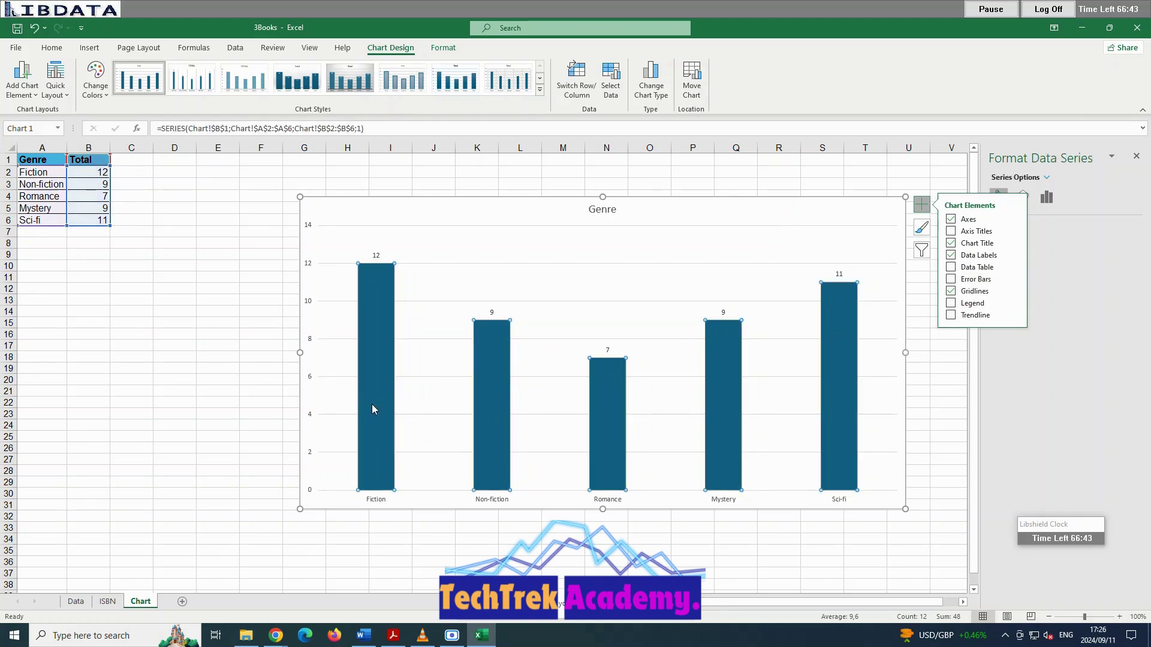
{"action": "left_click", "coordinate": [371, 404]}
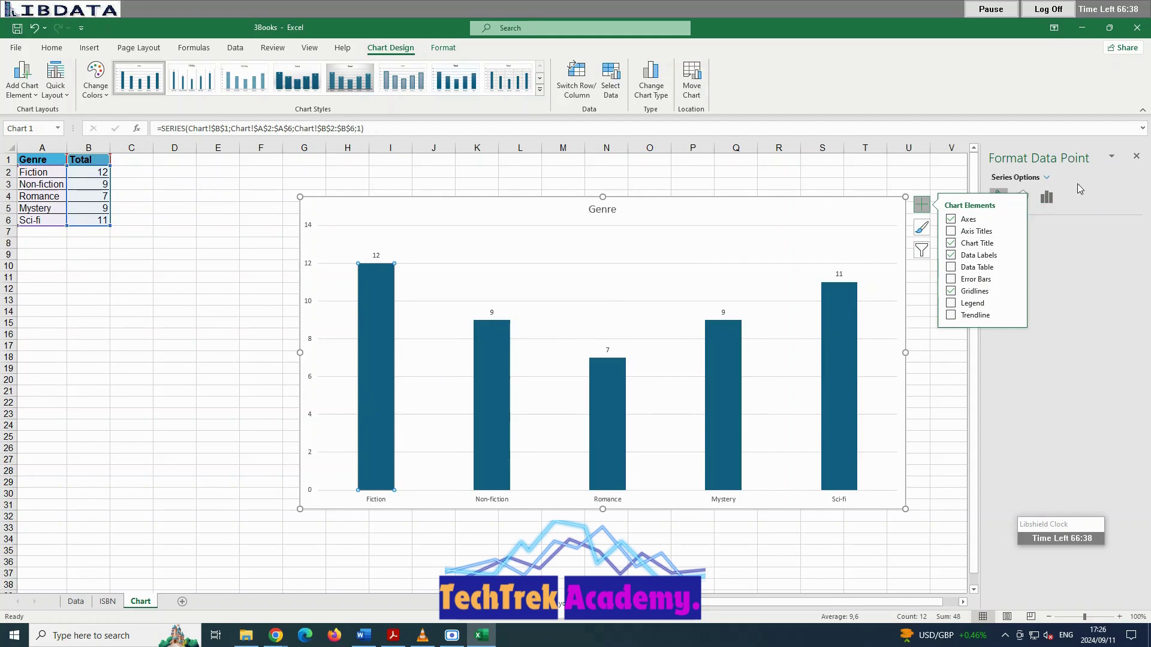
{"action": "left_click", "coordinate": [1043, 244]}
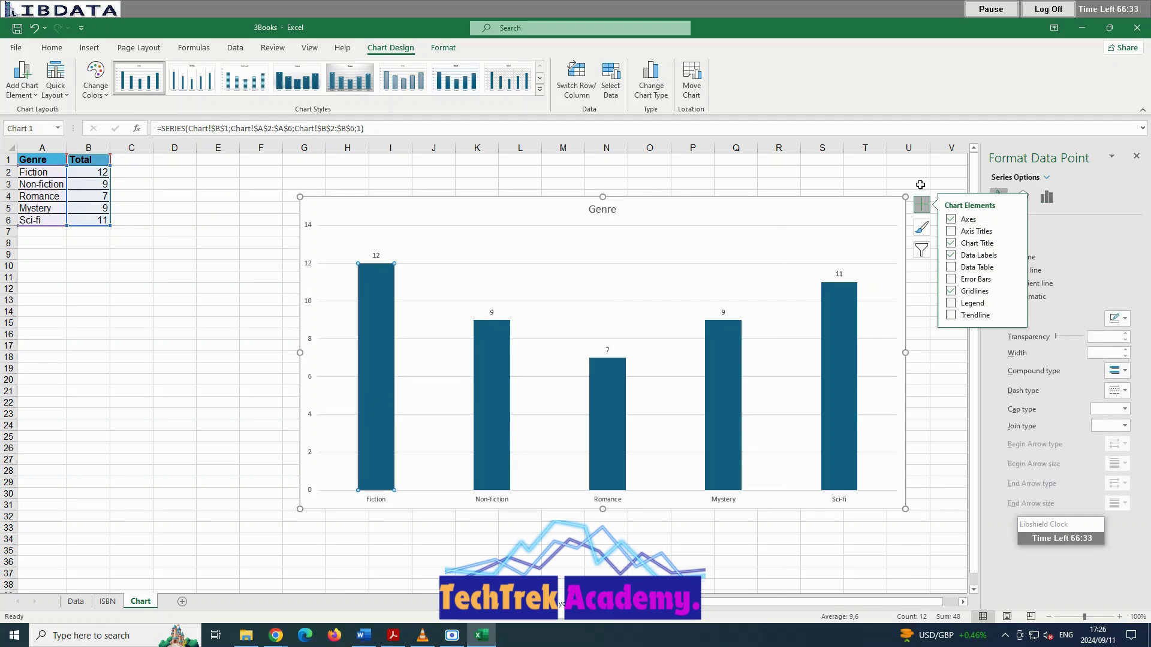
{"action": "left_click", "coordinate": [920, 184]}
{"action": "left_click", "coordinate": [372, 368]}
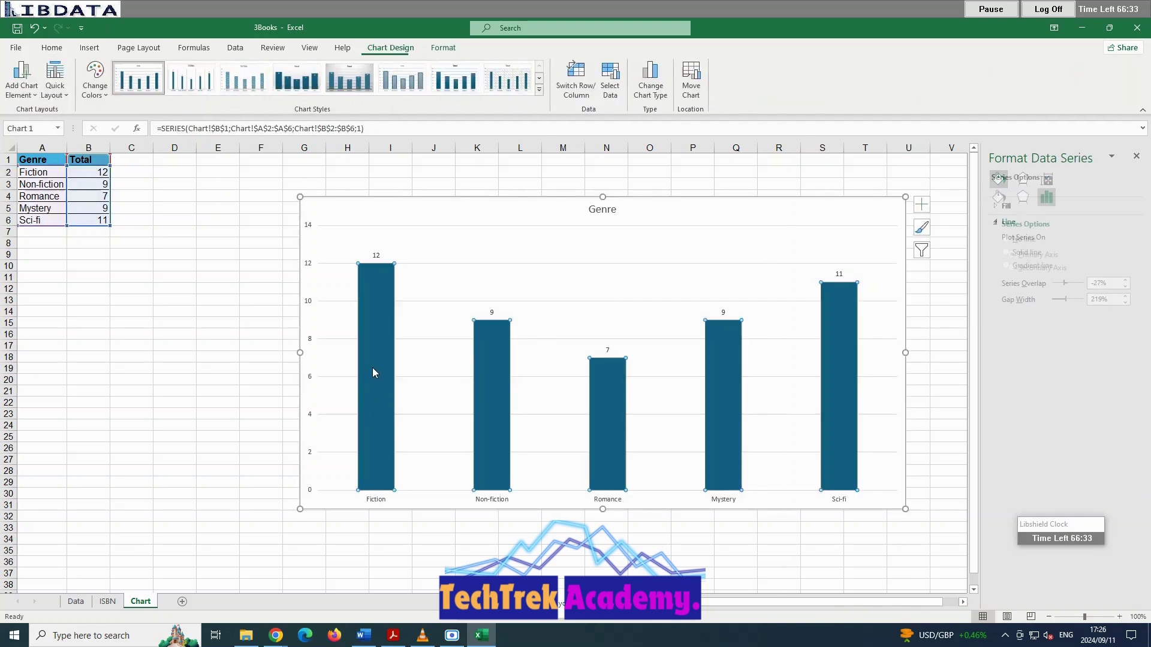
{"action": "left_click", "coordinate": [371, 368]}
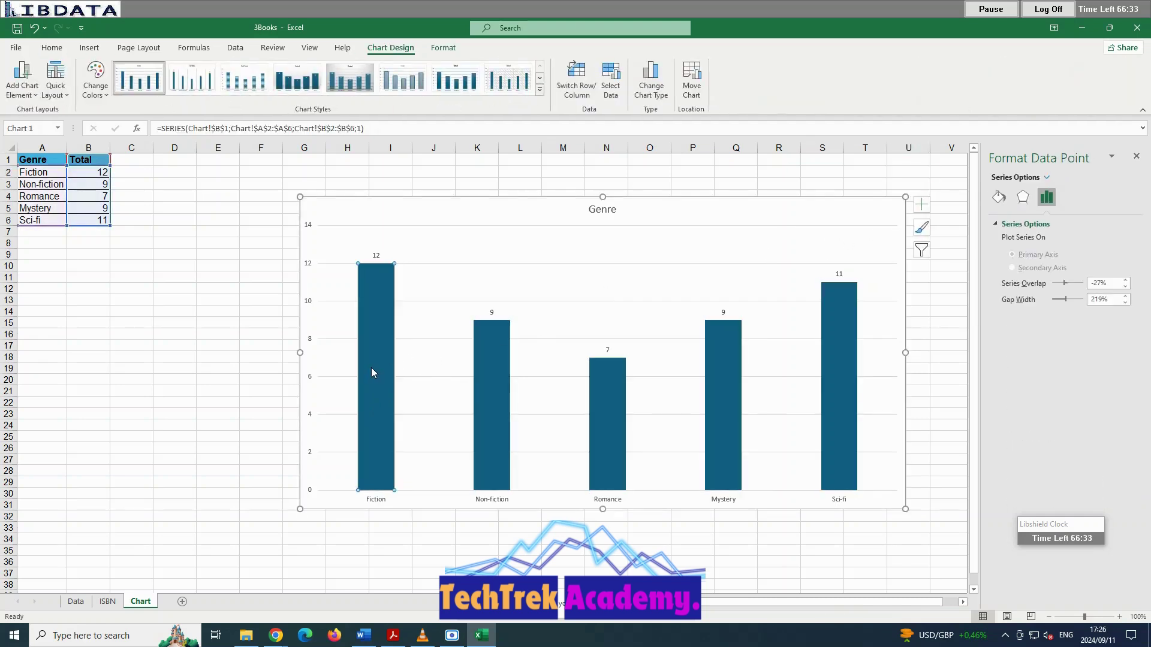
{"action": "left_click", "coordinate": [998, 197]}
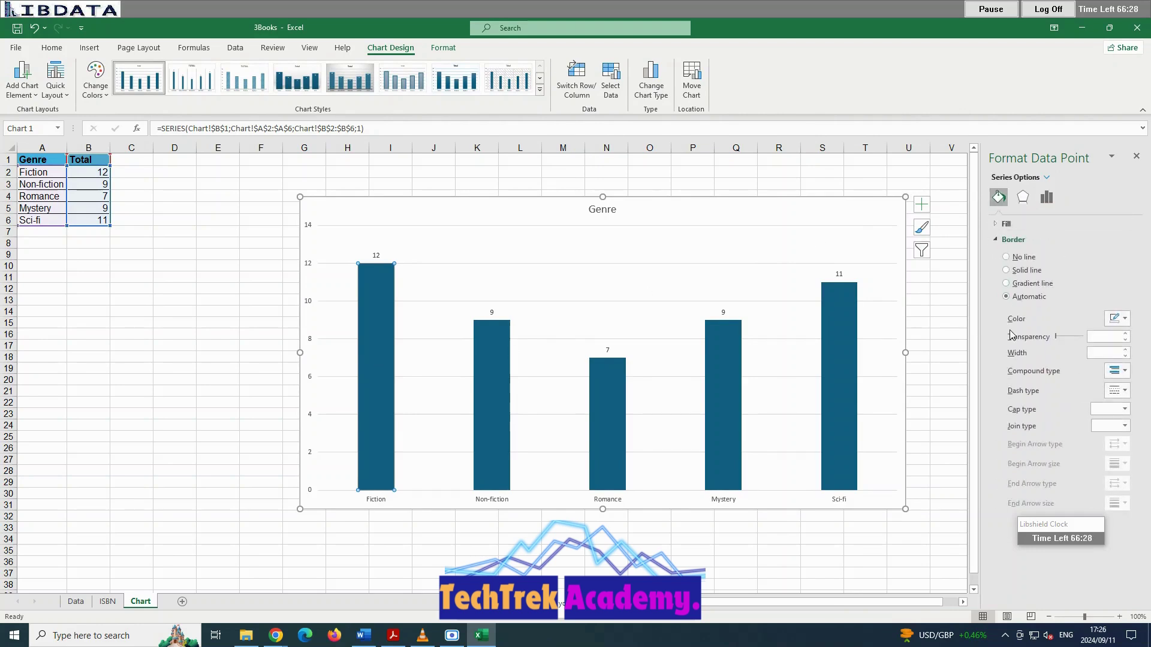
{"action": "left_click", "coordinate": [1005, 225]}
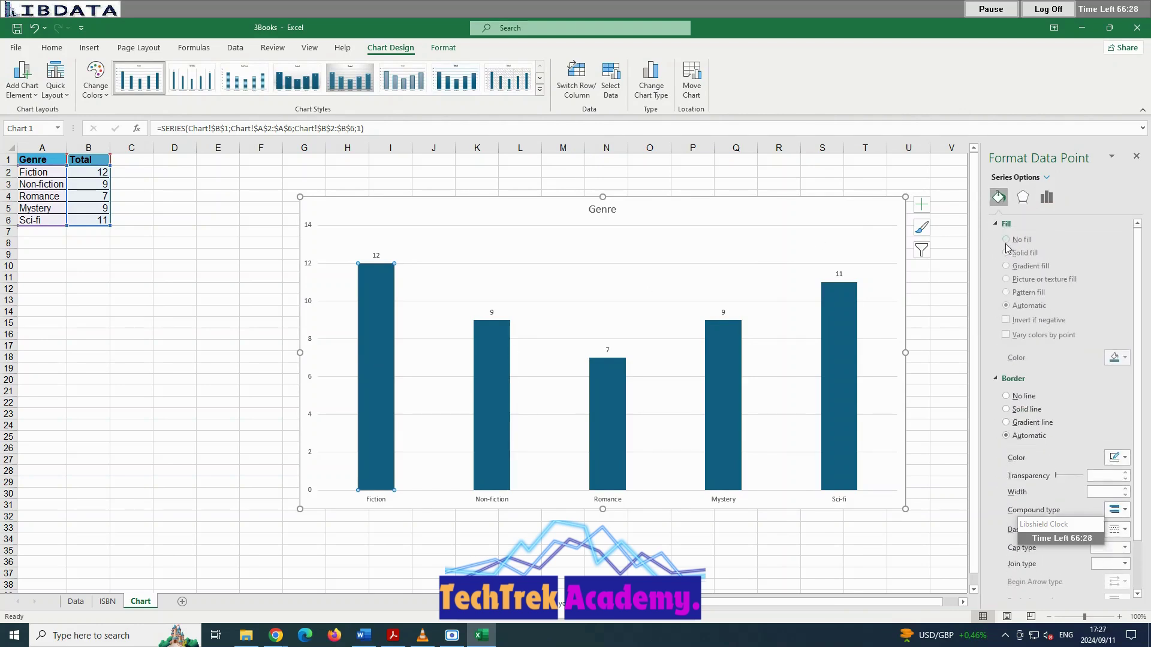
{"action": "left_click", "coordinate": [1007, 280]}
Fill the Fiction column with the 3Heart picture from the CAT P1 Prelim 2024 DATA folder in Desktop > Prelim X2, and set it to Stack.
{"action": "left_click", "coordinate": [1023, 371]}
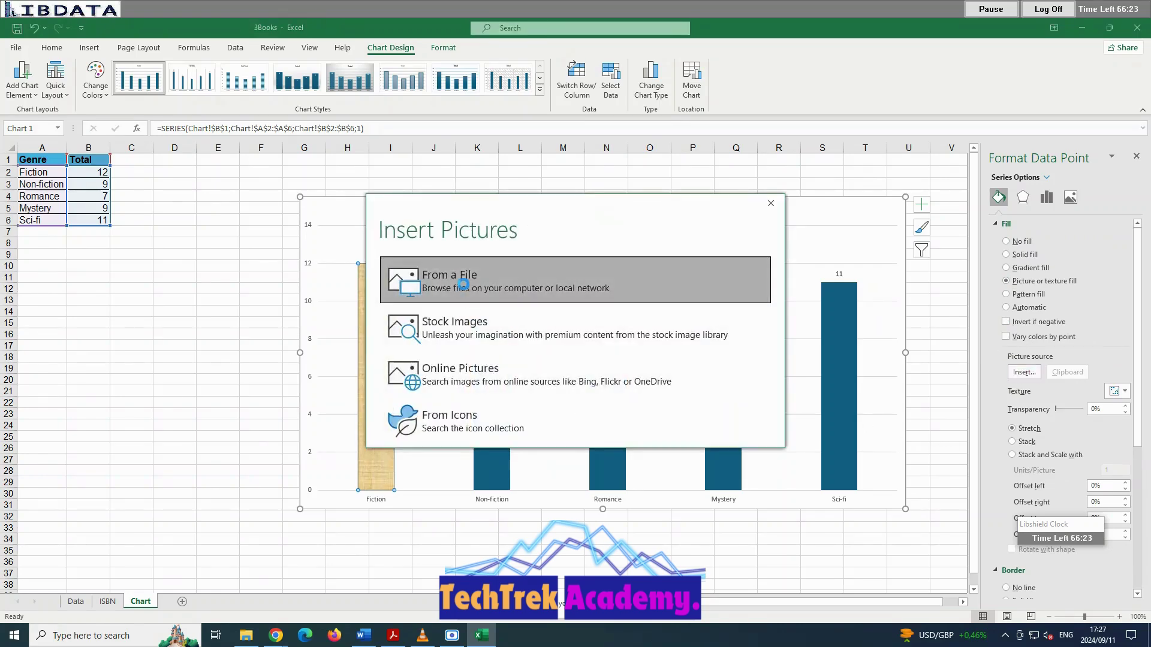
{"action": "left_click", "coordinate": [465, 290]}
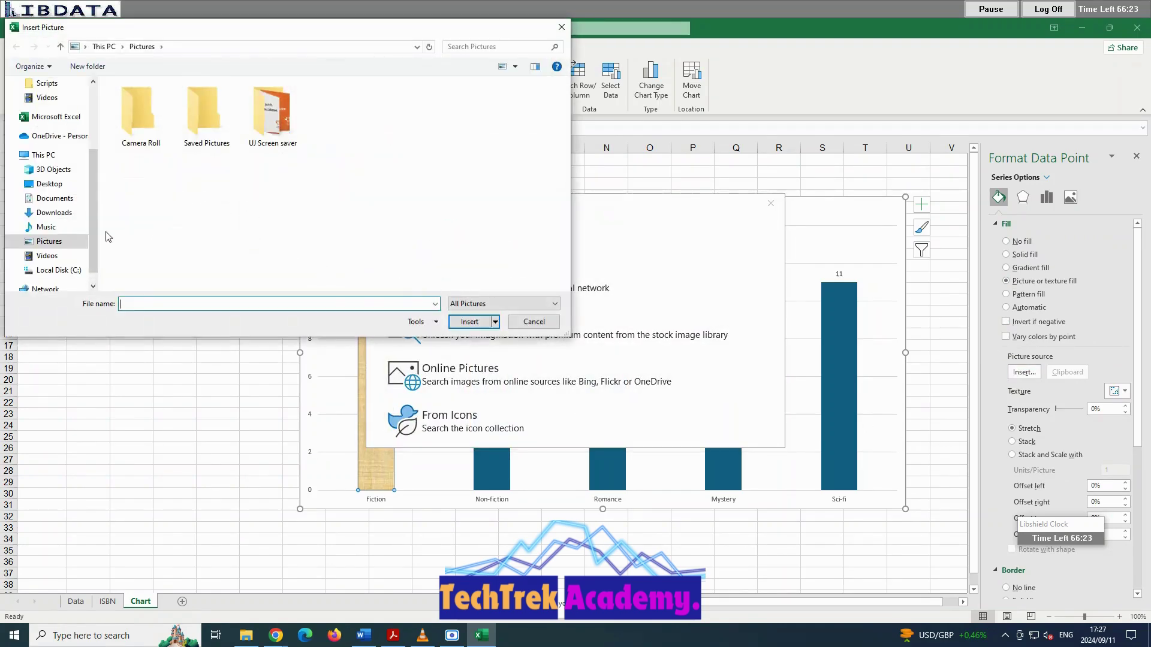
{"action": "left_click", "coordinate": [59, 185]}
{"action": "double_click", "coordinate": [136, 108]}
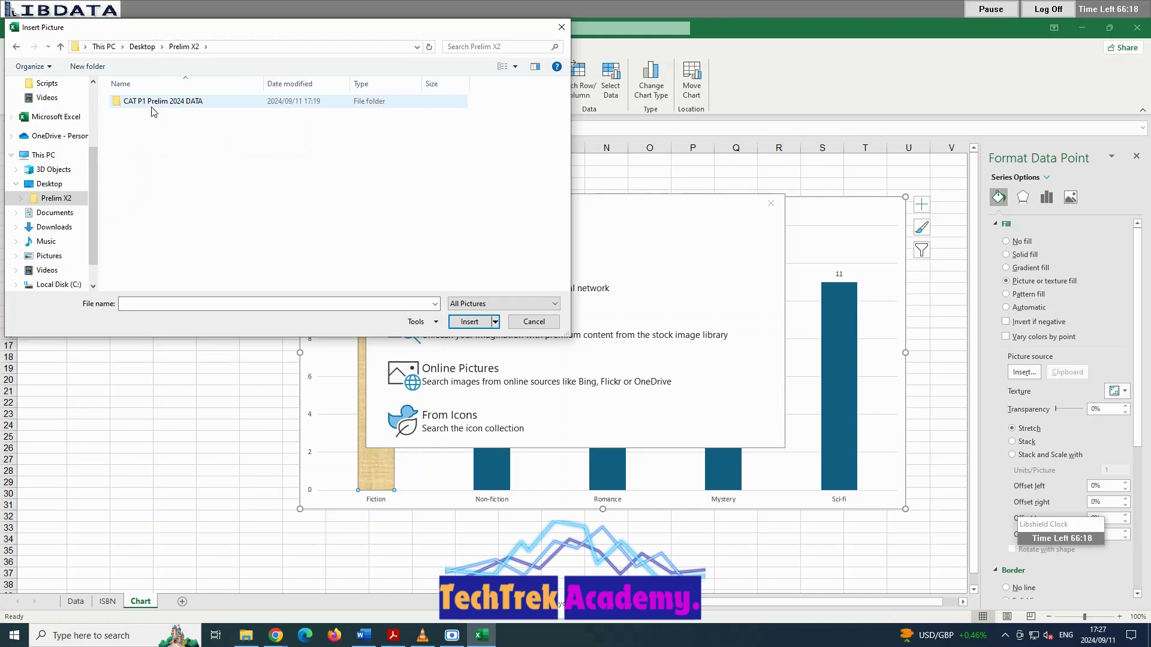
{"action": "double_click", "coordinate": [137, 109]}
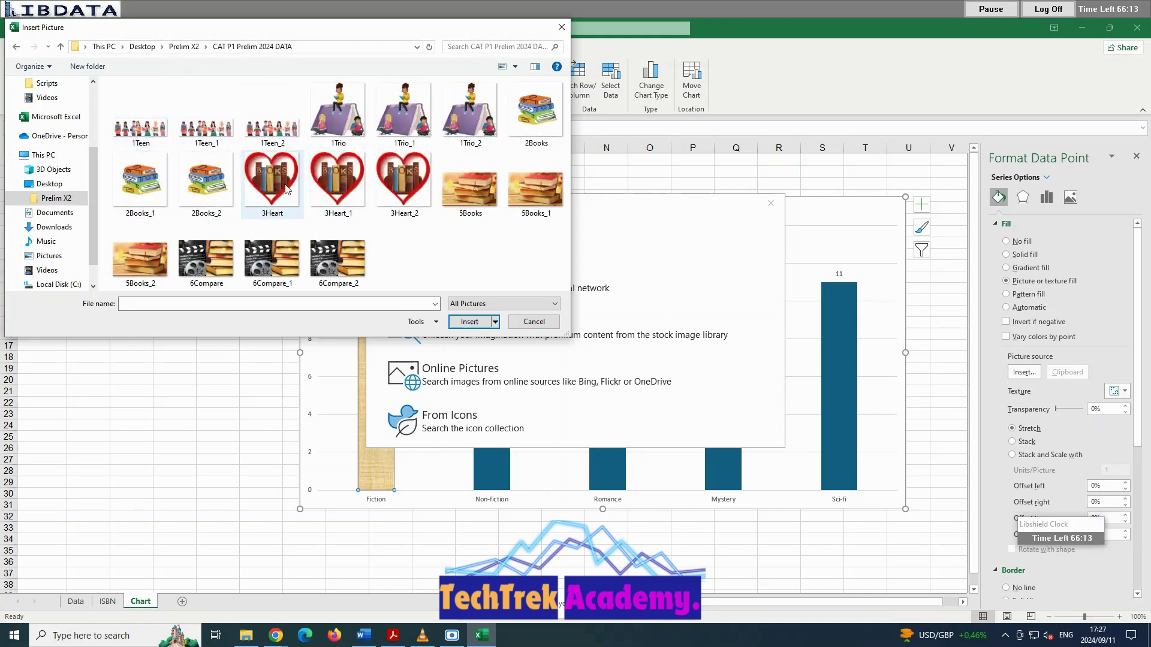
{"action": "double_click", "coordinate": [272, 179]}
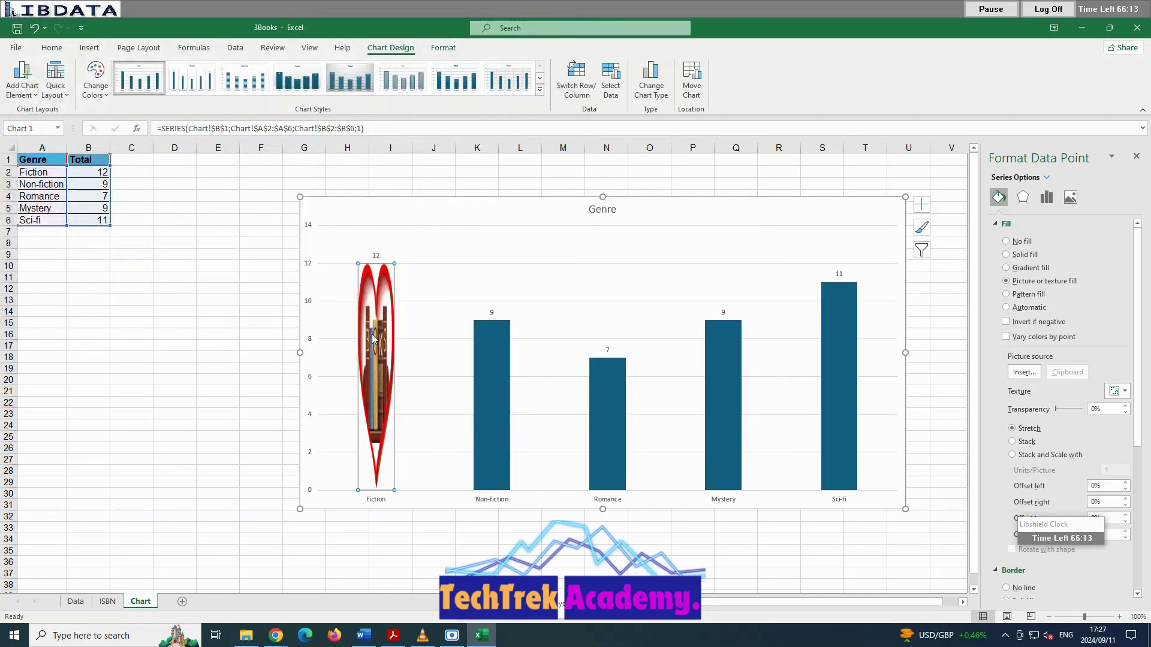
{"action": "left_click", "coordinate": [1012, 442]}
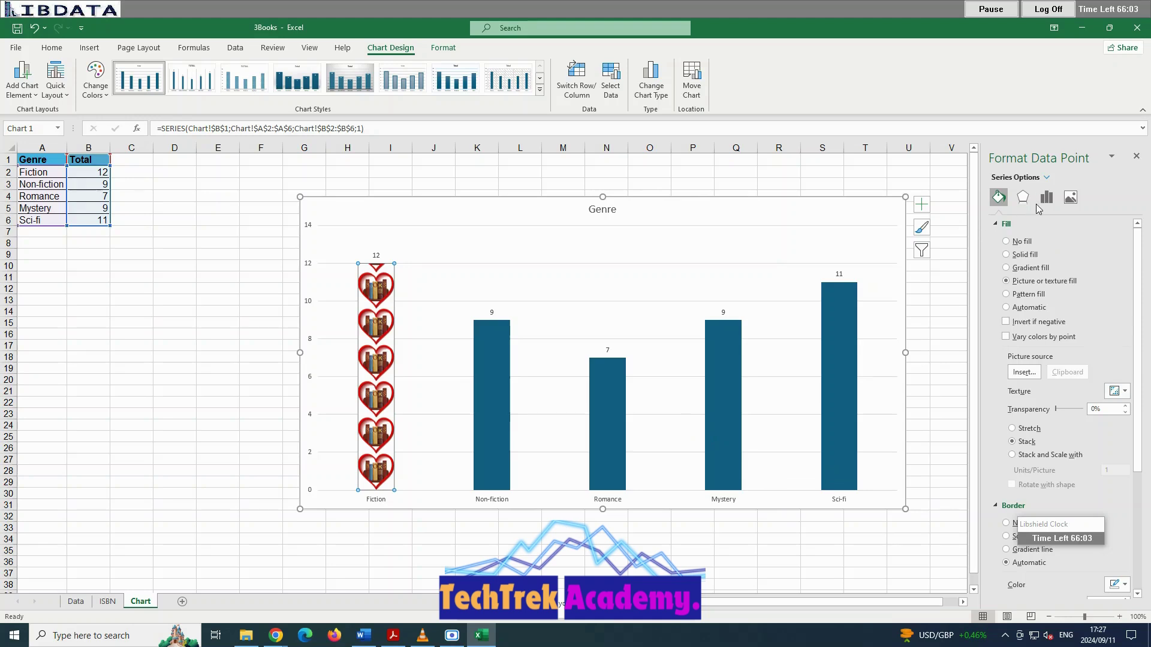
Set the Genre chart's horizontal axis to show its categories in reverse order.
{"action": "left_click", "coordinate": [753, 267]}
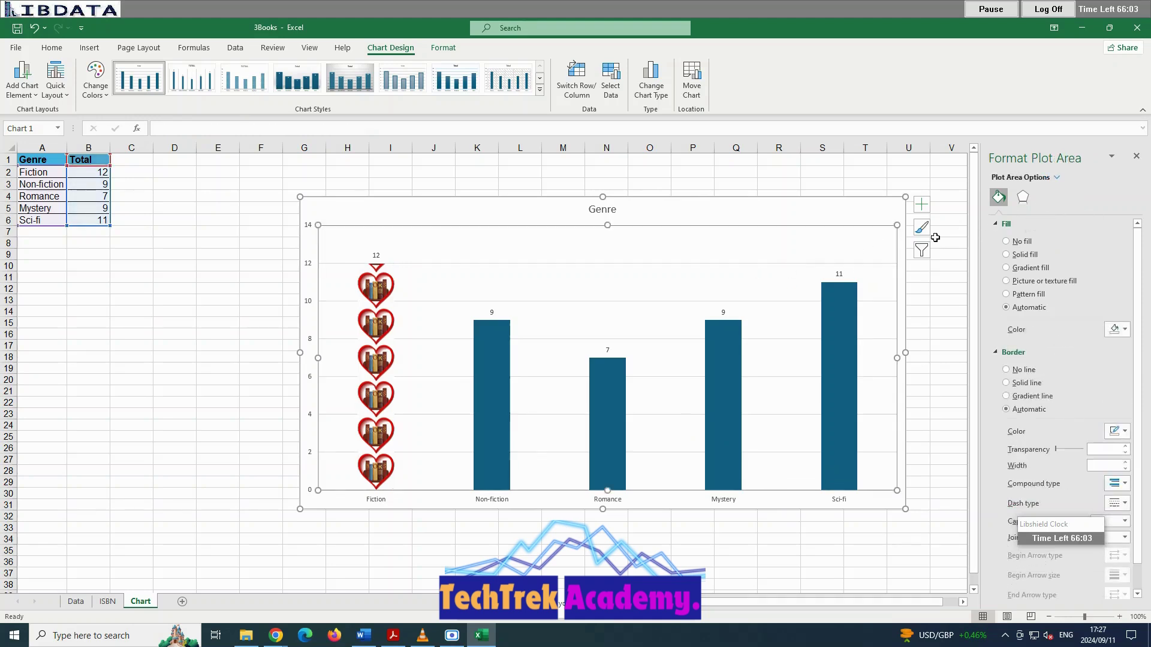
{"action": "left_click", "coordinate": [886, 204]}
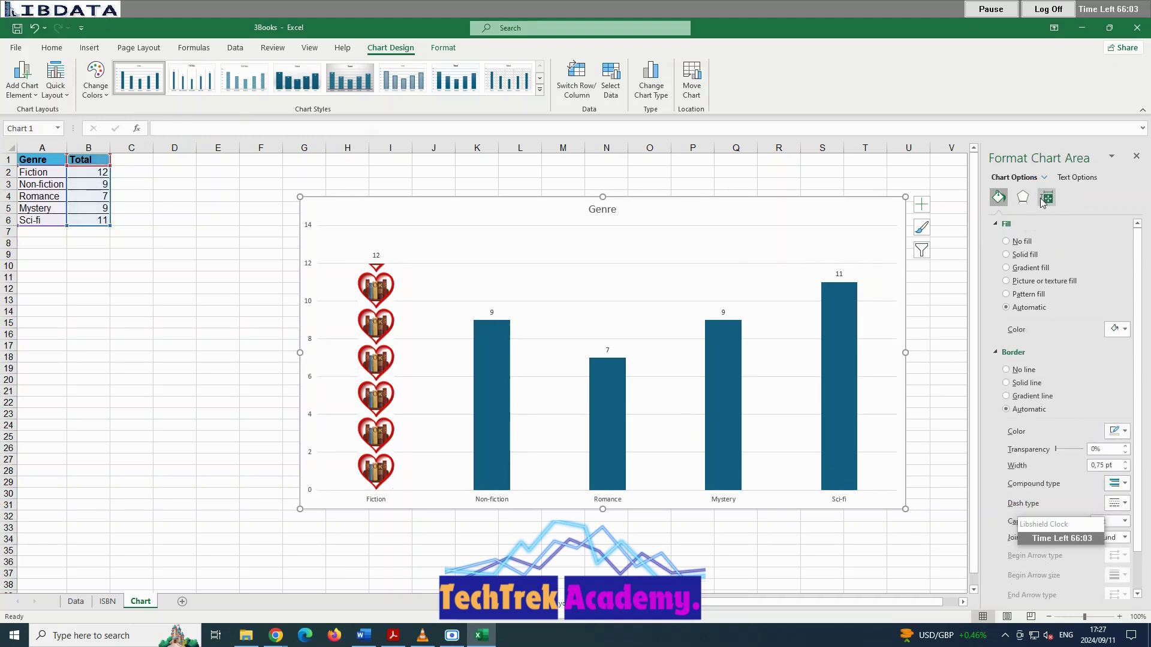
{"action": "left_click", "coordinate": [932, 208]}
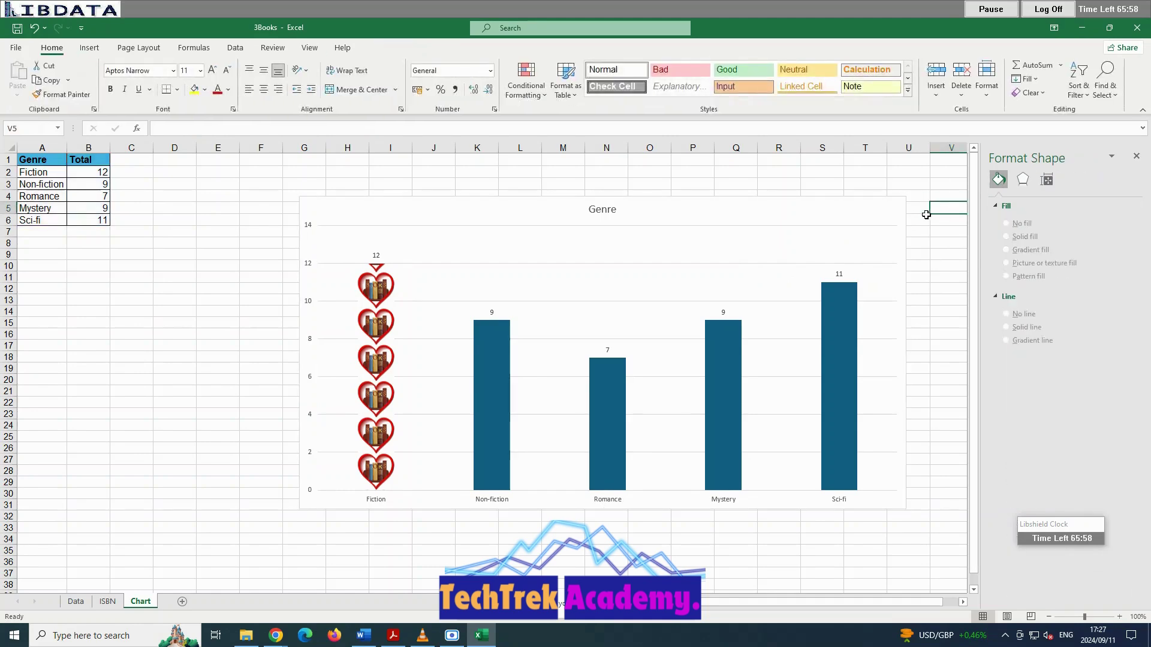
{"action": "left_click", "coordinate": [886, 211]}
{"action": "left_click", "coordinate": [924, 212]}
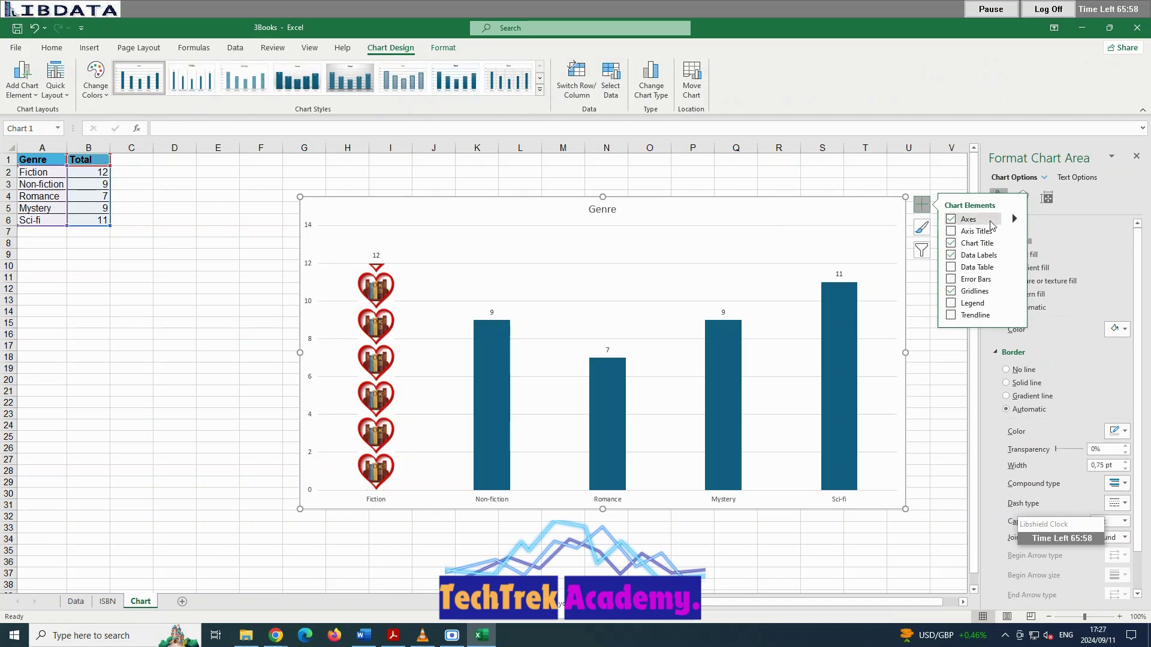
{"action": "left_click", "coordinate": [1015, 220]}
{"action": "left_click", "coordinate": [1072, 245]}
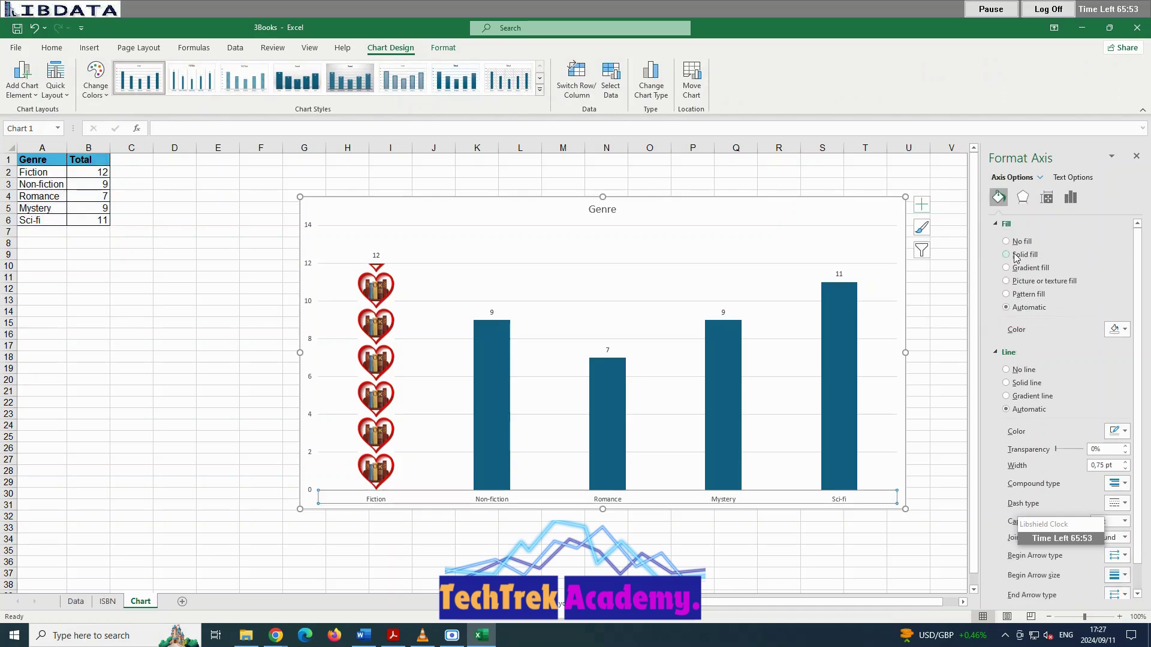
{"action": "left_click", "coordinate": [1070, 197]}
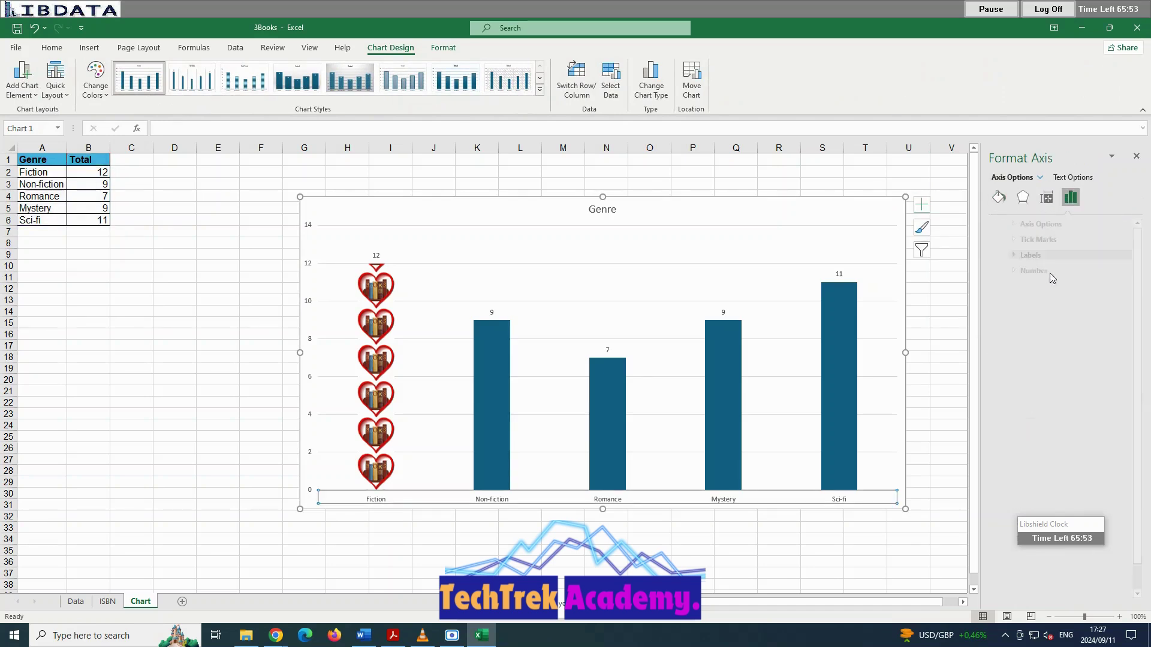
{"action": "left_click", "coordinate": [999, 226]}
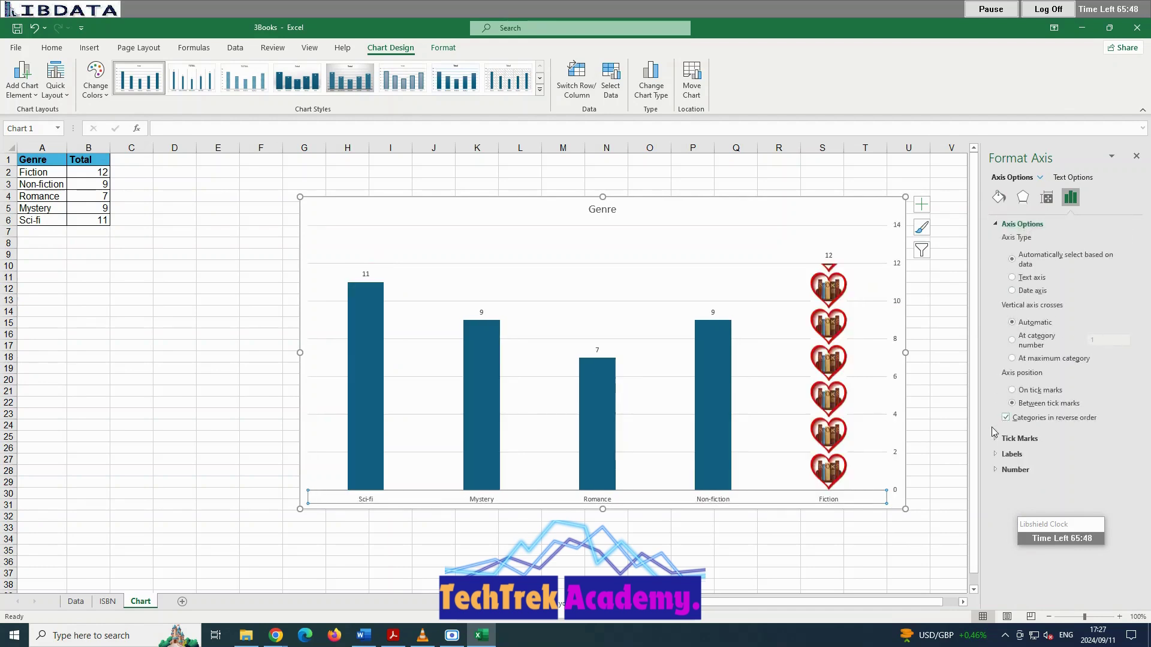
{"action": "left_click", "coordinate": [938, 413]}
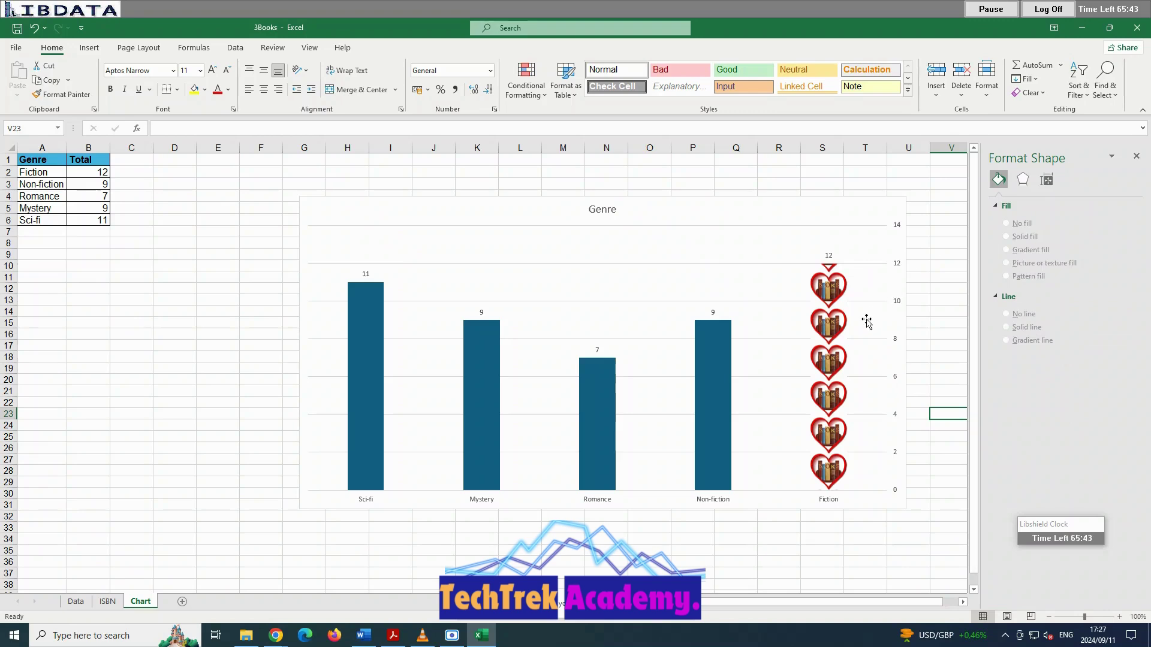
Add a legend to the Genre chart and place it at the top.
{"action": "left_click", "coordinate": [789, 217]}
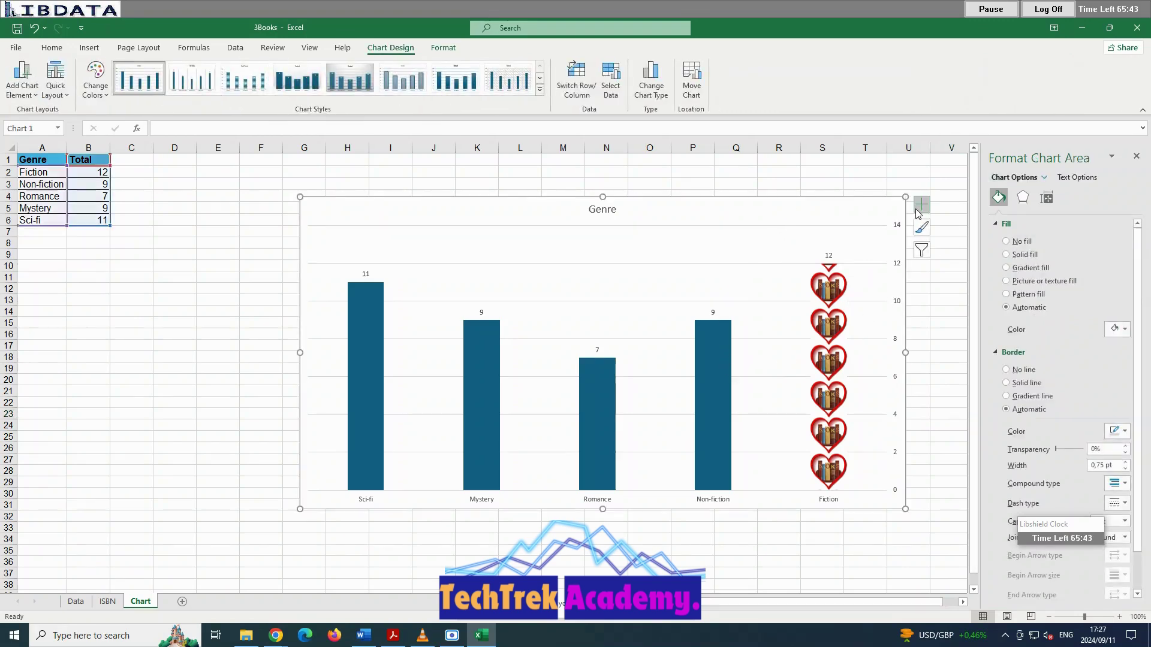
{"action": "left_click", "coordinate": [921, 204]}
{"action": "left_click", "coordinate": [951, 303]}
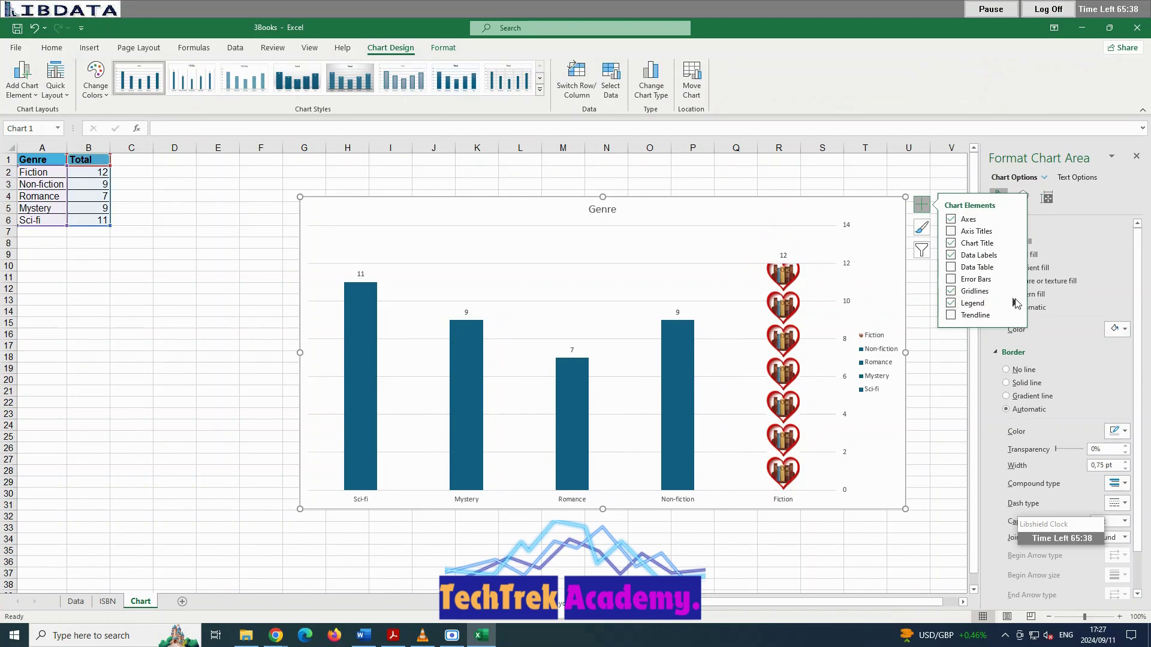
{"action": "mouse_move", "coordinate": [1016, 303]}
{"action": "left_click", "coordinate": [1043, 321]}
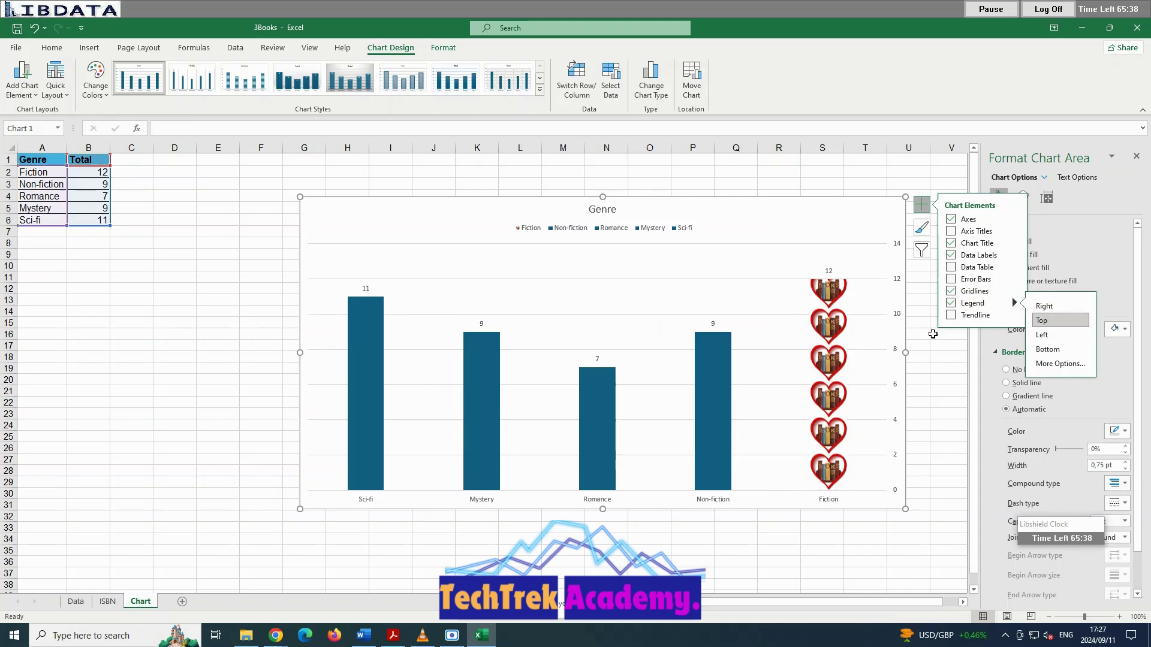
{"action": "left_click", "coordinate": [558, 551]}
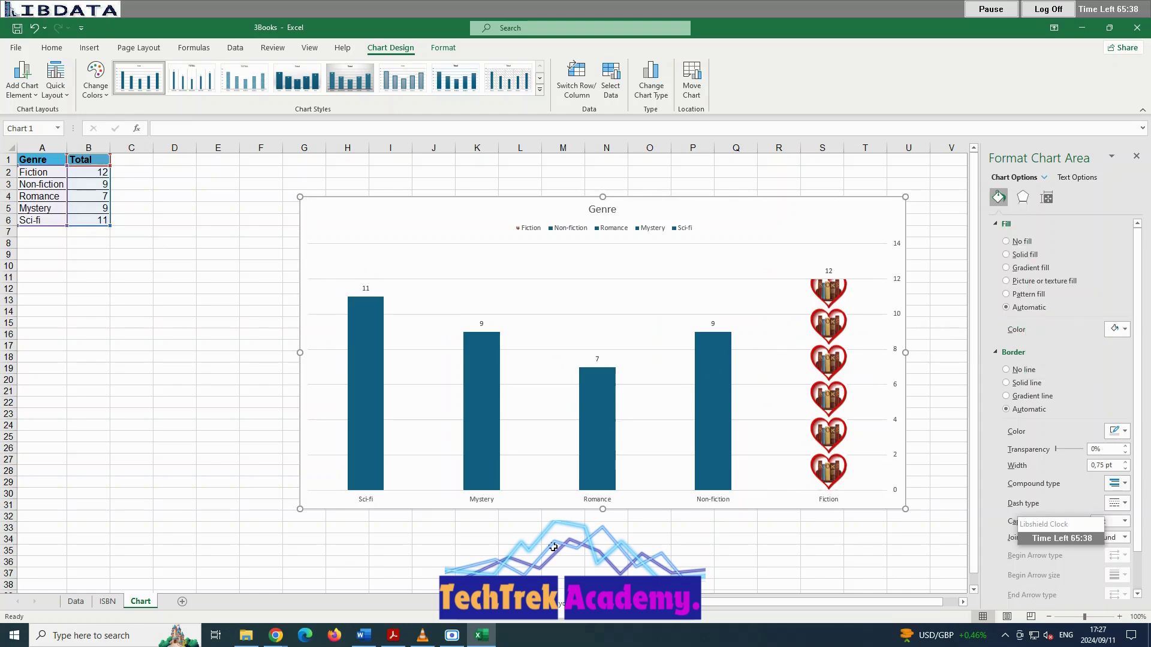
Shrink the Genre chart from its lower-left corner and move it to cover about columns G to Q, rows 7 to 27.
{"action": "left_click", "coordinate": [318, 511]}
{"action": "left_click_drag", "start_coordinate": [301, 510], "coordinate": [436, 427]}
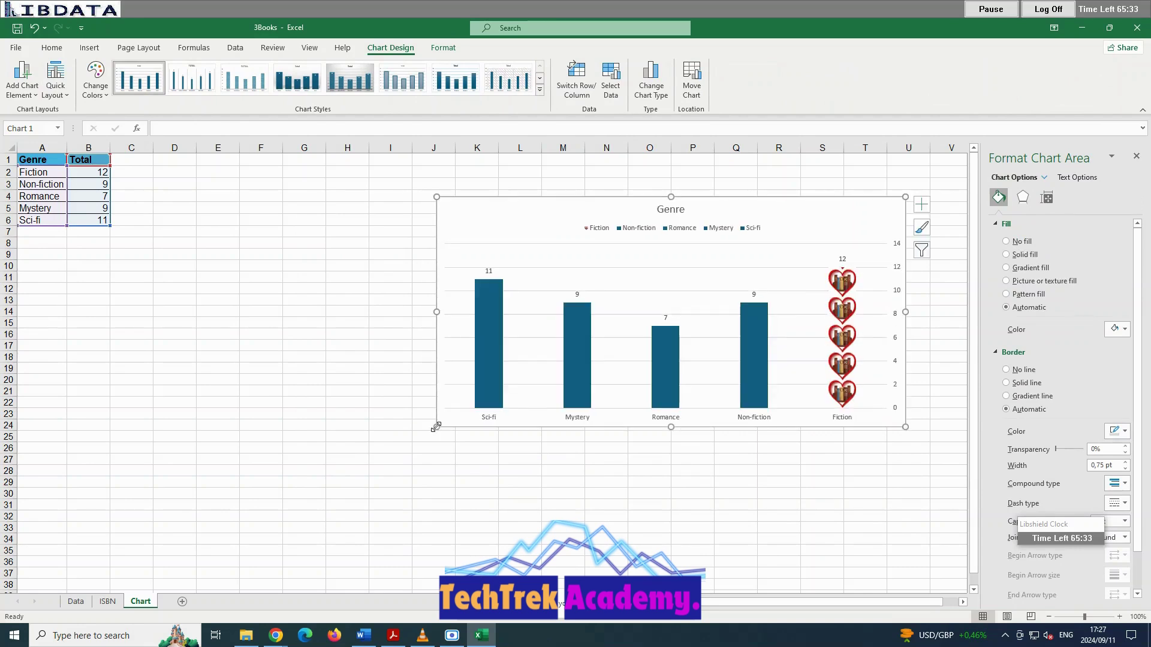
{"action": "left_click_drag", "start_coordinate": [543, 207], "coordinate": [390, 239]}
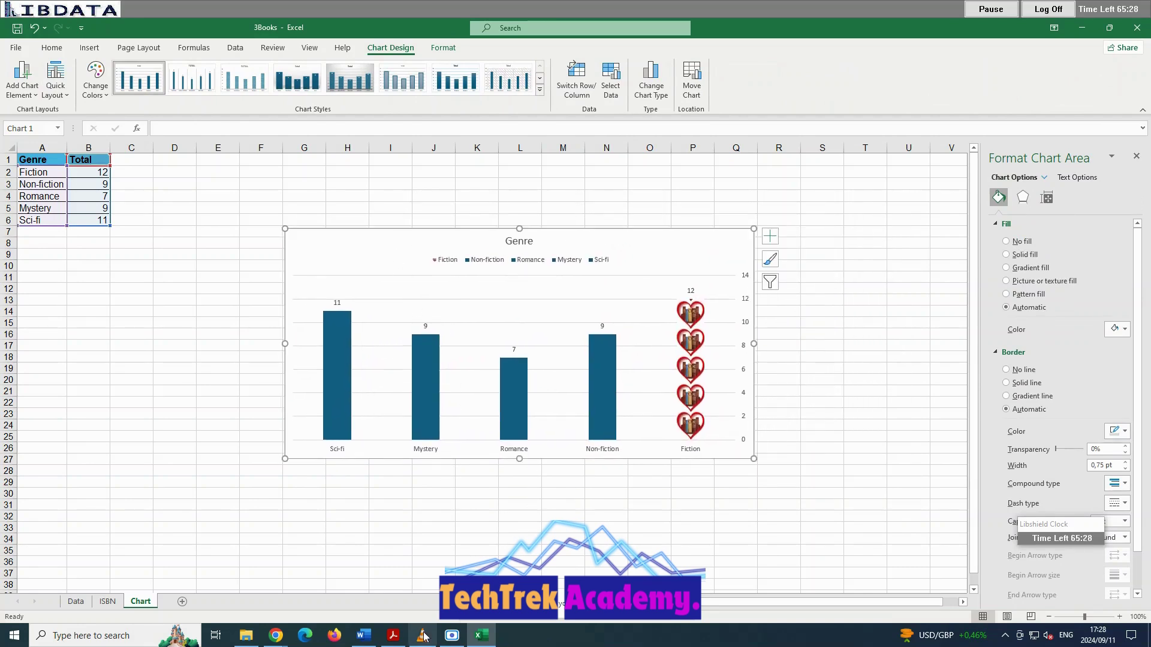
Compare the chart with the question 3.7 screenshot, and save and close the 3Books spreadsheet.
{"action": "mouse_move", "coordinate": [394, 636]}
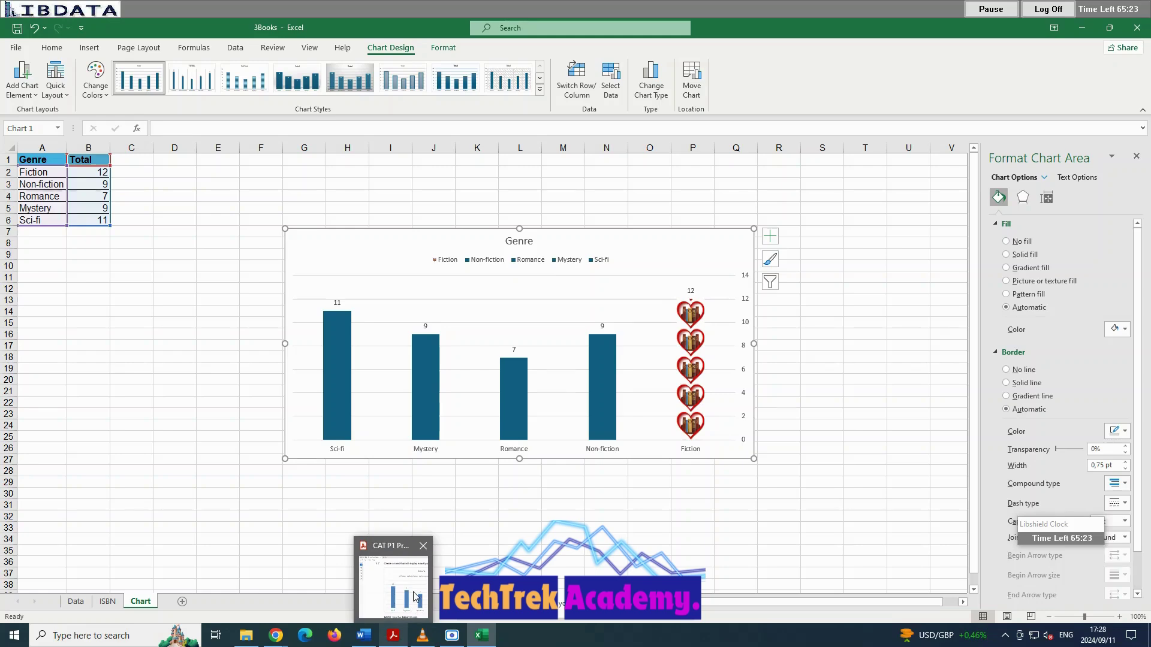
{"action": "mouse_move", "coordinate": [414, 584]}
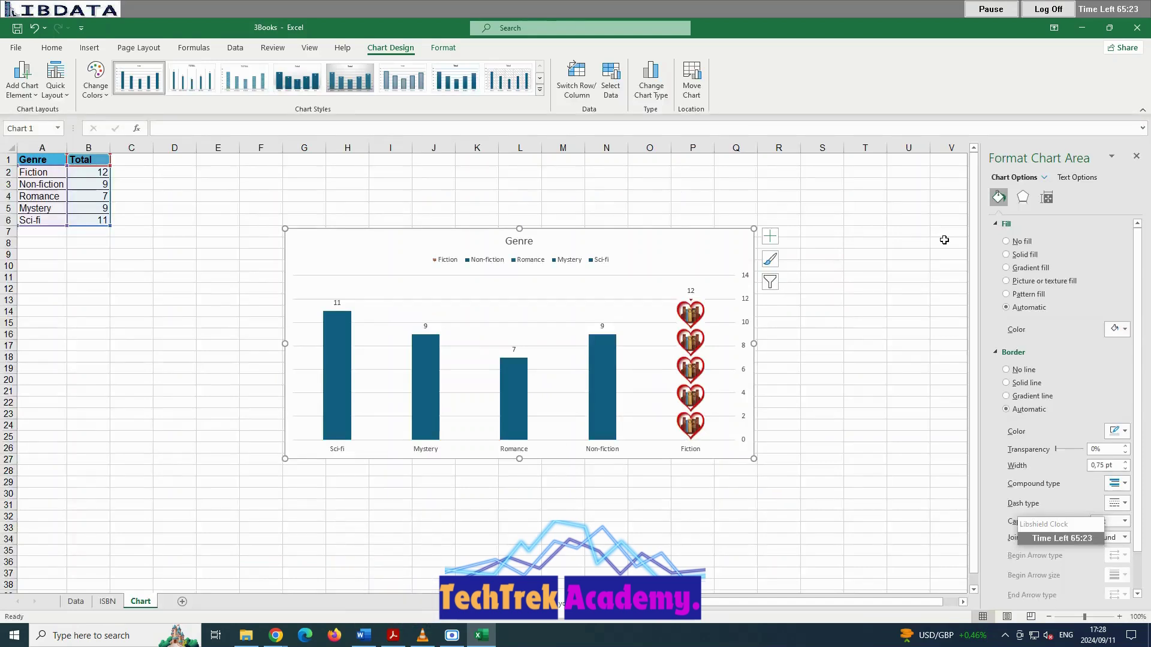
{"action": "left_click", "coordinate": [713, 497]}
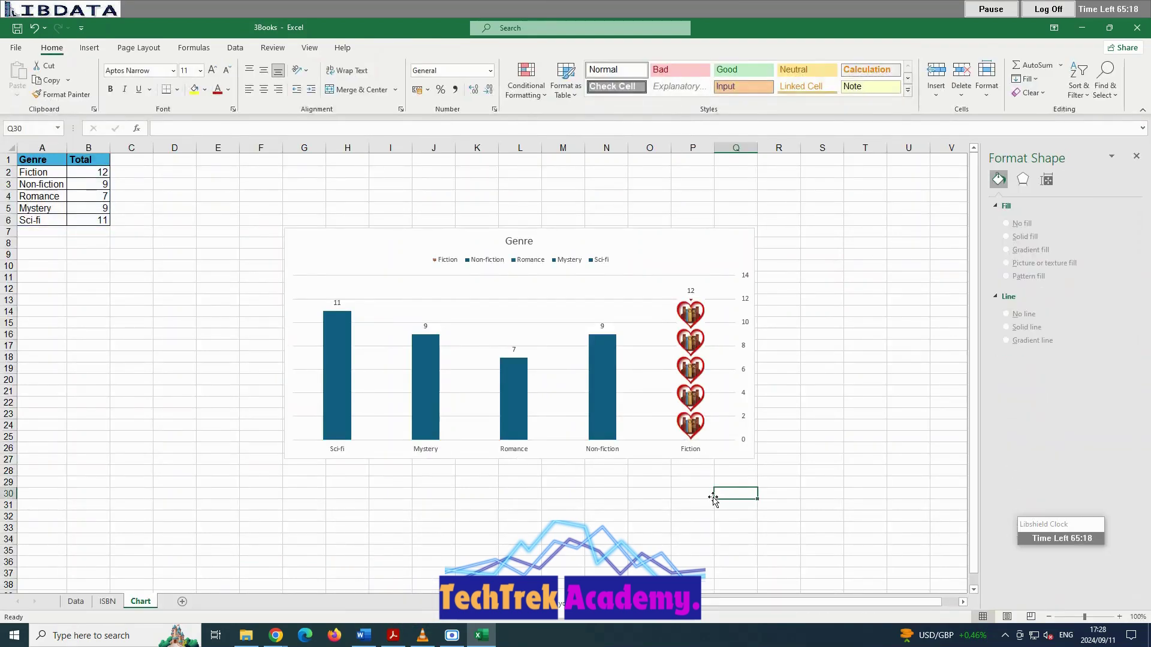
{"action": "left_click", "coordinate": [1141, 31]}
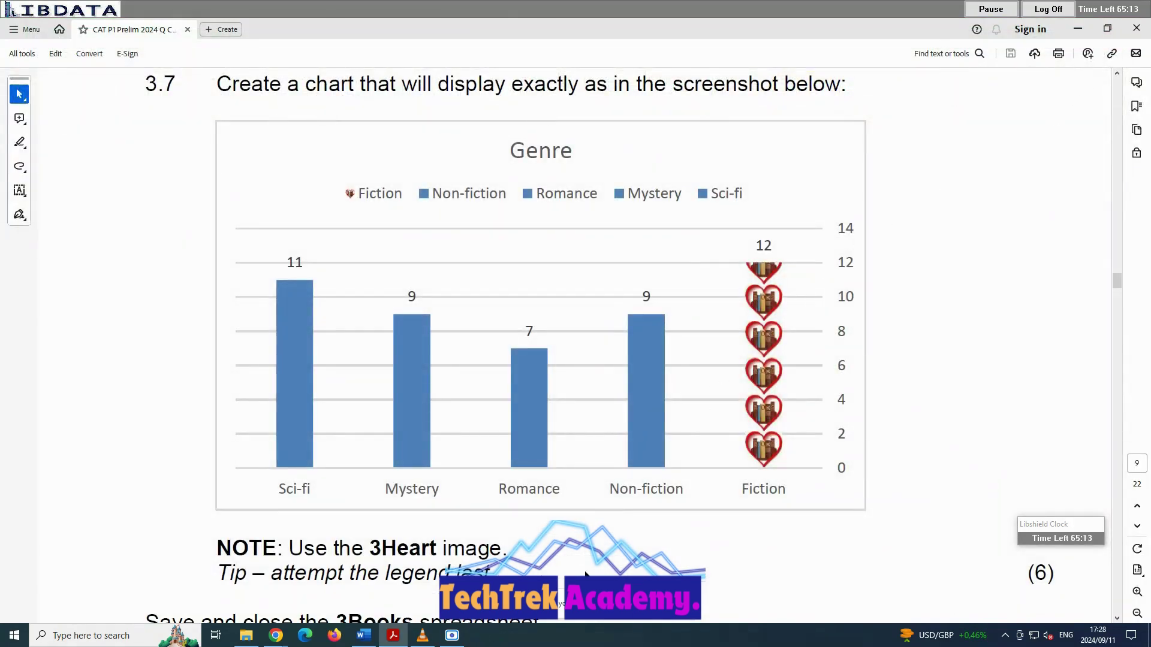
Read the Question 4 instructions in the exam PDF, especially which spreadsheet to open and tasks 4.1 and 4.2.
{"action": "scroll", "coordinate": [699, 485], "scroll_direction": "down", "scroll_amount": 3}
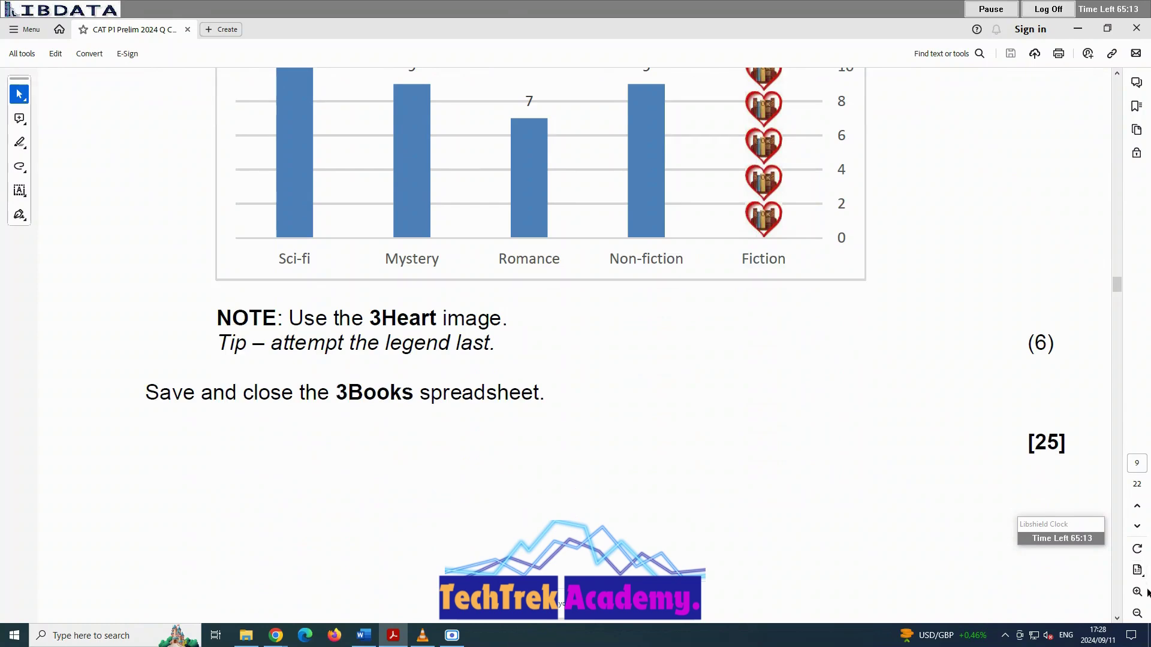
{"action": "scroll", "coordinate": [675, 475], "scroll_direction": "down", "scroll_amount": 10}
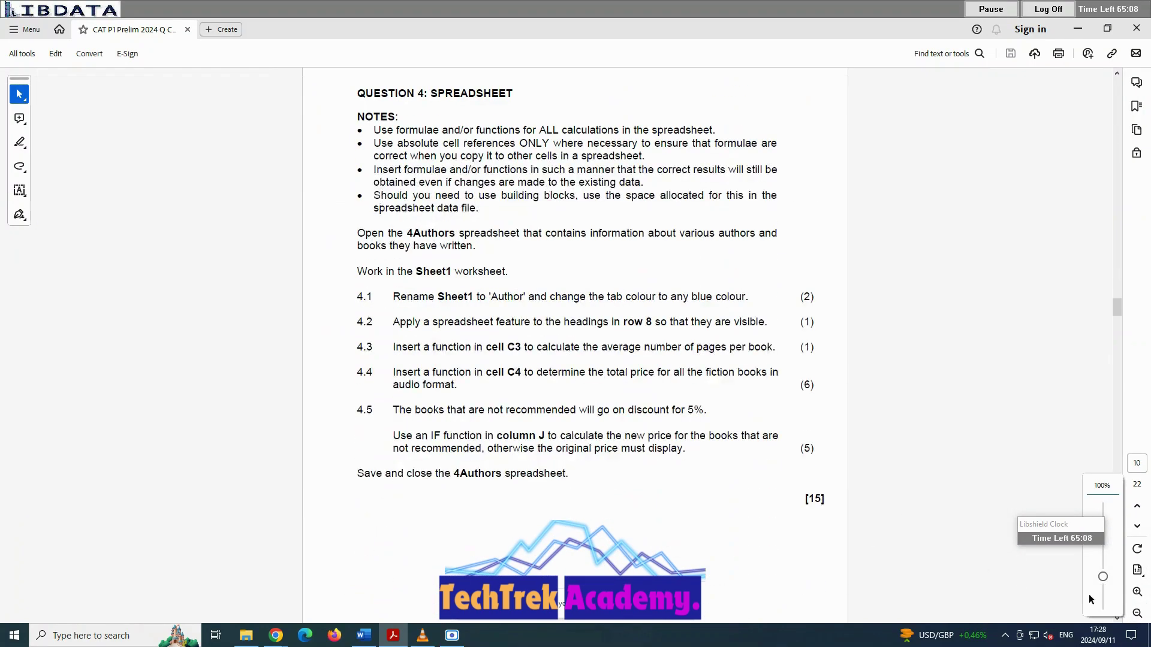
{"action": "left_click", "coordinate": [1137, 592]}
{"action": "left_click", "coordinate": [1137, 592]}
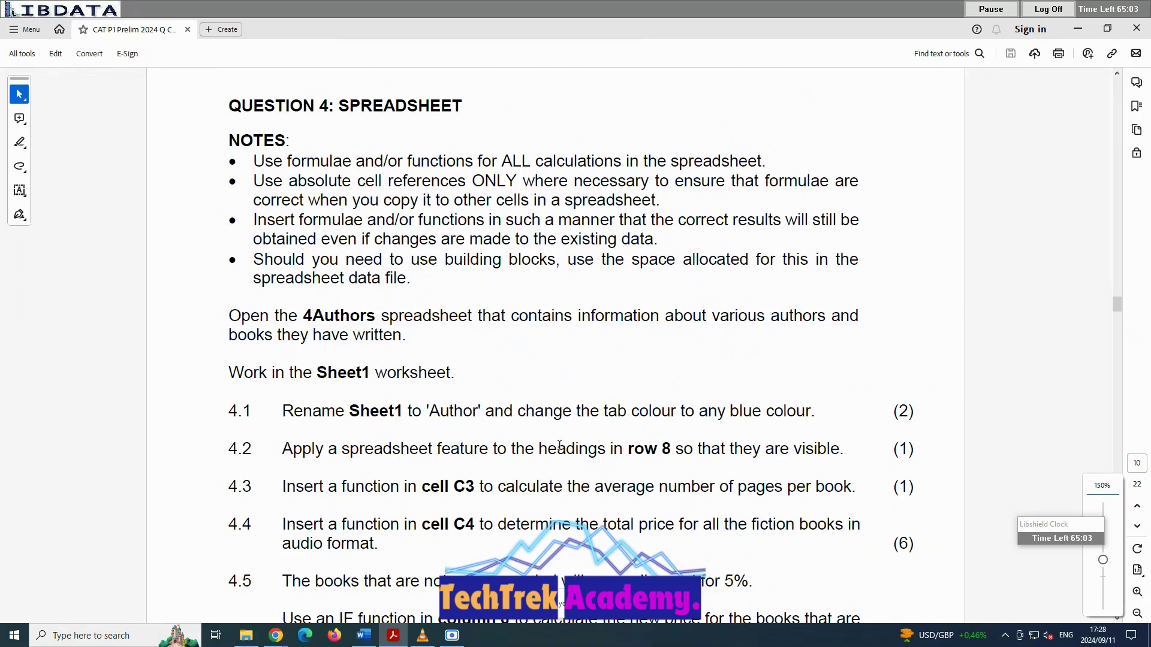
{"action": "scroll", "coordinate": [552, 446], "scroll_direction": "down", "scroll_amount": 3}
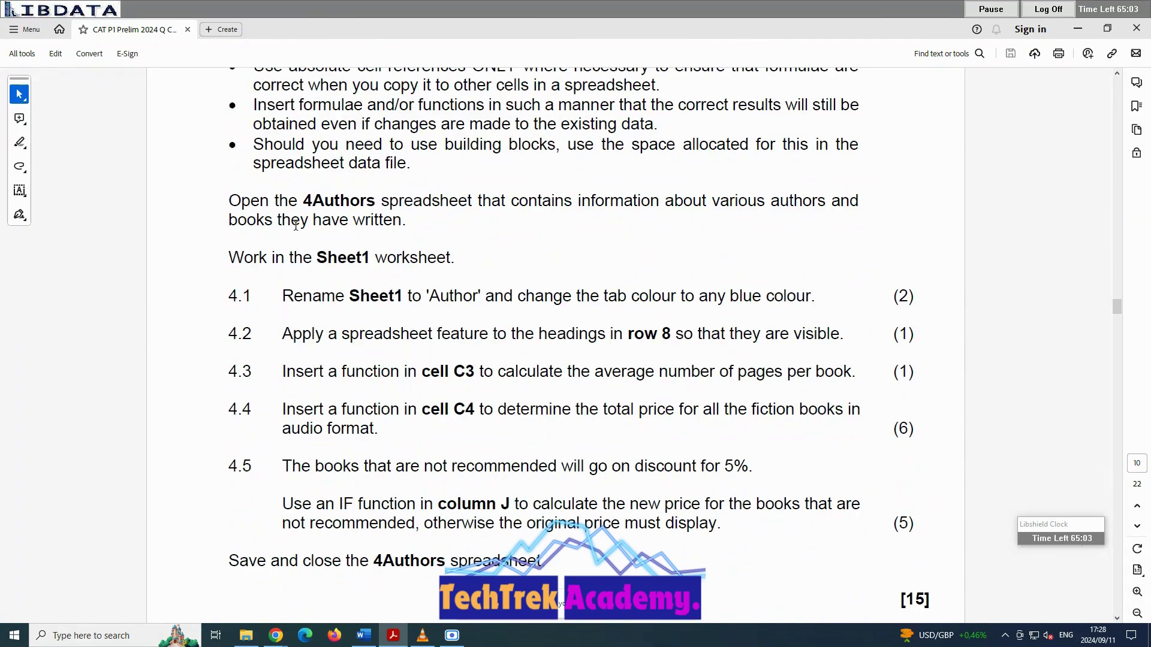
{"action": "left_click_drag", "start_coordinate": [302, 201], "coordinate": [380, 202]}
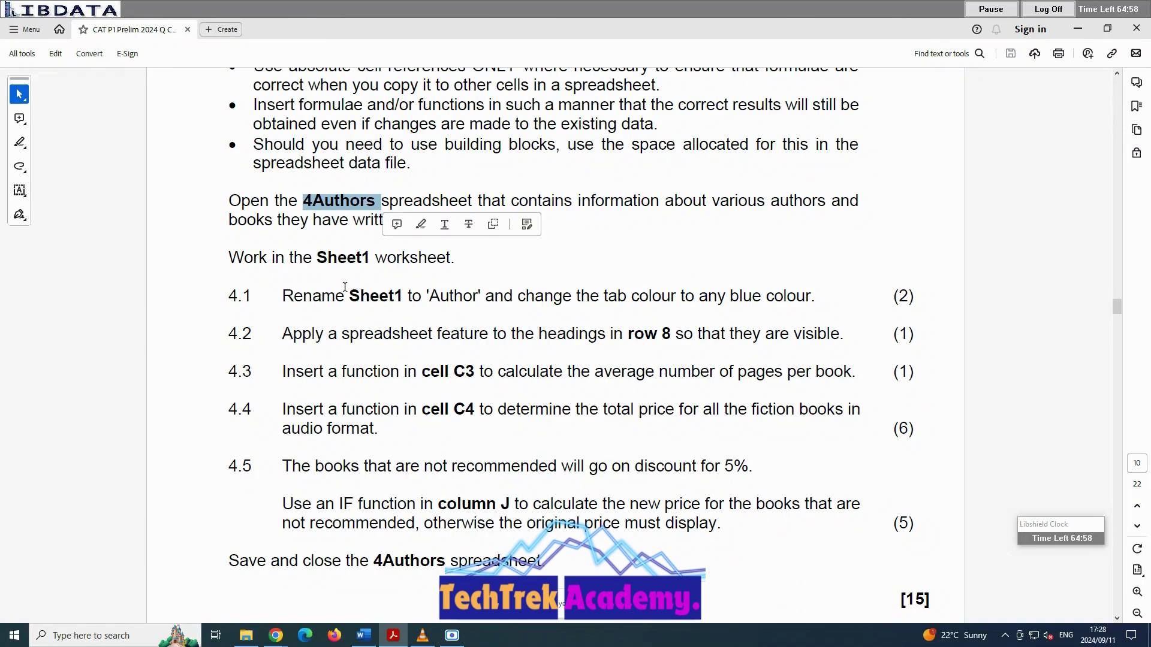
{"action": "left_click_drag", "start_coordinate": [267, 302], "coordinate": [421, 300]}
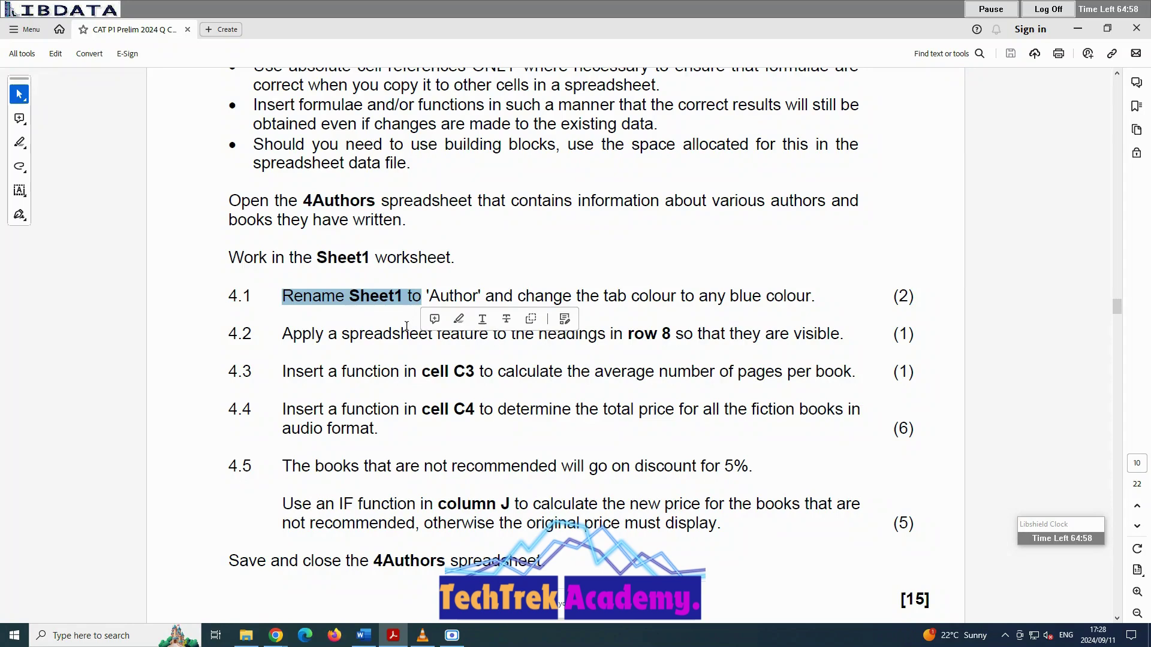
{"action": "left_click", "coordinate": [630, 343]}
{"action": "left_click_drag", "start_coordinate": [632, 337], "coordinate": [800, 368]}
{"action": "left_click", "coordinate": [687, 362]}
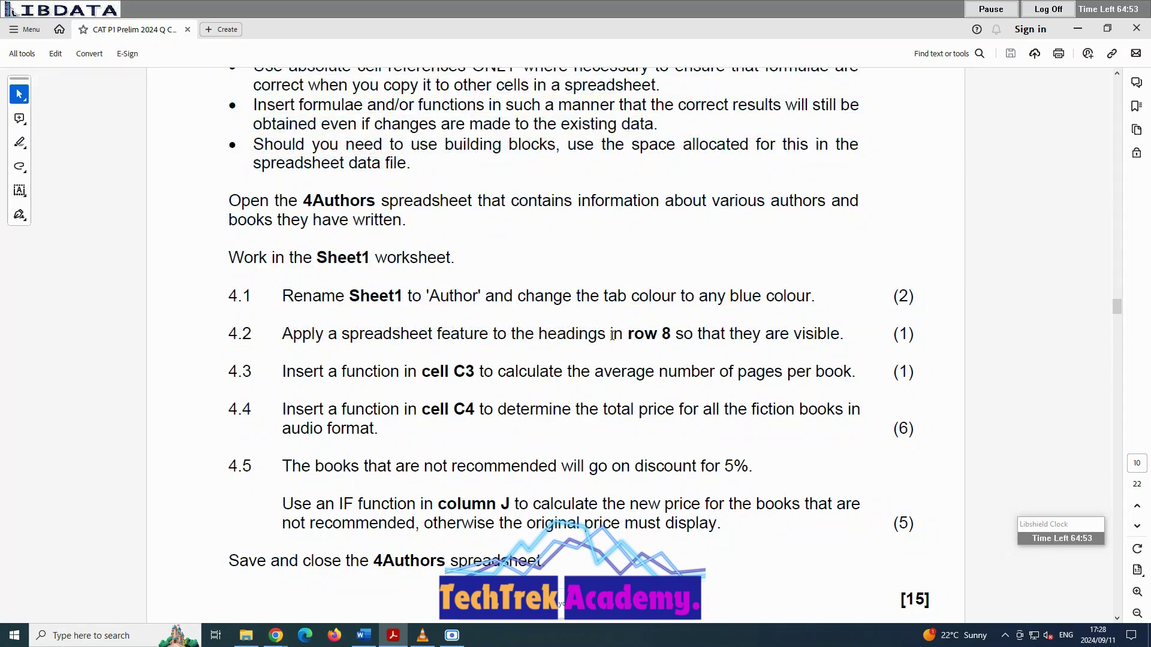
{"action": "left_click_drag", "start_coordinate": [628, 336], "coordinate": [859, 333]}
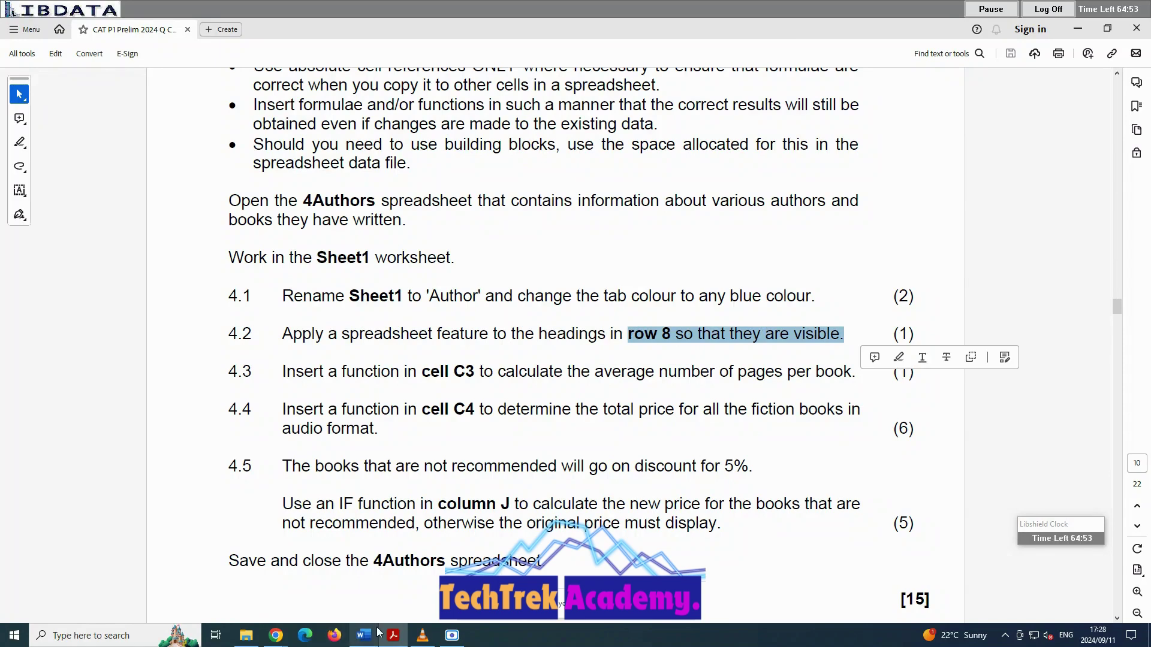
Open the 4Authors spreadsheet from the CAT P1 Prelim 2024 DATA folder at a readable size.
{"action": "left_click", "coordinate": [247, 635]}
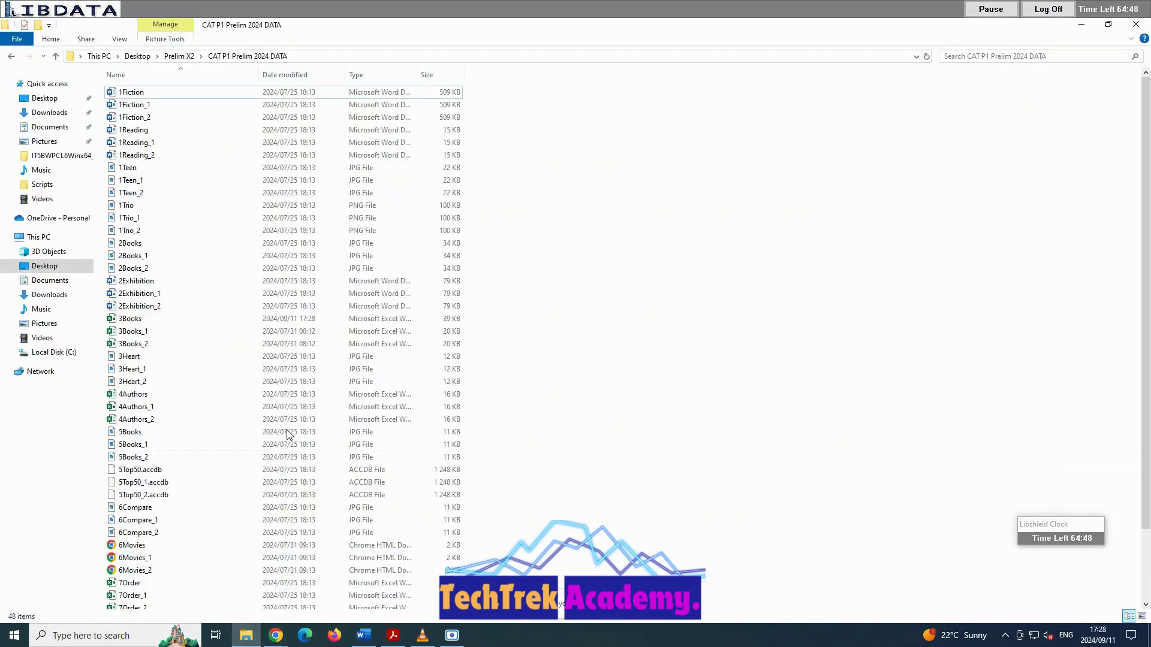
{"action": "left_click", "coordinate": [141, 396]}
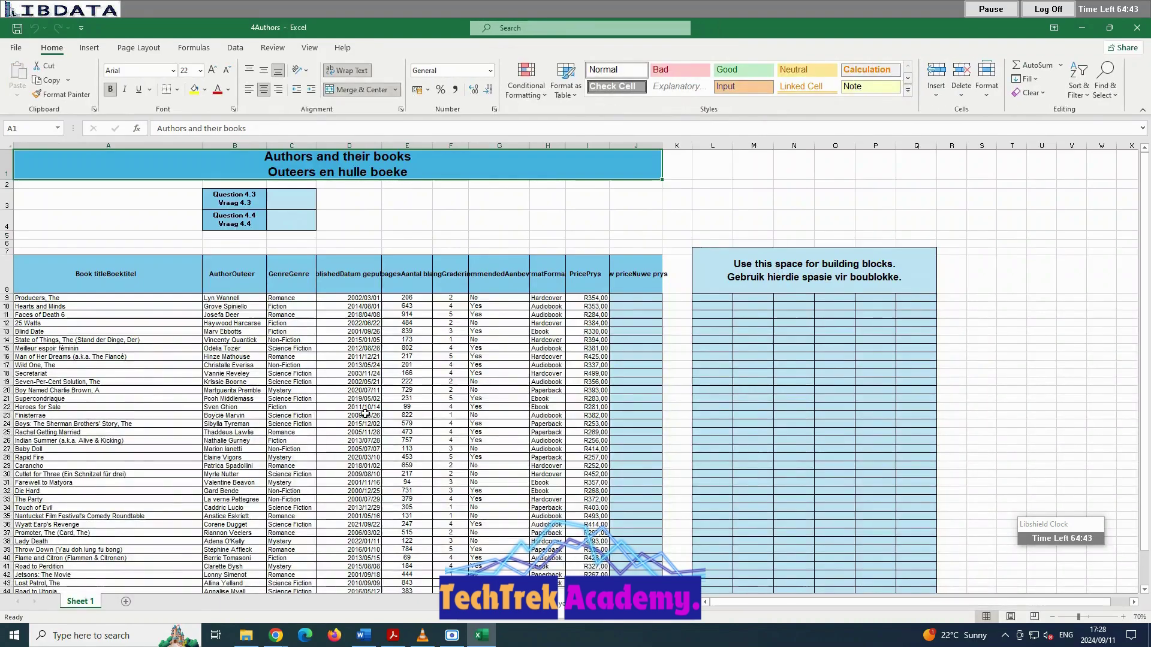
{"action": "left_click", "coordinate": [1122, 617]}
{"action": "left_click", "coordinate": [1123, 617]}
{"action": "left_click", "coordinate": [1123, 616]}
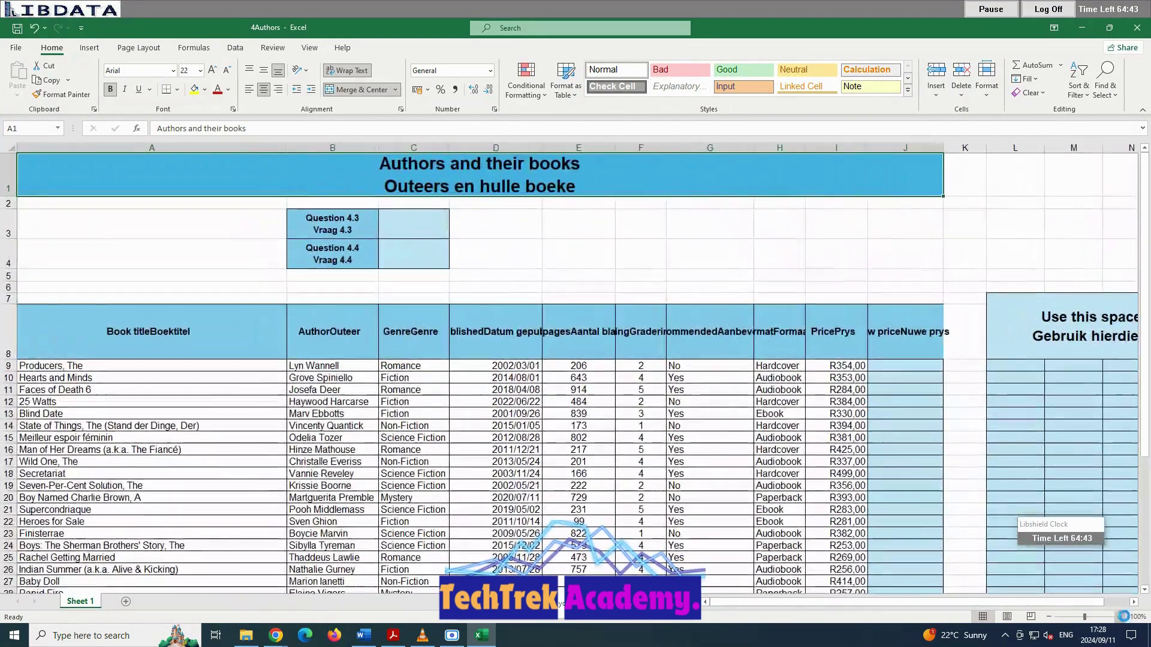
{"action": "left_click", "coordinate": [1122, 616]}
{"action": "scroll", "coordinate": [714, 507], "scroll_direction": "down", "scroll_amount": 1}
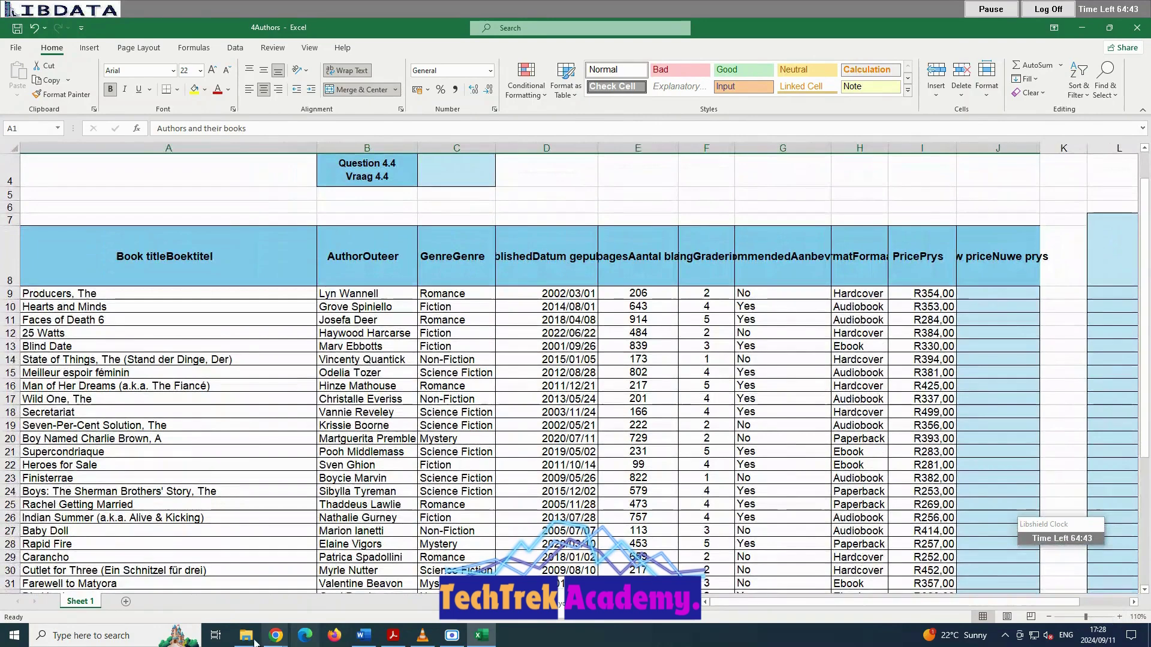
Rename the 4Authors worksheet as Author.
{"action": "right_click", "coordinate": [89, 603]}
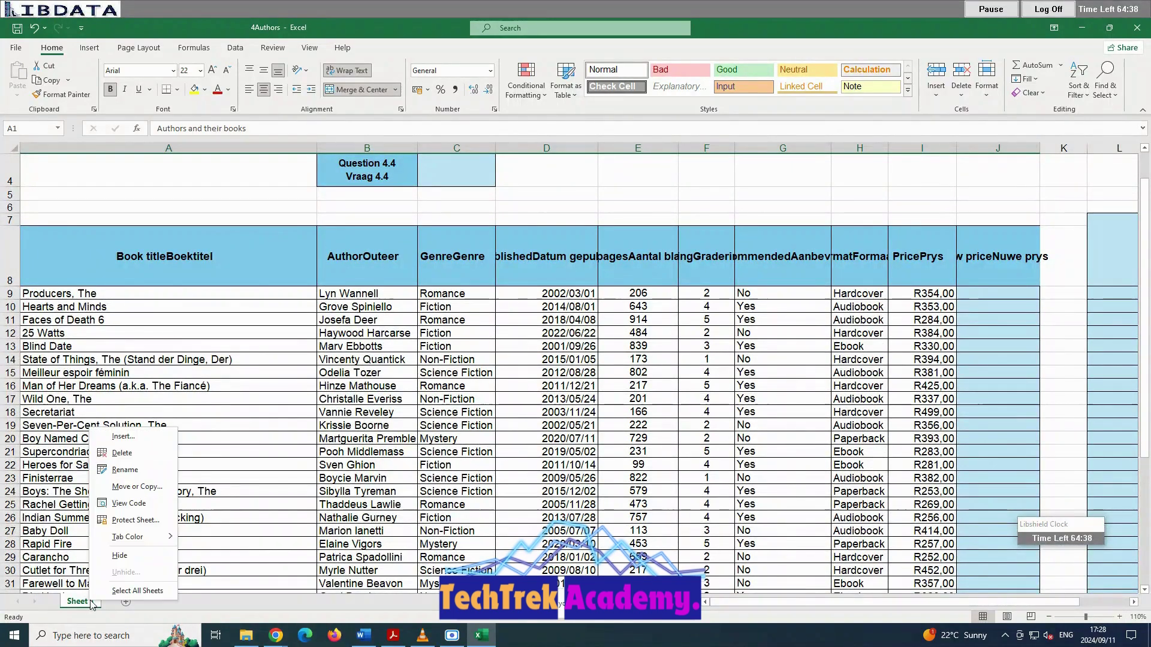
{"action": "left_click", "coordinate": [132, 470]}
{"action": "mouse_move", "coordinate": [143, 636]}
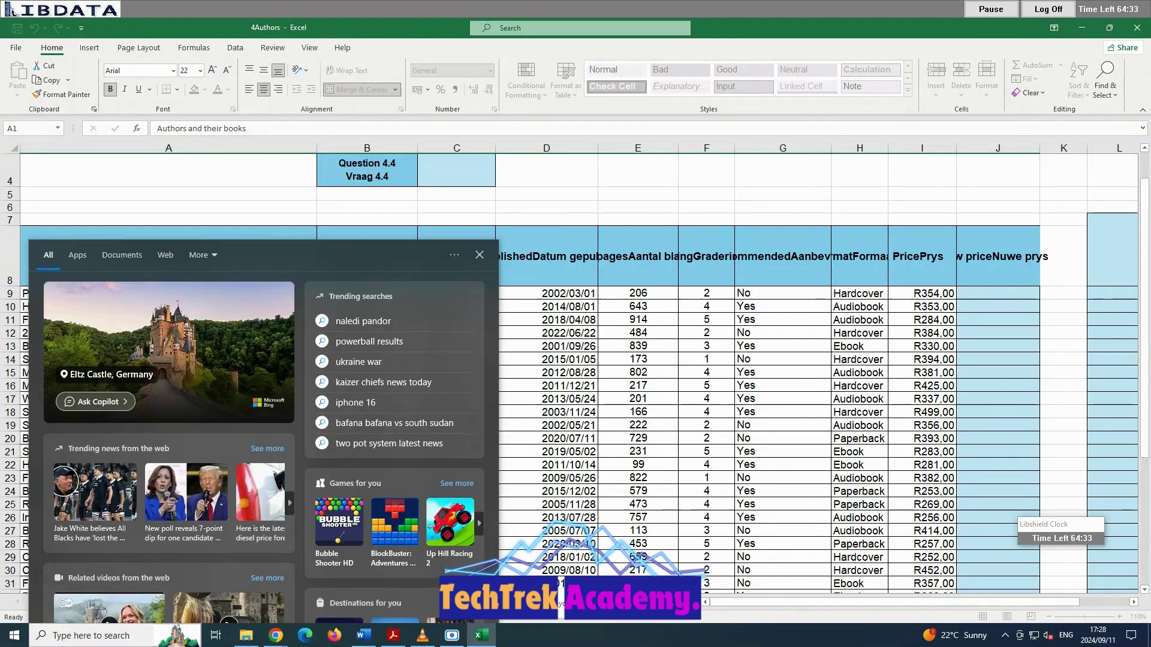
{"action": "type", "text": "A"}
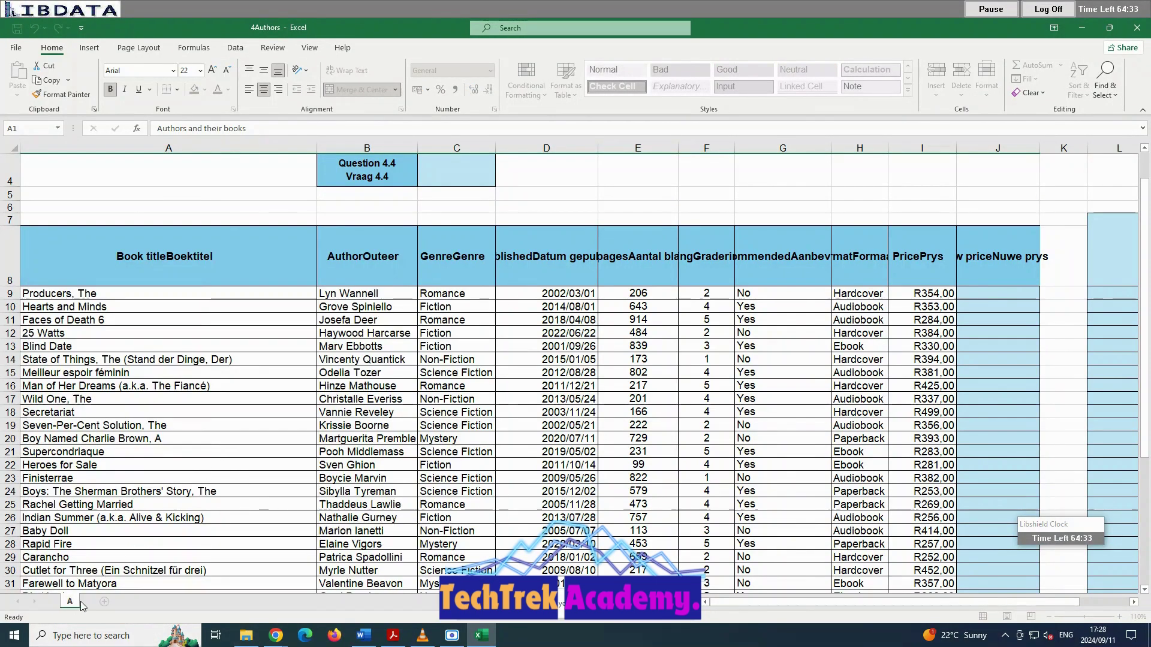
{"action": "type", "text": "uthor"}
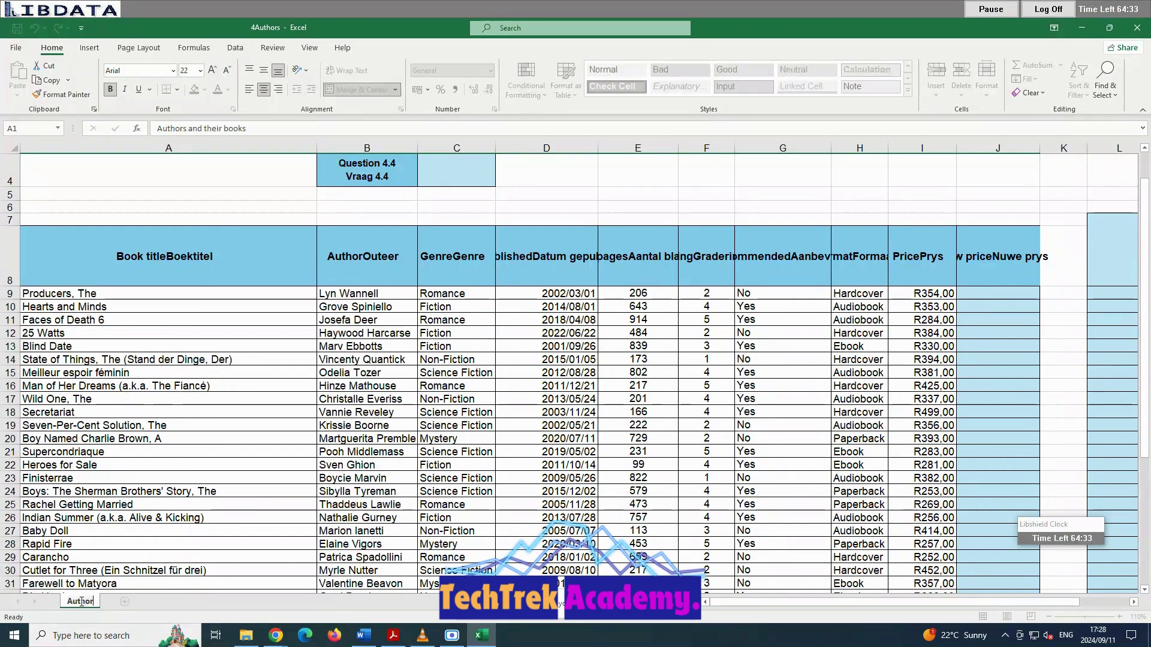
{"action": "left_click", "coordinate": [258, 544]}
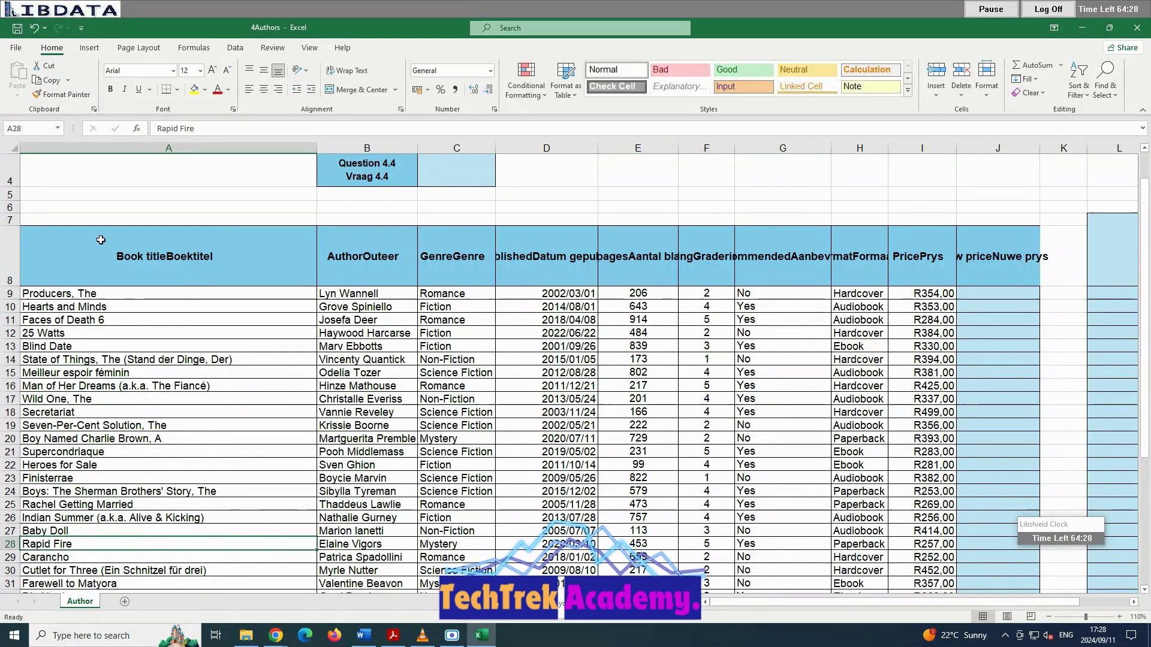
Wrap the text of the column headings in A8:J8 so the full headings display.
{"action": "left_click_drag", "start_coordinate": [38, 250], "coordinate": [977, 267]}
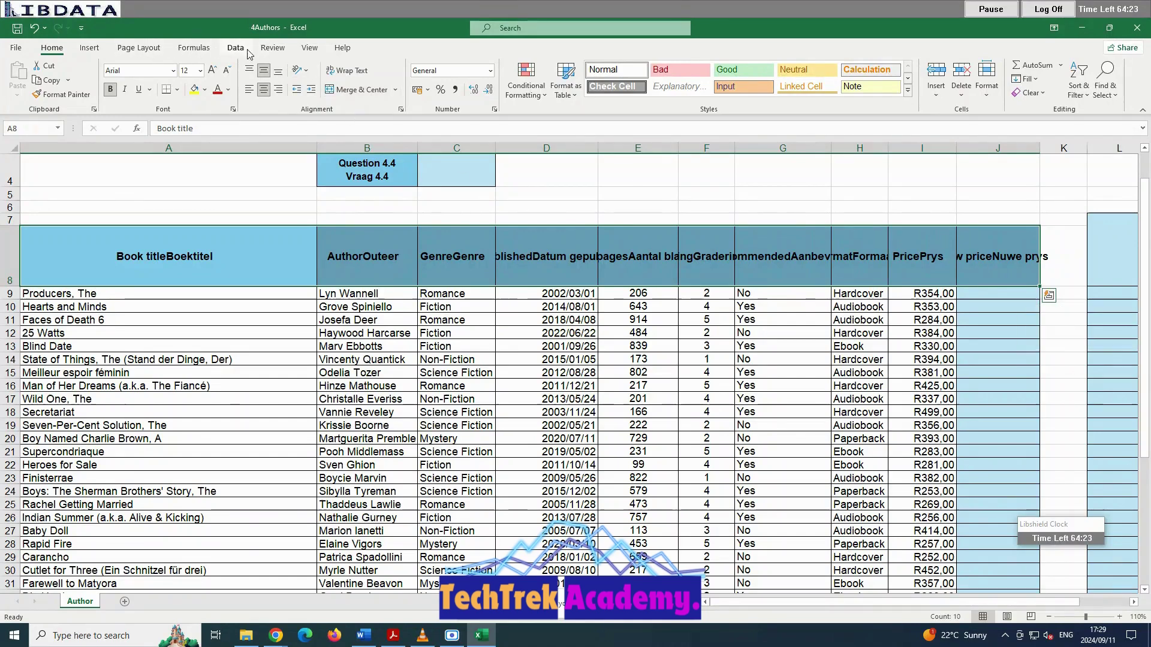
{"action": "left_click", "coordinate": [347, 71]}
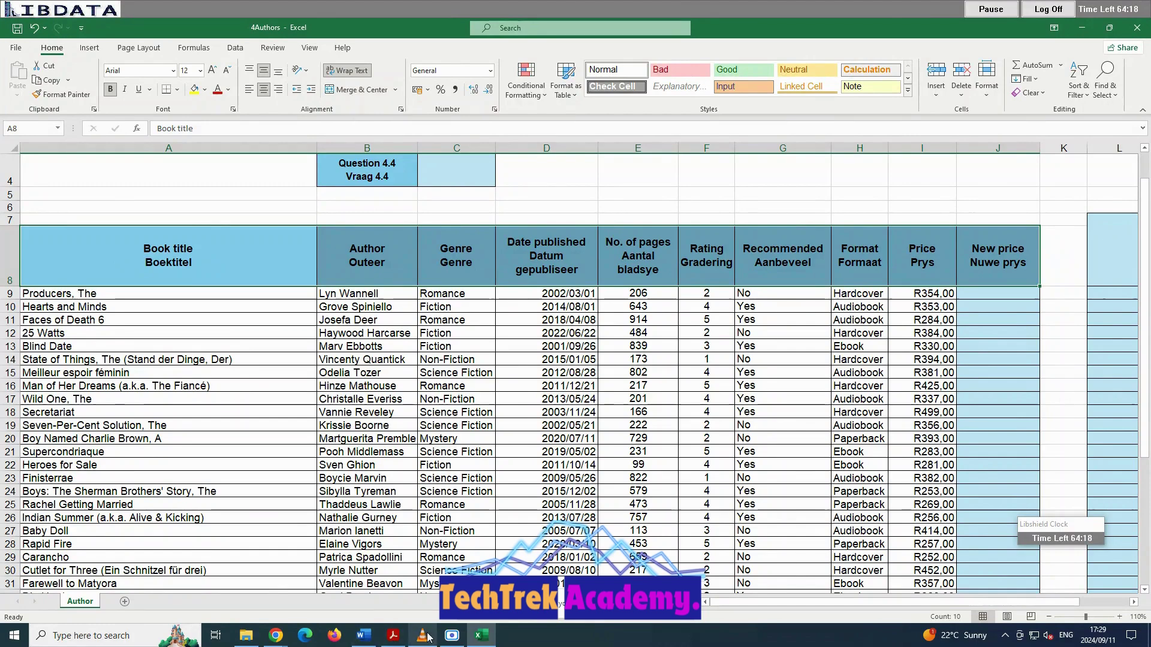
Switch to the exam PDF and read question 4.3 about the function required in cell C3.
{"action": "left_click", "coordinate": [393, 636]}
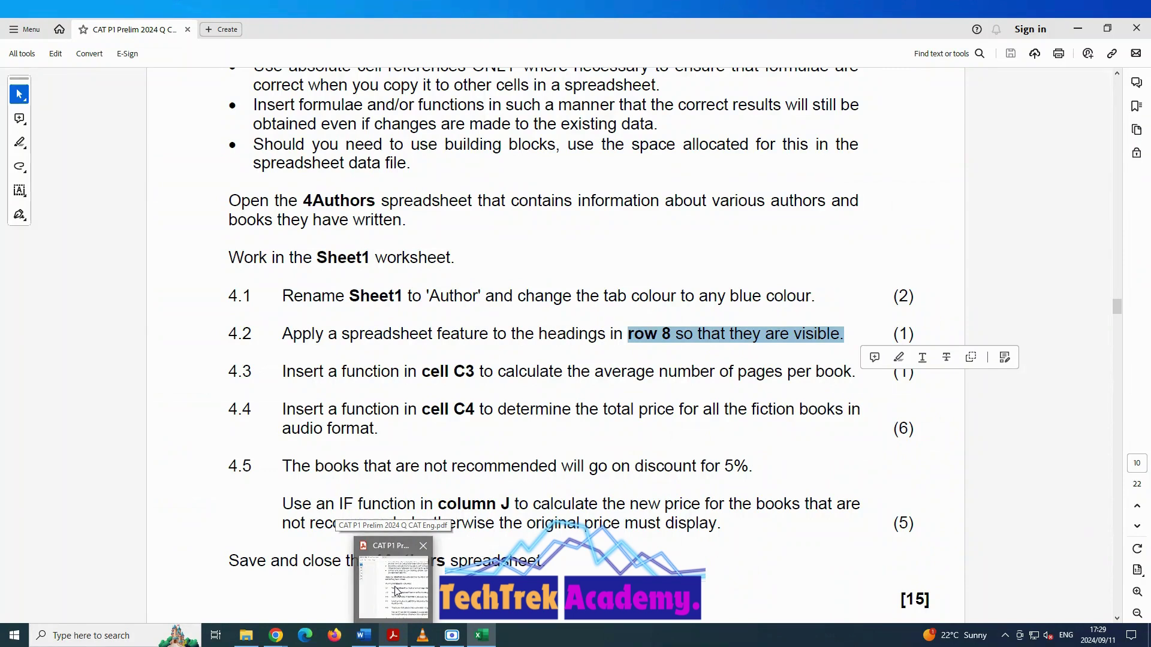
{"action": "left_click_drag", "start_coordinate": [450, 377], "coordinate": [841, 393]}
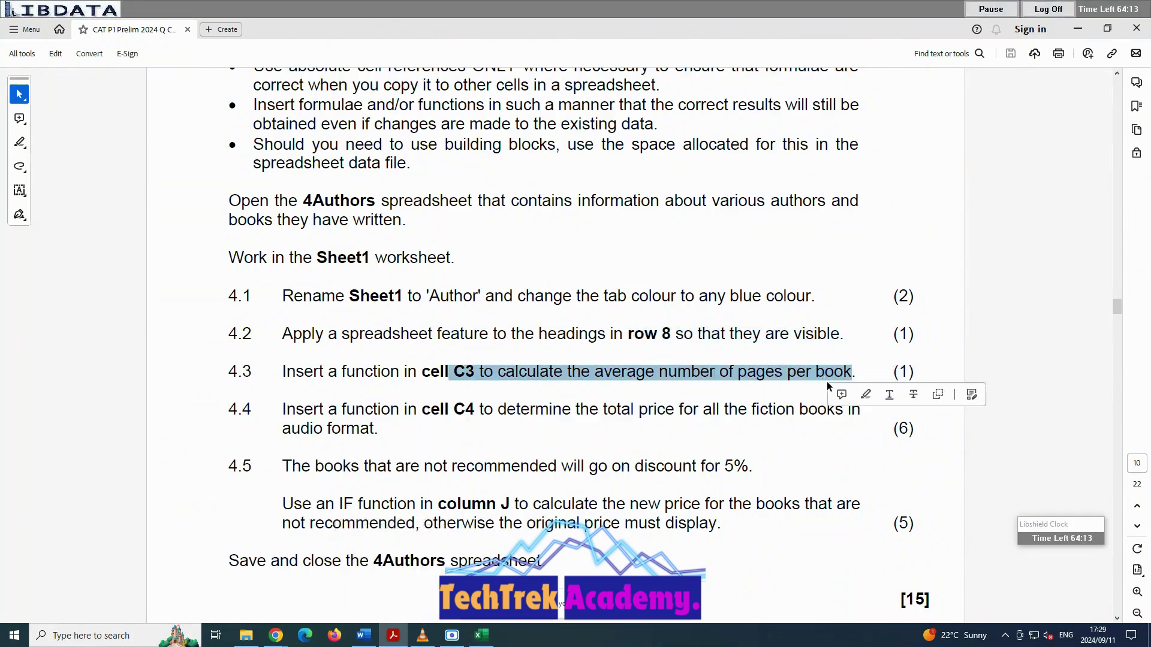
{"action": "left_click", "coordinate": [778, 412]}
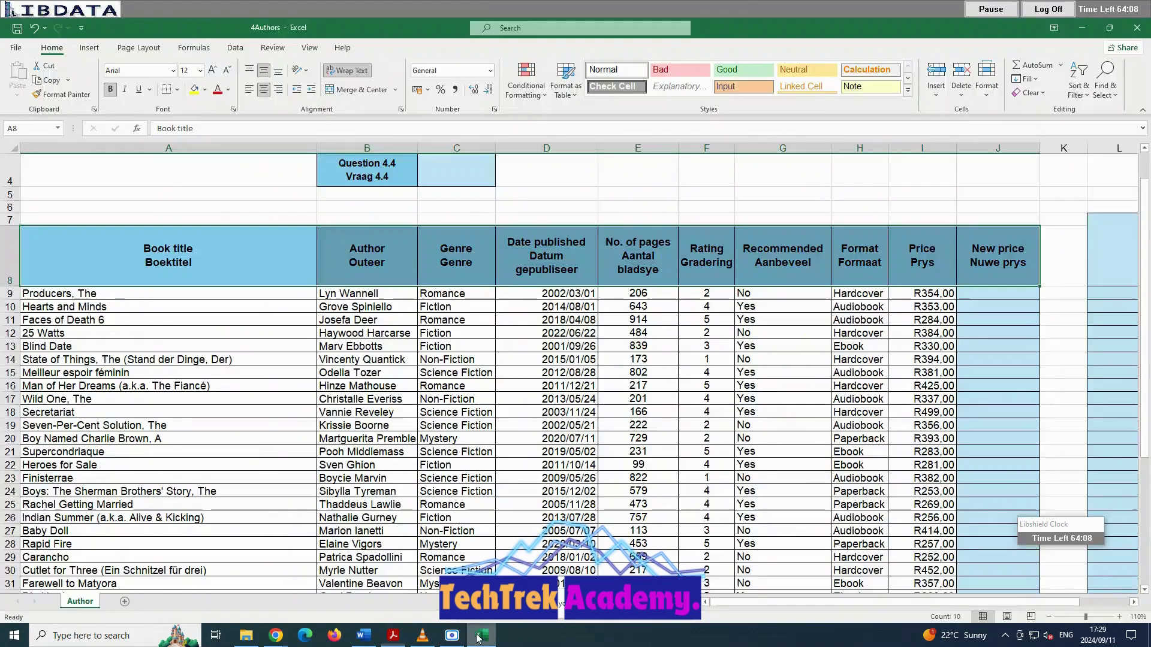
Return to the 4Authors spreadsheet and calculate the average number of pages in C3 with AVERAGE over E9:E51.
{"action": "left_click", "coordinate": [481, 636]}
{"action": "scroll", "coordinate": [441, 256], "scroll_direction": "up", "scroll_amount": 1}
{"action": "scroll", "coordinate": [440, 256], "scroll_direction": "up", "scroll_amount": 2}
{"action": "double_click", "coordinate": [438, 242]}
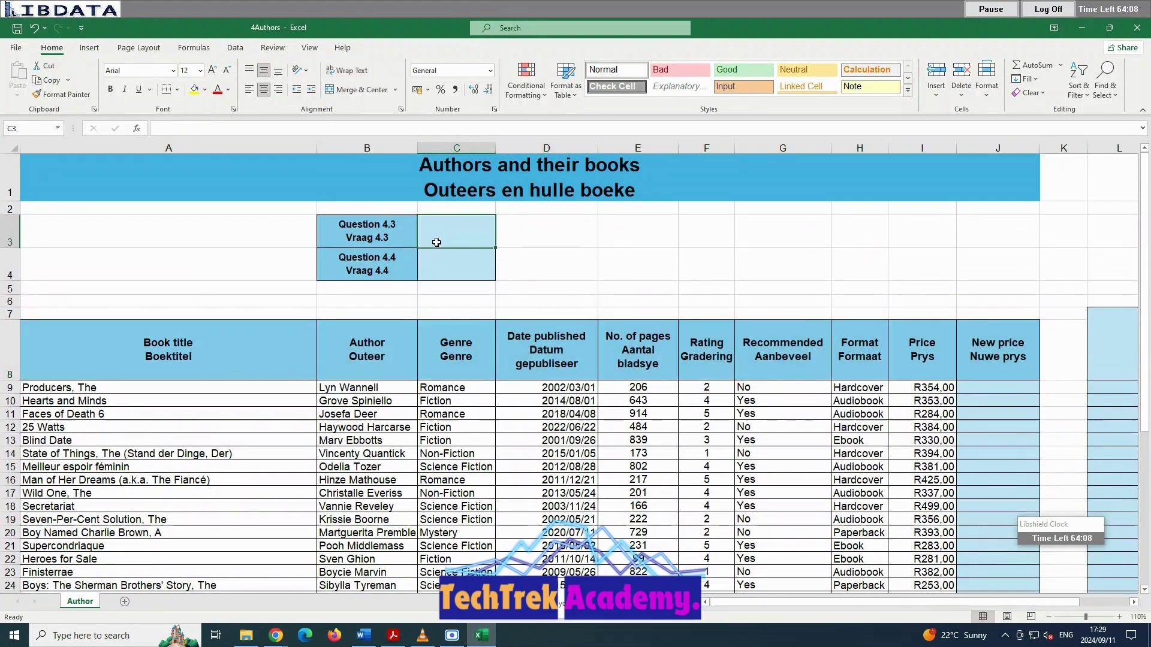
{"action": "type", "text": "=aver"}
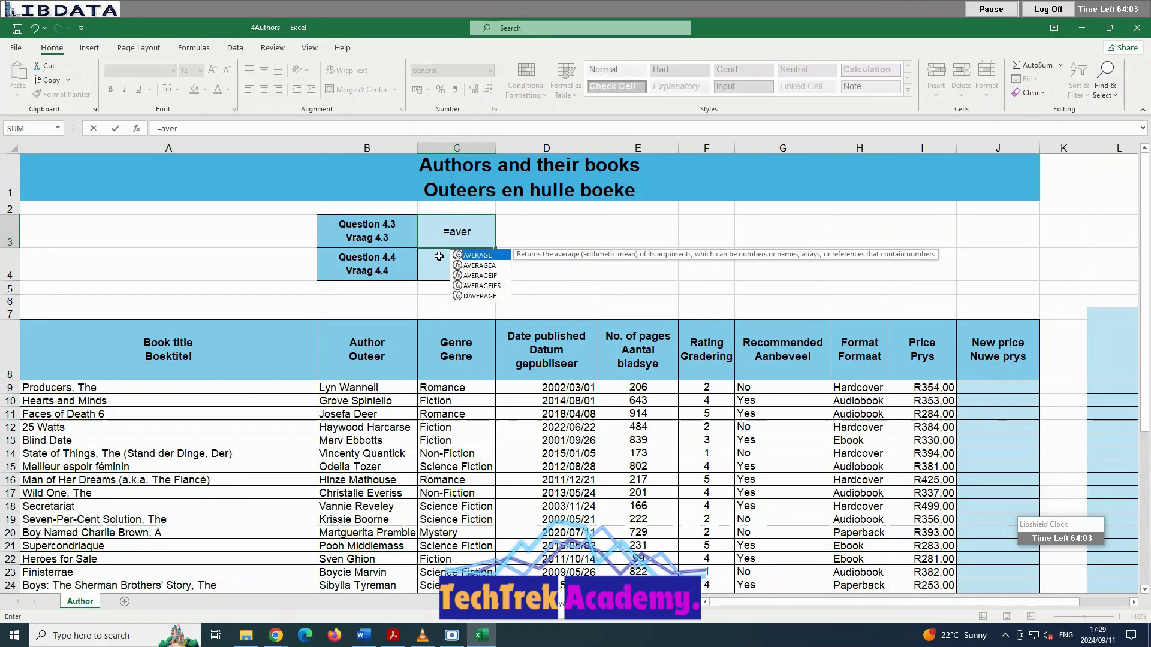
{"action": "double_click", "coordinate": [478, 256]}
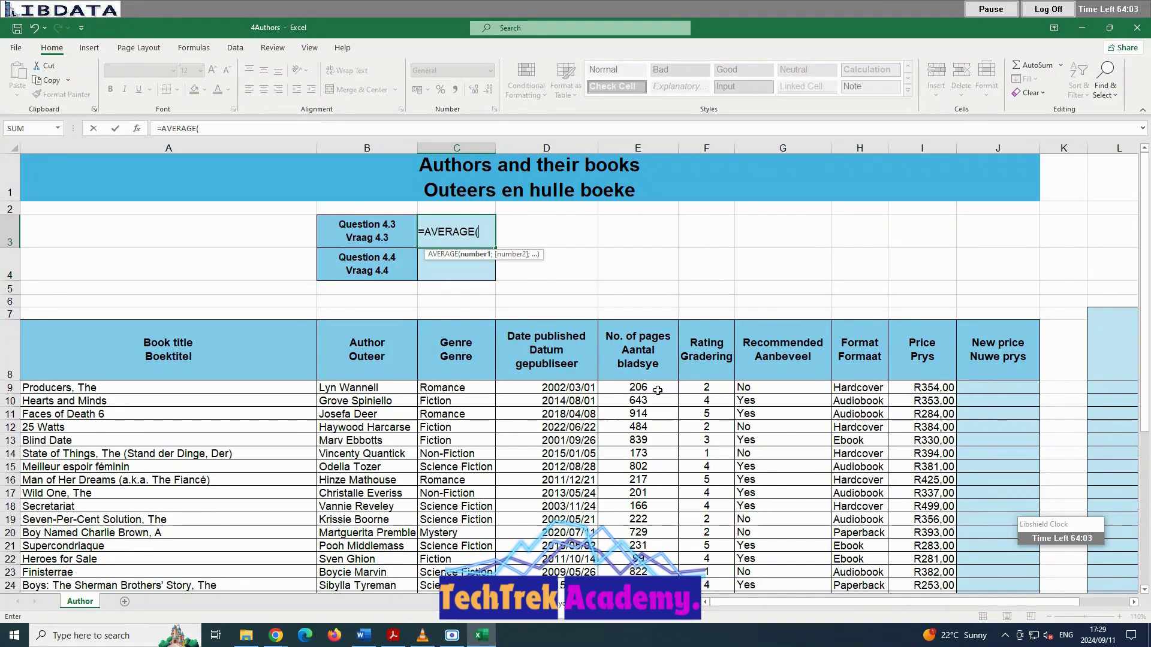
{"action": "left_click_drag", "start_coordinate": [638, 387], "coordinate": [630, 626]}
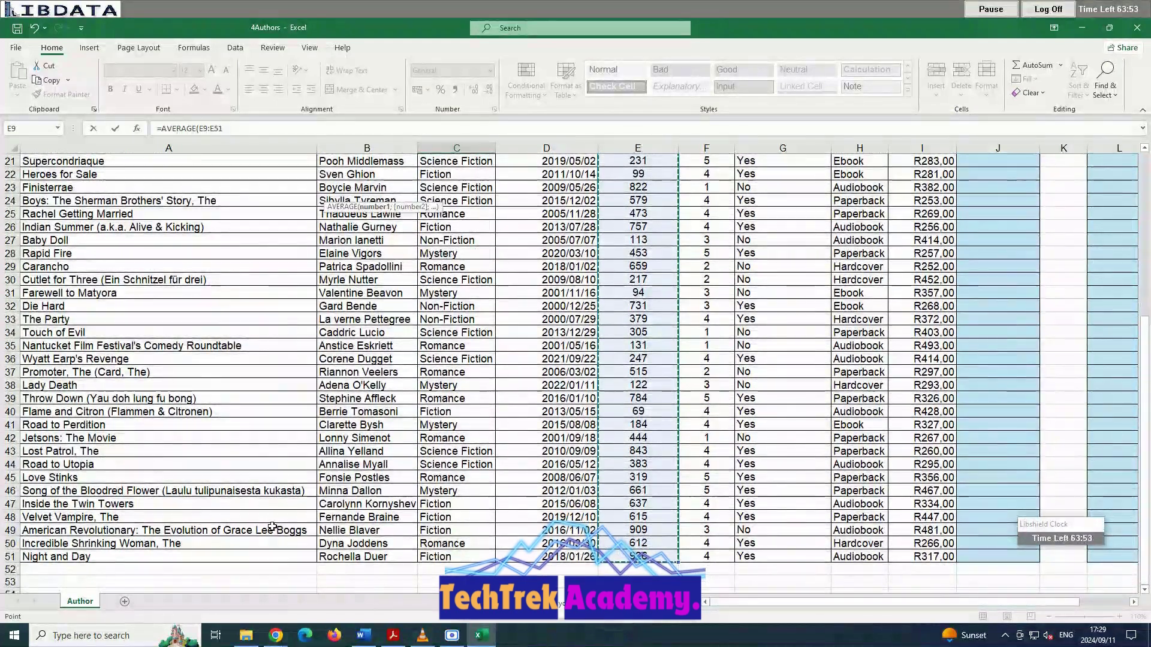
{"action": "key", "text": "Return"}
{"action": "scroll", "coordinate": [385, 402], "scroll_direction": "up", "scroll_amount": 1}
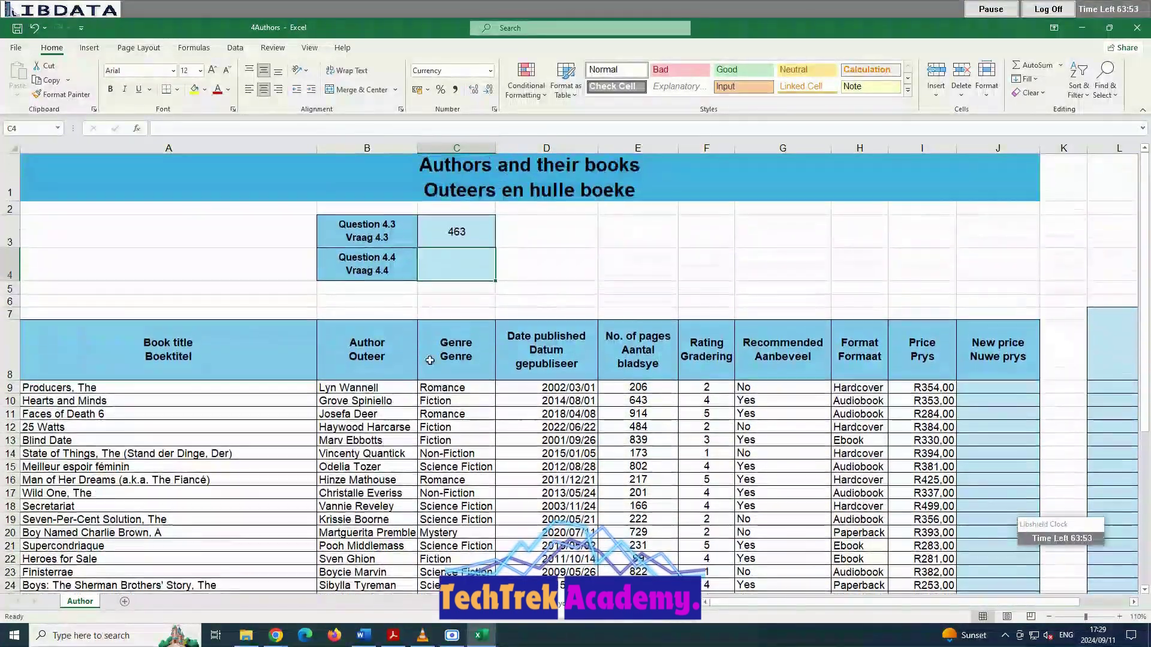
{"action": "left_click", "coordinate": [464, 230]}
{"action": "left_click", "coordinate": [456, 262]}
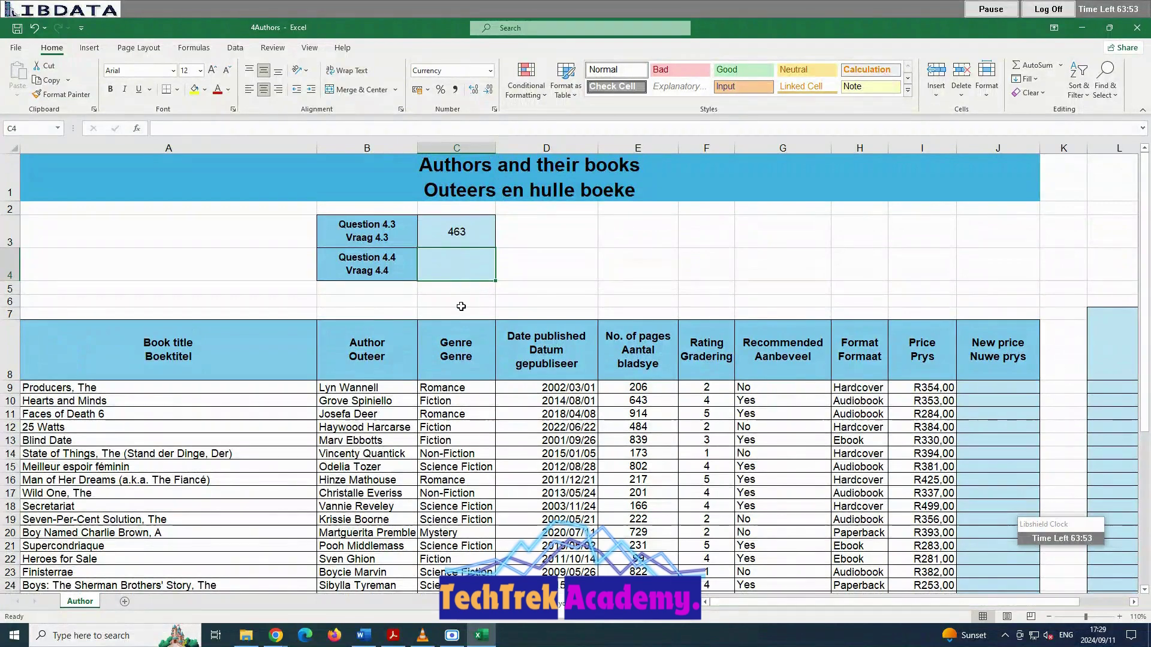
Switch to the exam PDF and read question 4.4 about the function required in cell C4.
{"action": "mouse_move", "coordinate": [394, 634]}
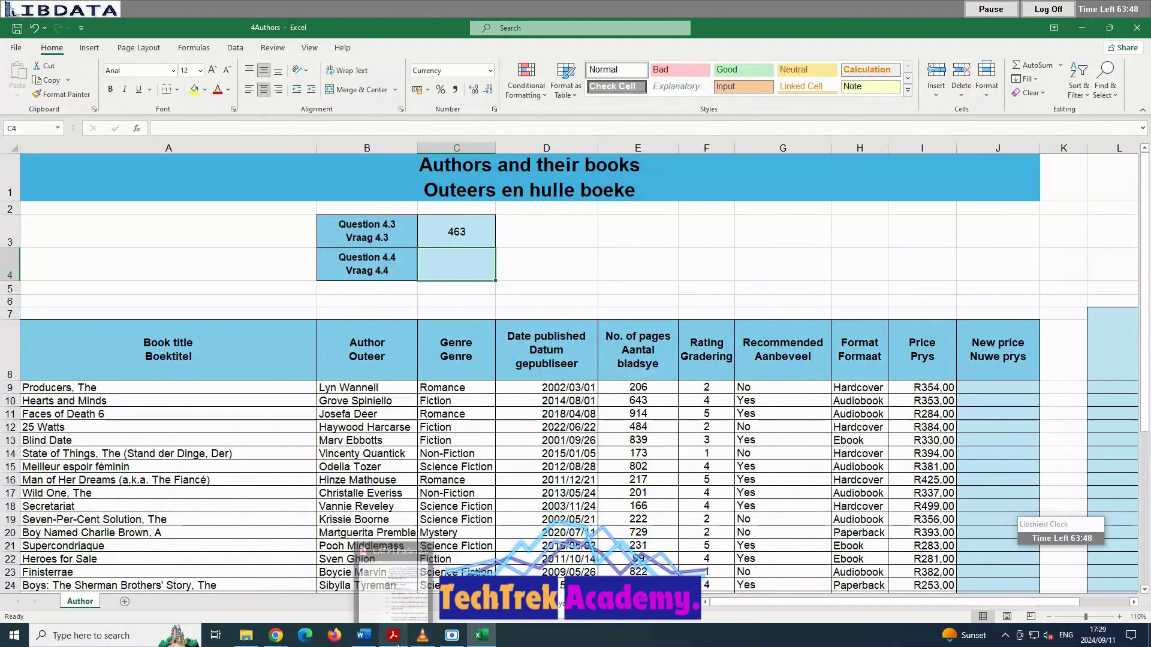
{"action": "mouse_move", "coordinate": [397, 609]}
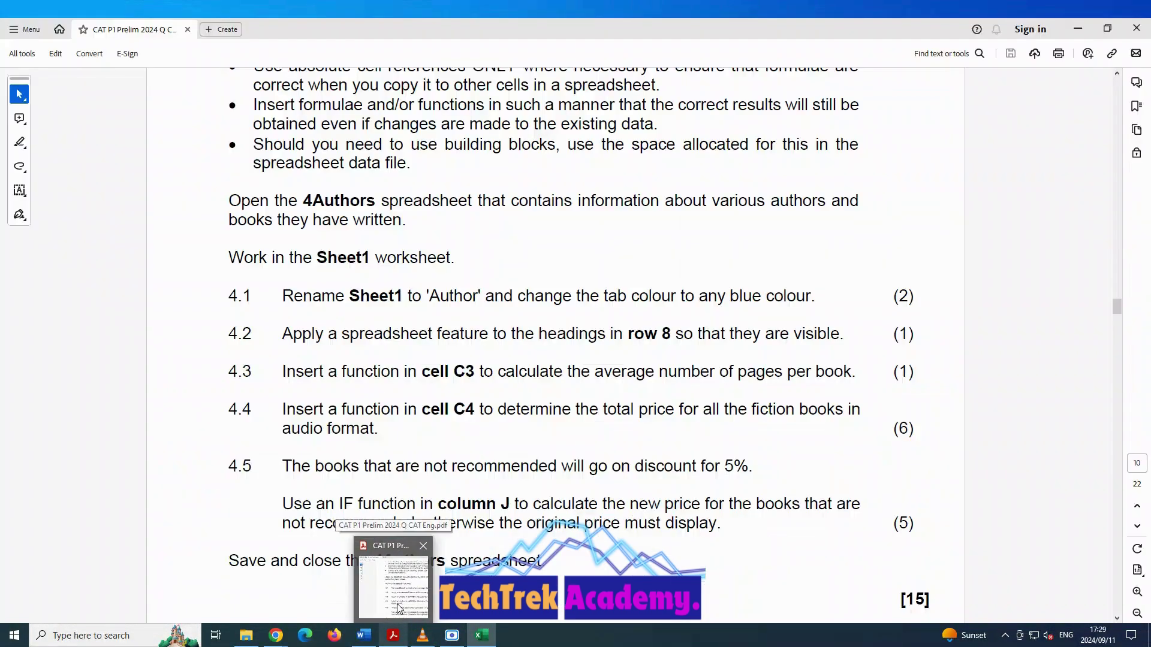
{"action": "left_click", "coordinate": [397, 609]}
{"action": "left_click_drag", "start_coordinate": [404, 412], "coordinate": [381, 425]}
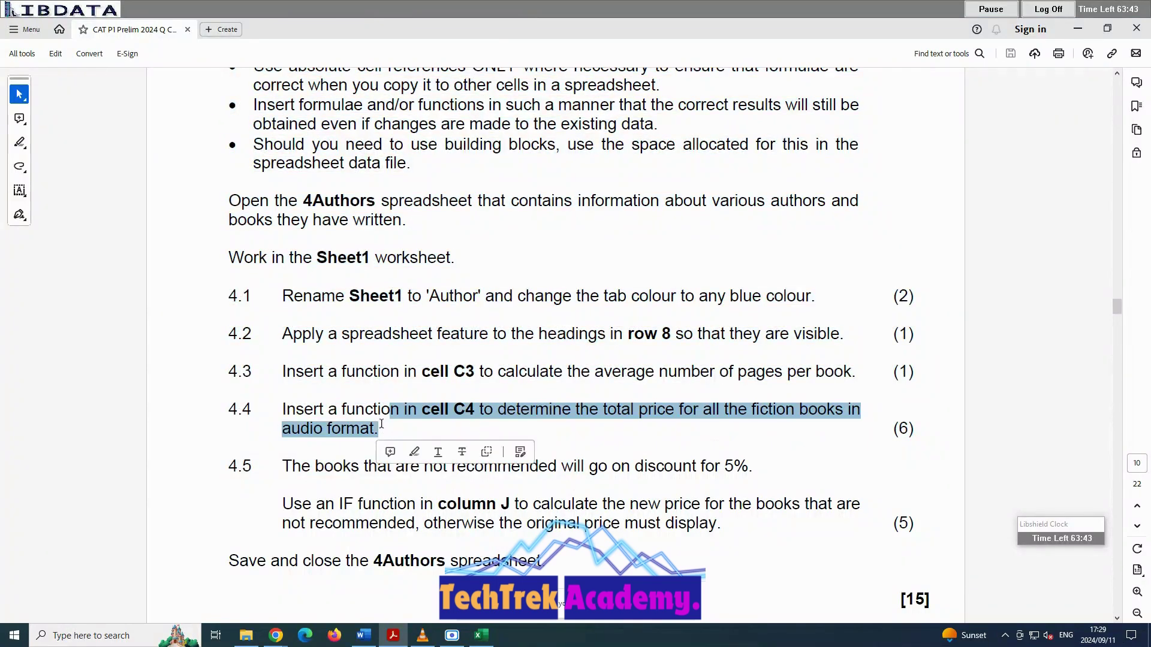
{"action": "left_click", "coordinate": [605, 467]}
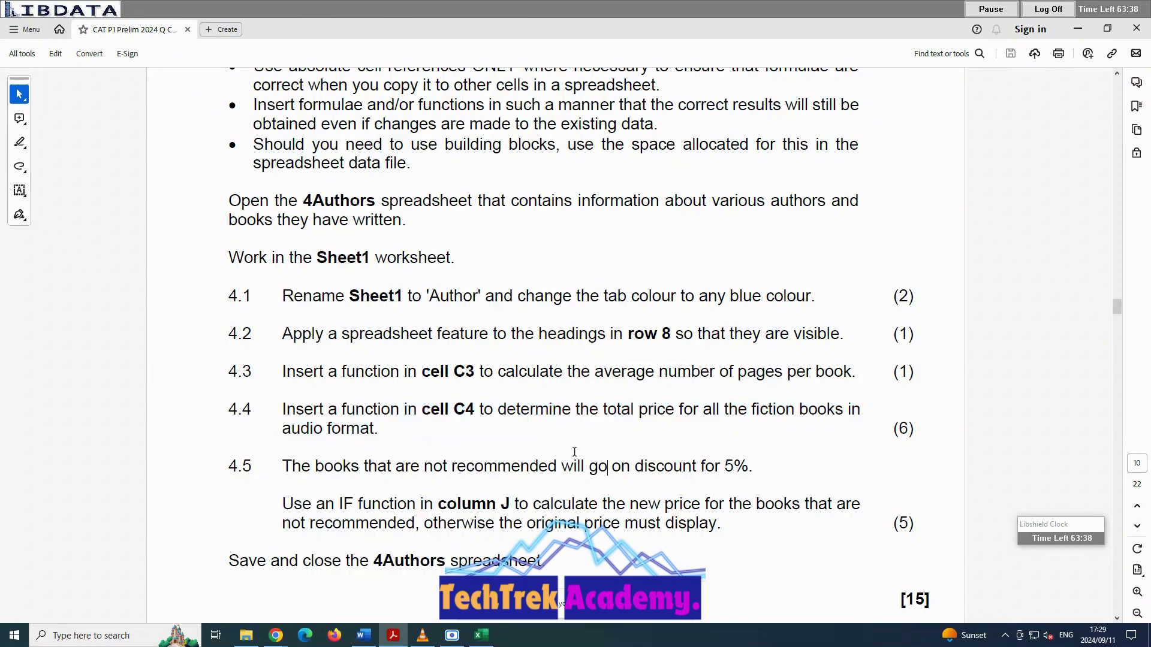
Return to the 4Authors spreadsheet and examine the full extent of the book table and the building-blocks area.
{"action": "left_click", "coordinate": [481, 635]}
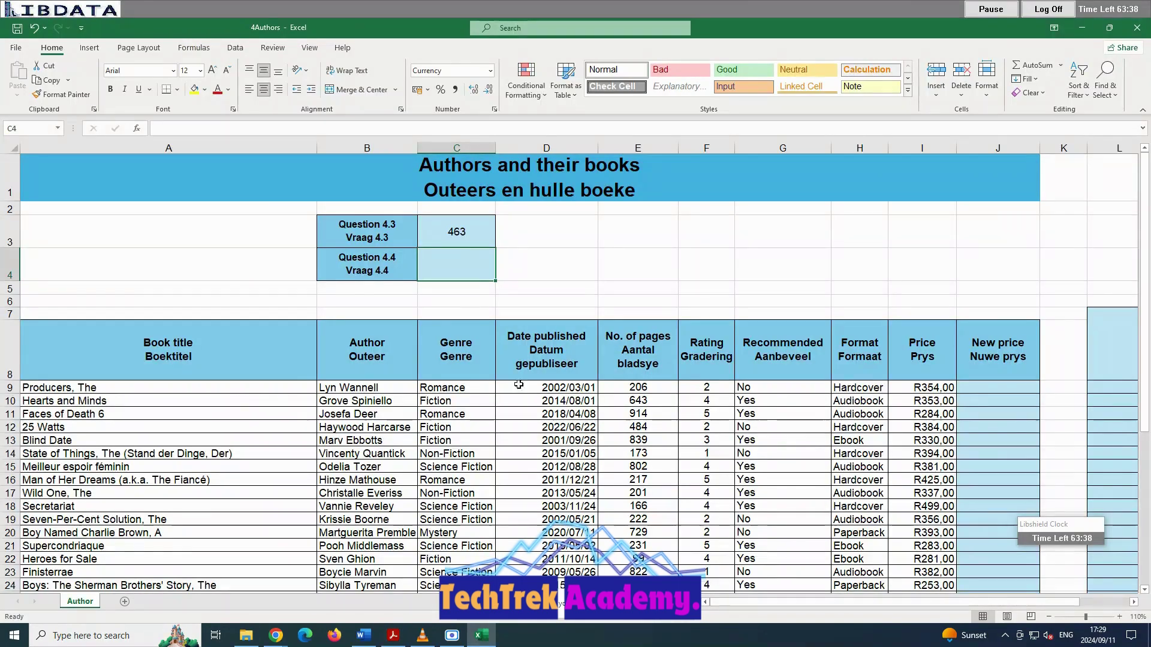
{"action": "double_click", "coordinate": [446, 263]}
{"action": "scroll", "coordinate": [522, 372], "scroll_direction": "down", "scroll_amount": 3}
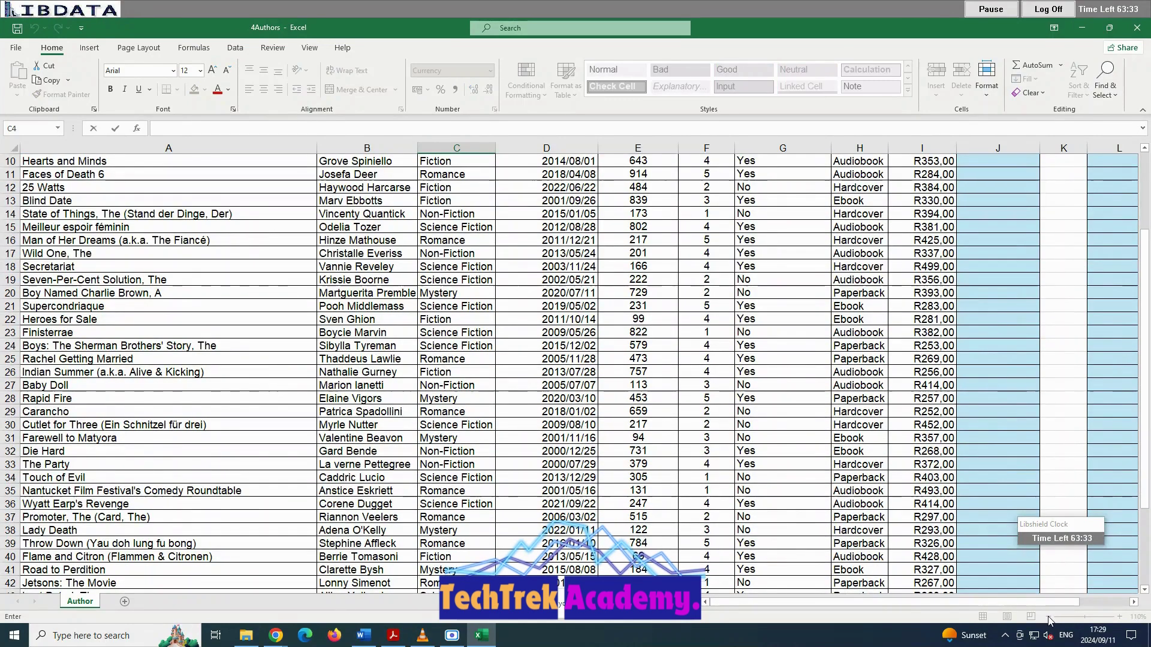
{"action": "scroll", "coordinate": [698, 455], "scroll_direction": "up", "scroll_amount": 3}
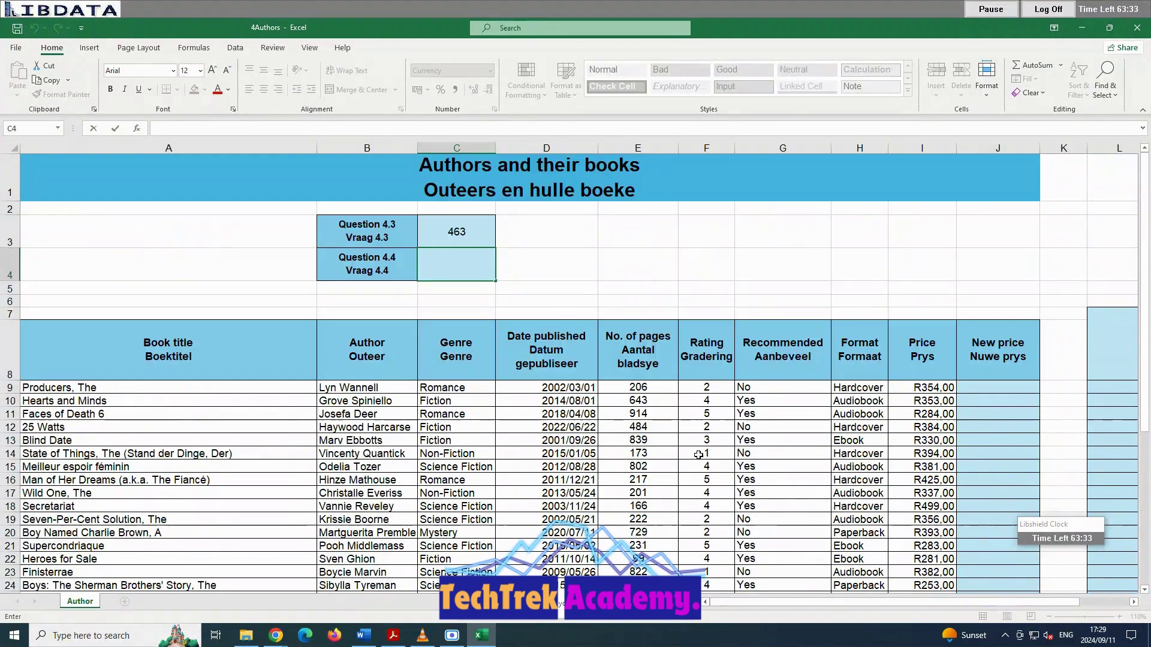
{"action": "left_click", "coordinate": [518, 269]}
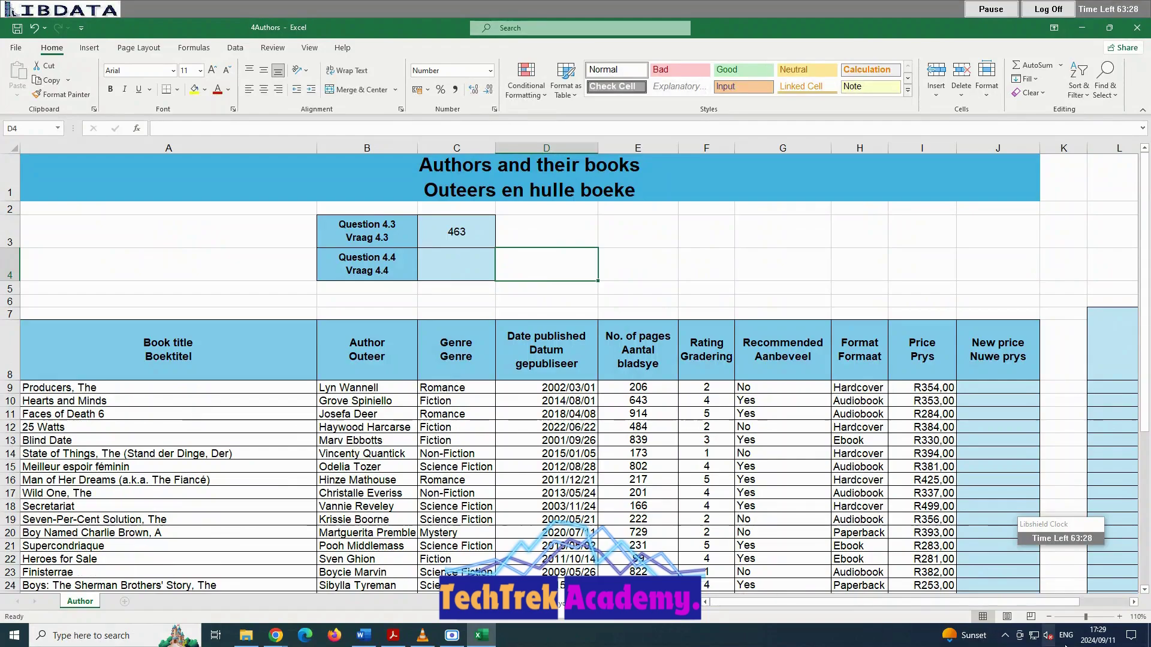
{"action": "left_click", "coordinate": [1050, 617]}
{"action": "left_click", "coordinate": [1050, 617]}
{"action": "left_click", "coordinate": [1049, 617]}
{"action": "left_click", "coordinate": [1050, 617]}
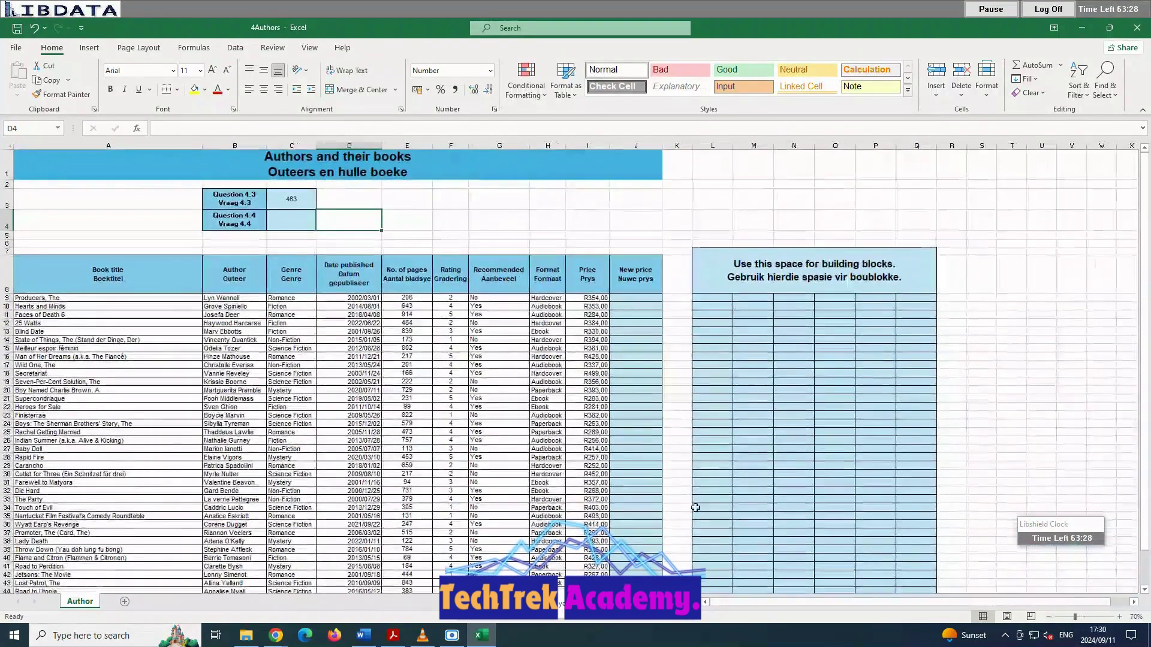
{"action": "scroll", "coordinate": [649, 437], "scroll_direction": "down", "scroll_amount": 2}
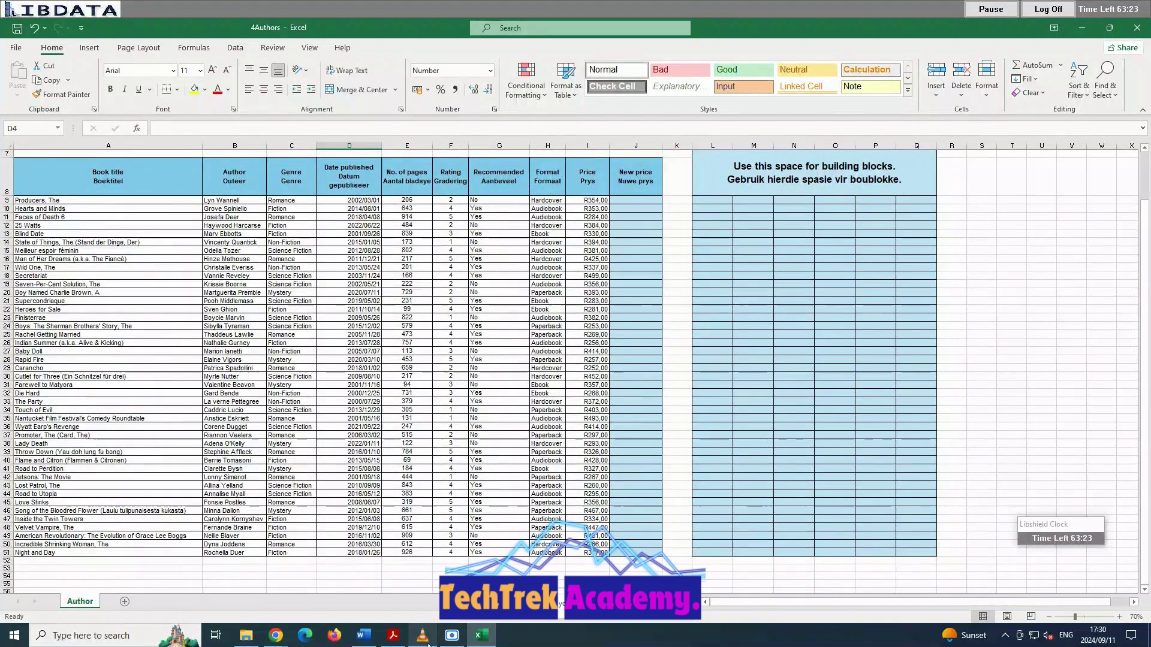
Reread question 4.4 in the exam PDF, picking out what to total and the genre and format conditions.
{"action": "left_click", "coordinate": [388, 639]}
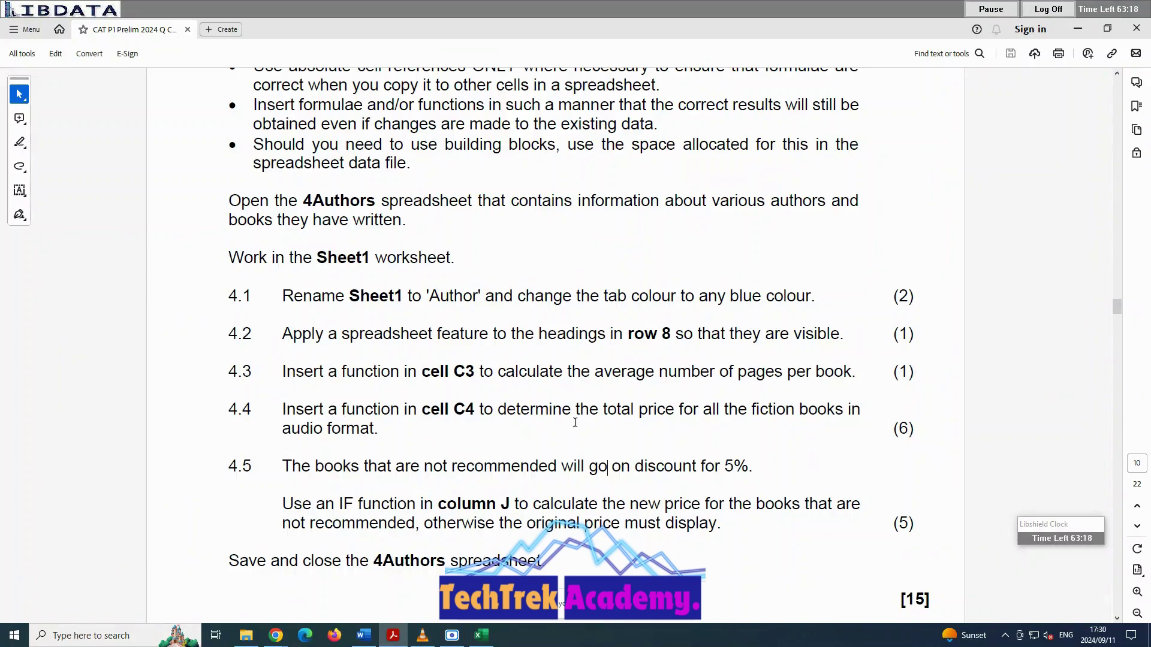
{"action": "left_click_drag", "start_coordinate": [603, 413], "coordinate": [672, 418]}
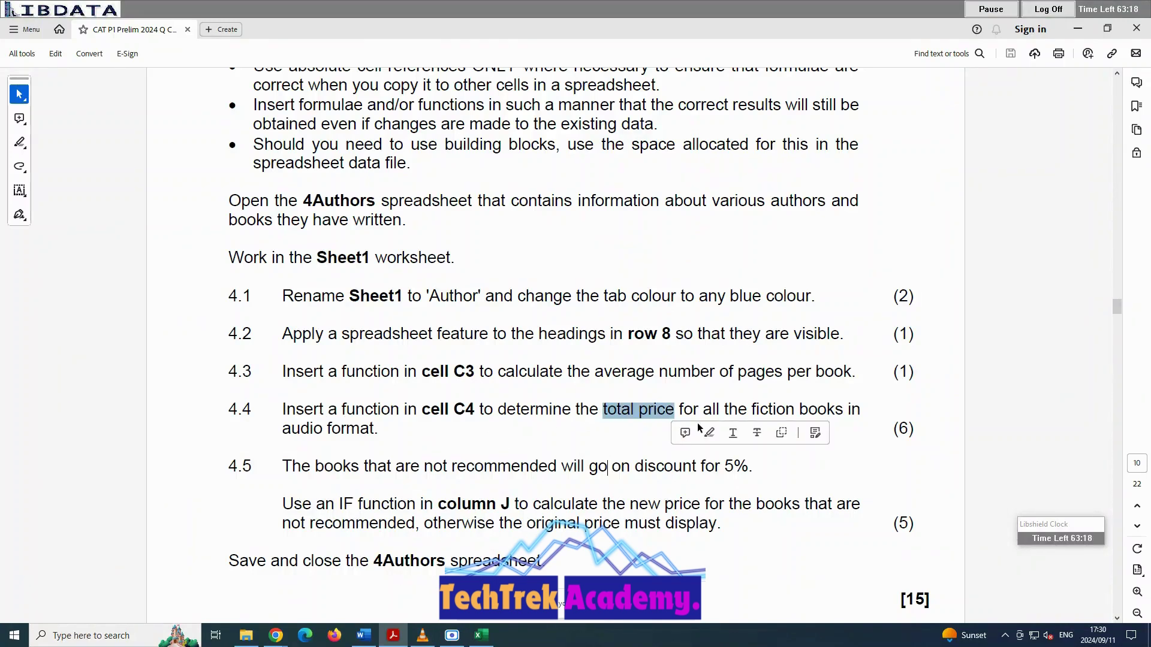
{"action": "left_click_drag", "start_coordinate": [752, 413], "coordinate": [830, 416]}
{"action": "mouse_move", "coordinate": [282, 431]}
{"action": "left_mouse_down"}
{"action": "mouse_move", "coordinate": [411, 437]}
{"action": "mouse_move", "coordinate": [385, 445]}
{"action": "left_mouse_up"}
{"action": "left_click", "coordinate": [619, 438]}
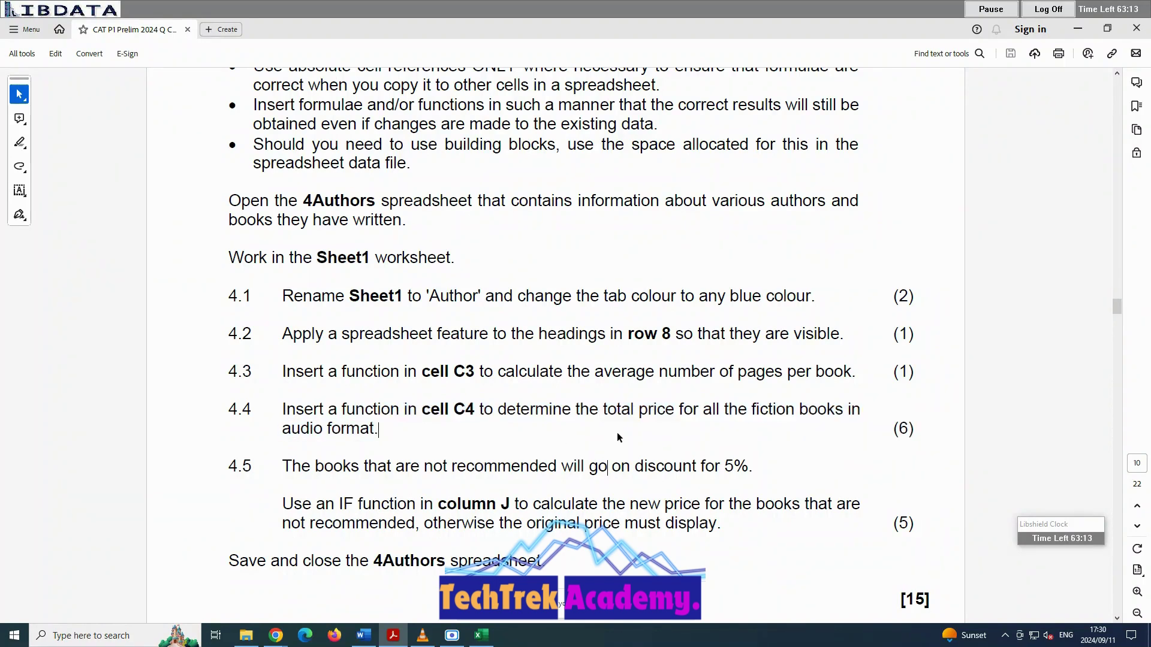
Return to the 4Authors spreadsheet and start a SUMIFS function in C4 with the prices I9:I51 as sum range.
{"action": "left_click", "coordinate": [481, 635]}
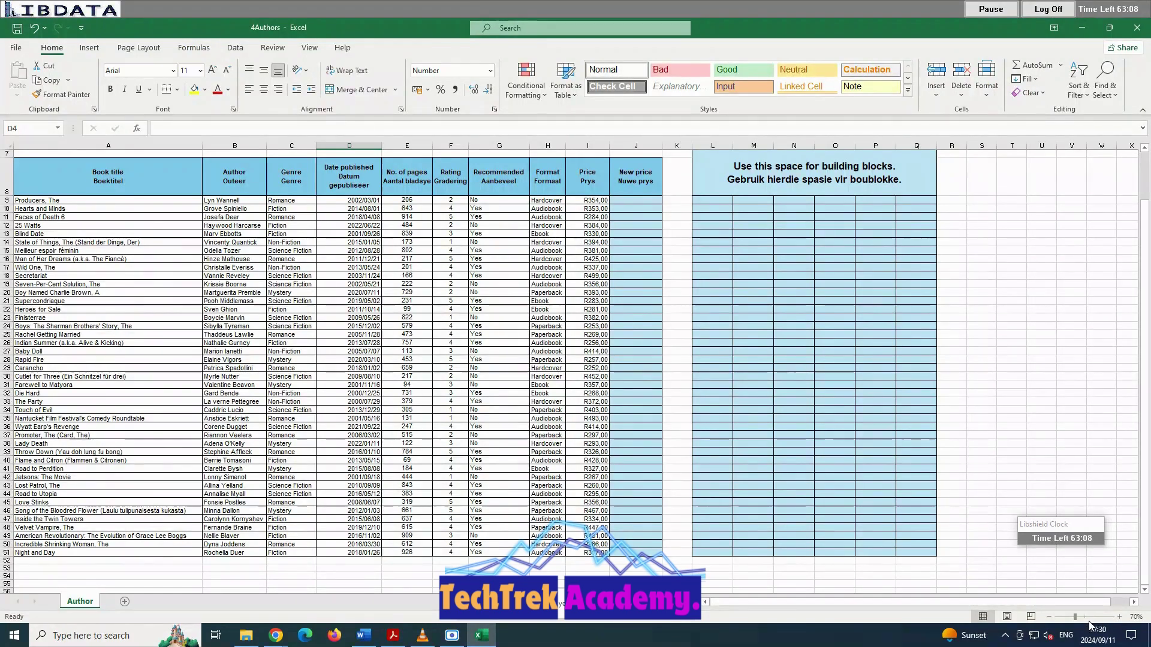
{"action": "scroll", "coordinate": [817, 522], "scroll_direction": "up", "scroll_amount": 4}
{"action": "left_click_drag", "start_coordinate": [820, 603], "coordinate": [744, 600]}
{"action": "scroll", "coordinate": [603, 497], "scroll_direction": "up", "scroll_amount": 5}
{"action": "double_click", "coordinate": [535, 283]}
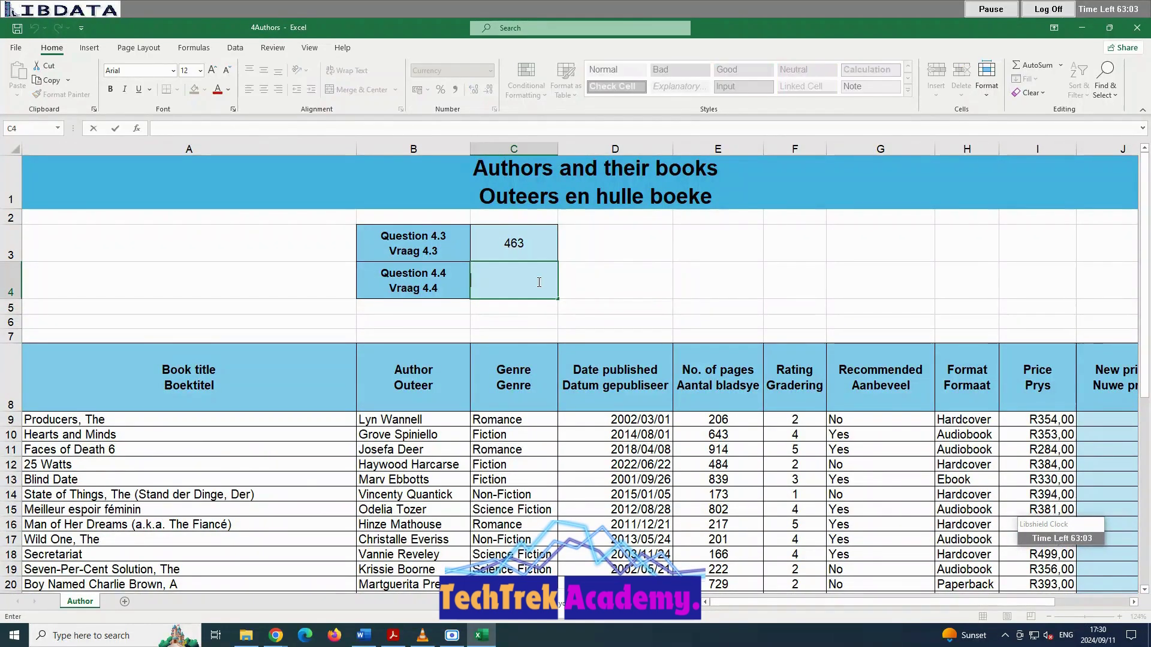
{"action": "type", "text": "=sum"}
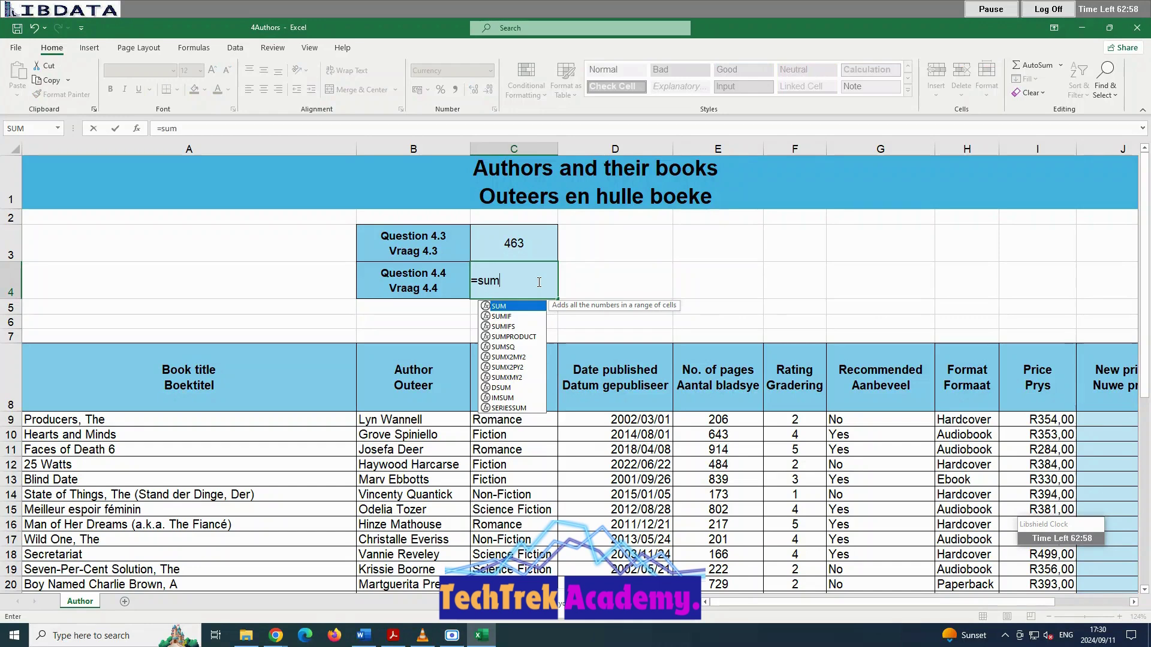
{"action": "left_click", "coordinate": [514, 326]}
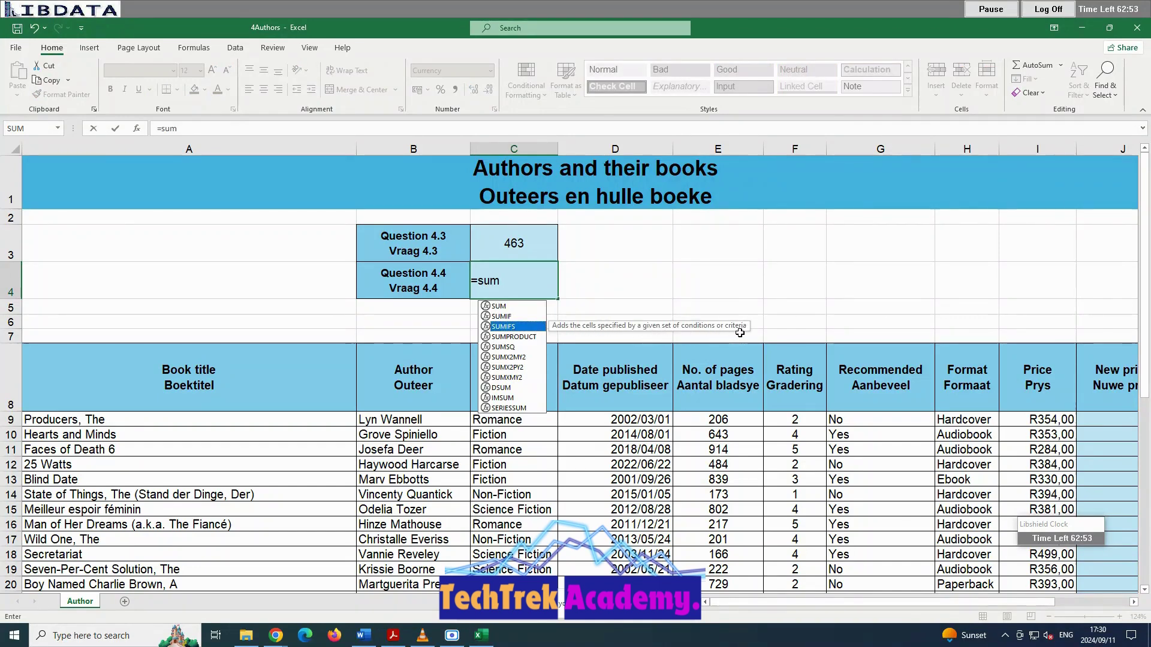
{"action": "double_click", "coordinate": [526, 327]}
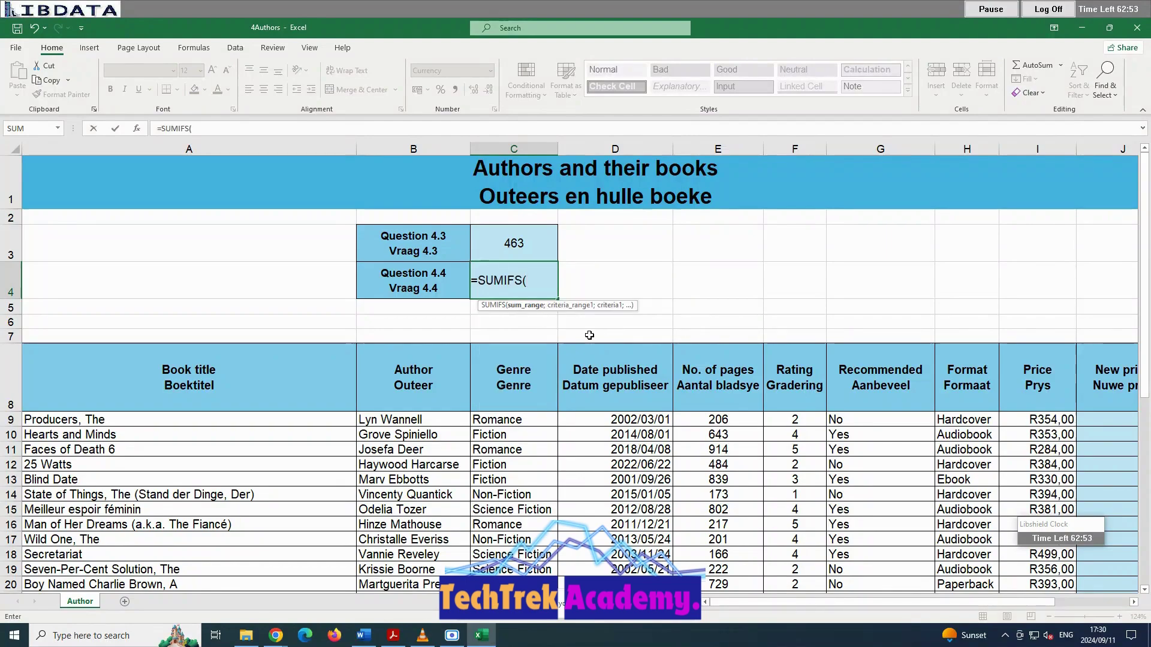
{"action": "left_click_drag", "start_coordinate": [1055, 420], "coordinate": [1035, 620]}
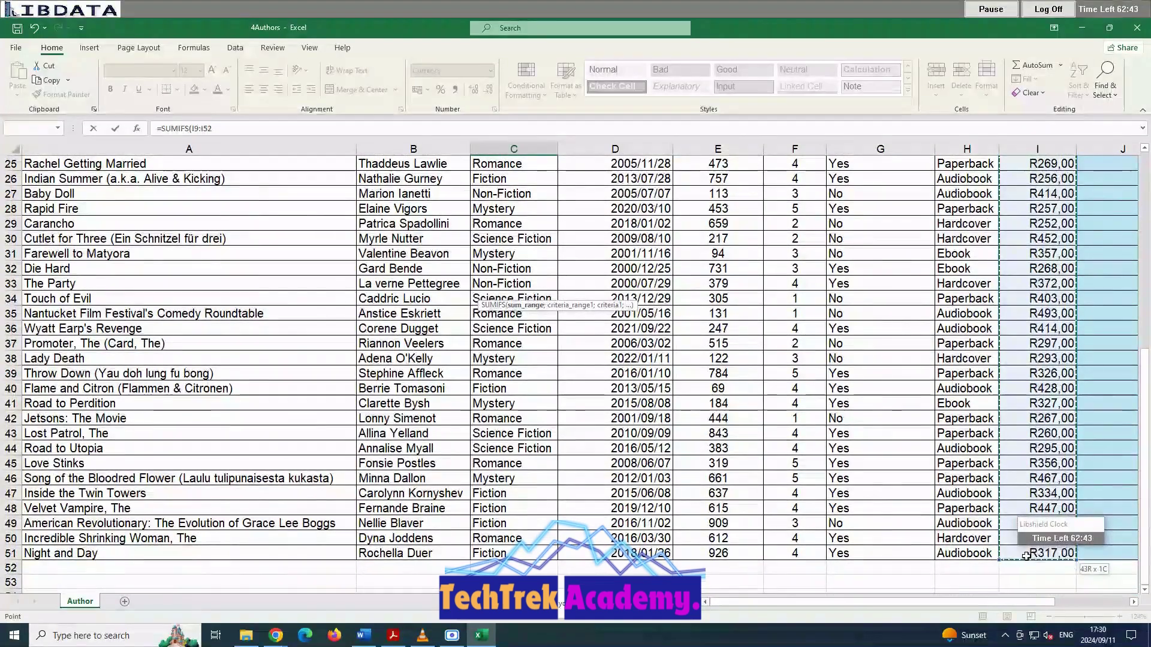
{"action": "scroll", "coordinate": [779, 549], "scroll_direction": "up", "scroll_amount": 8}
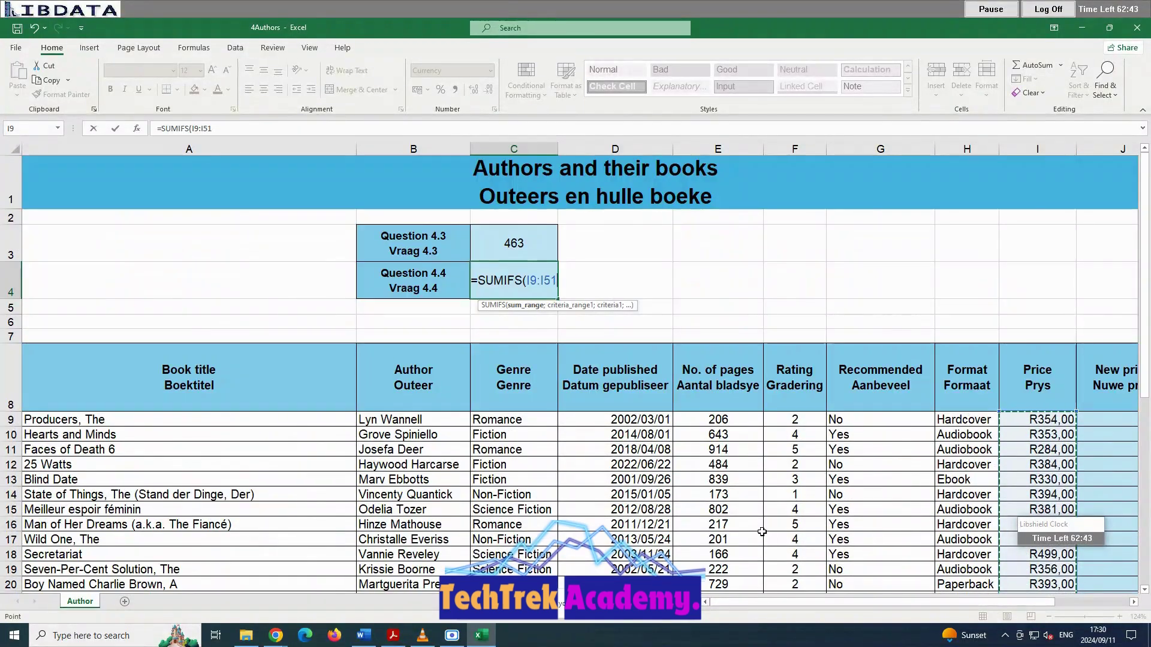
{"action": "type", "text": ";"}
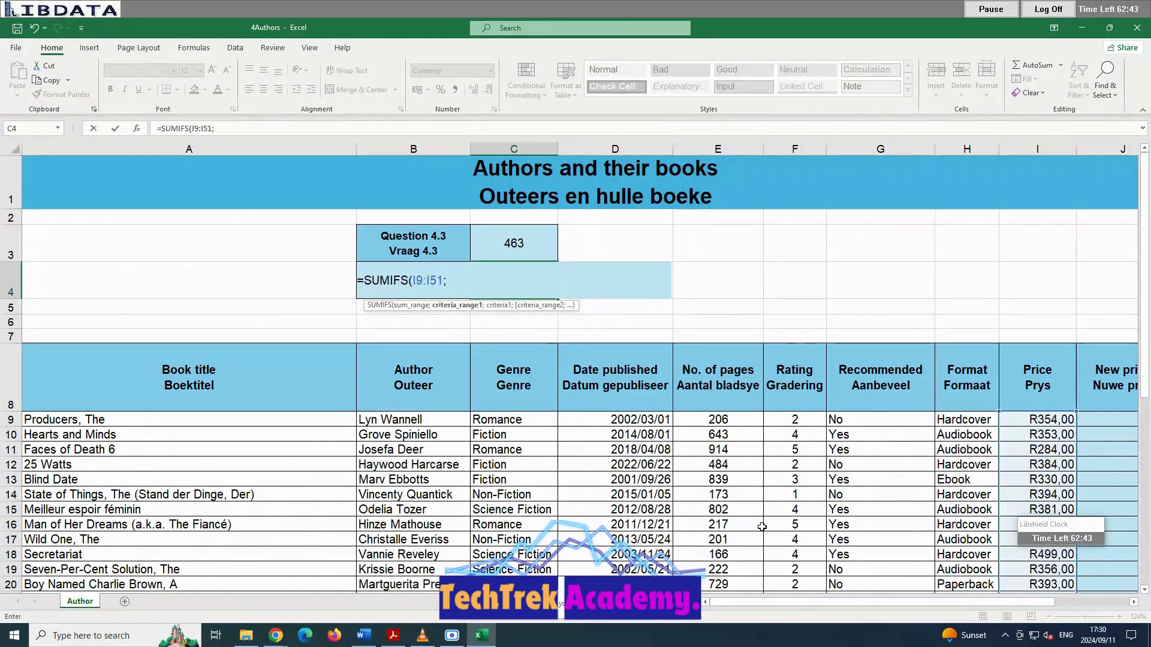
Add the Format column range H9:H51 as the first criteria range of the SUMIFS function in C4.
{"action": "left_click_drag", "start_coordinate": [968, 421], "coordinate": [965, 553]}
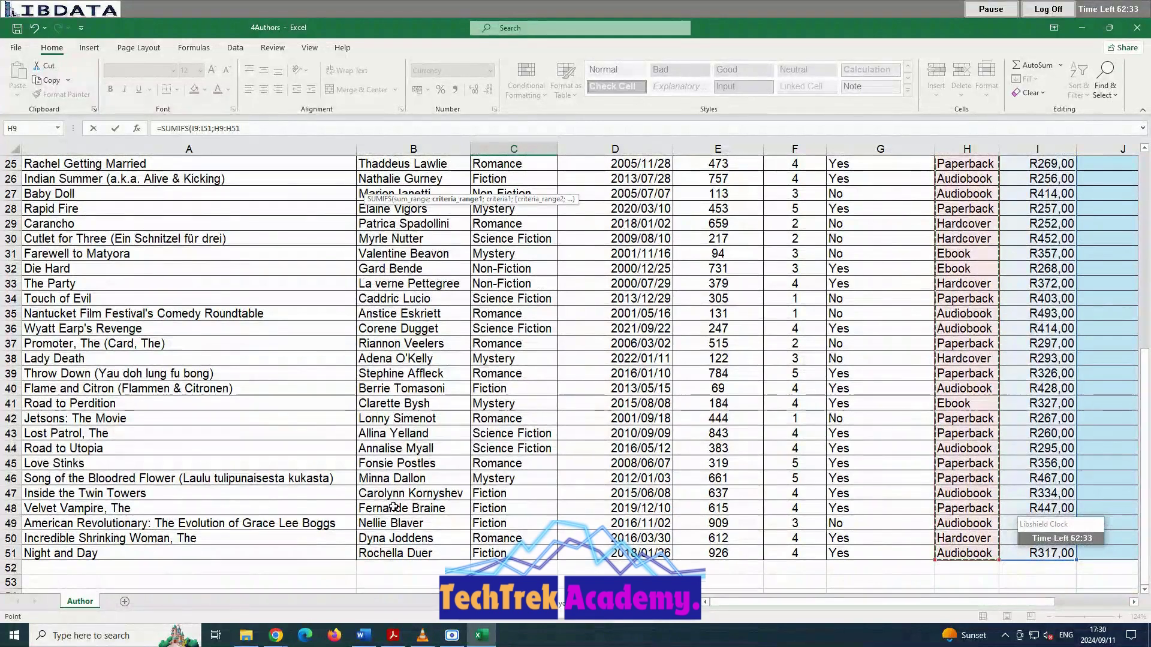
{"action": "type", "text": ";"}
{"action": "scroll", "coordinate": [812, 265], "scroll_direction": "up", "scroll_amount": 8}
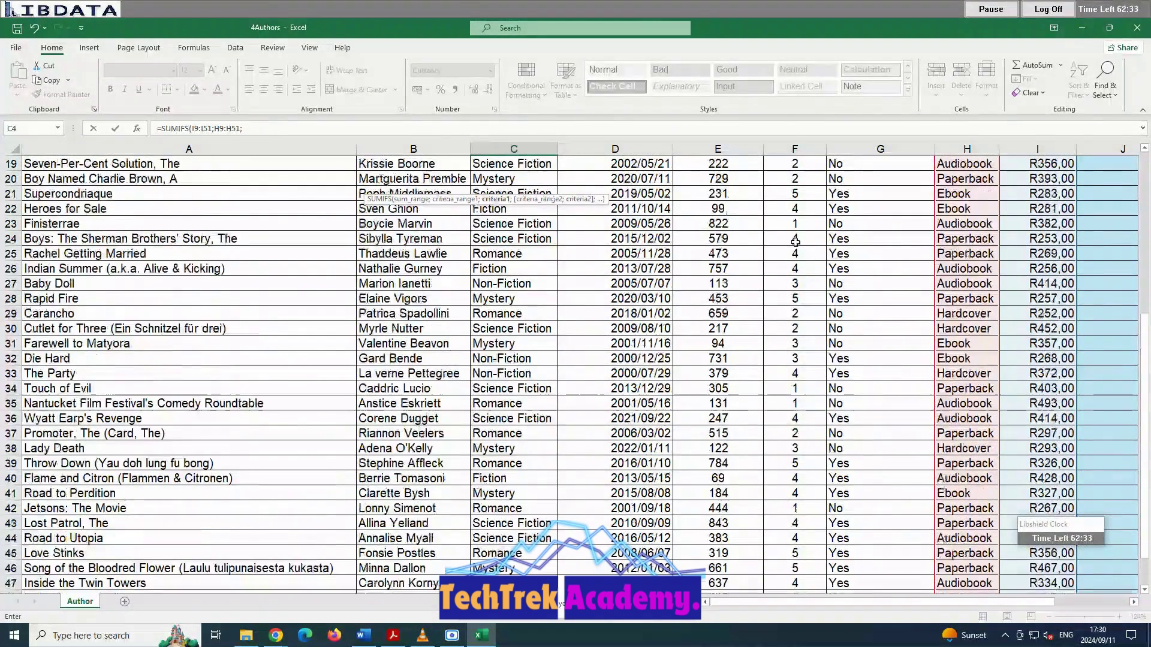
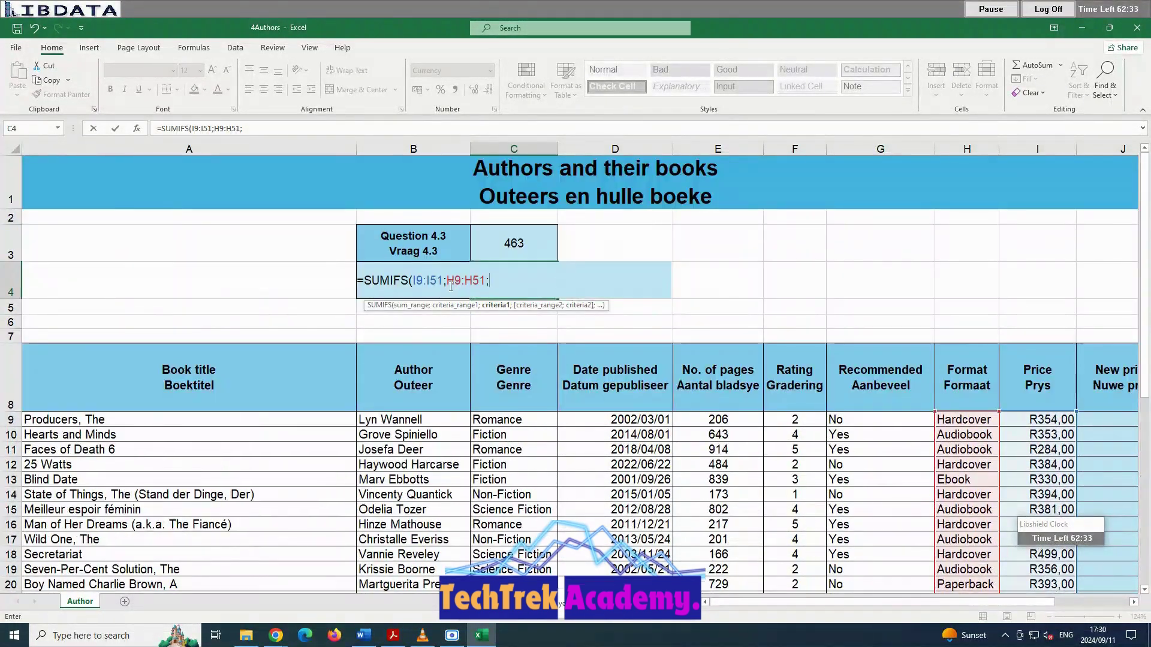
Complete the SUMIFS function in C4 with criterion H10, second criteria range C9:C51 and criterion C10.
{"action": "left_click", "coordinate": [947, 433]}
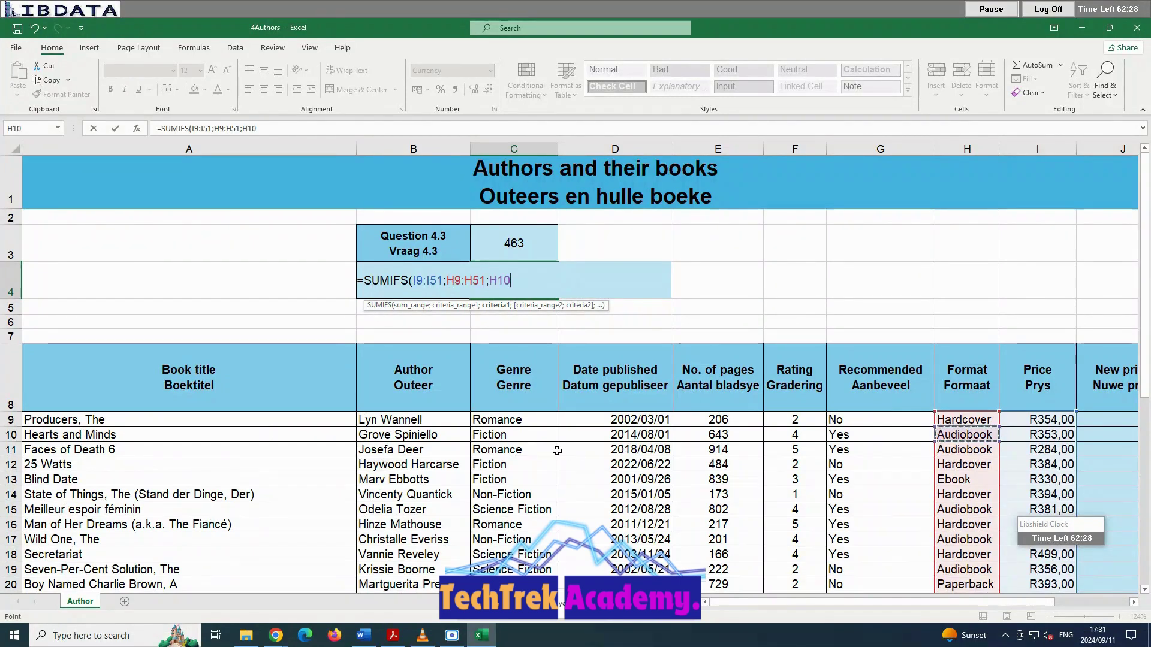
{"action": "type", "text": ";"}
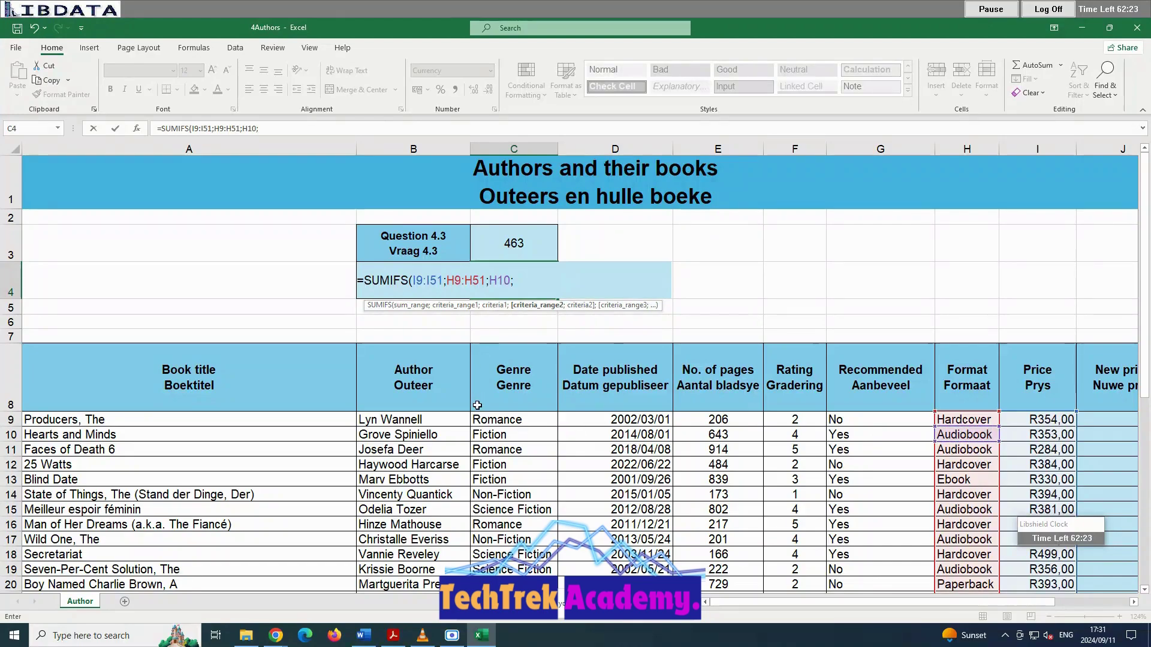
{"action": "left_click_drag", "start_coordinate": [516, 423], "coordinate": [495, 525]}
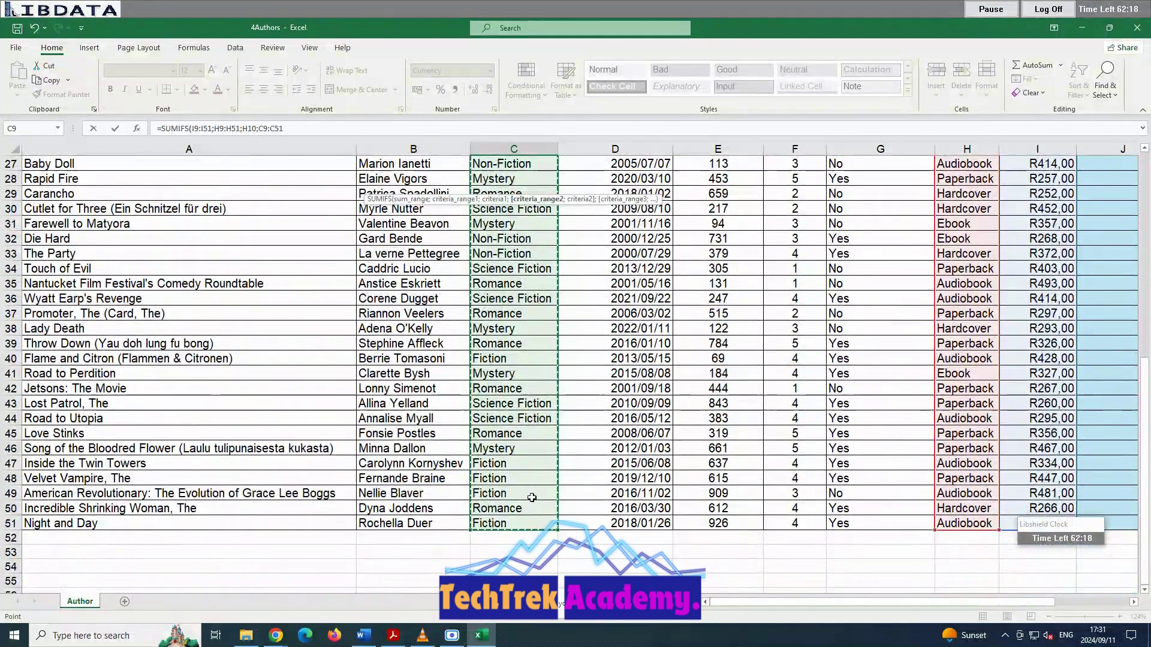
{"action": "scroll", "coordinate": [525, 489], "scroll_direction": "up", "scroll_amount": 9}
{"action": "type", "text": ";"}
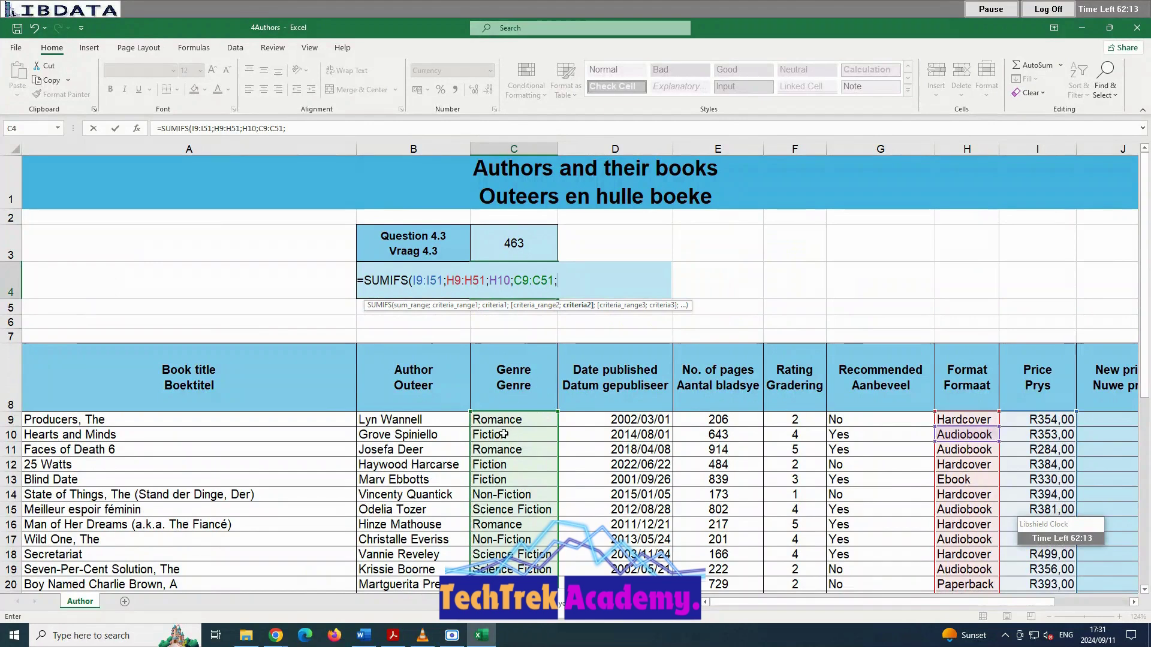
{"action": "left_click", "coordinate": [503, 434]}
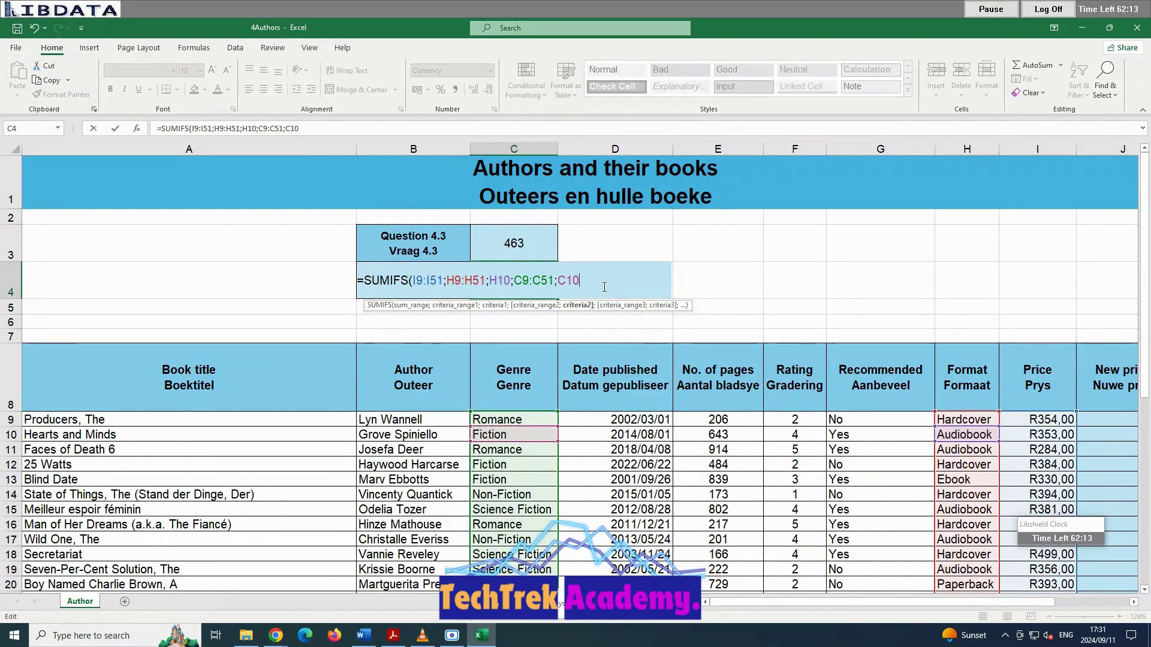
{"action": "type", "text": ")"}
{"action": "key", "text": "Return"}
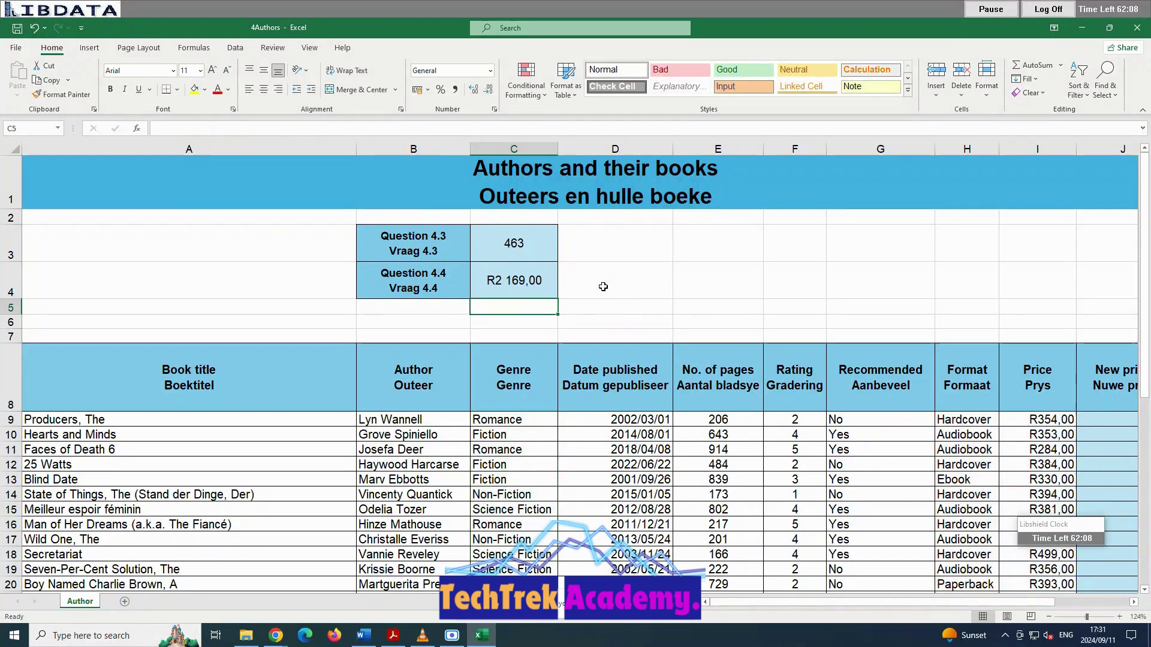
Read question 4.5 in the exam PDF, picking out the required function, its column, the discount condition and the alternative price.
{"action": "left_click", "coordinate": [393, 635]}
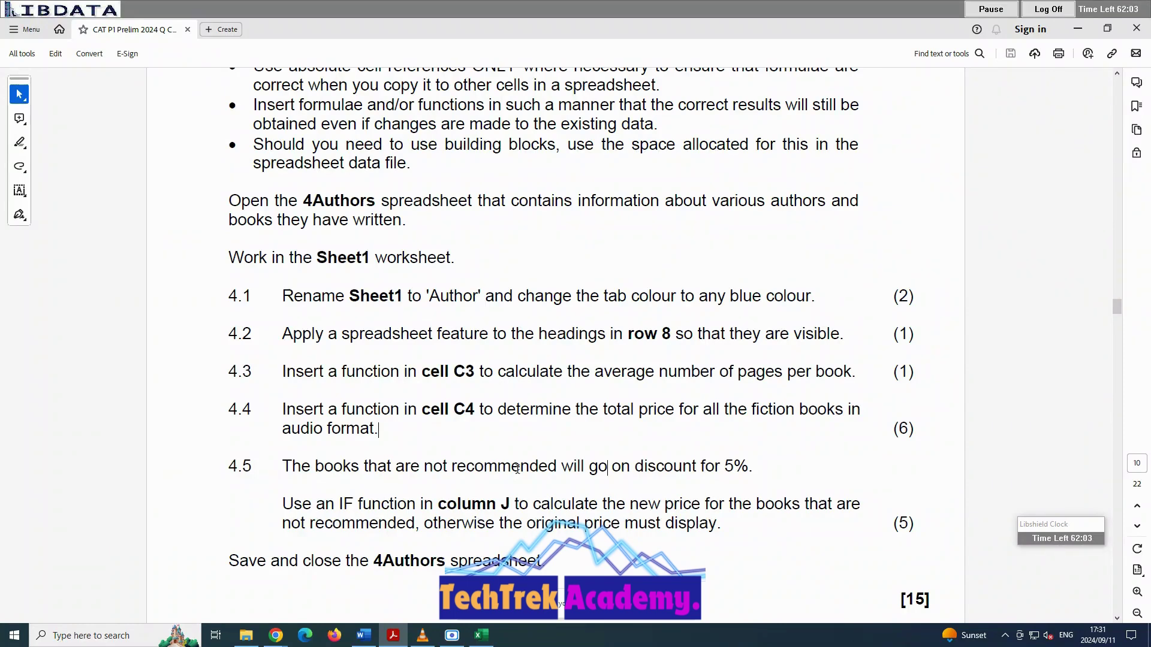
{"action": "scroll", "coordinate": [572, 489], "scroll_direction": "down", "scroll_amount": 1}
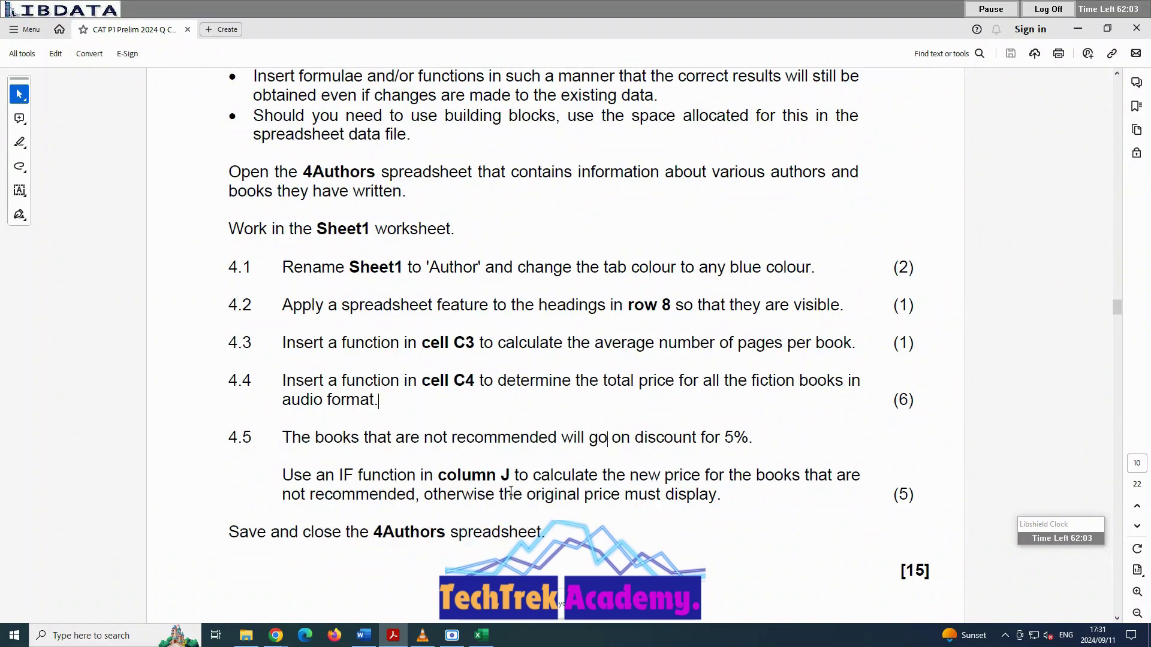
{"action": "scroll", "coordinate": [510, 491], "scroll_direction": "down", "scroll_amount": 4}
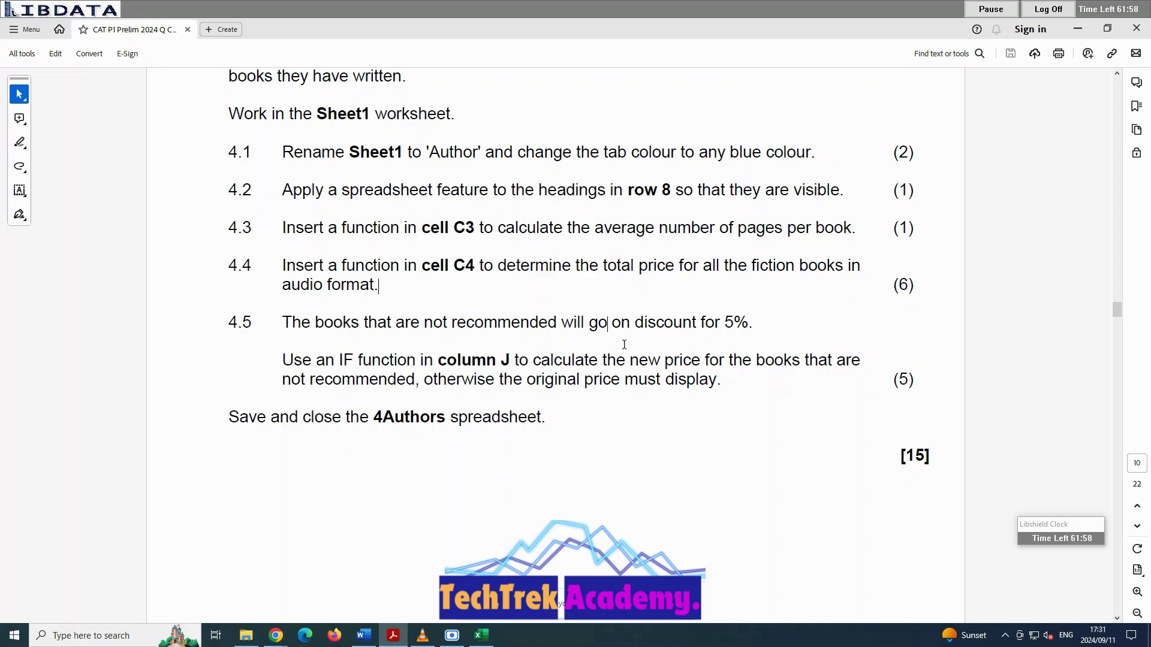
{"action": "left_click_drag", "start_coordinate": [340, 360], "coordinate": [414, 364]}
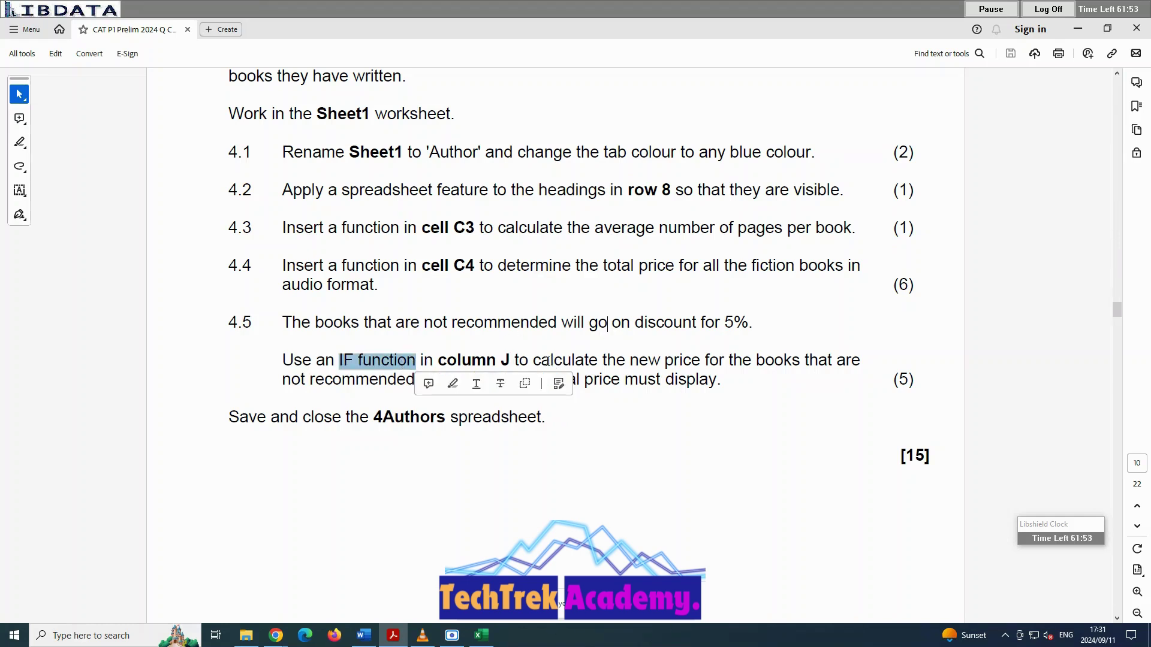
{"action": "left_click_drag", "start_coordinate": [602, 361], "coordinate": [752, 363]}
{"action": "left_click_drag", "start_coordinate": [287, 379], "coordinate": [415, 379]}
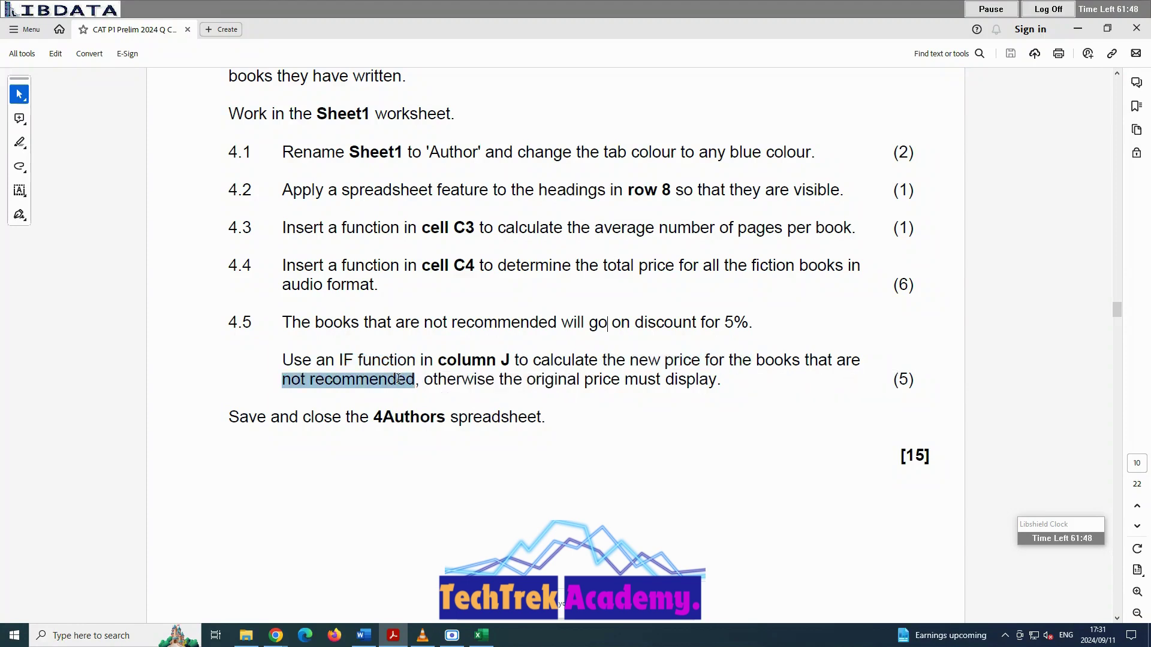
{"action": "left_click_drag", "start_coordinate": [500, 381], "coordinate": [622, 395]}
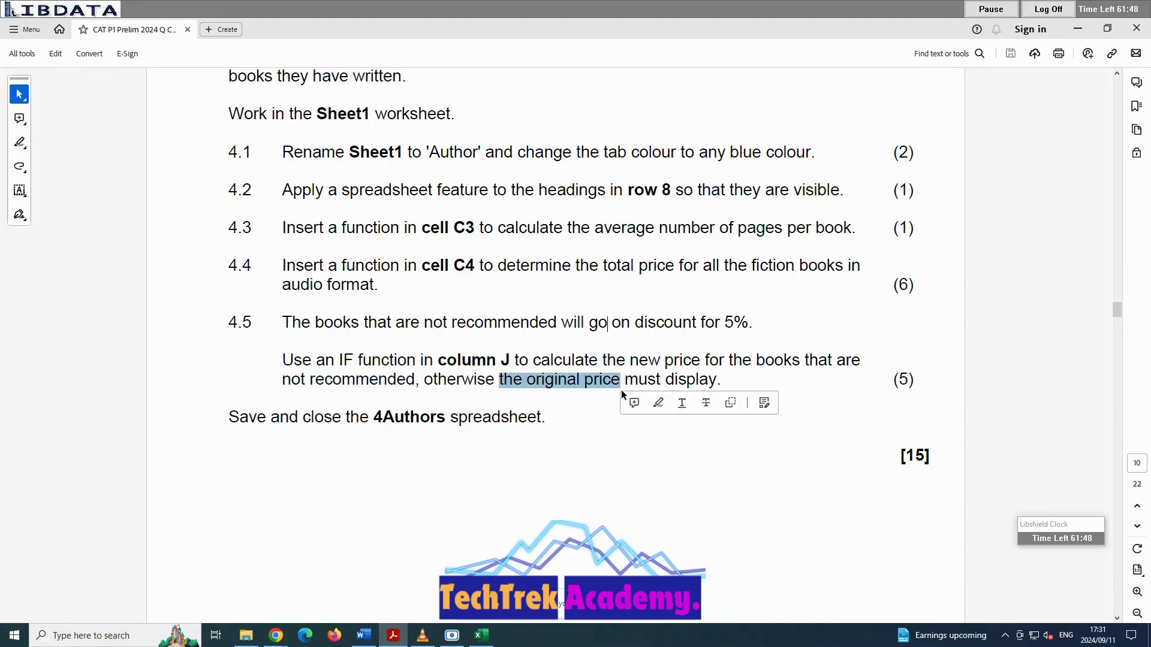
Return to the 4Authors spreadsheet and open the first New price cell, J9, for editing.
{"action": "left_click", "coordinate": [482, 635]}
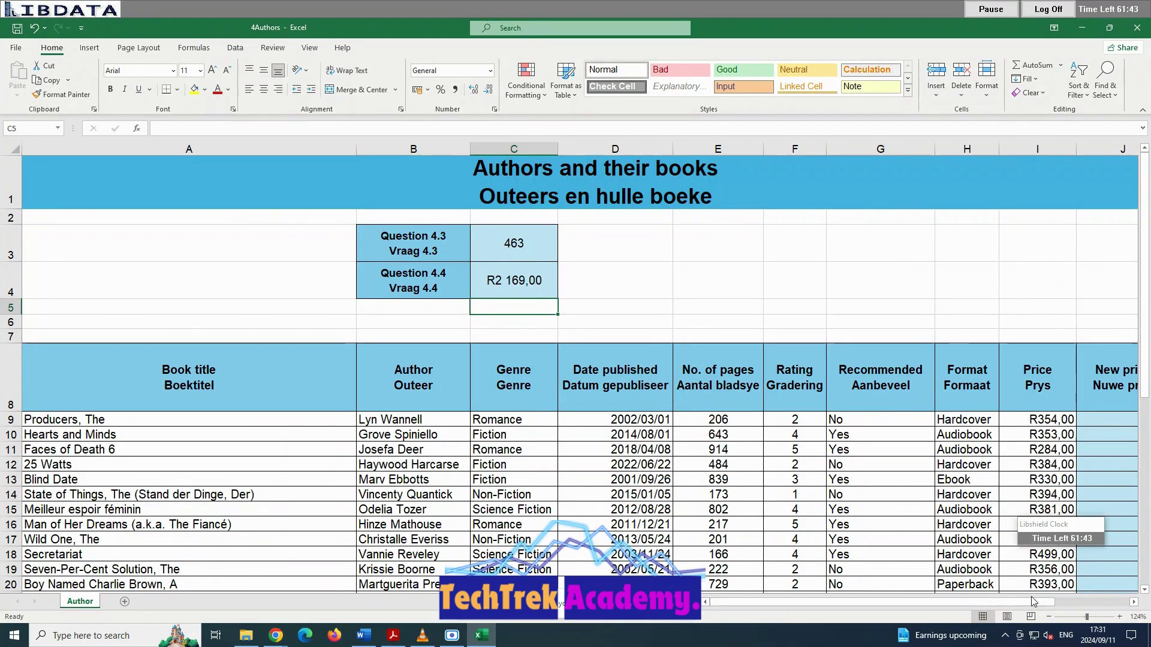
{"action": "left_click_drag", "start_coordinate": [980, 602], "coordinate": [1054, 599]}
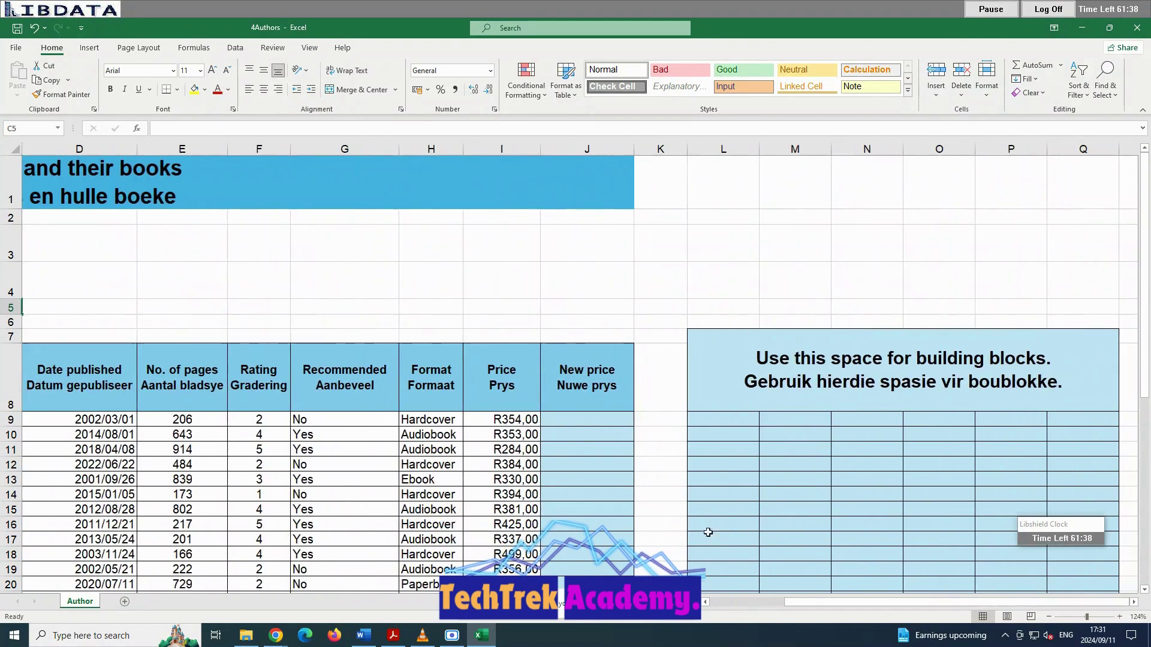
{"action": "left_click", "coordinate": [578, 419]}
{"action": "scroll", "coordinate": [662, 386], "scroll_direction": "down", "scroll_amount": 6}
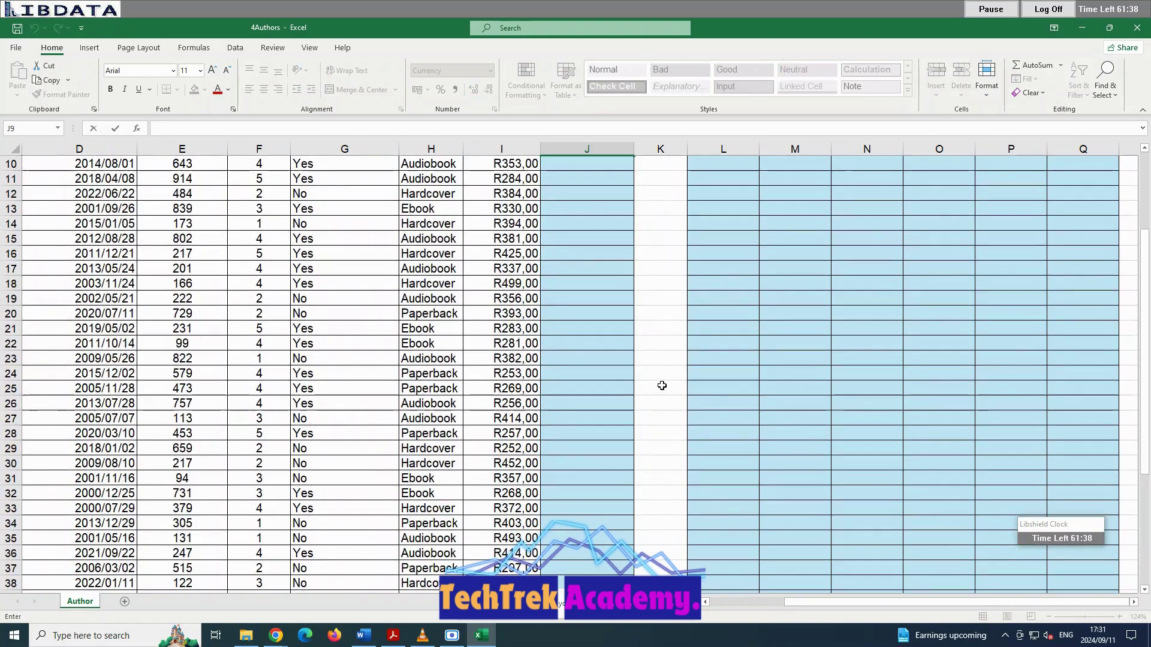
{"action": "left_click_drag", "start_coordinate": [1144, 258], "coordinate": [1144, 218]}
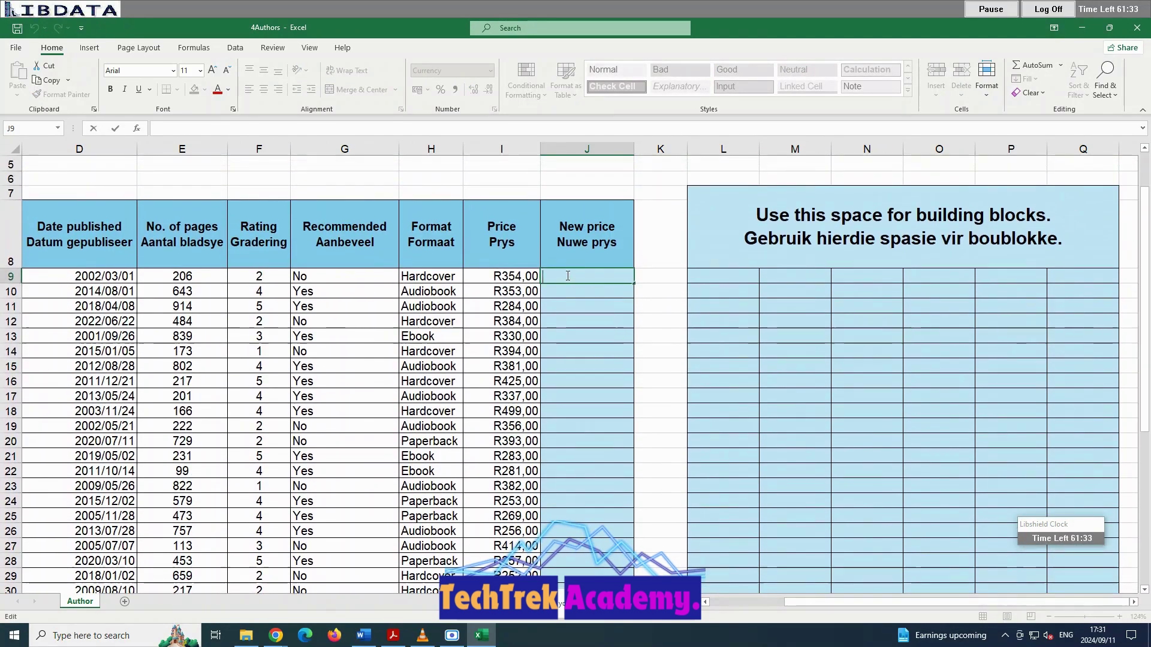
{"action": "type", "text": "=if"}
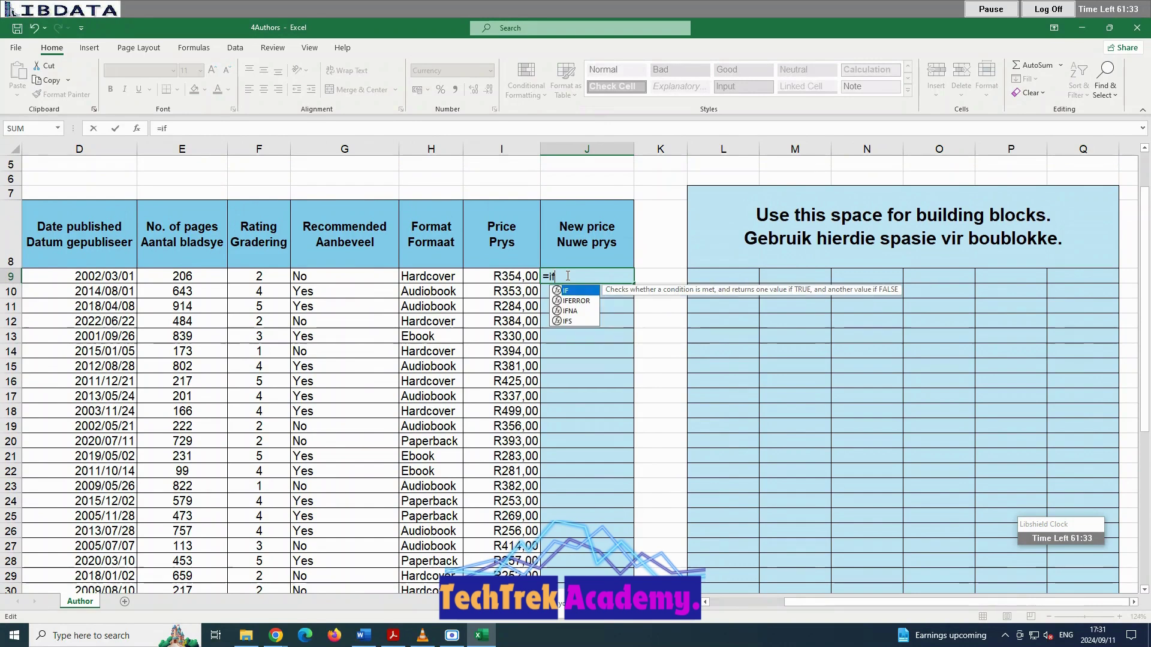
{"action": "key", "text": "BackSpace"}
{"action": "key", "text": "BackSpace"}
{"action": "key", "text": "BackSpace"}
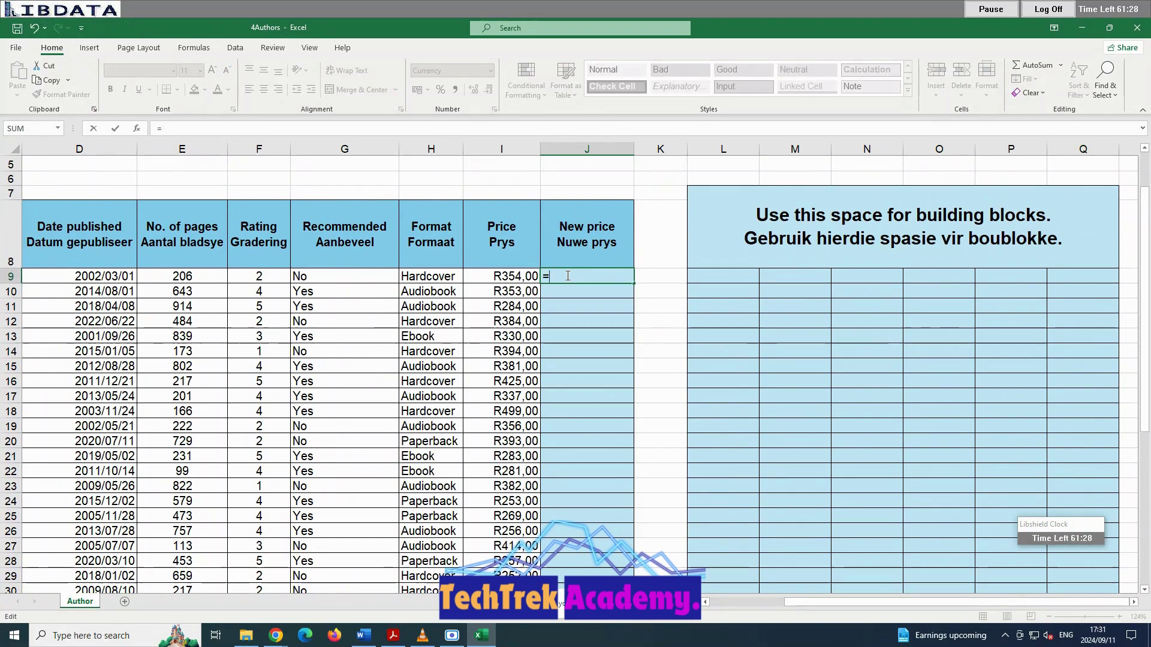
Copy the first Recommended cell, G9, into cell N12 of the building-blocks area.
{"action": "right_click", "coordinate": [323, 276]}
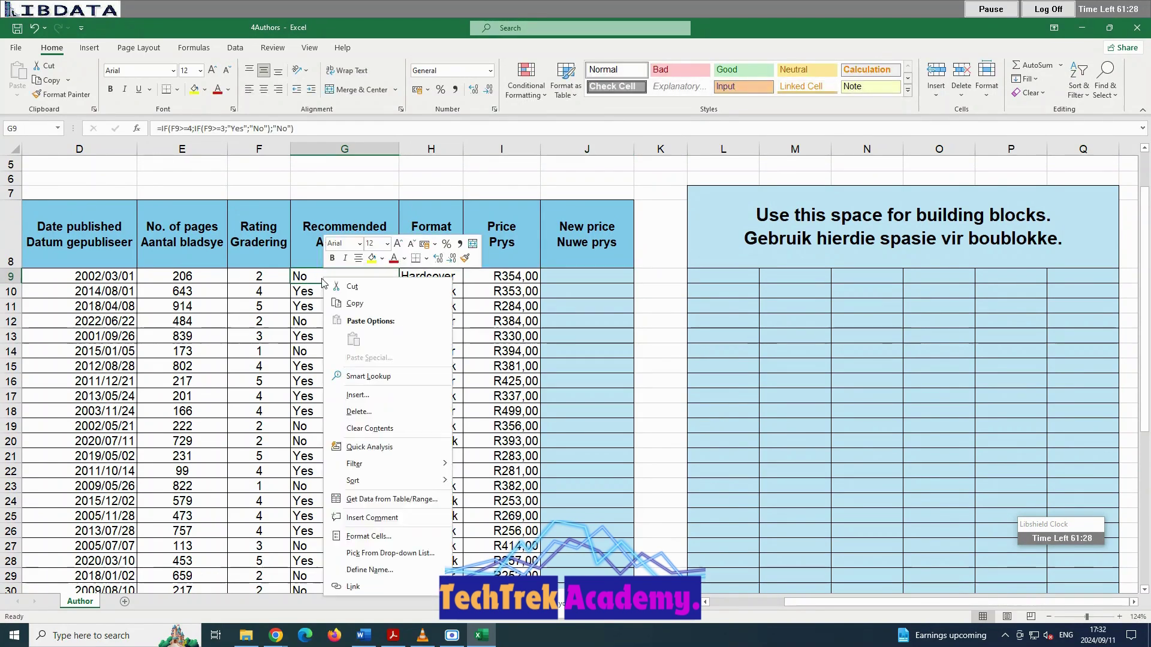
{"action": "left_click", "coordinate": [350, 302]}
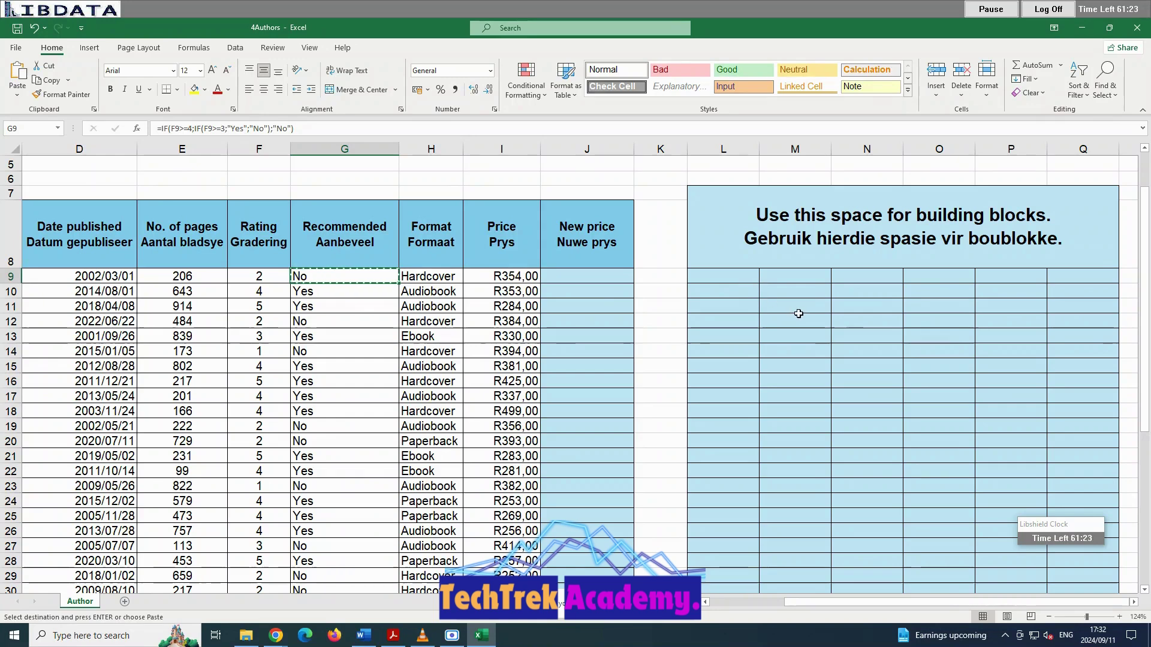
{"action": "right_click", "coordinate": [865, 322]}
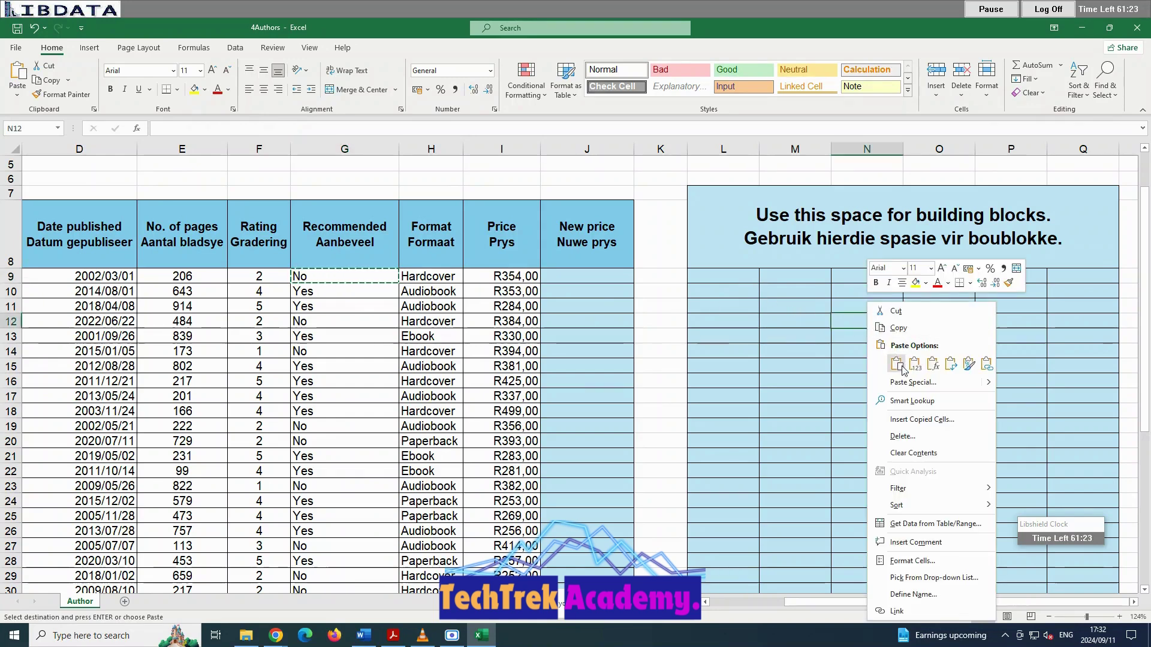
{"action": "left_click", "coordinate": [897, 363]}
Start an IF function in the first New price cell, J9, with G9=N12 as the logical test.
{"action": "left_click", "coordinate": [561, 294]}
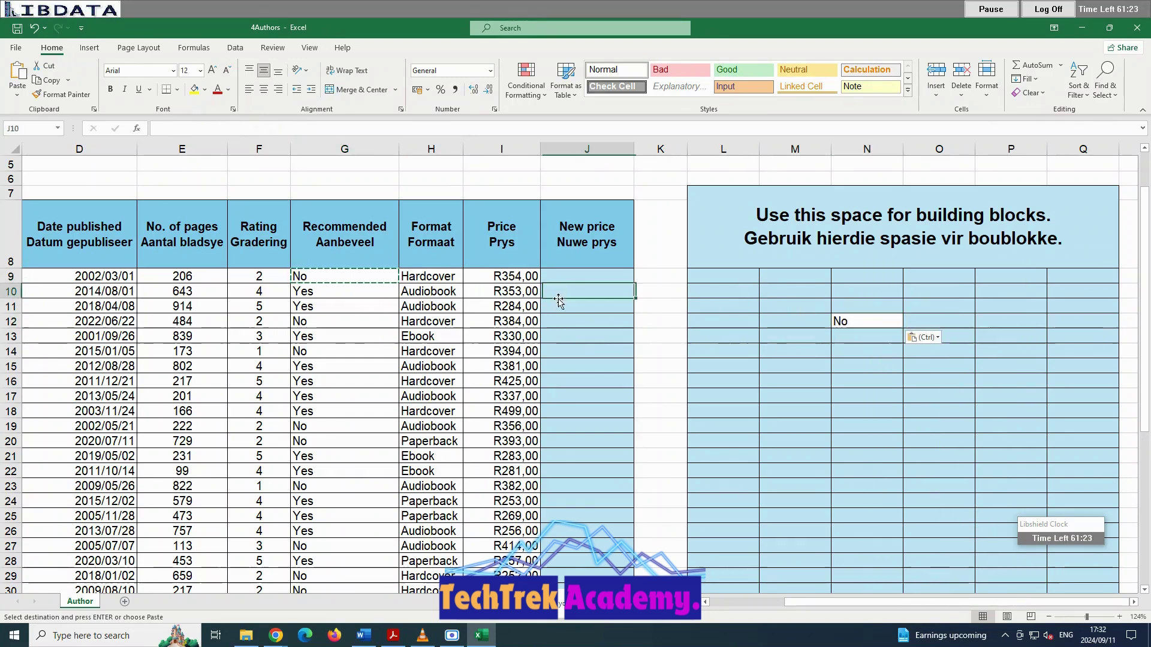
{"action": "double_click", "coordinate": [564, 277]}
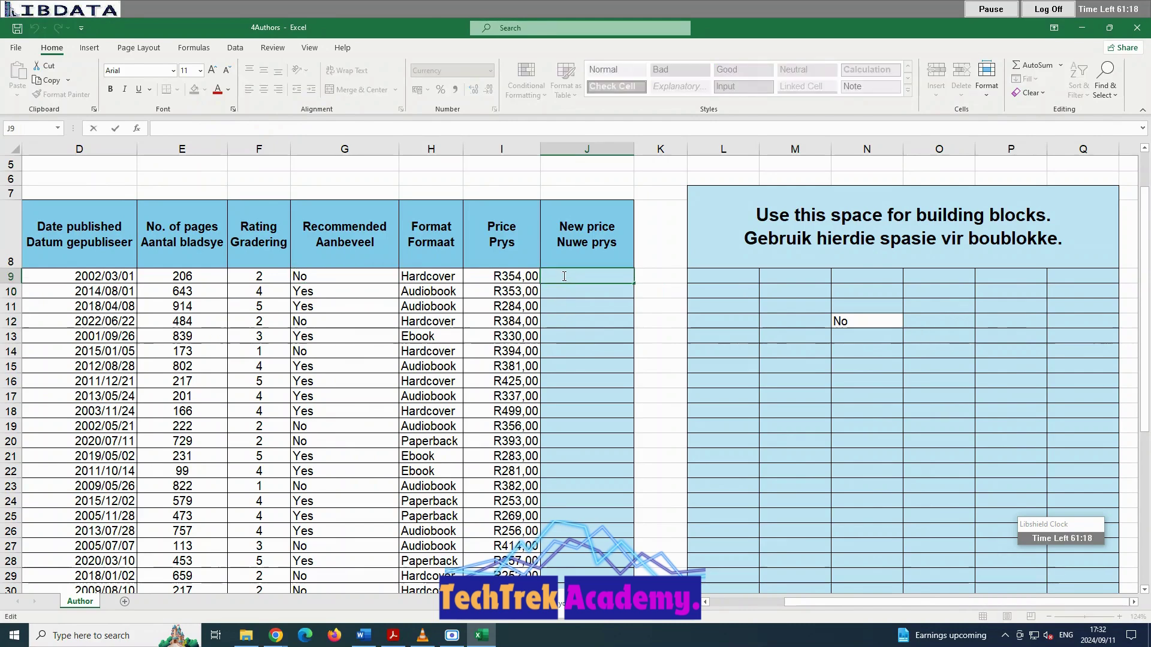
{"action": "type", "text": "i"}
{"action": "key", "text": "BackSpace"}
{"action": "key", "text": "BackSpace"}
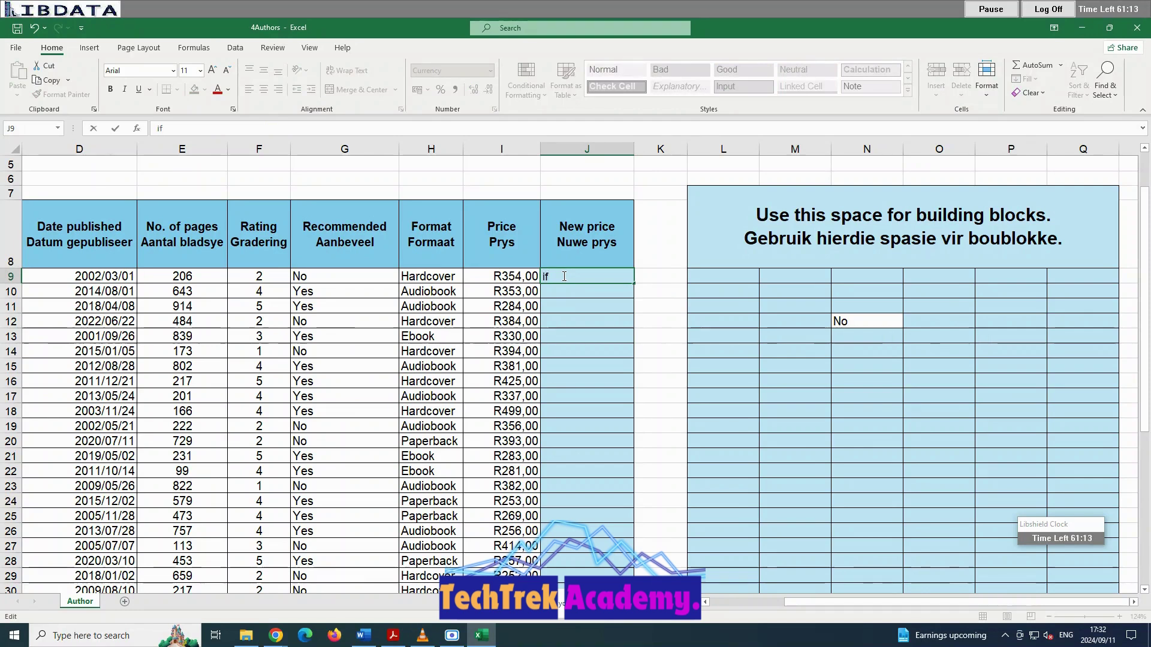
{"action": "key", "text": "BackSpace"}
{"action": "key", "text": "BackSpace"}
{"action": "type", "text": "=if"}
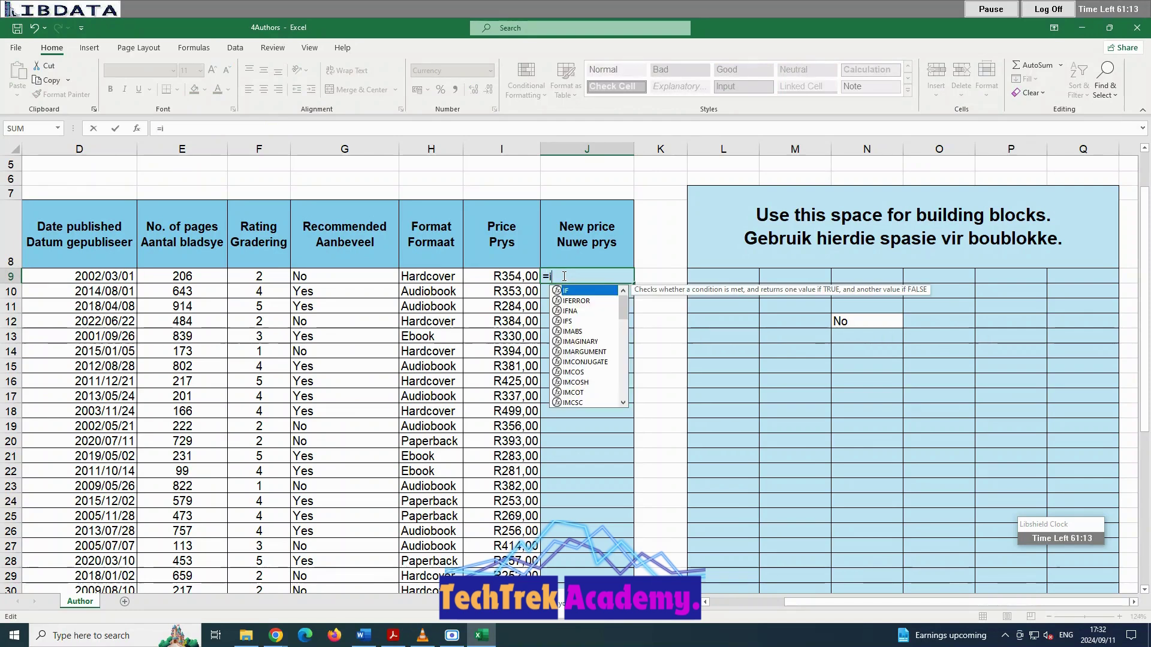
{"action": "double_click", "coordinate": [570, 296]}
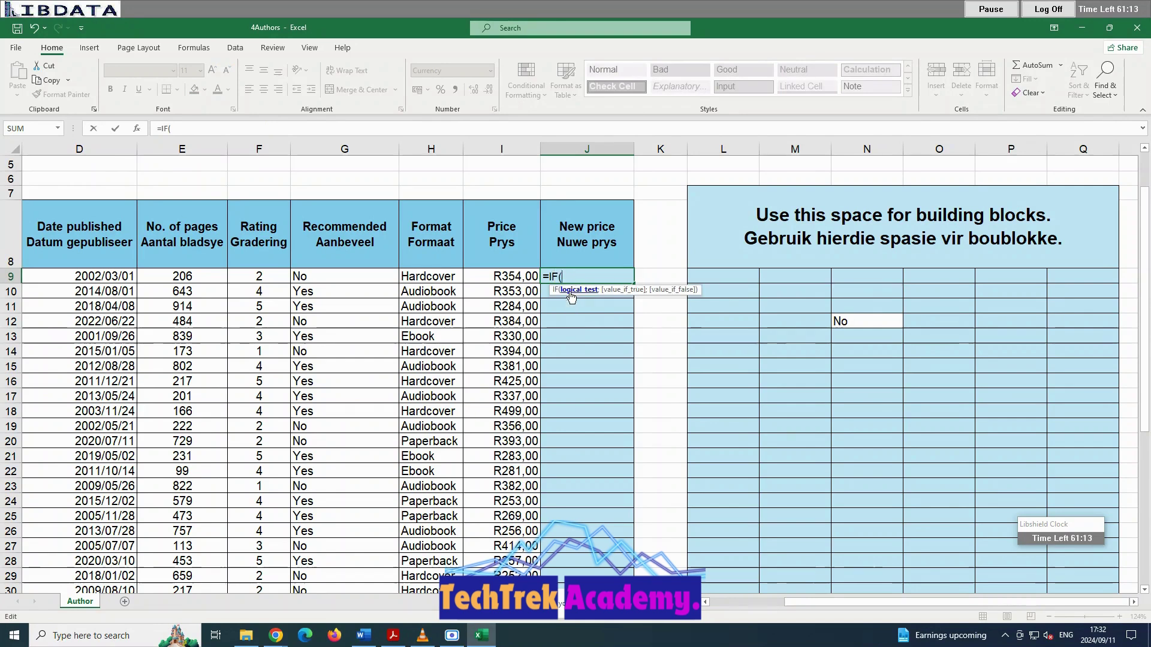
{"action": "left_click", "coordinate": [350, 279]}
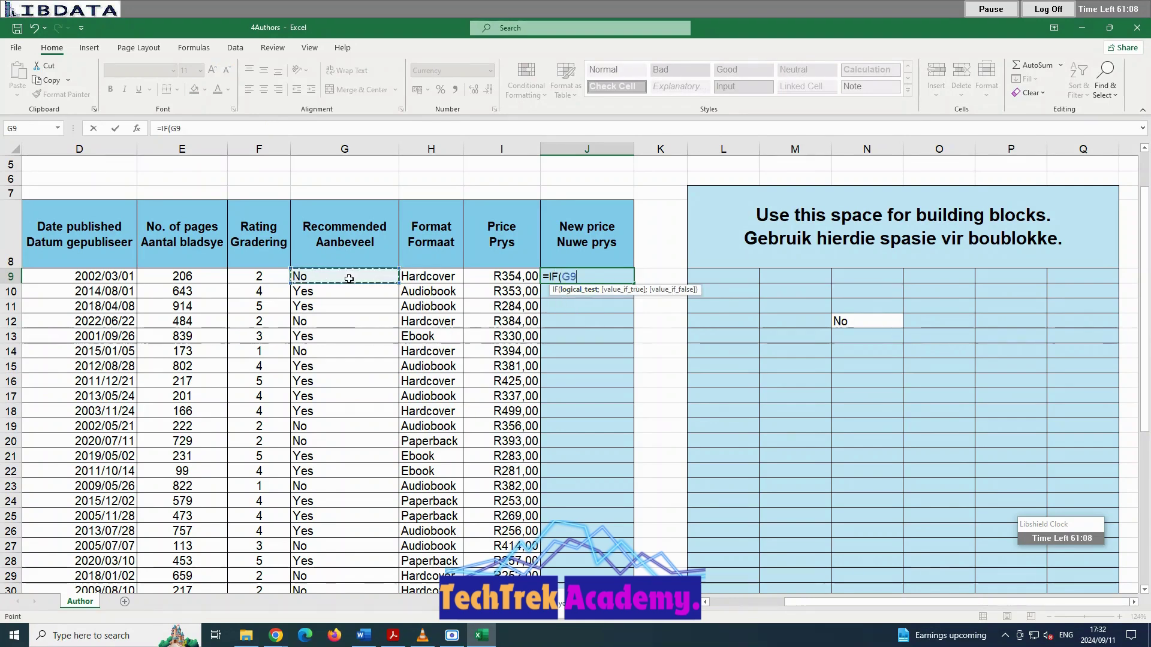
{"action": "type", "text": "="}
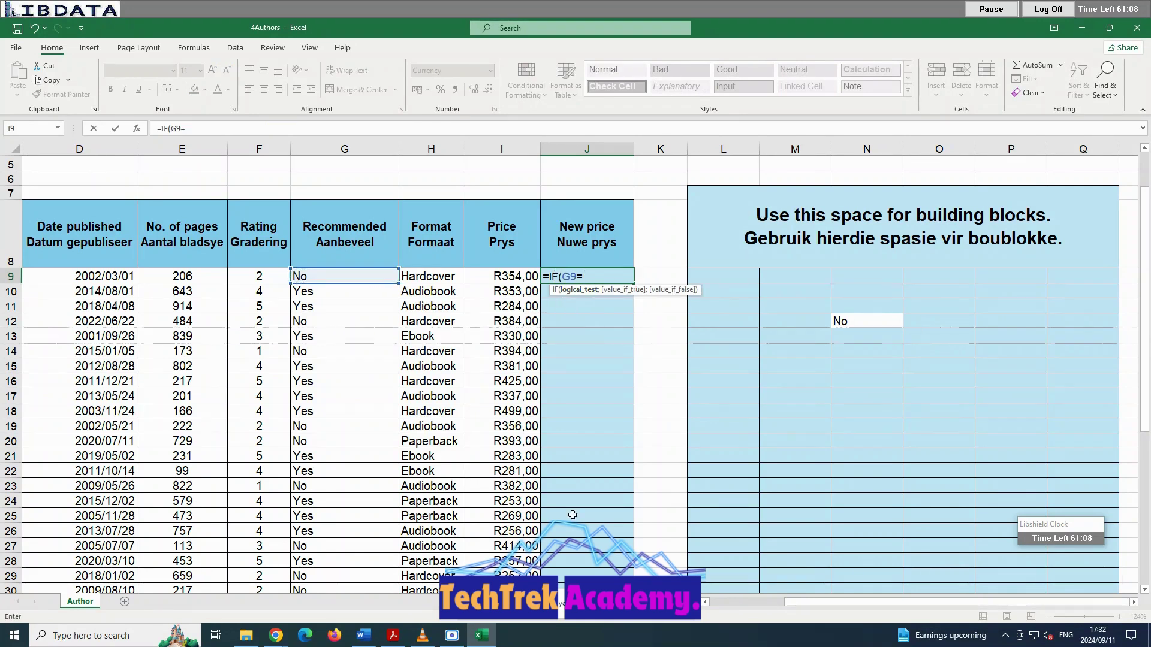
{"action": "left_click", "coordinate": [860, 321]}
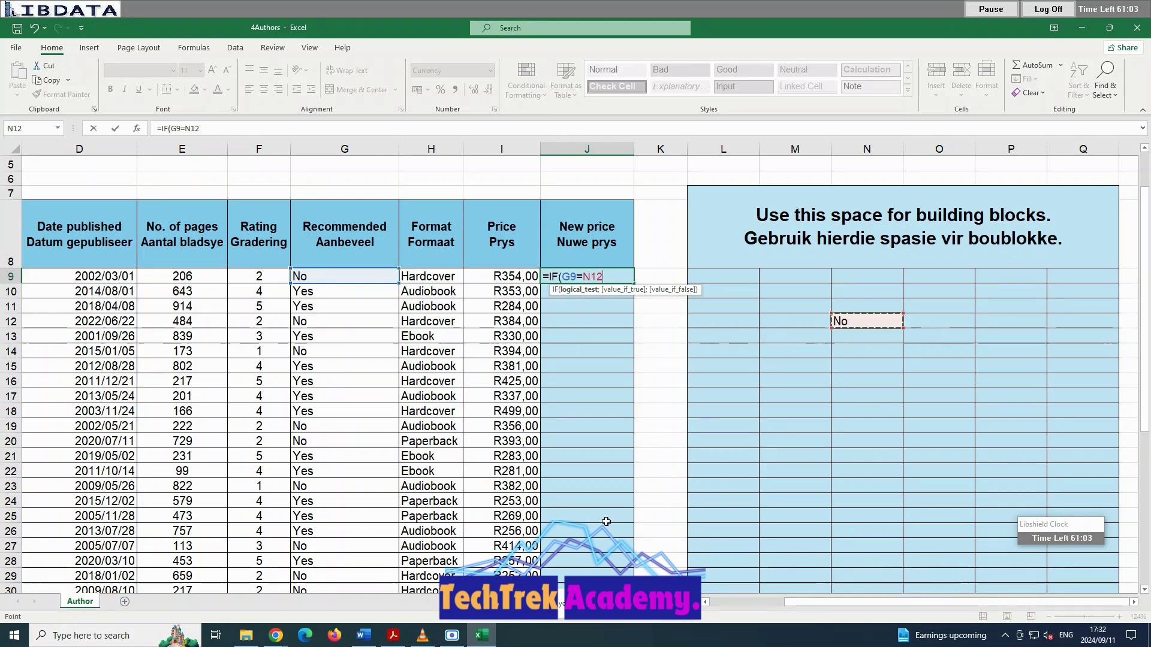
{"action": "type", "text": ";"}
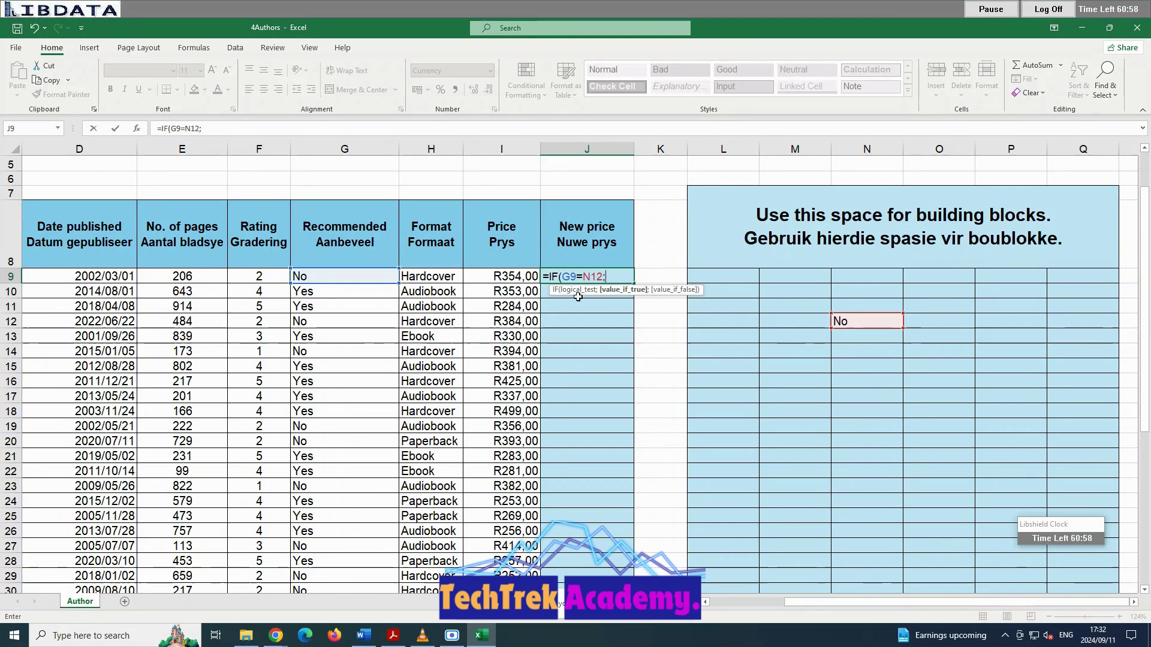
Add I9-0,05*5 as the IF function's value if true, close the formula and return to J9.
{"action": "key", "text": "Left"}
{"action": "type", "text": "-"}
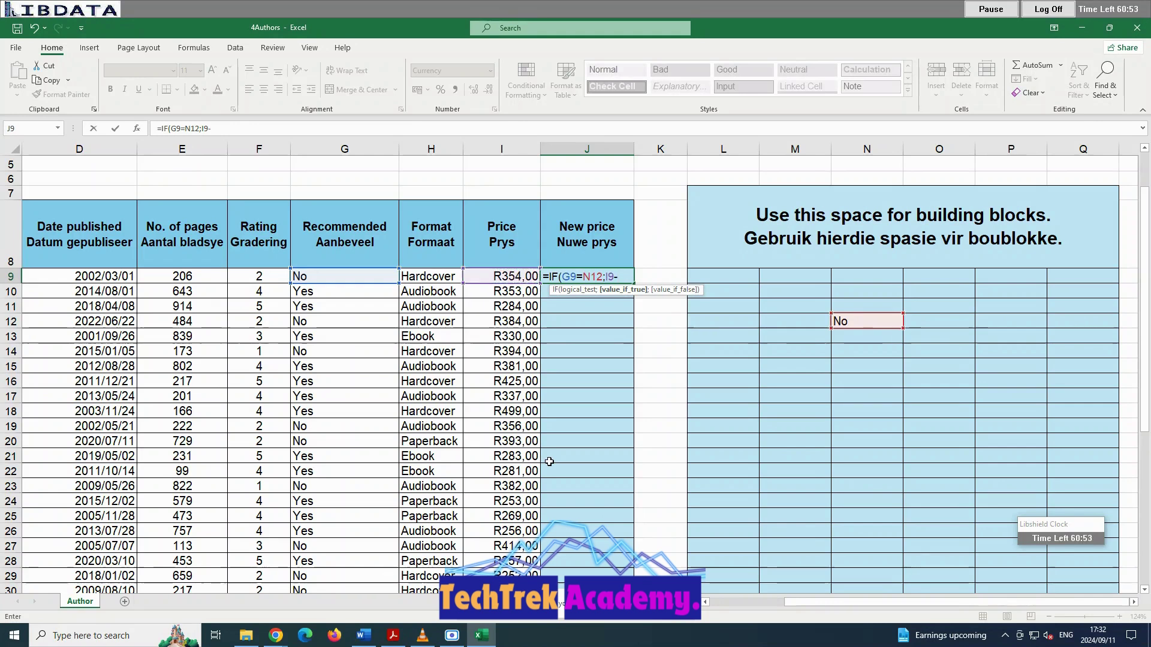
{"action": "type", "text": "0,0"}
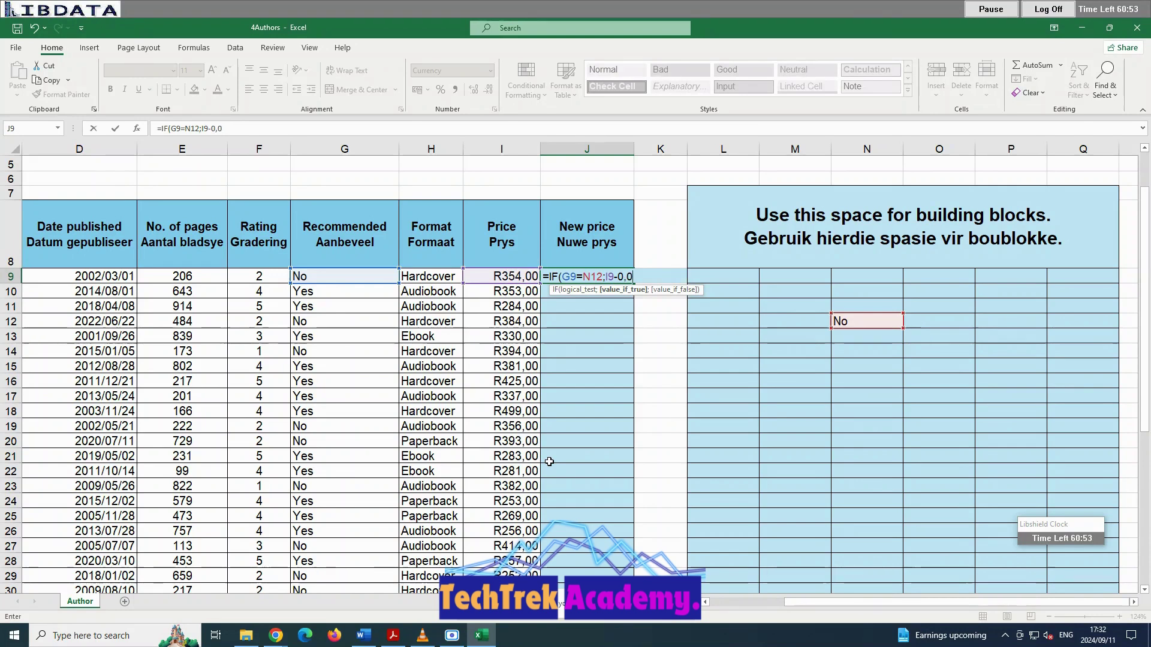
{"action": "type", "text": "5*5"}
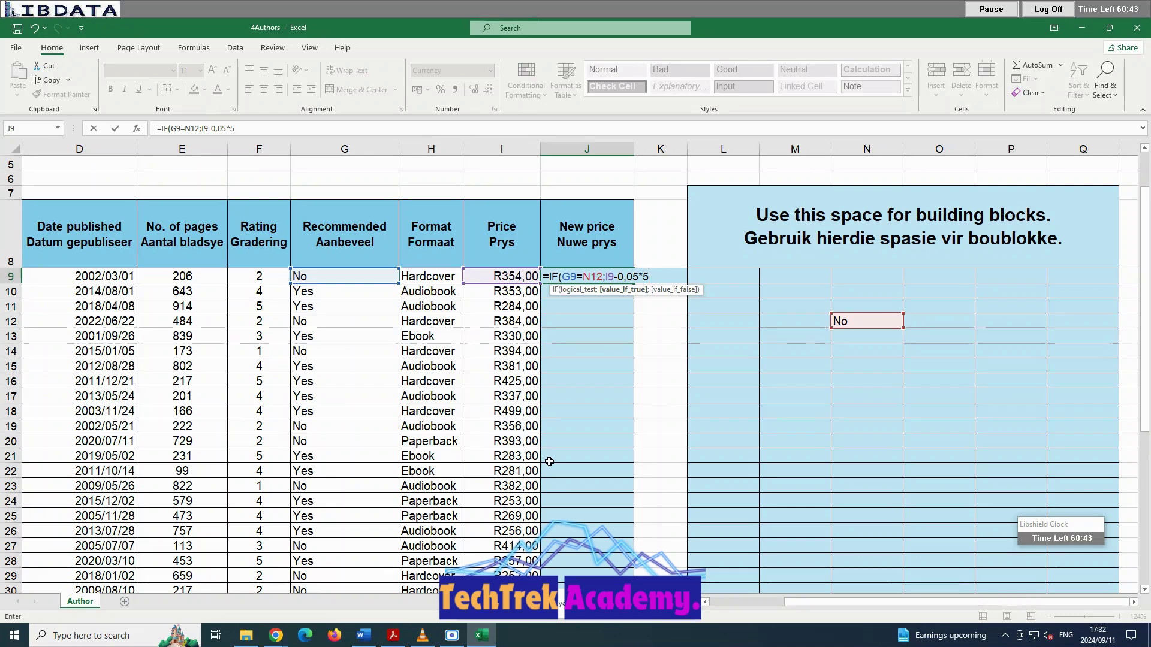
{"action": "type", "text": "*5"}
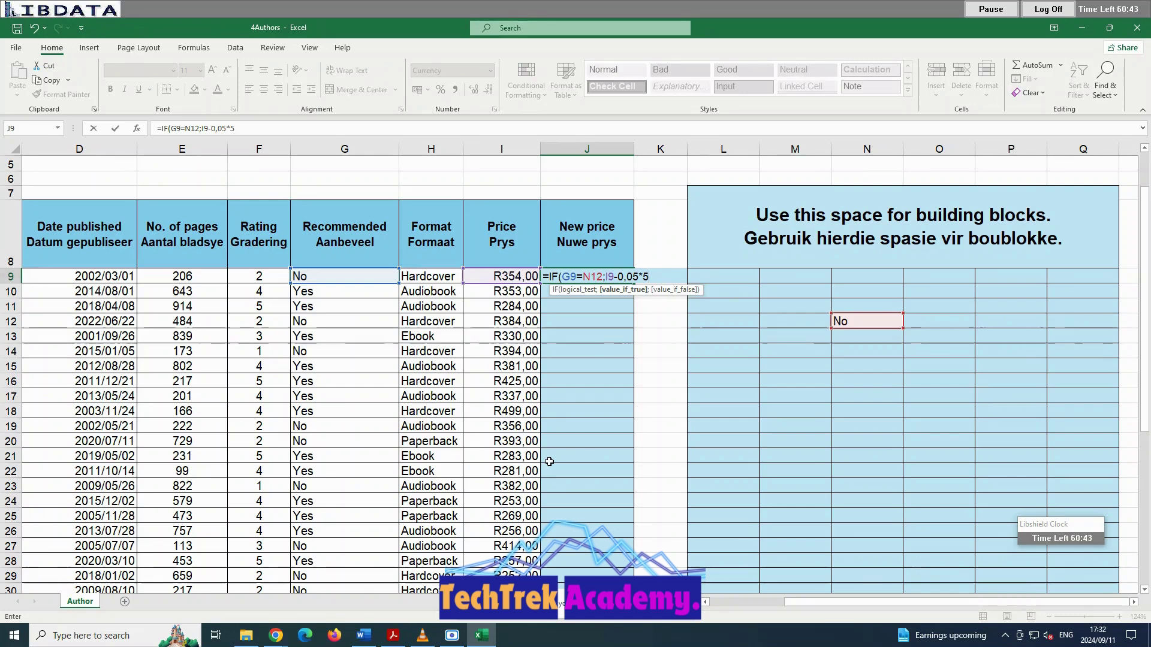
{"action": "type", "text": ")"}
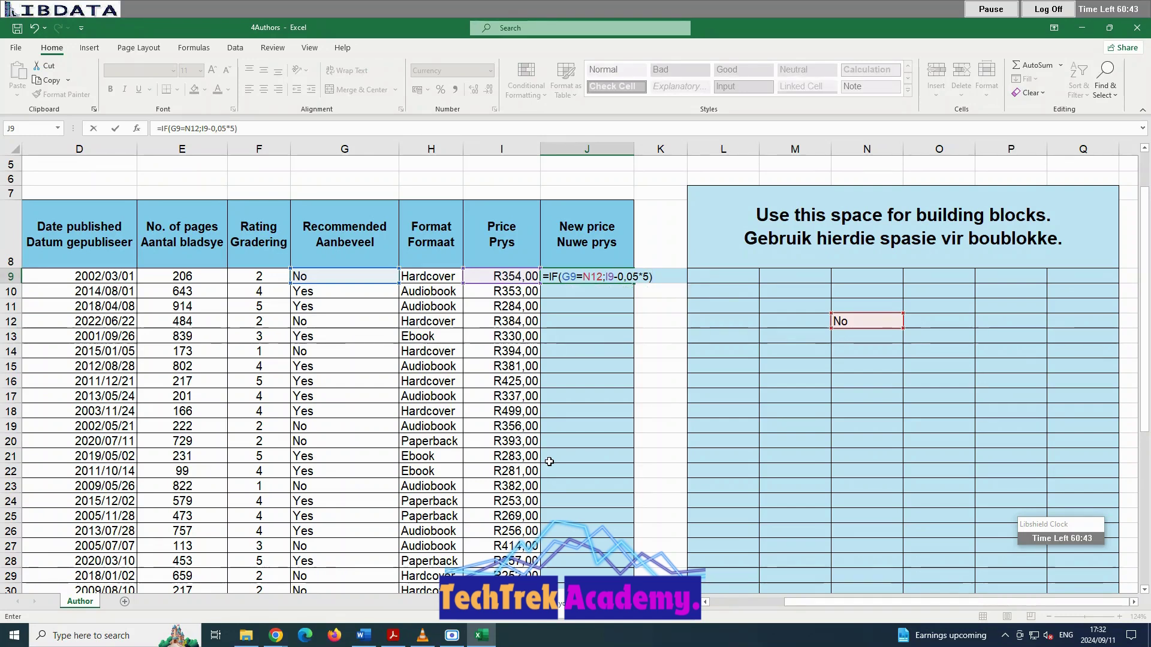
{"action": "key", "text": "Left"}
{"action": "key", "text": "Left"}
{"action": "key", "text": "Left"}
{"action": "key", "text": "Right"}
{"action": "key", "text": "Right"}
{"action": "key", "text": "Right"}
{"action": "key", "text": "Right"}
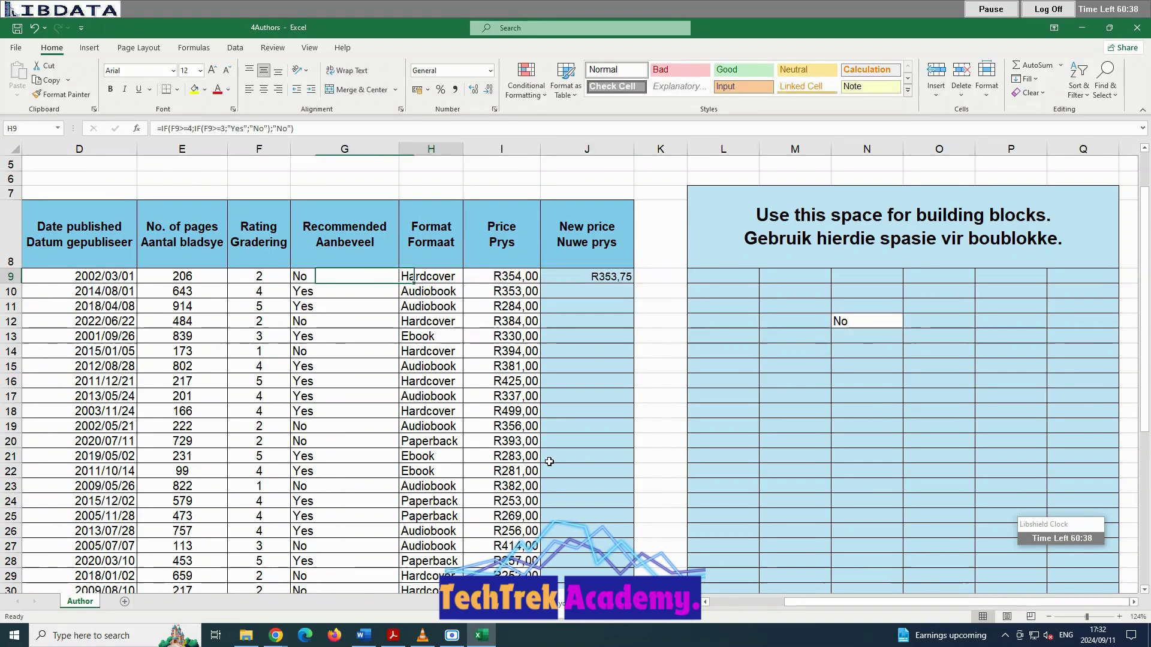
{"action": "key", "text": "Left"}
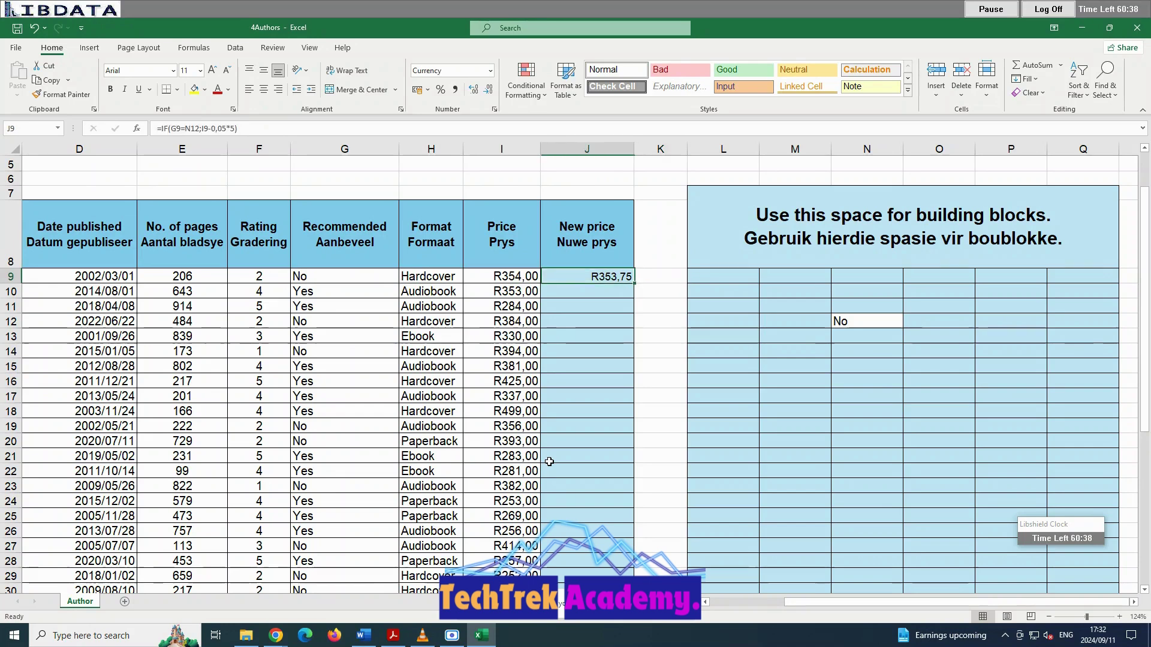
Bracket the discount part of the J9 formula as (0,05*5) and add I9 as the value if false.
{"action": "double_click", "coordinate": [594, 275]}
{"action": "left_click", "coordinate": [620, 277]}
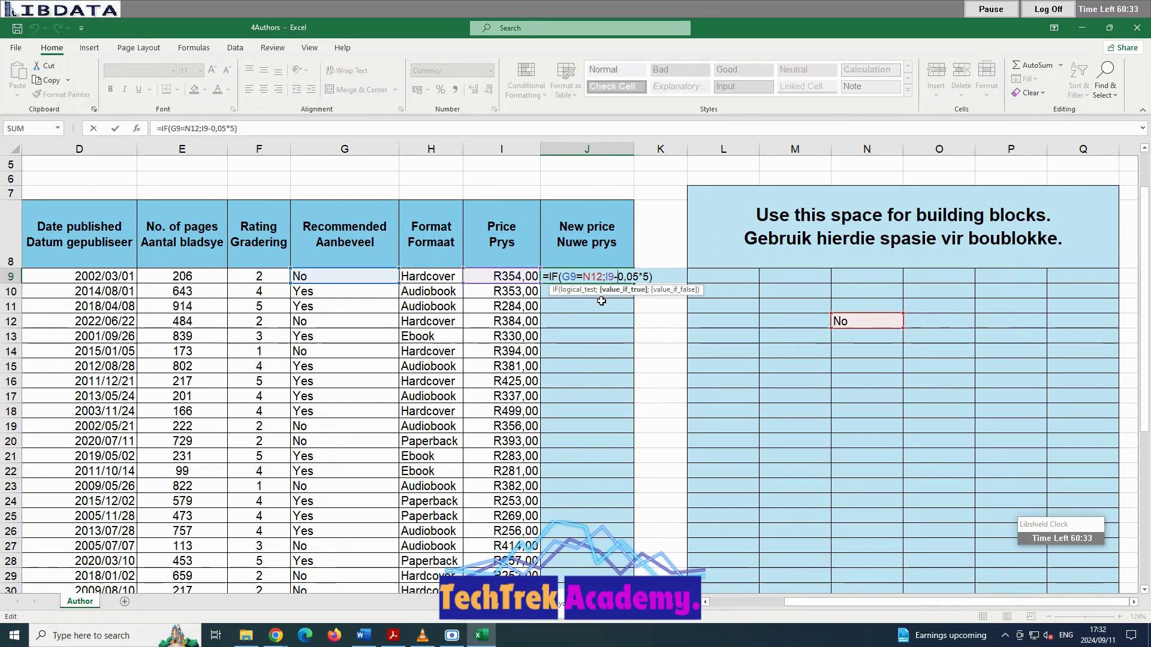
{"action": "type", "text": "("}
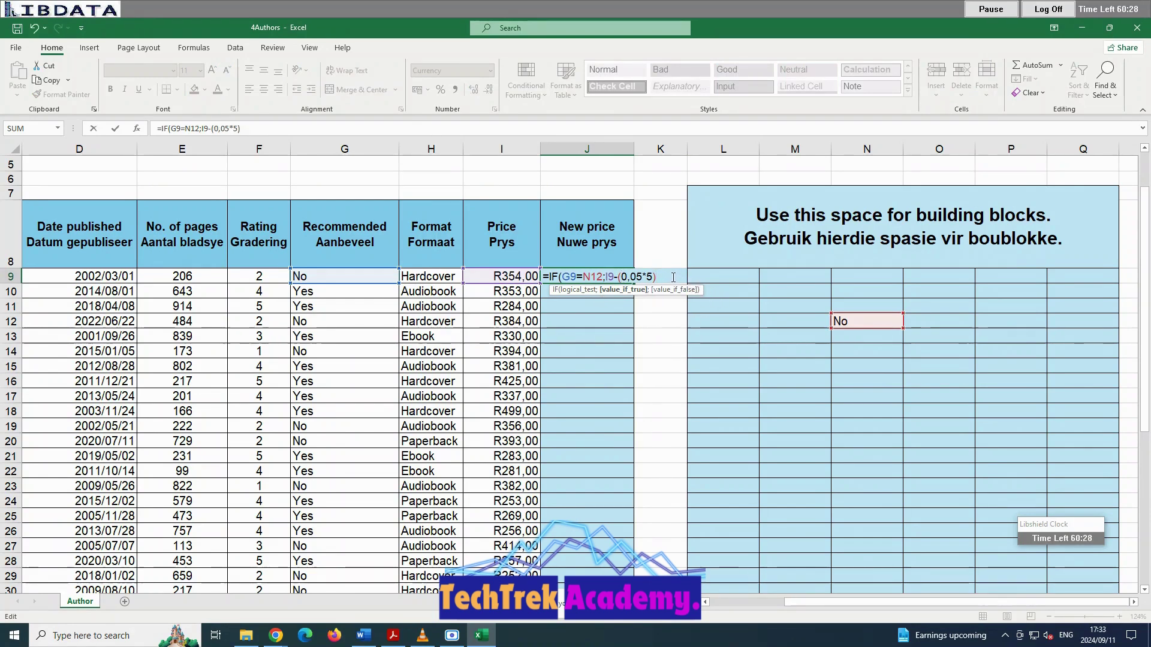
{"action": "type", "text": ";"}
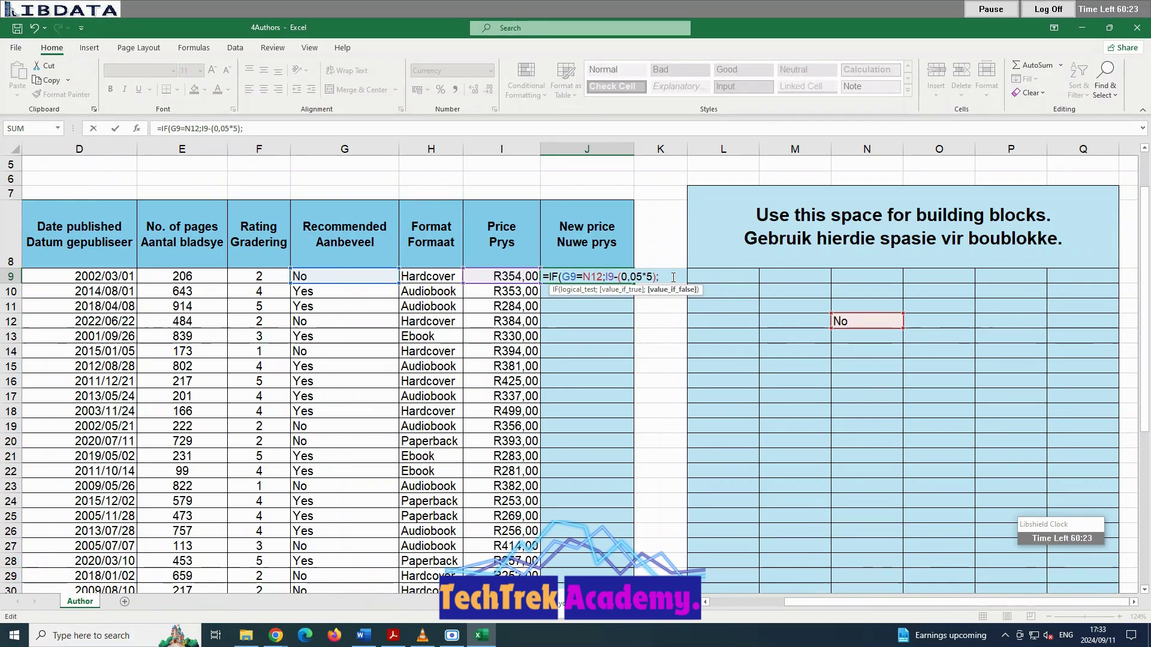
{"action": "left_click", "coordinate": [534, 275]}
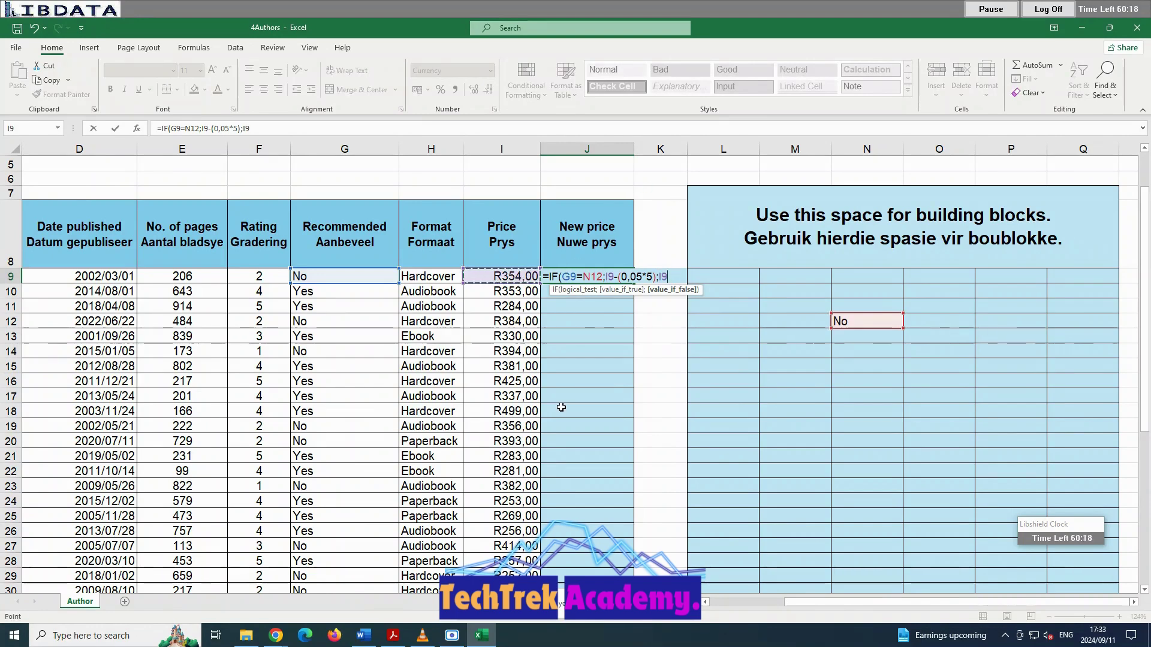
{"action": "type", "text": ")"}
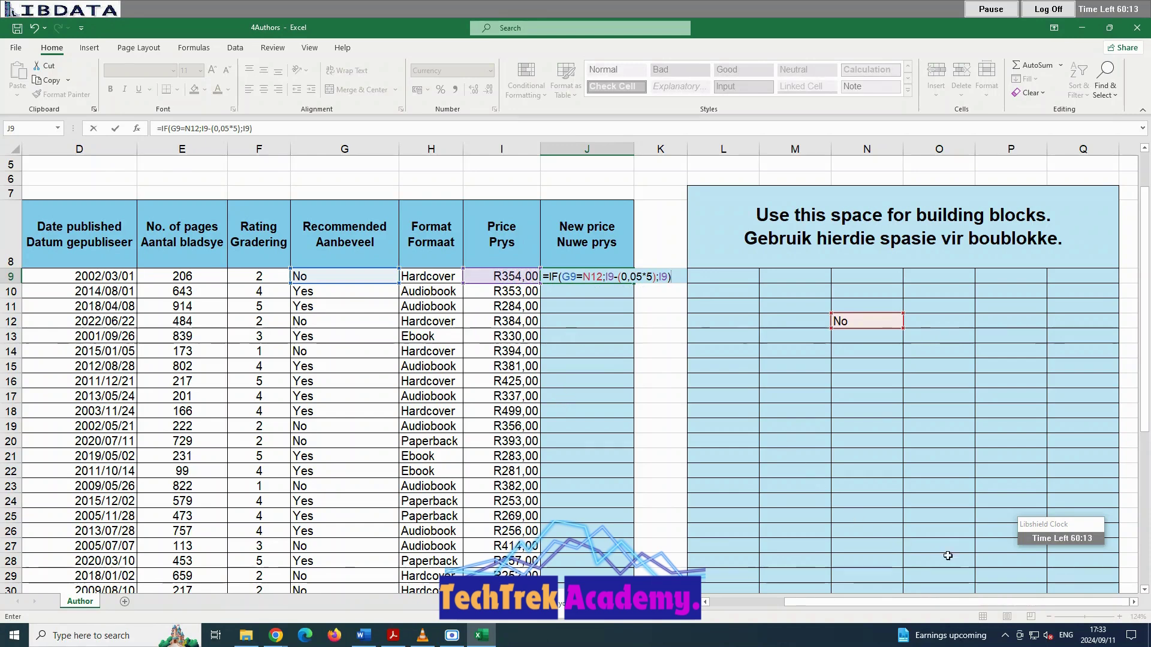
{"action": "key", "text": "Return"}
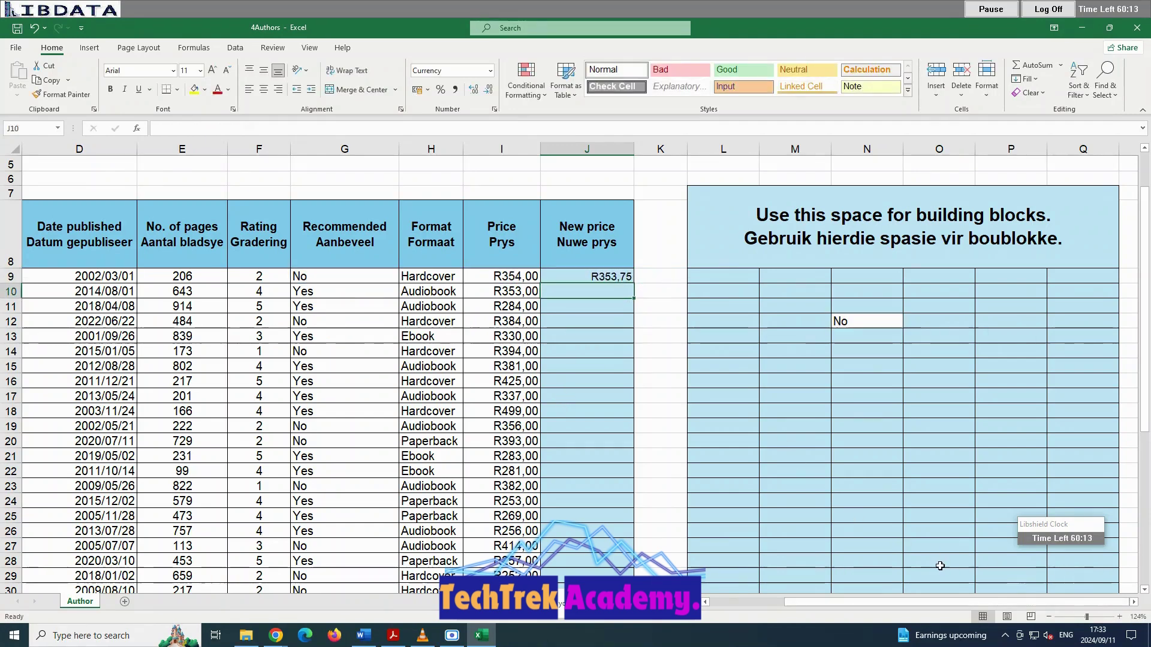
Make the N12 reference in the J9 formula absolute as $N$12.
{"action": "left_click", "coordinate": [1120, 618]}
{"action": "left_click", "coordinate": [1120, 618]}
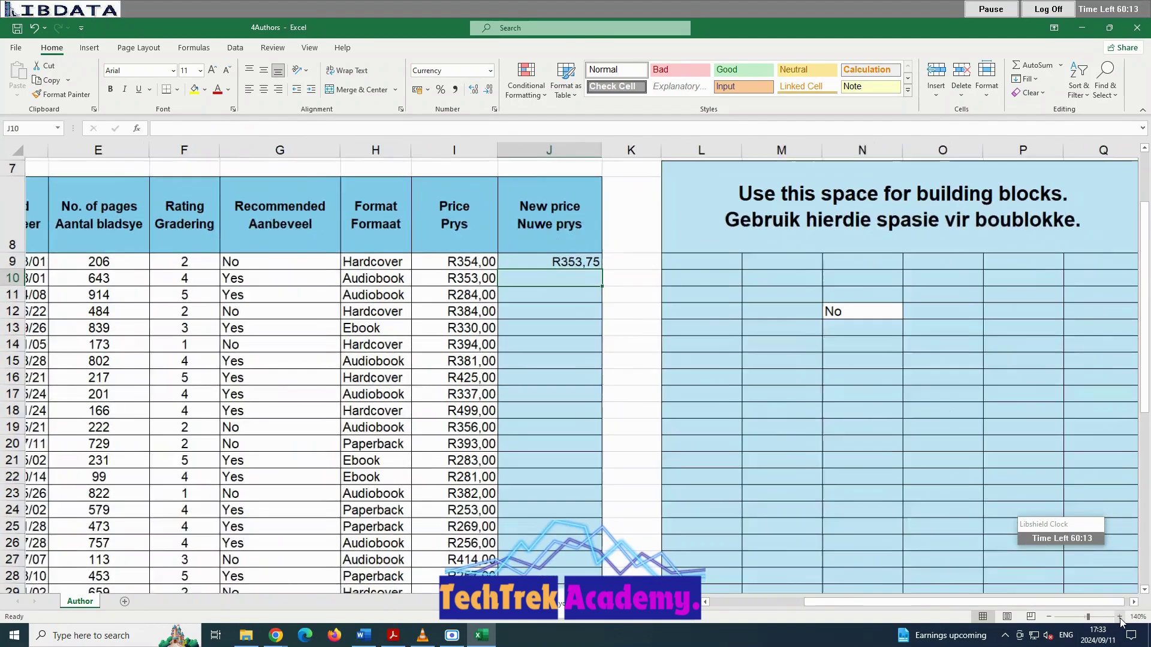
{"action": "left_click", "coordinate": [1120, 617]}
{"action": "left_click", "coordinate": [1120, 617]}
{"action": "left_click", "coordinate": [1119, 617]}
{"action": "scroll", "coordinate": [851, 534], "scroll_direction": "up", "scroll_amount": 3}
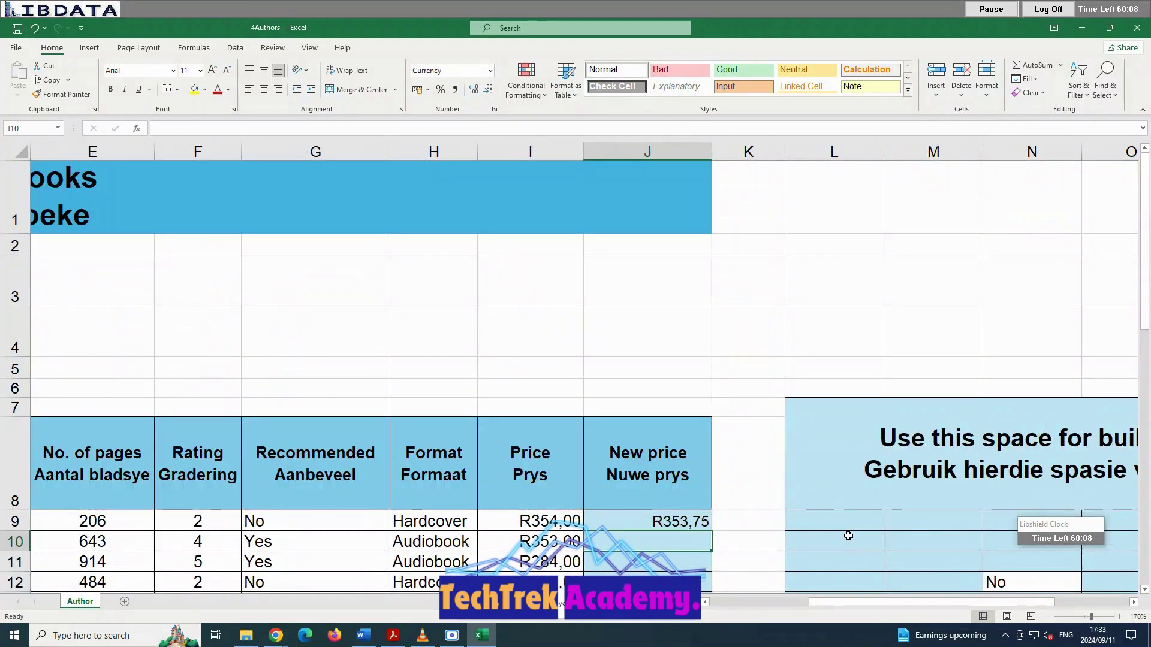
{"action": "left_click_drag", "start_coordinate": [1143, 282], "coordinate": [1144, 337]}
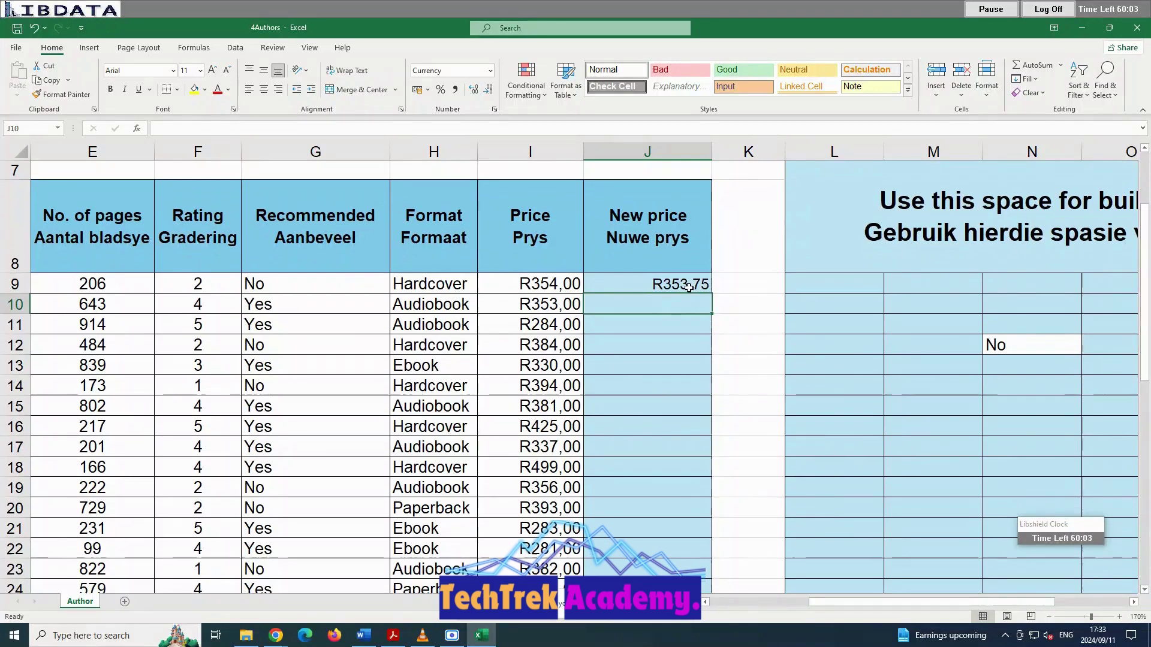
{"action": "double_click", "coordinate": [691, 286]}
{"action": "key", "text": "Left"}
{"action": "key", "text": "Left"}
{"action": "key", "text": "Left"}
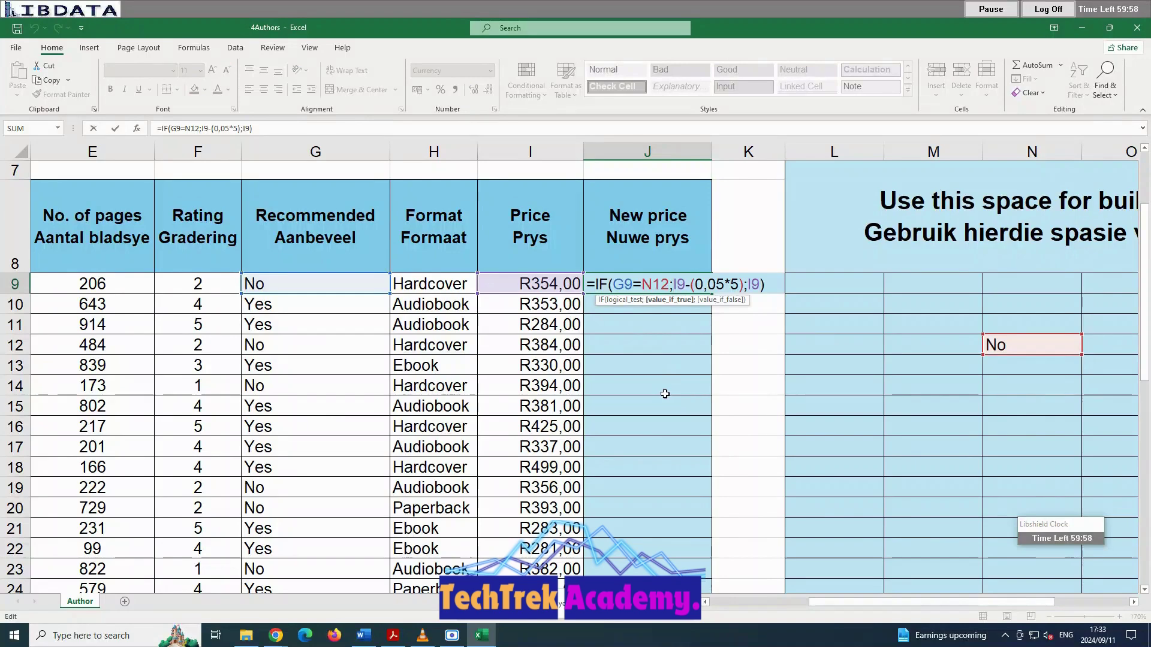
{"action": "type", "text": "$"}
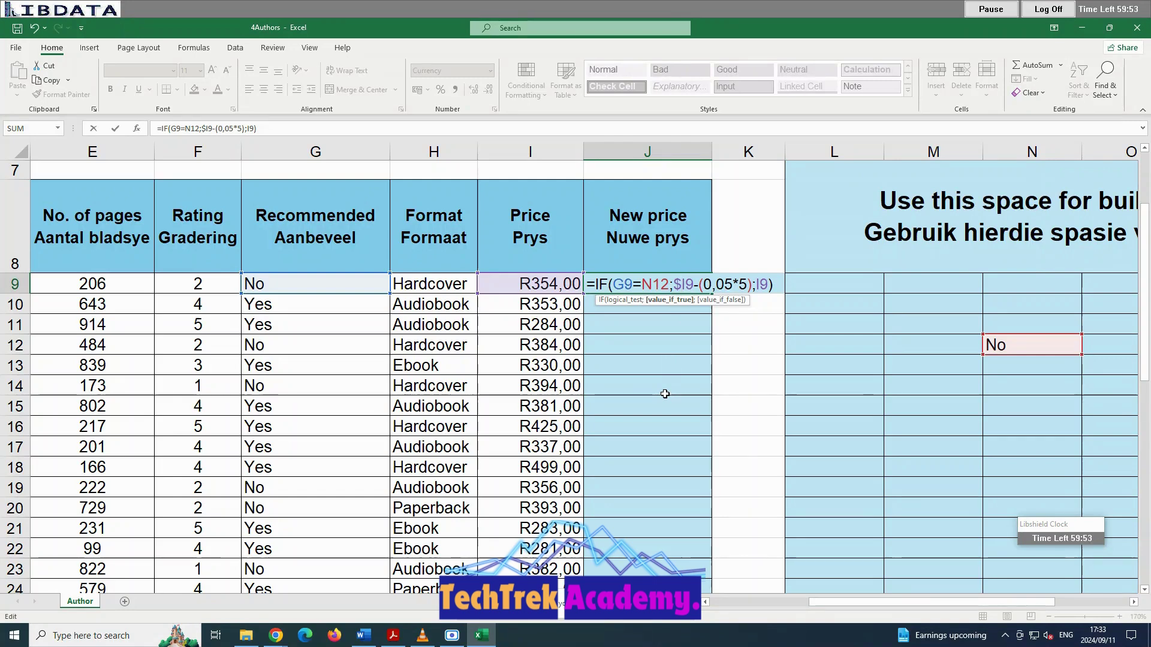
{"action": "key", "text": "BackSpace"}
{"action": "left_click", "coordinate": [636, 286]}
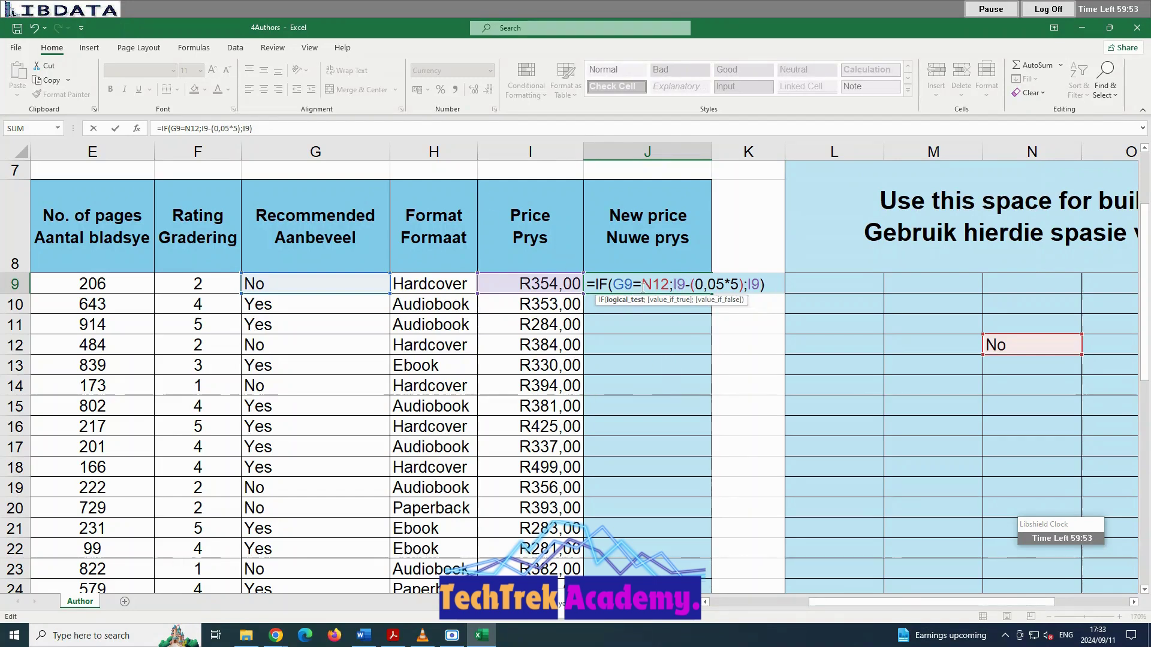
{"action": "type", "text": "$N"}
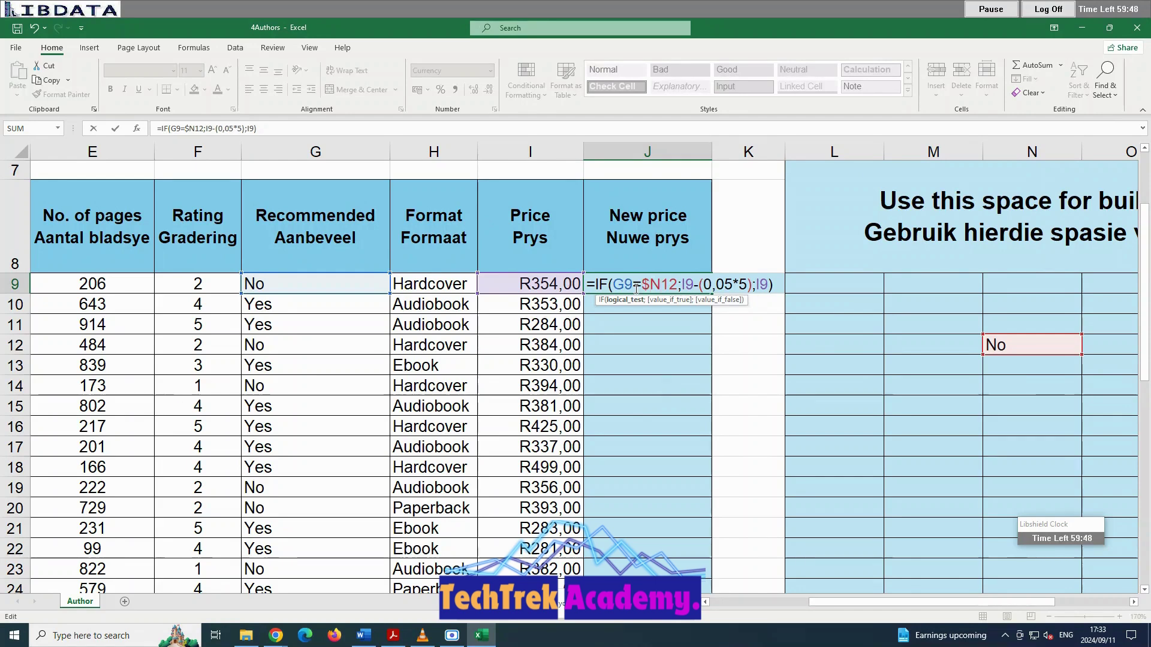
{"action": "type", "text": "$"}
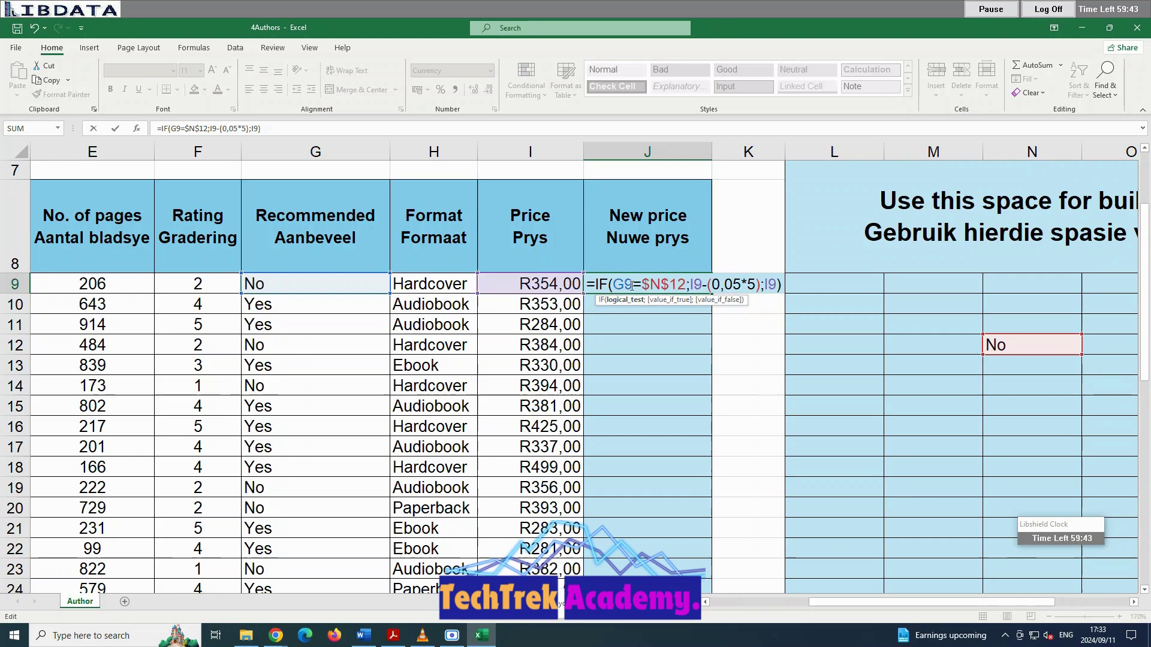
{"action": "left_click_drag", "start_coordinate": [612, 285], "coordinate": [671, 286]}
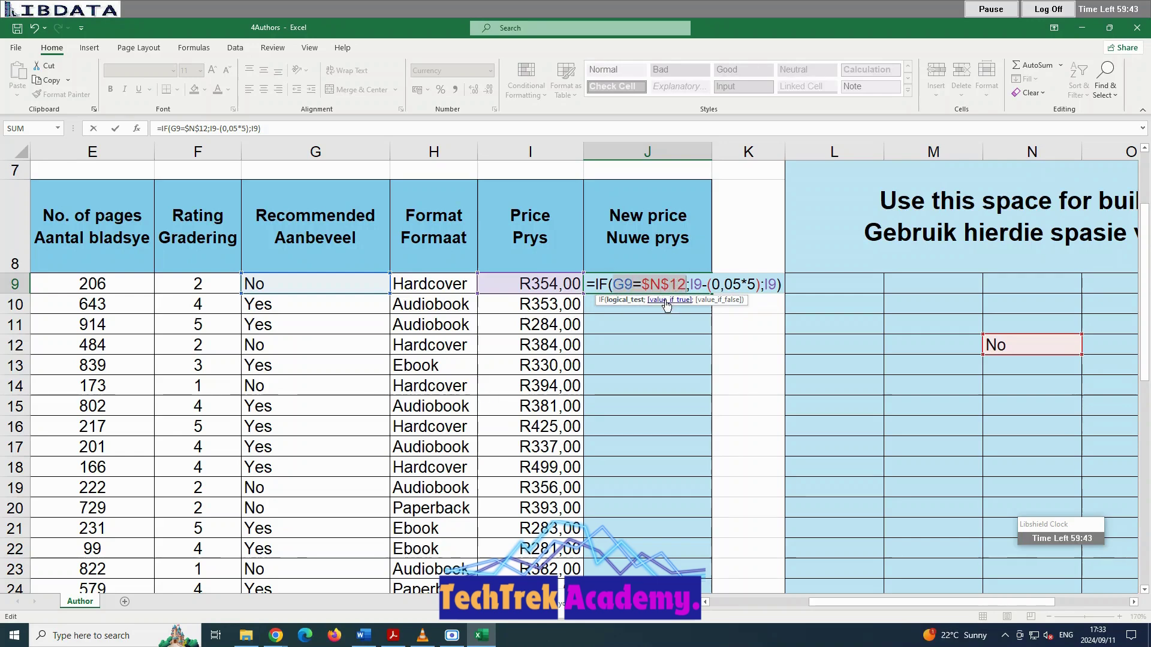
{"action": "left_click_drag", "start_coordinate": [689, 285], "coordinate": [777, 286]}
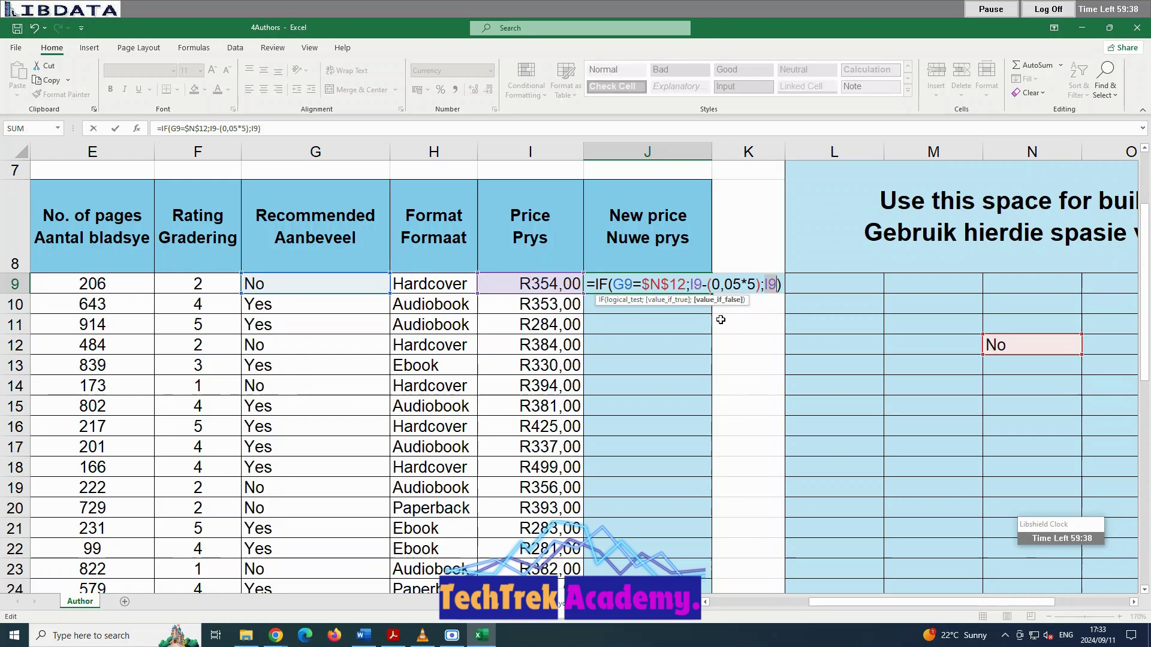
{"action": "key", "text": "Return"}
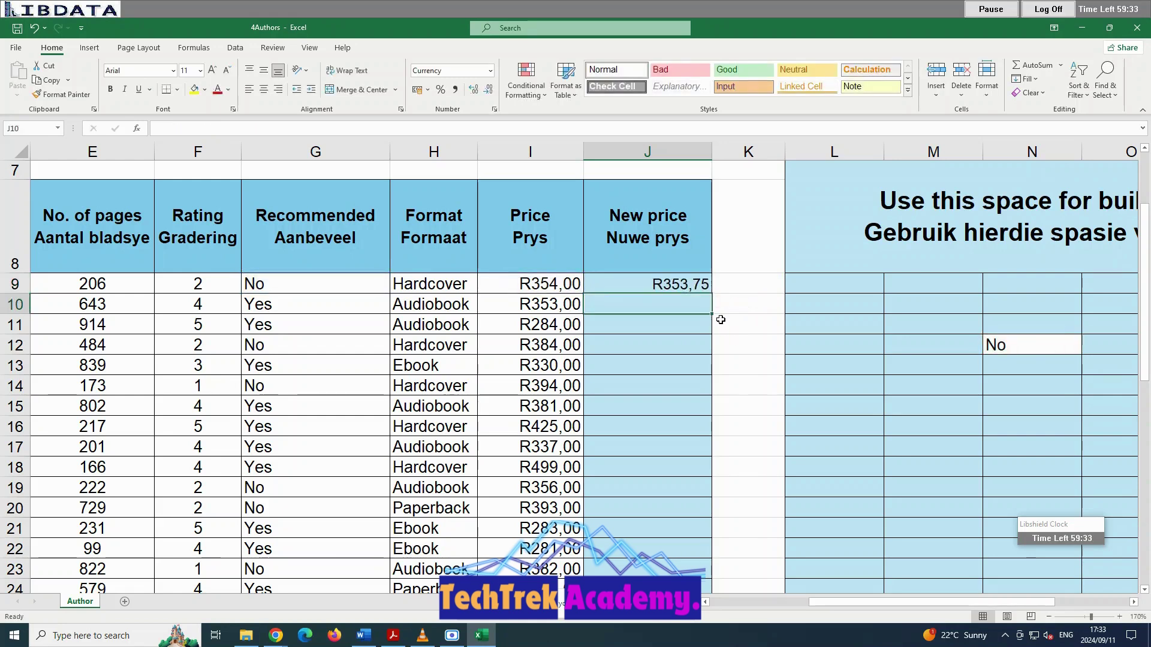
Fill the J9 formula down the whole New price column.
{"action": "left_click", "coordinate": [674, 286]}
{"action": "double_click", "coordinate": [712, 294]}
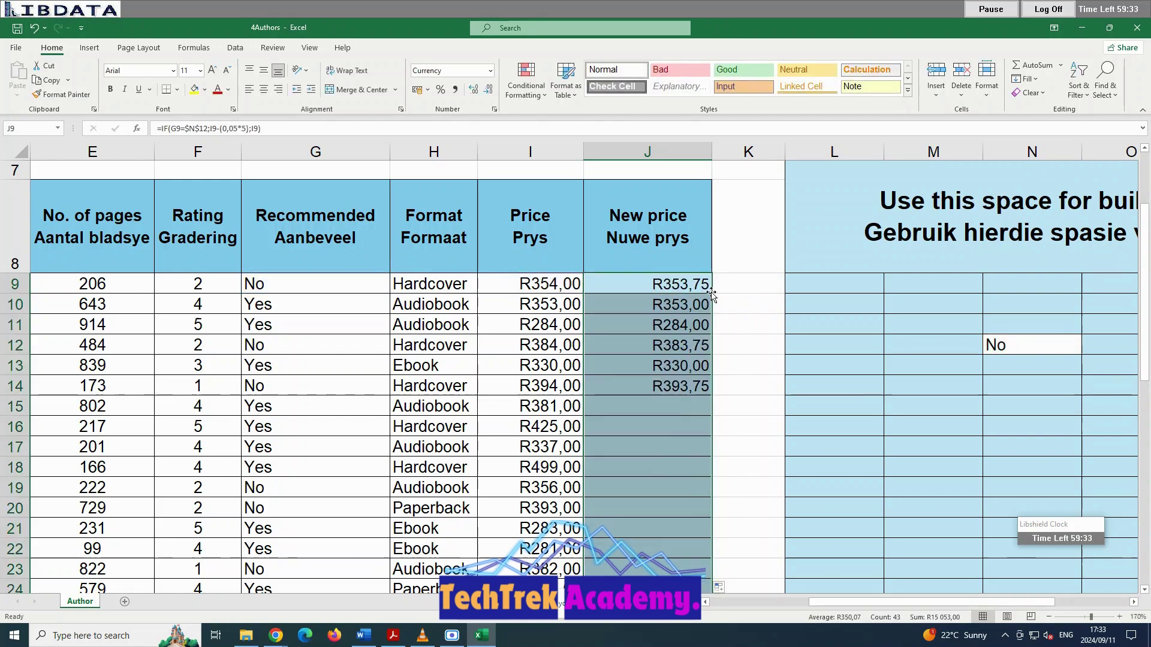
{"action": "left_click_drag", "start_coordinate": [693, 330], "coordinate": [690, 347]}
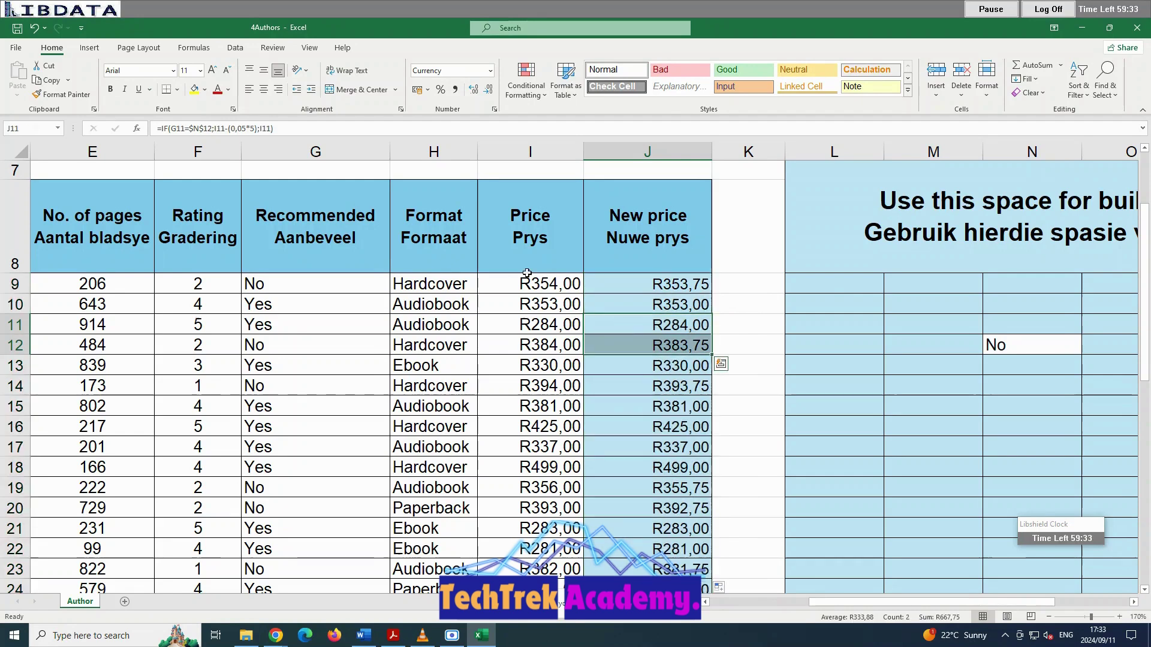
Compare the Recommended, Price and New price values in rows 9 to 12, then look through the rows below.
{"action": "left_click", "coordinate": [297, 289]}
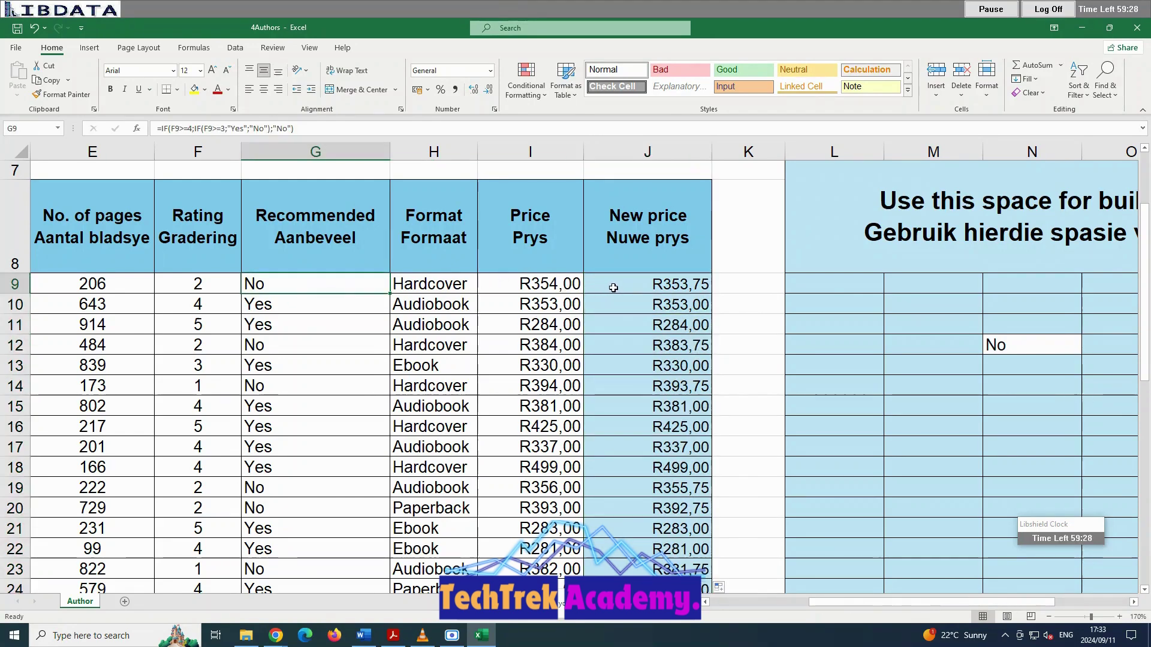
{"action": "left_click", "coordinate": [659, 287]}
{"action": "left_click", "coordinate": [541, 306]}
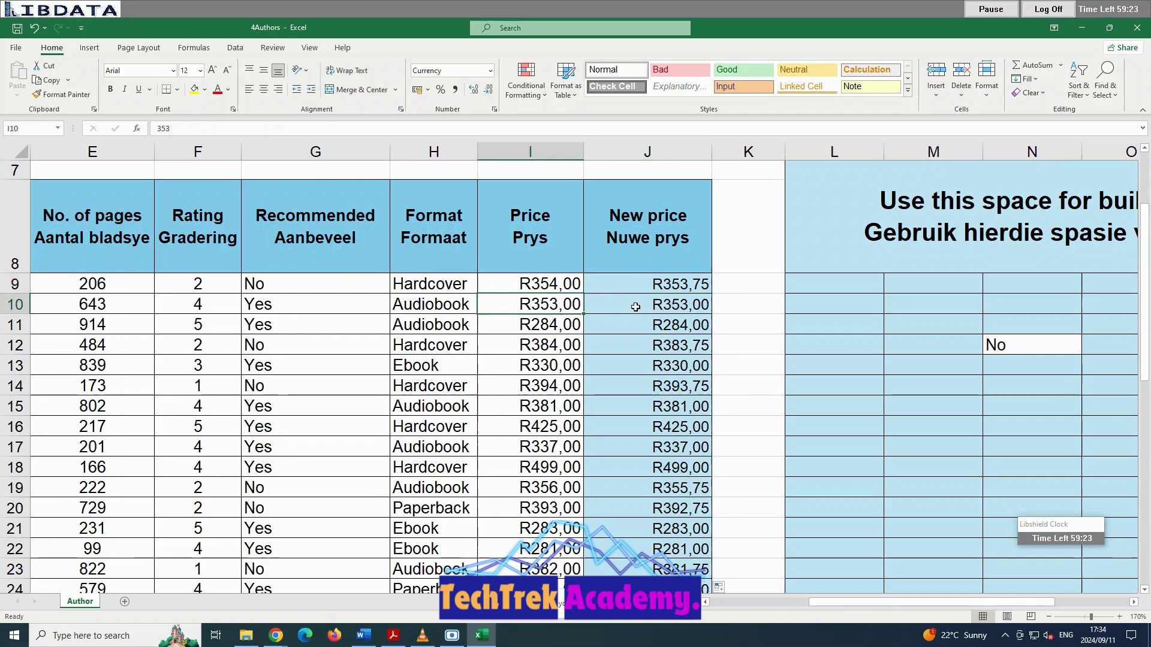
{"action": "left_click", "coordinate": [634, 309]}
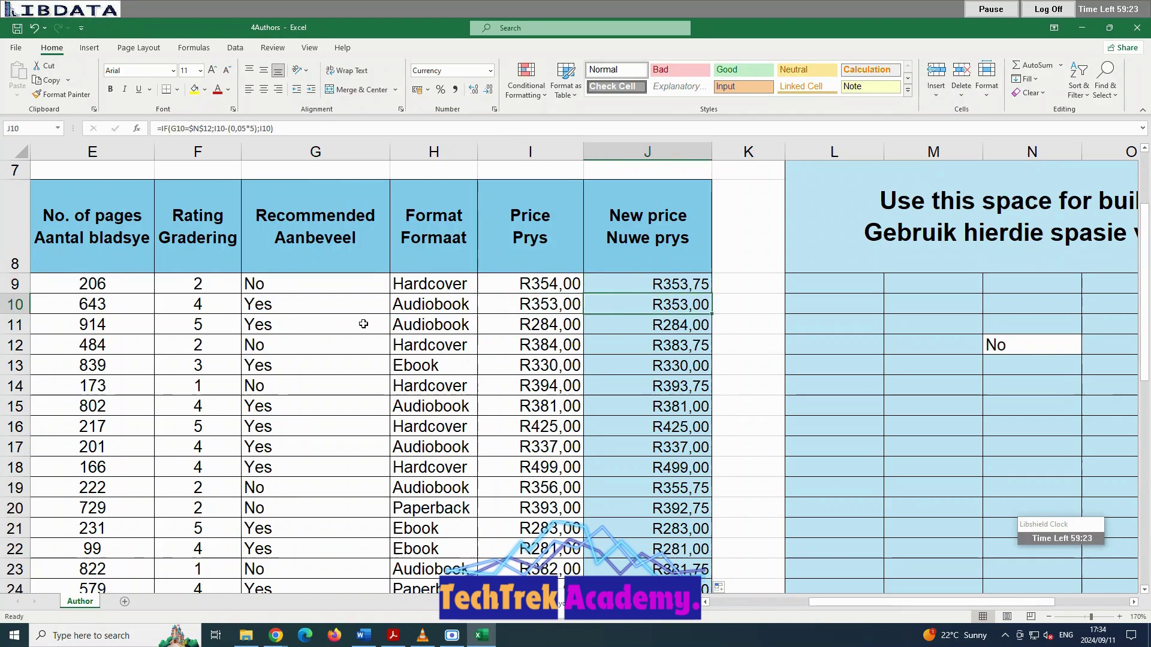
{"action": "left_click", "coordinate": [562, 327]}
{"action": "left_click", "coordinate": [654, 326]}
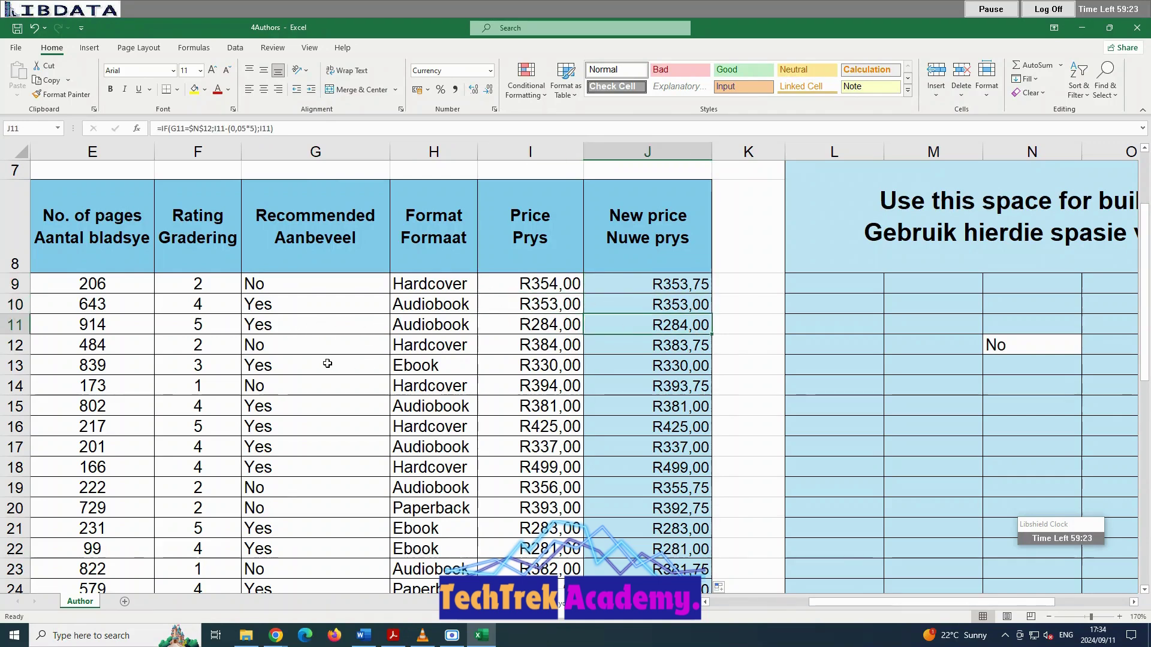
{"action": "left_click", "coordinate": [324, 348]}
{"action": "left_click", "coordinate": [538, 351]}
{"action": "left_click", "coordinate": [631, 348]}
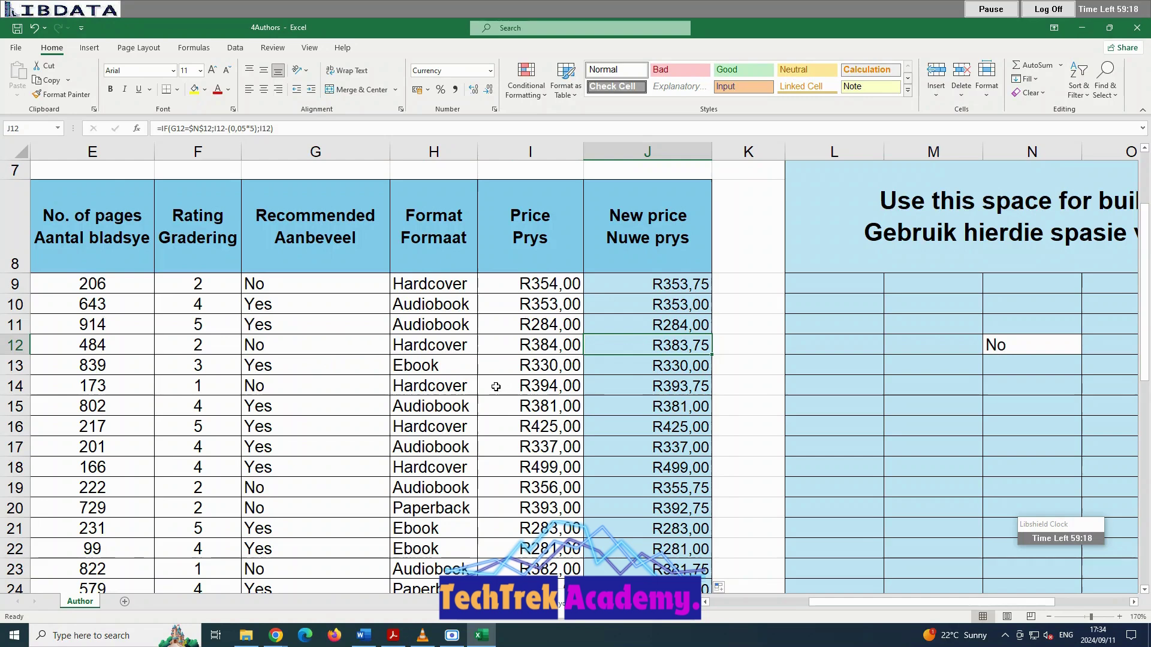
{"action": "scroll", "coordinate": [504, 390], "scroll_direction": "down", "scroll_amount": 2}
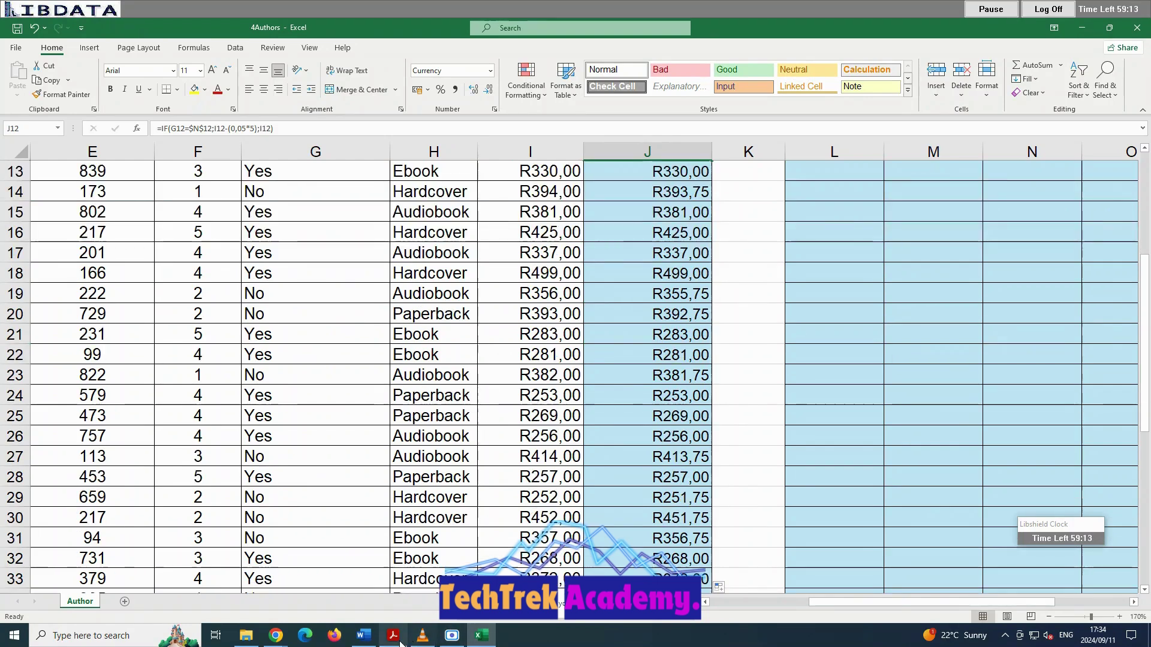
Check the end of Question 4 in the exam PDF and return to the Price column of the 4Authors spreadsheet.
{"action": "mouse_move", "coordinate": [393, 634]}
{"action": "left_click", "coordinate": [410, 611]}
{"action": "scroll", "coordinate": [566, 477], "scroll_direction": "down", "scroll_amount": 1}
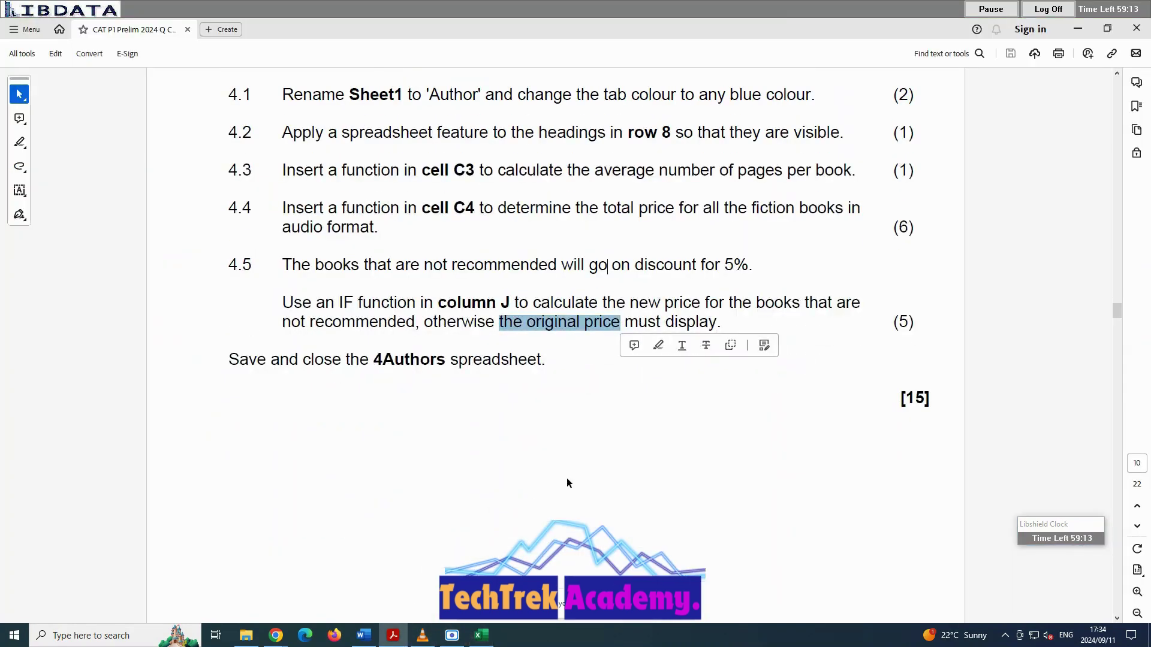
{"action": "left_click", "coordinate": [481, 635]}
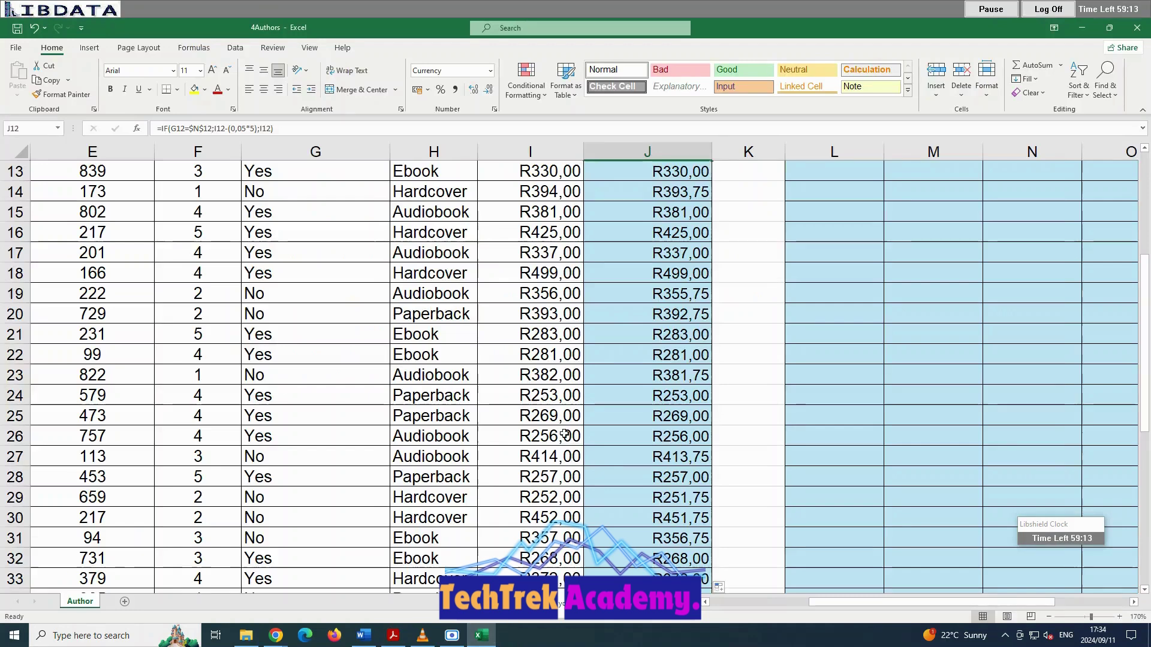
{"action": "left_click", "coordinate": [557, 396]}
{"action": "left_click", "coordinate": [561, 422]}
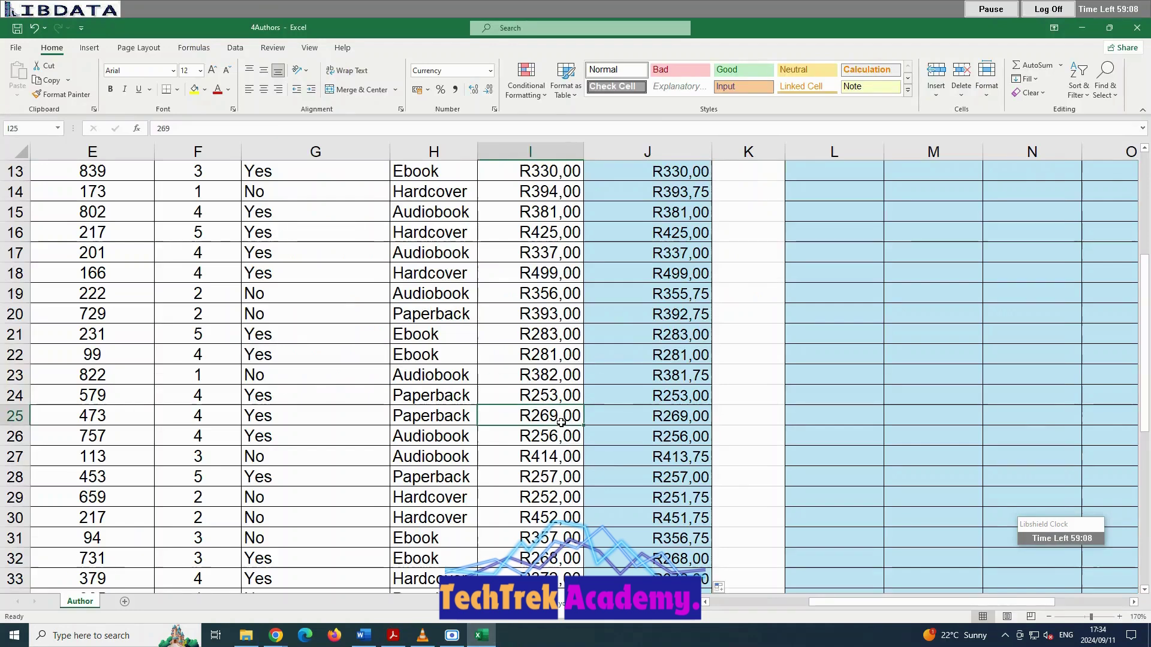